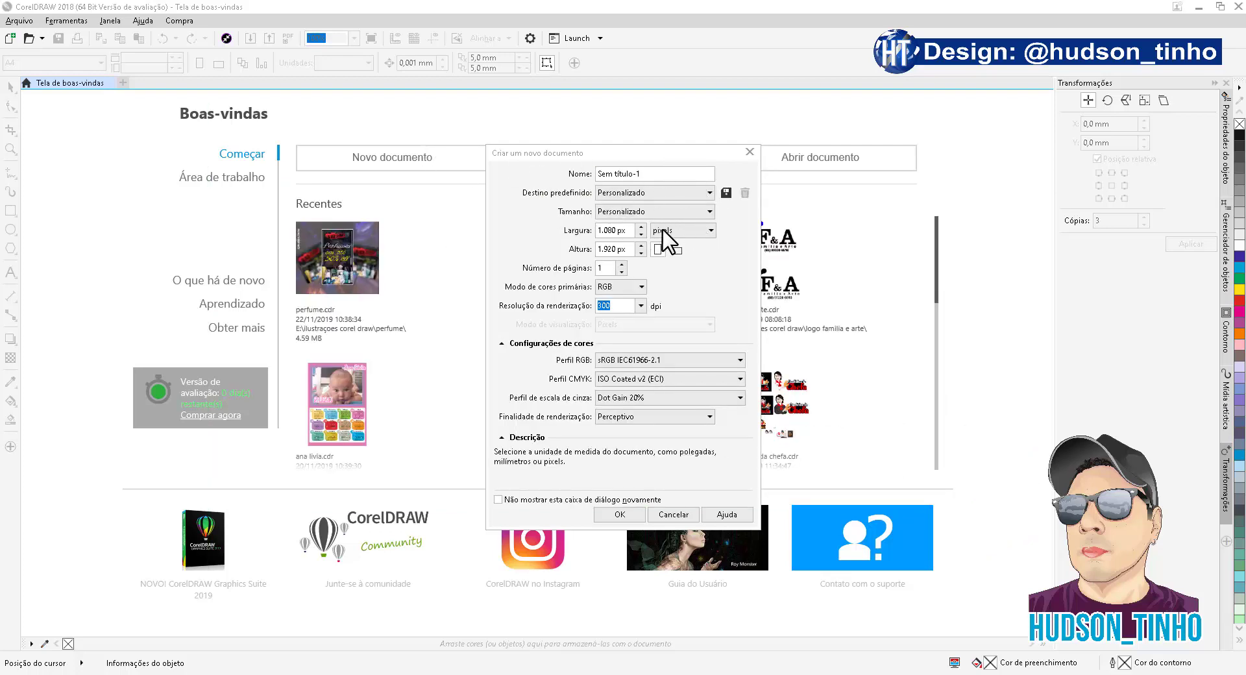
Step: Create a new document measuring 20 × 20 cm, with its units set to centimetres (centímetros)
left_click(709, 232)
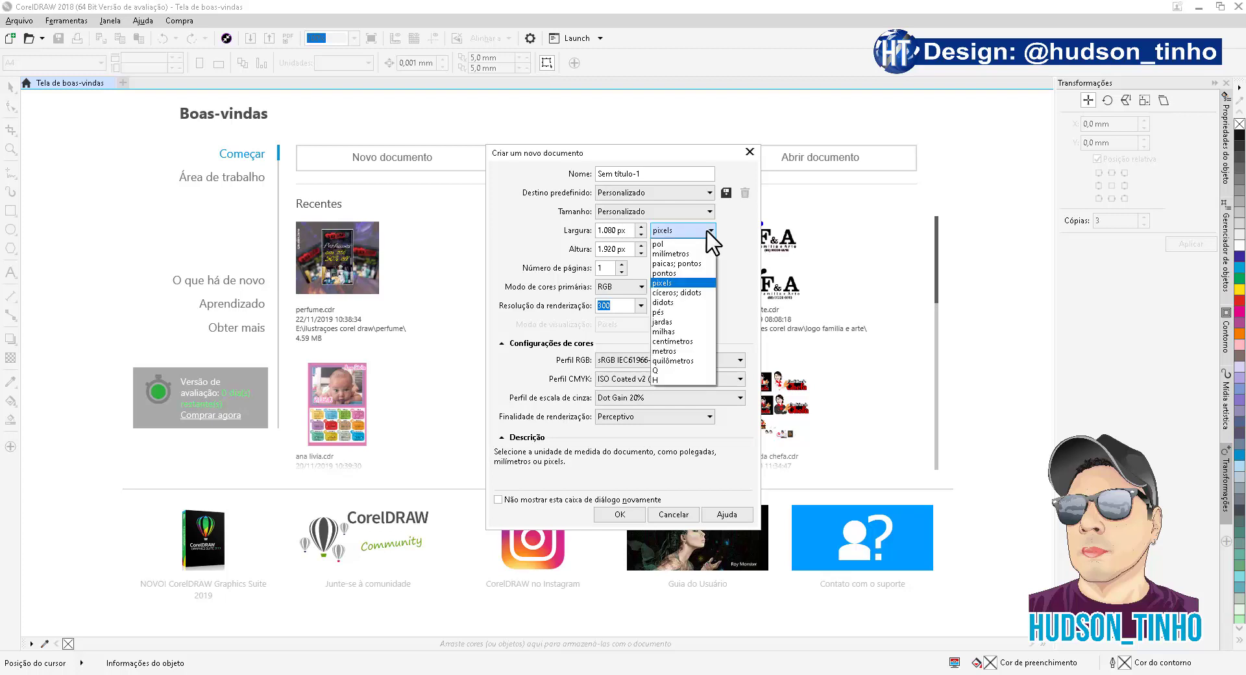
left_click(679, 342)
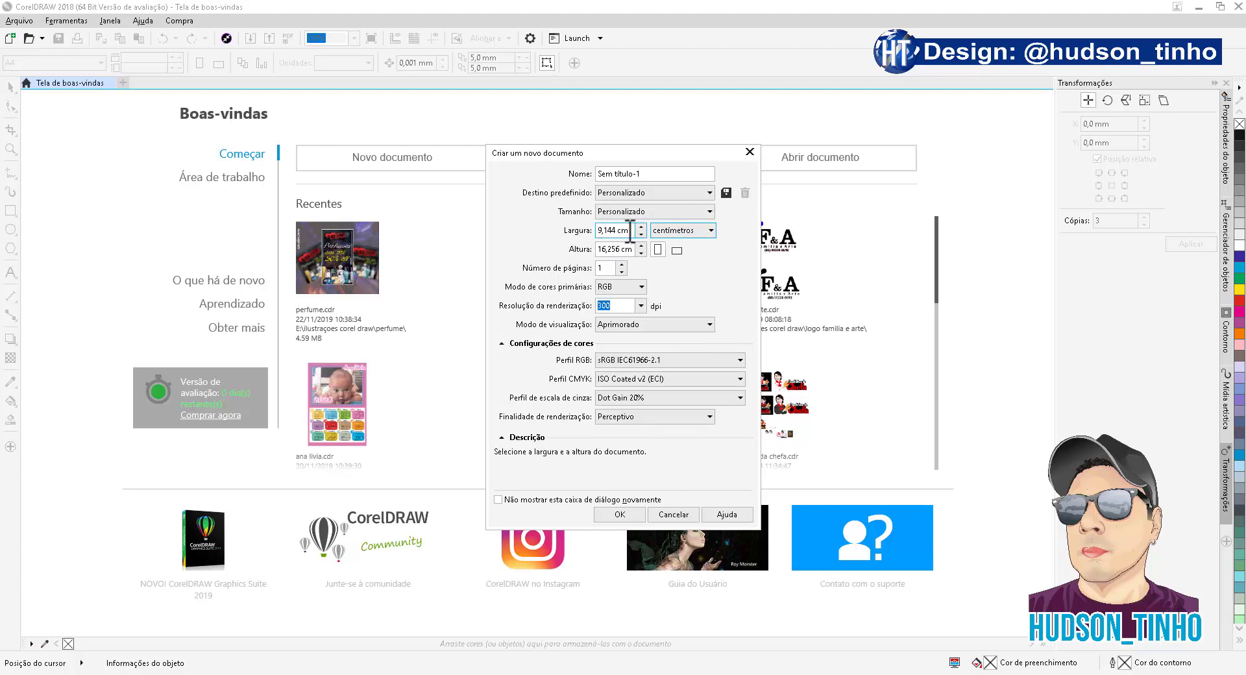
left_click_drag(629, 230, 584, 230)
type("20")
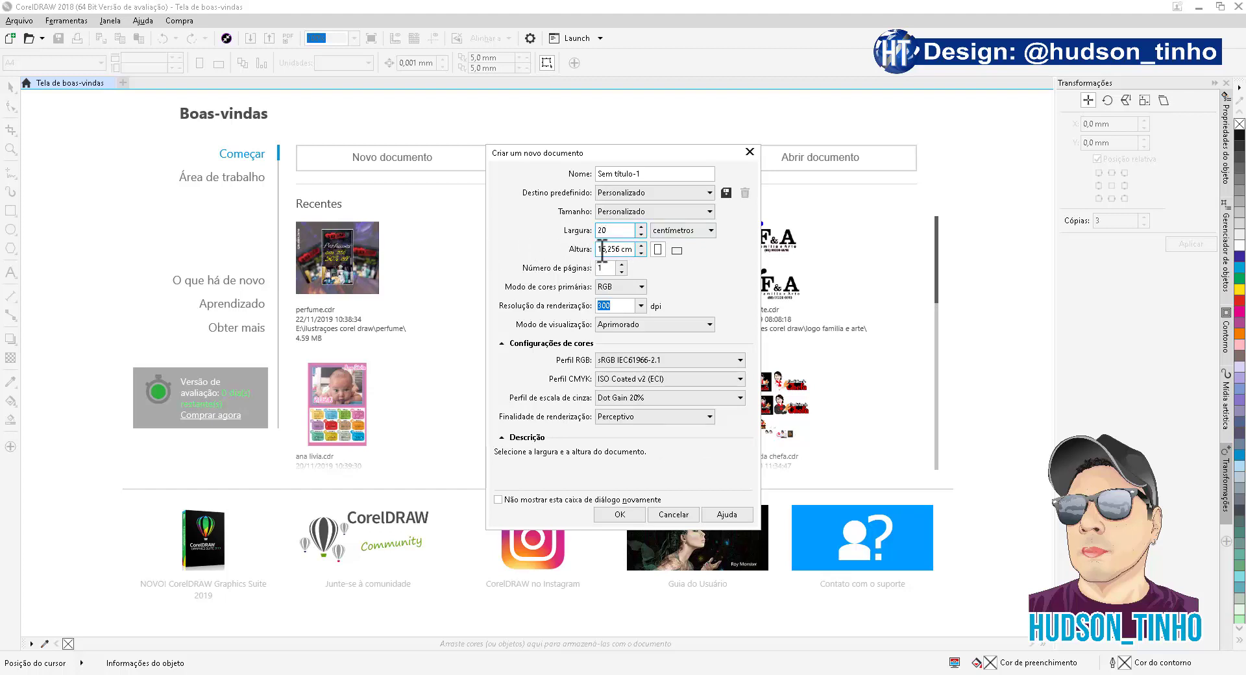
key("Tab")
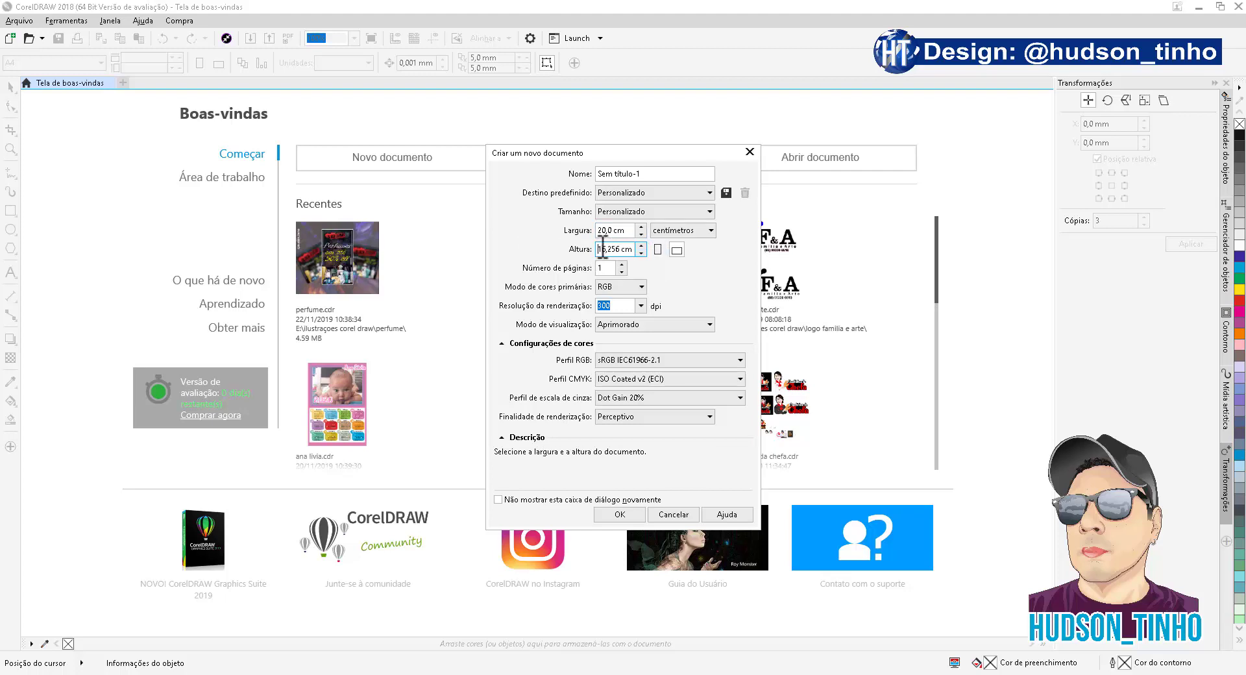
key("BackSpace")
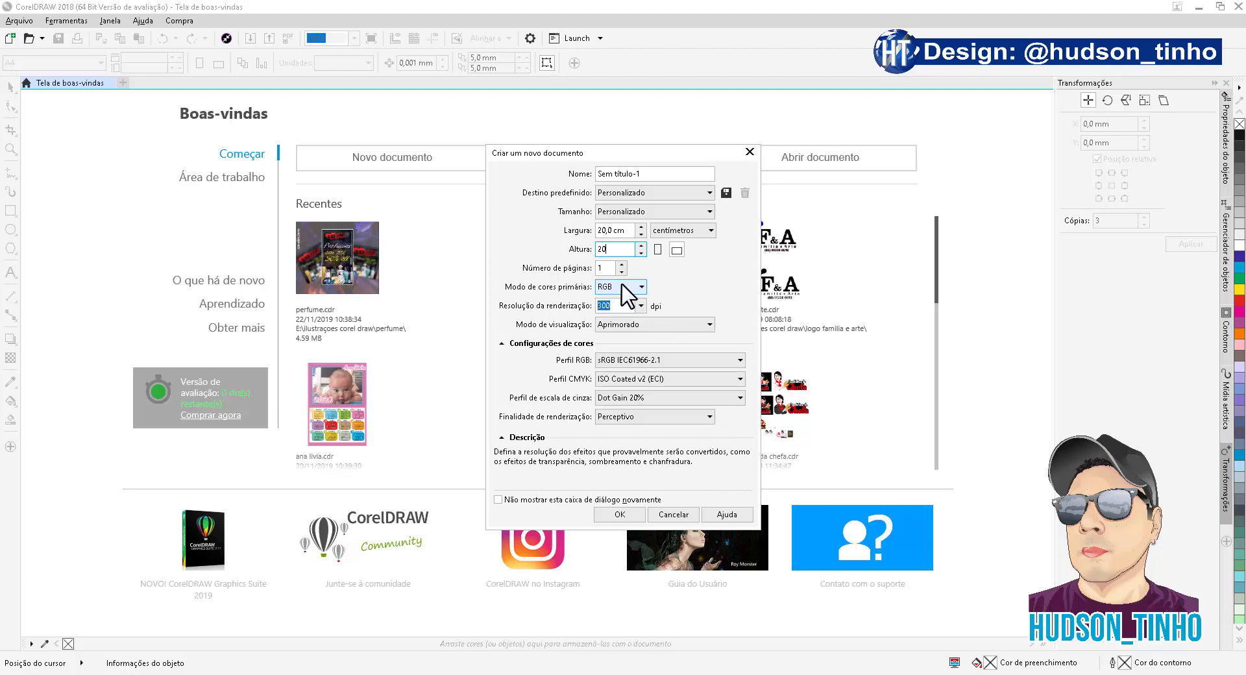
left_click(620, 513)
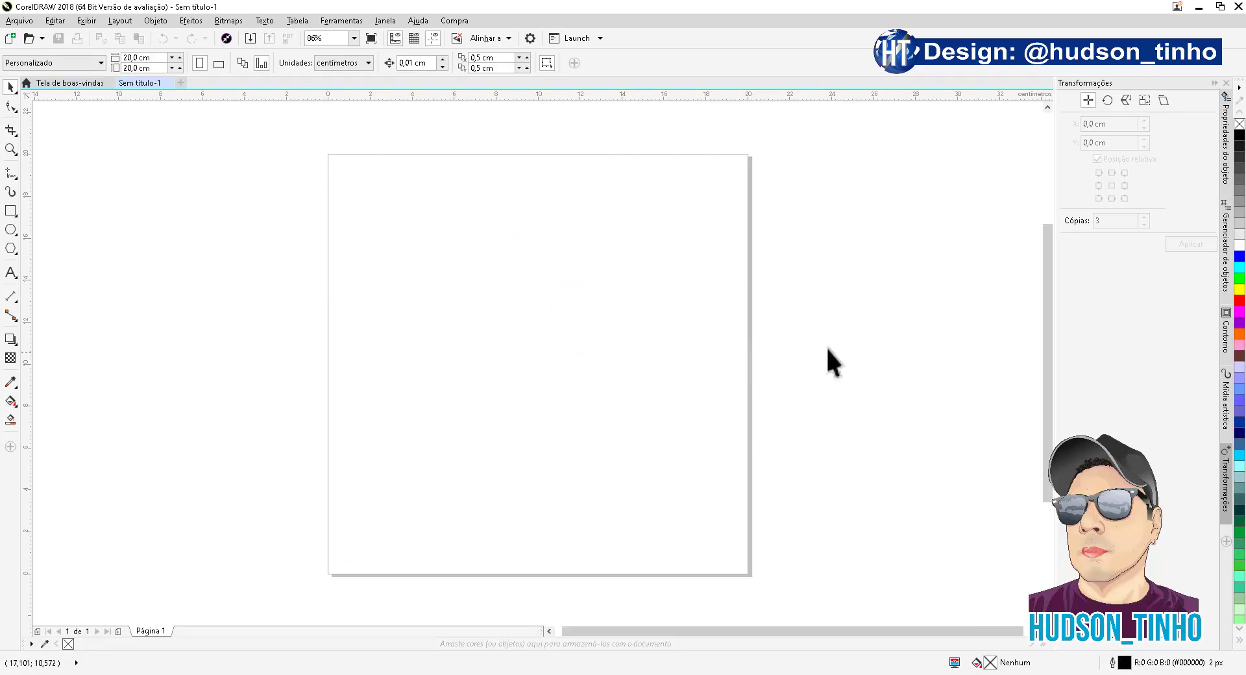
Step: Import the WG Modas logo image from the desktop folder (Área de Trabalho) and place it about 18.9 cm square on the page
right_click(237, 209)
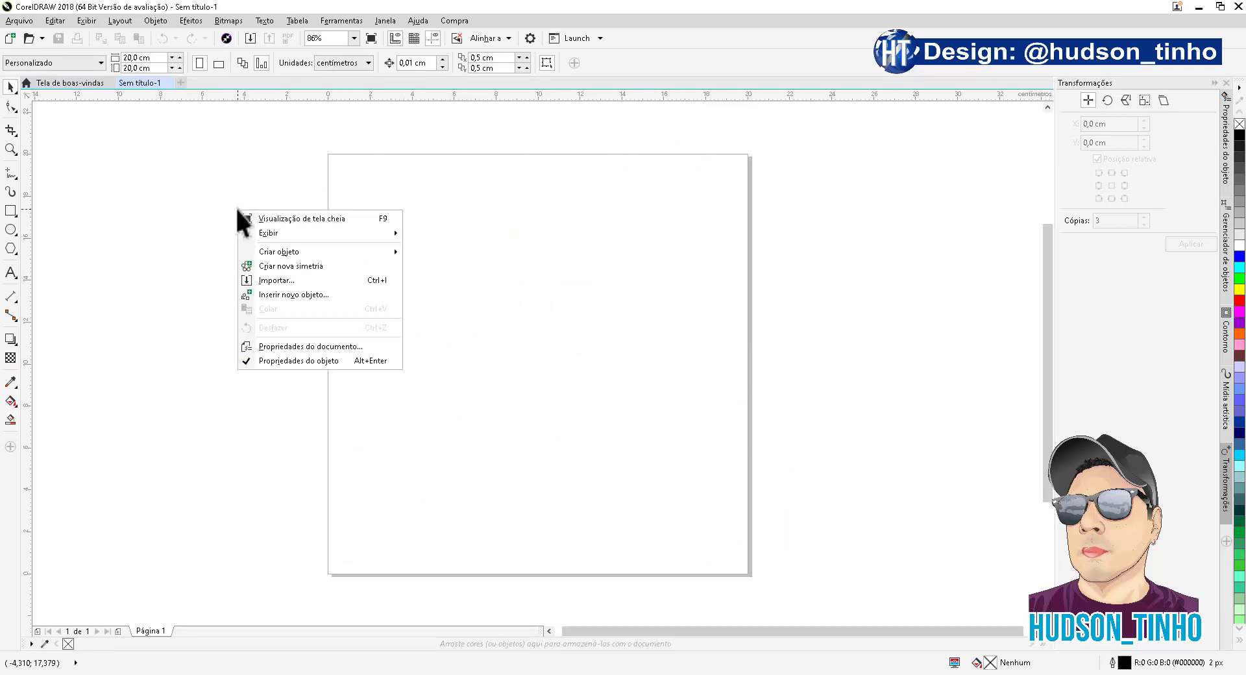
left_click(378, 280)
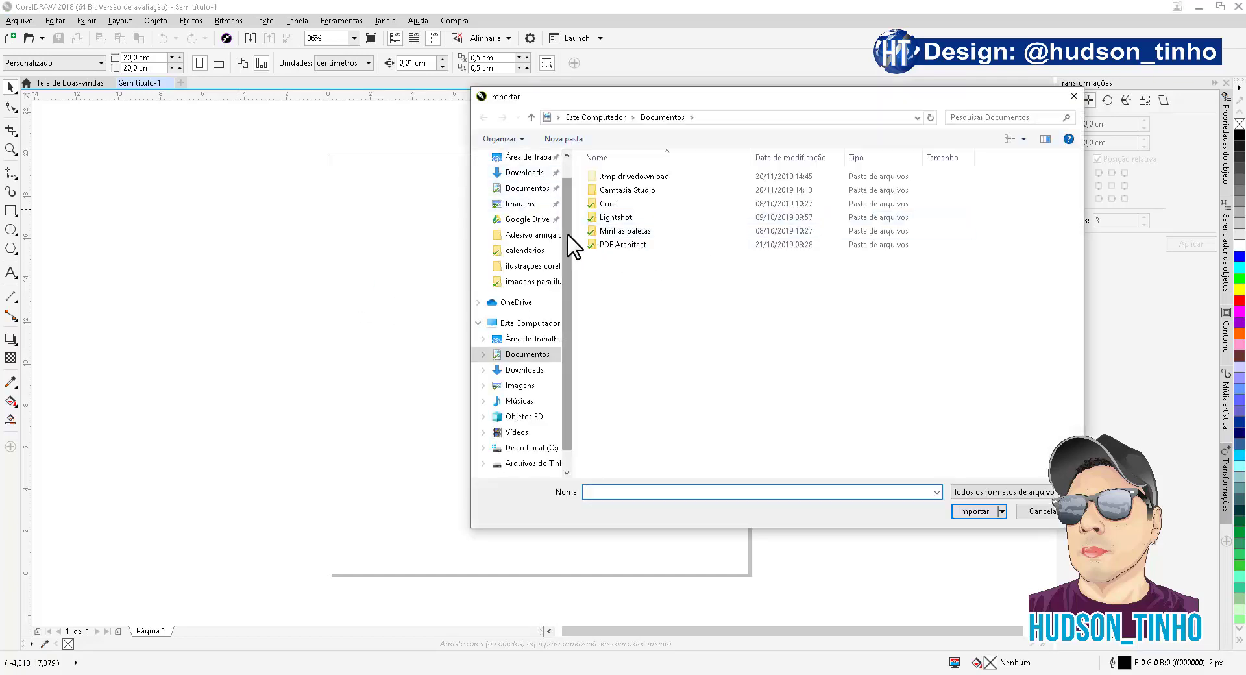
scroll(564, 215, "up", 1)
left_click(540, 183)
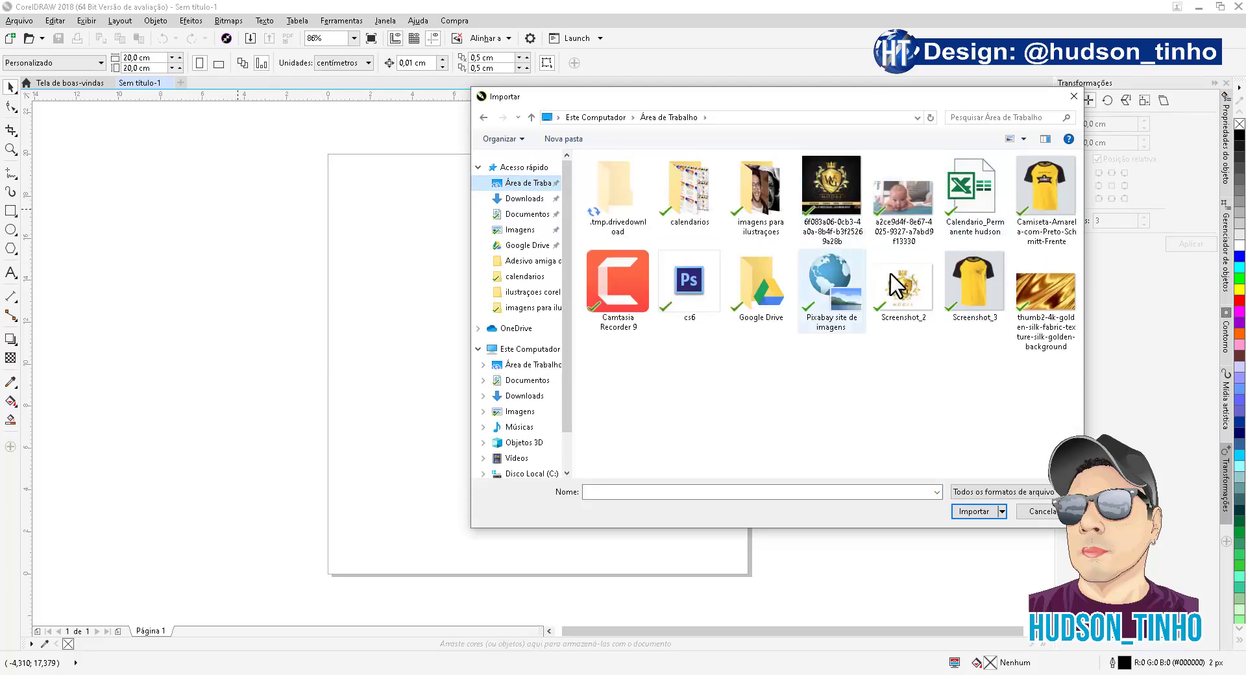
left_click(819, 195)
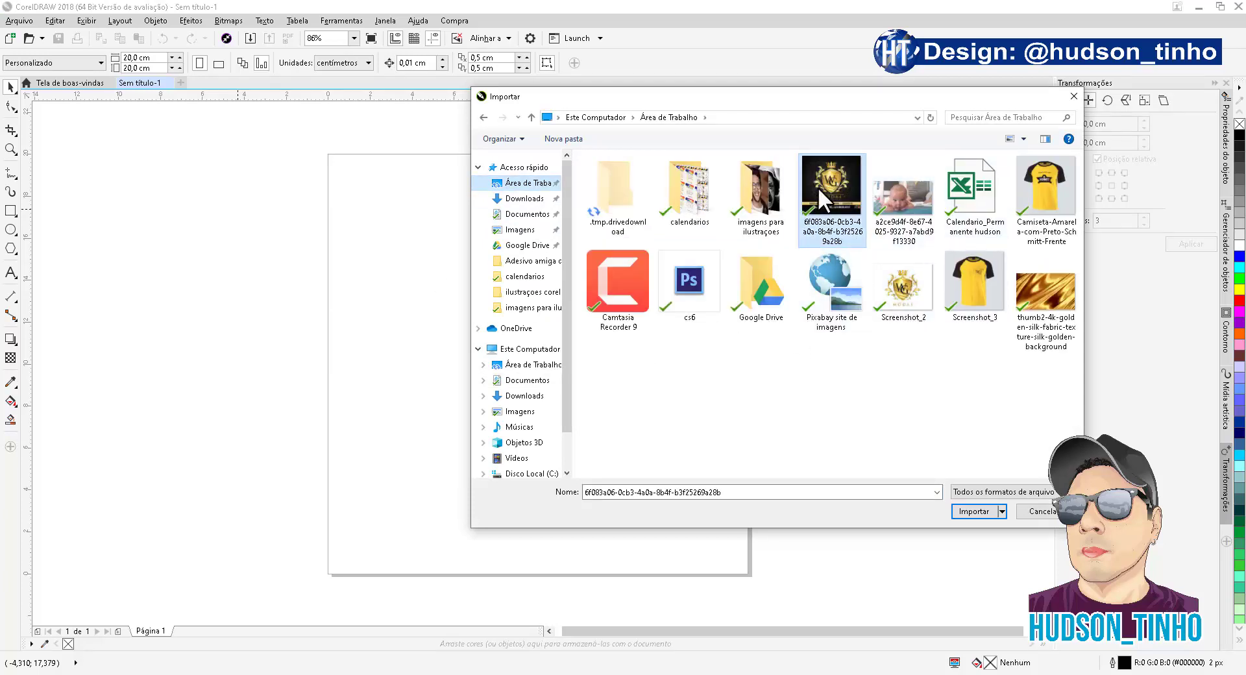
left_click(974, 511)
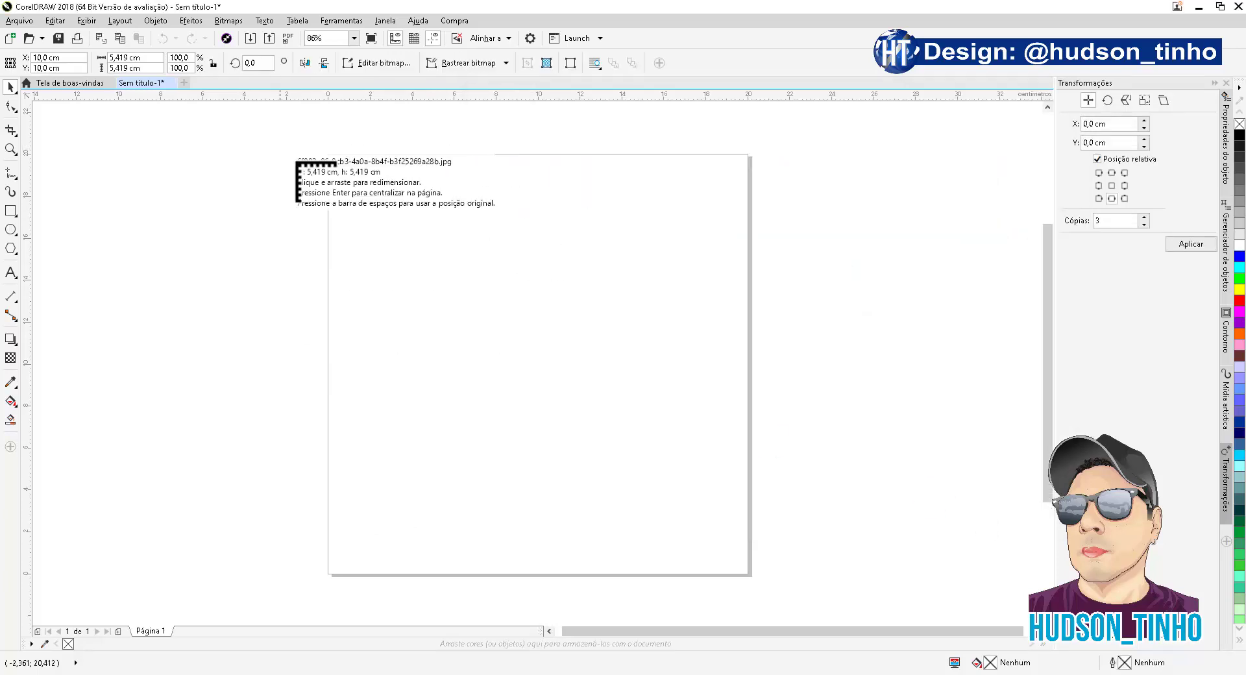
left_click_drag(335, 163, 816, 593)
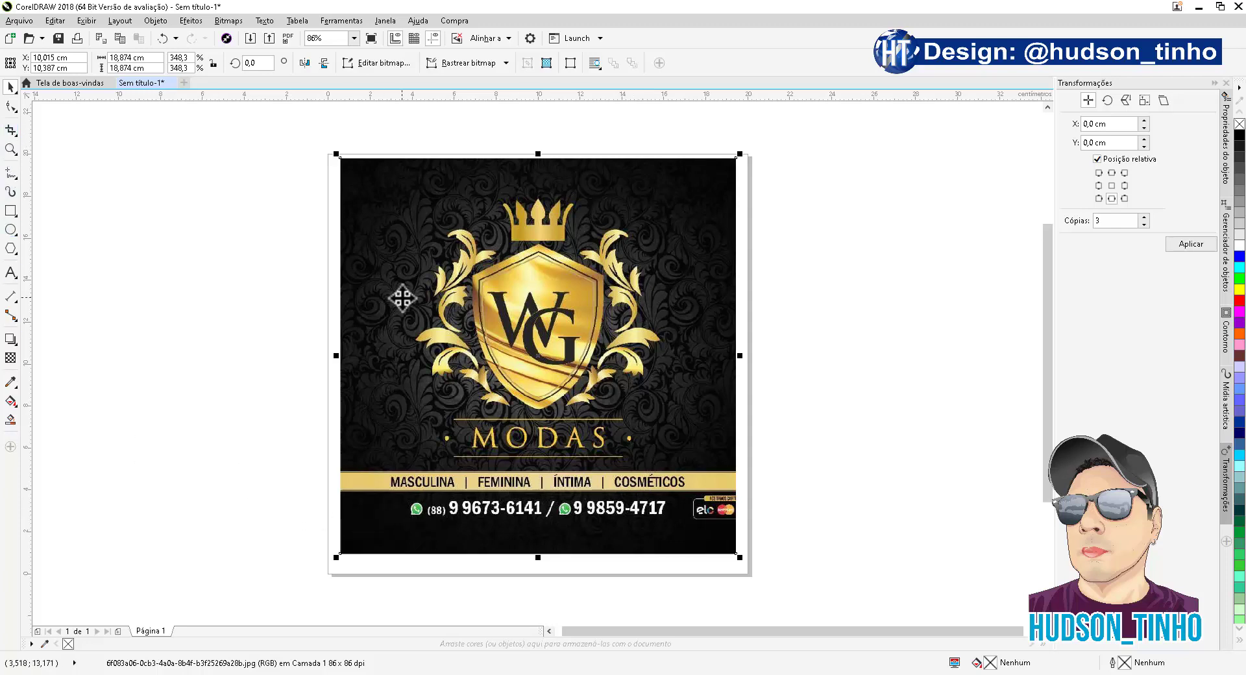
Step: Crop the imported image to the crest and the MODAS lettering, about 12.2 × 13 cm, excluding the services and contact lines
left_click(11, 132)
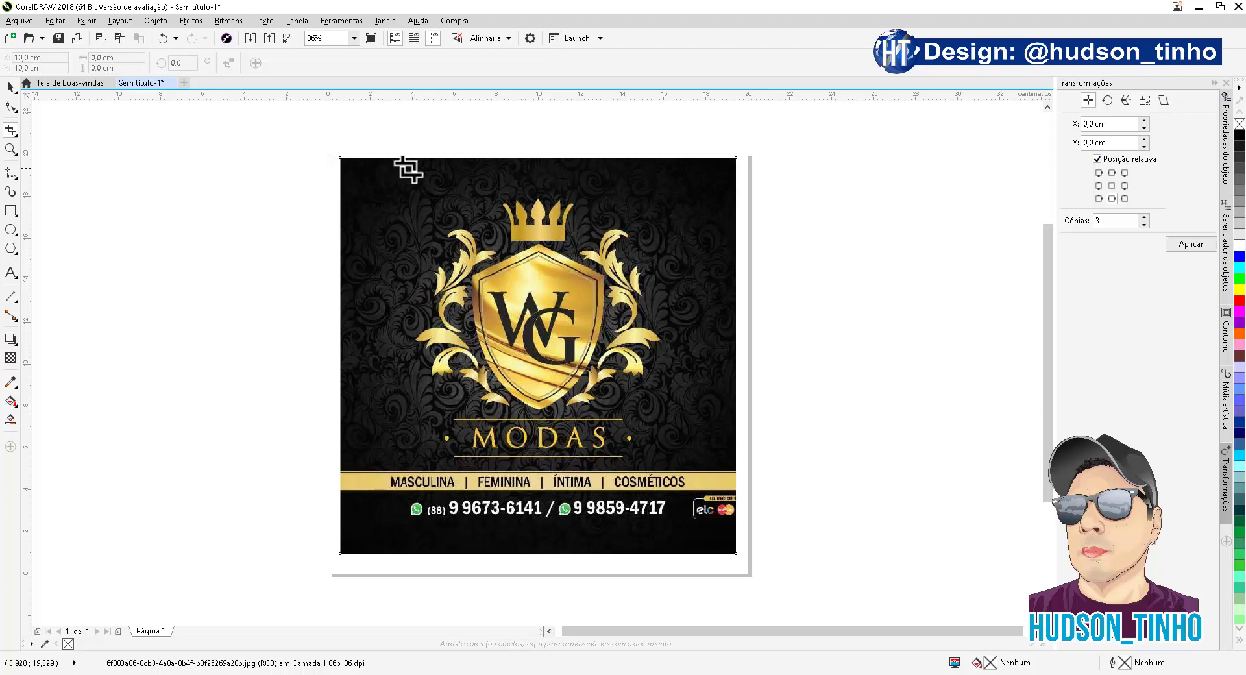
left_click_drag(403, 174, 664, 465)
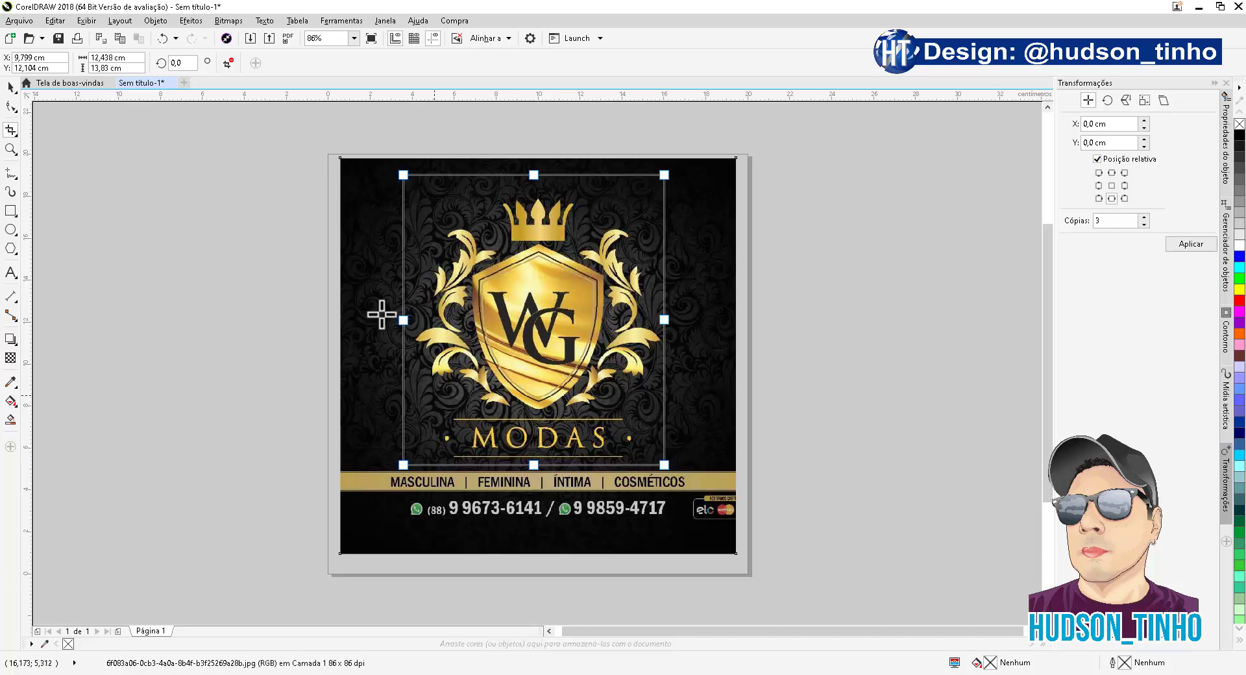
left_click_drag(662, 319, 666, 321)
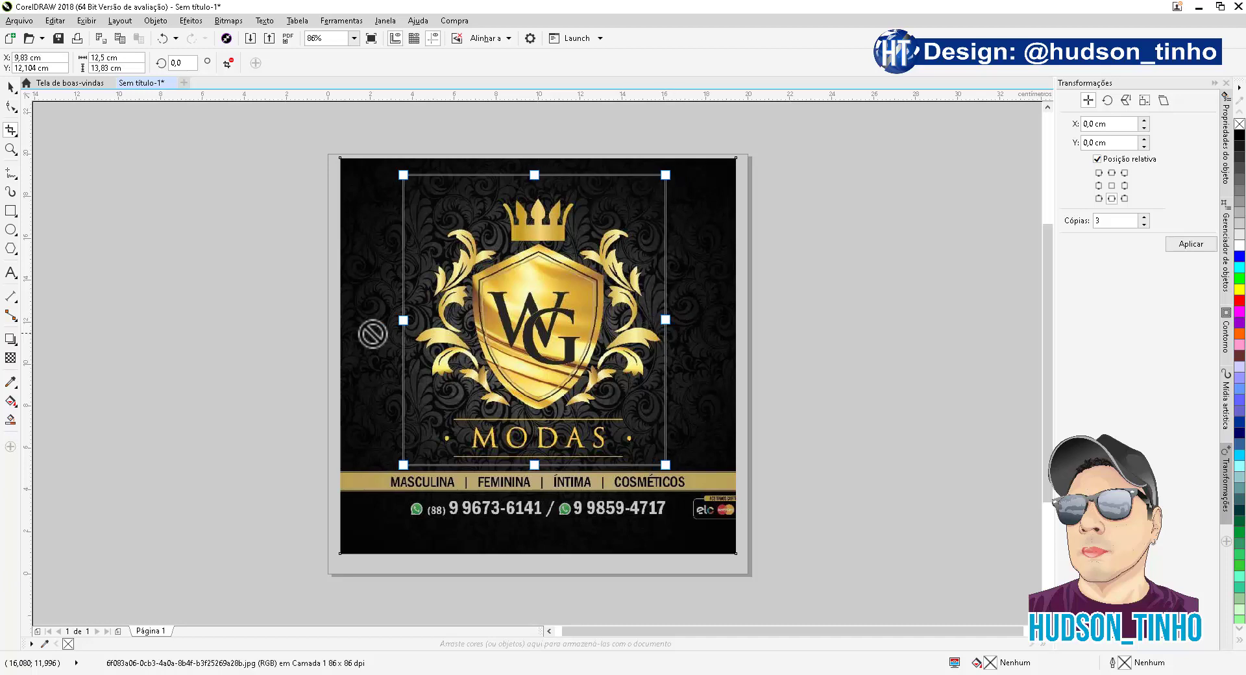
left_click_drag(403, 320, 409, 320)
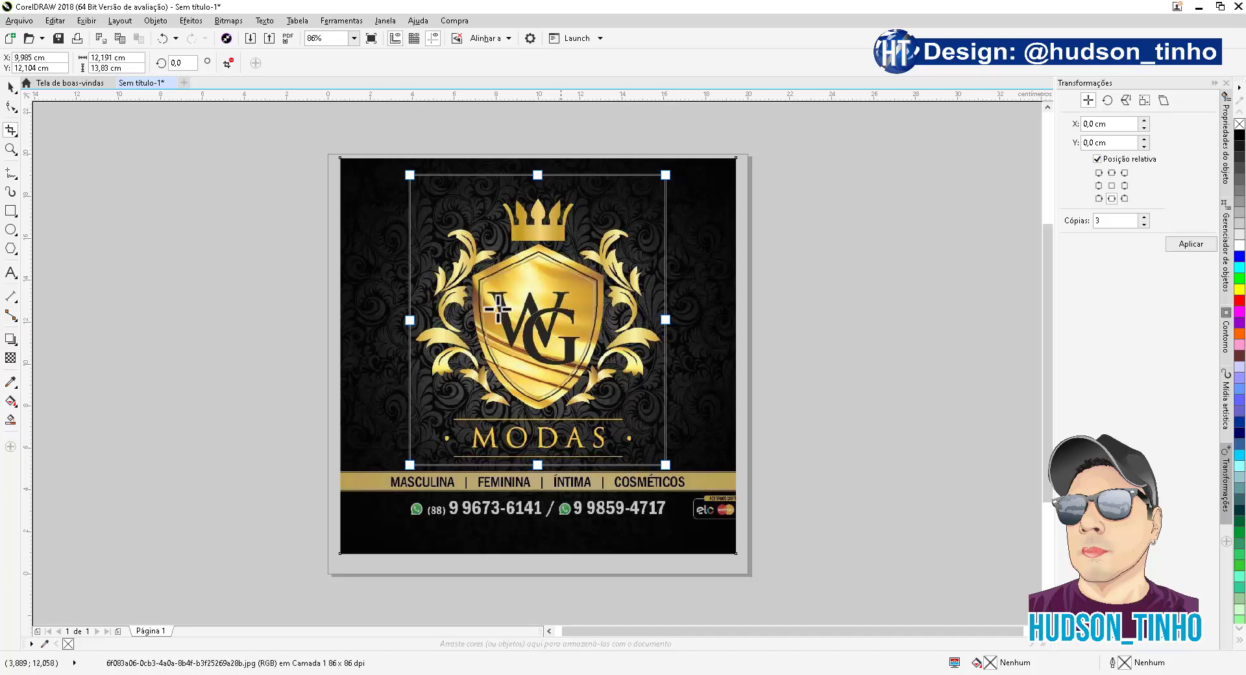
left_click_drag(539, 177, 542, 195)
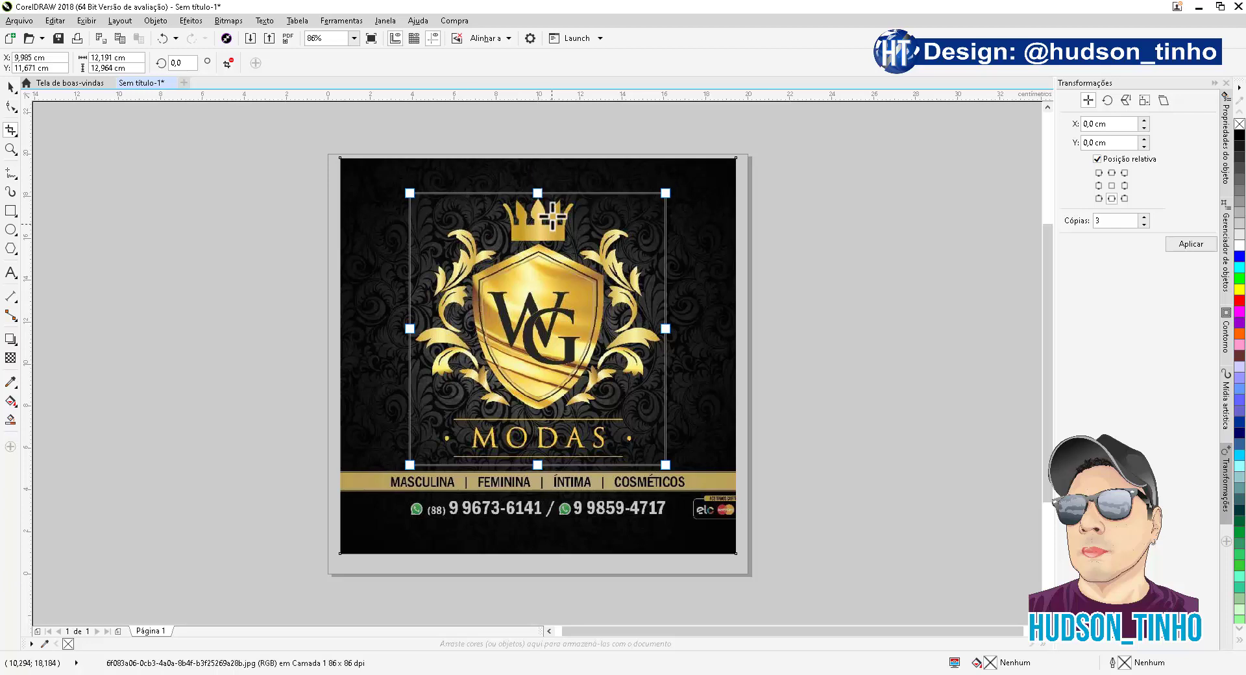
double_click(535, 389)
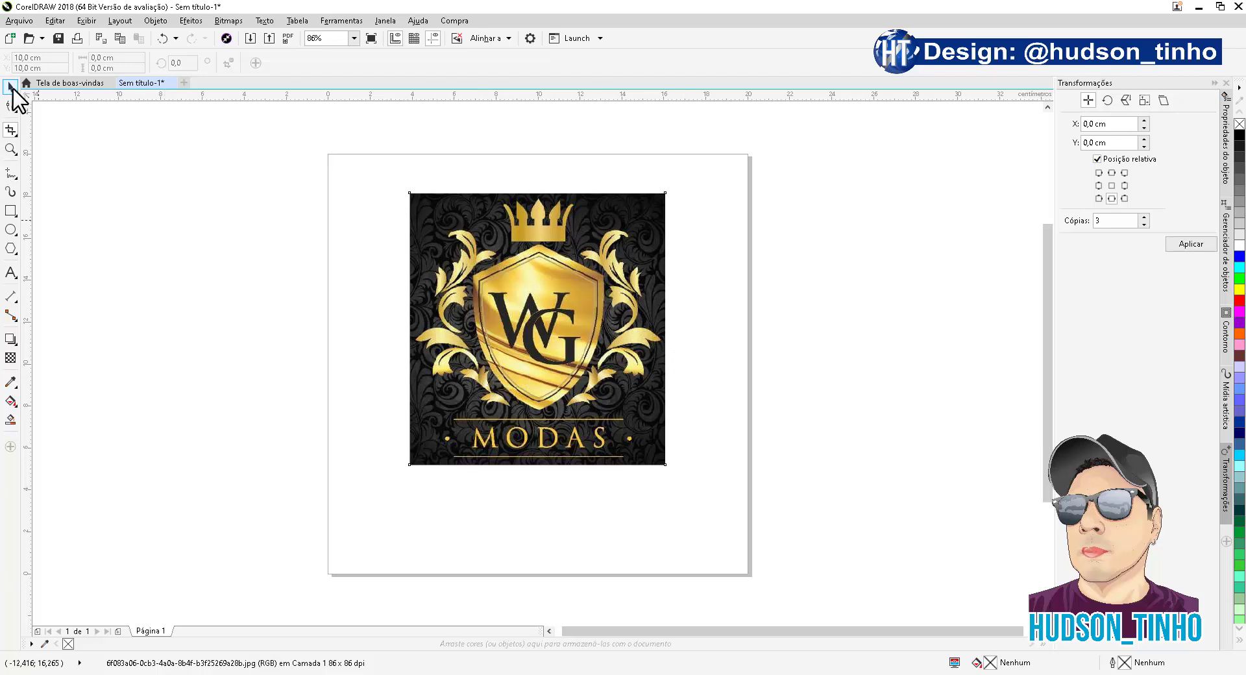
Step: Enlarge the cropped logo image proportionally to about 14.7 × 15.6 cm and reposition it near the middle of the page
left_click(10, 86)
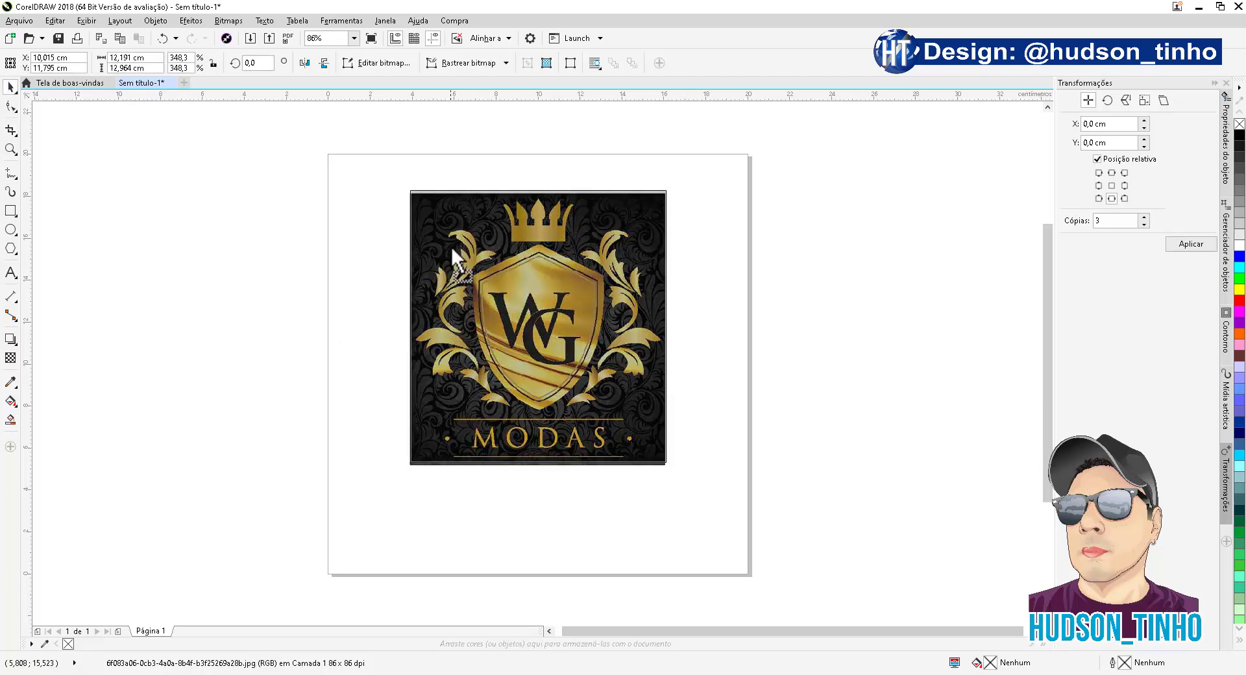
left_click_drag(450, 246, 448, 249)
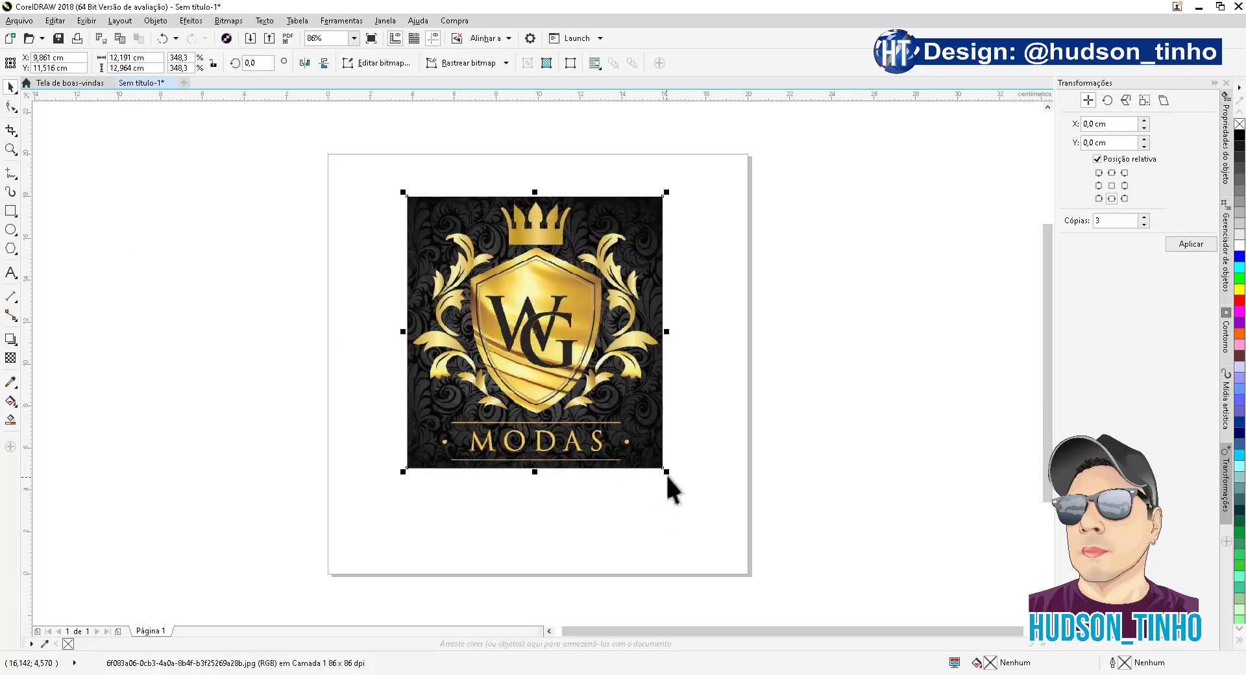
left_click_drag(667, 472, 719, 527)
left_click_drag(581, 403, 572, 386)
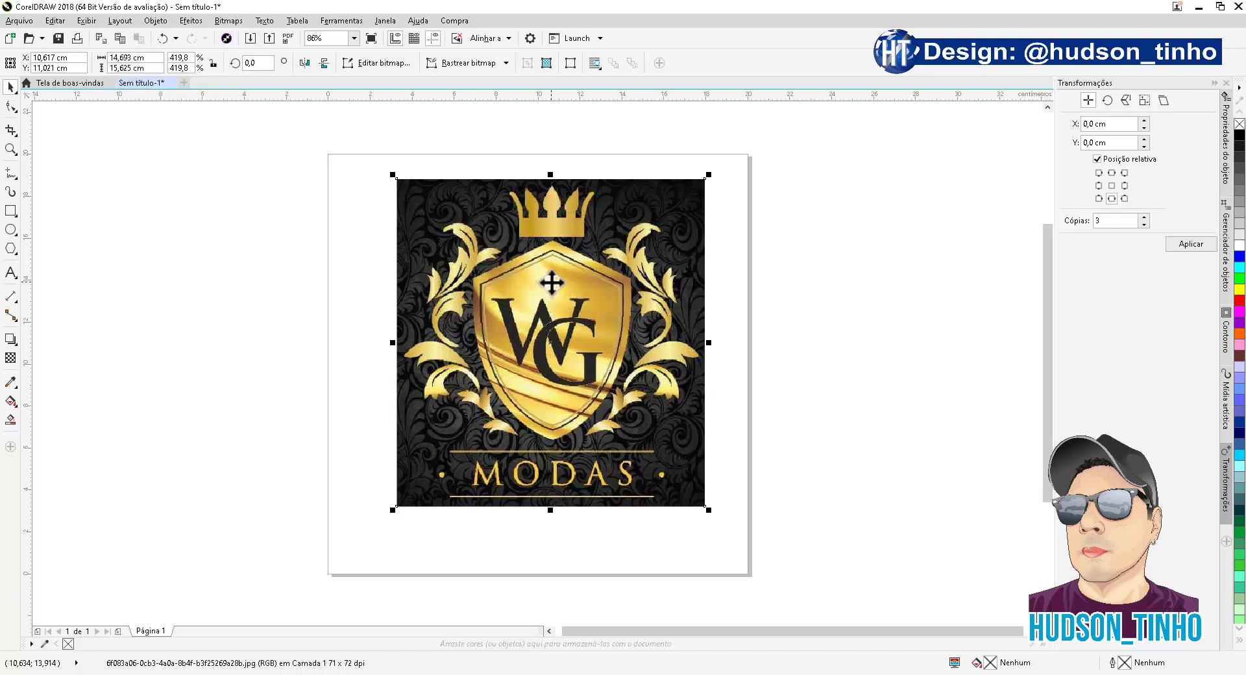
Step: Copy the logo image's width value and clear the selection
double_click(135, 57)
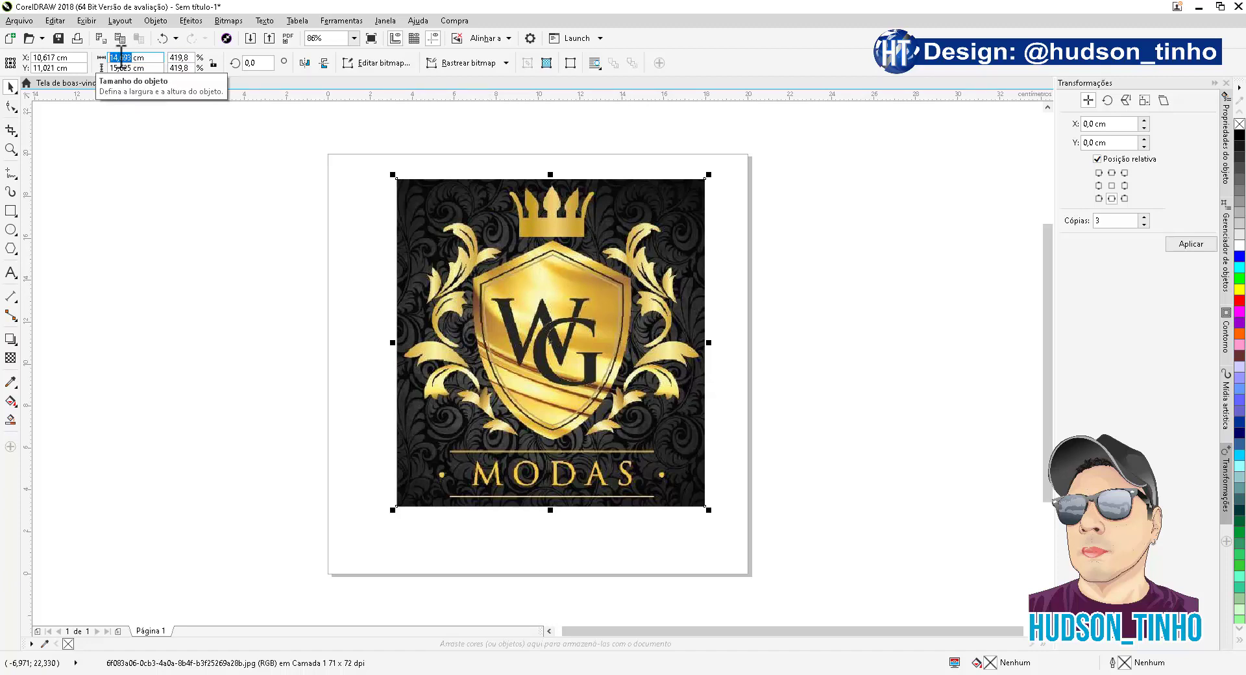
right_click(120, 58)
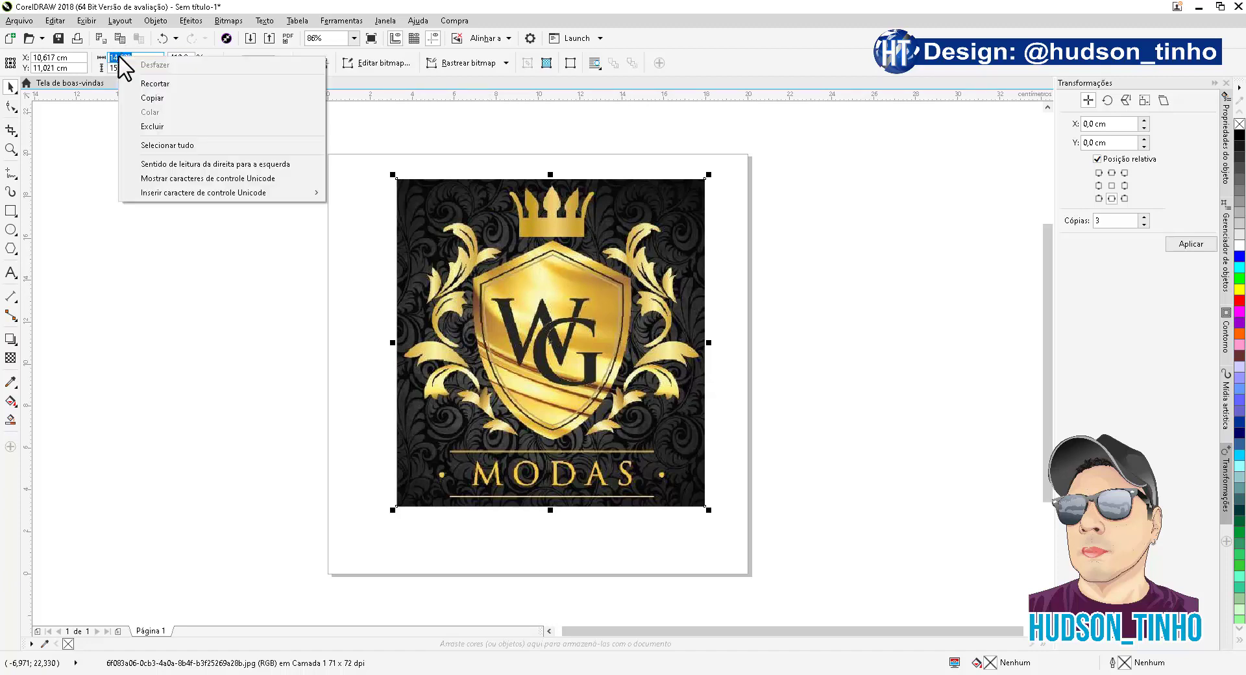
left_click(160, 99)
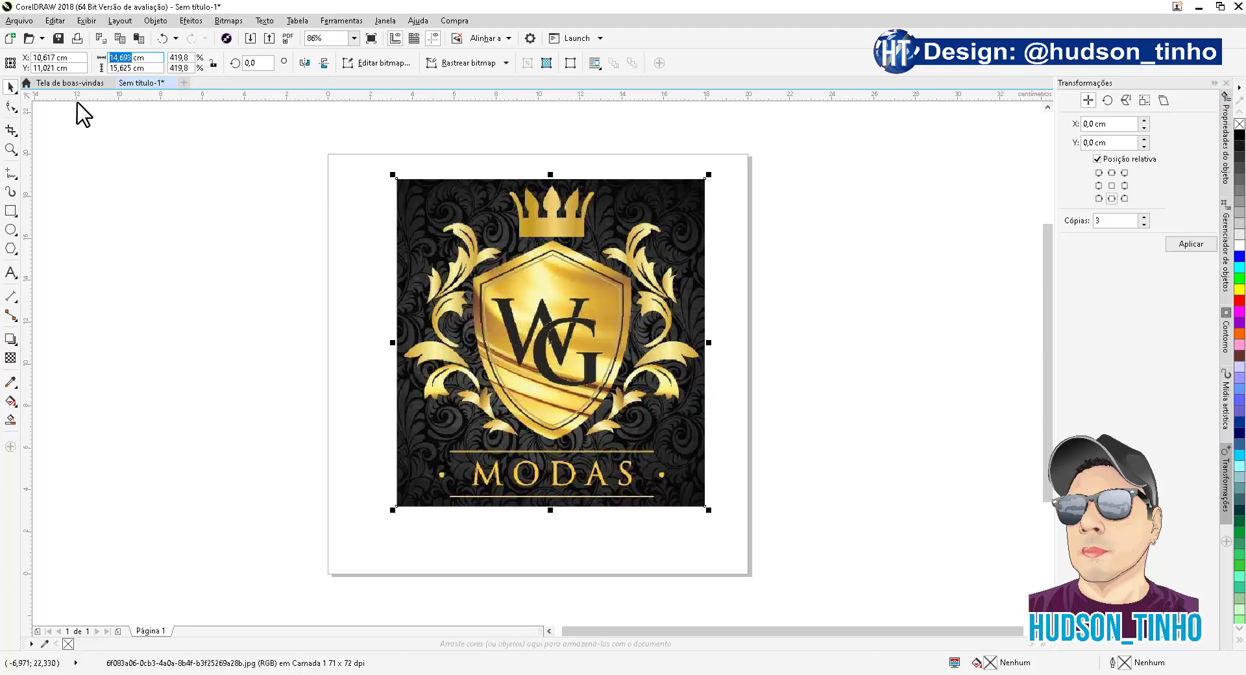
left_click(270, 179)
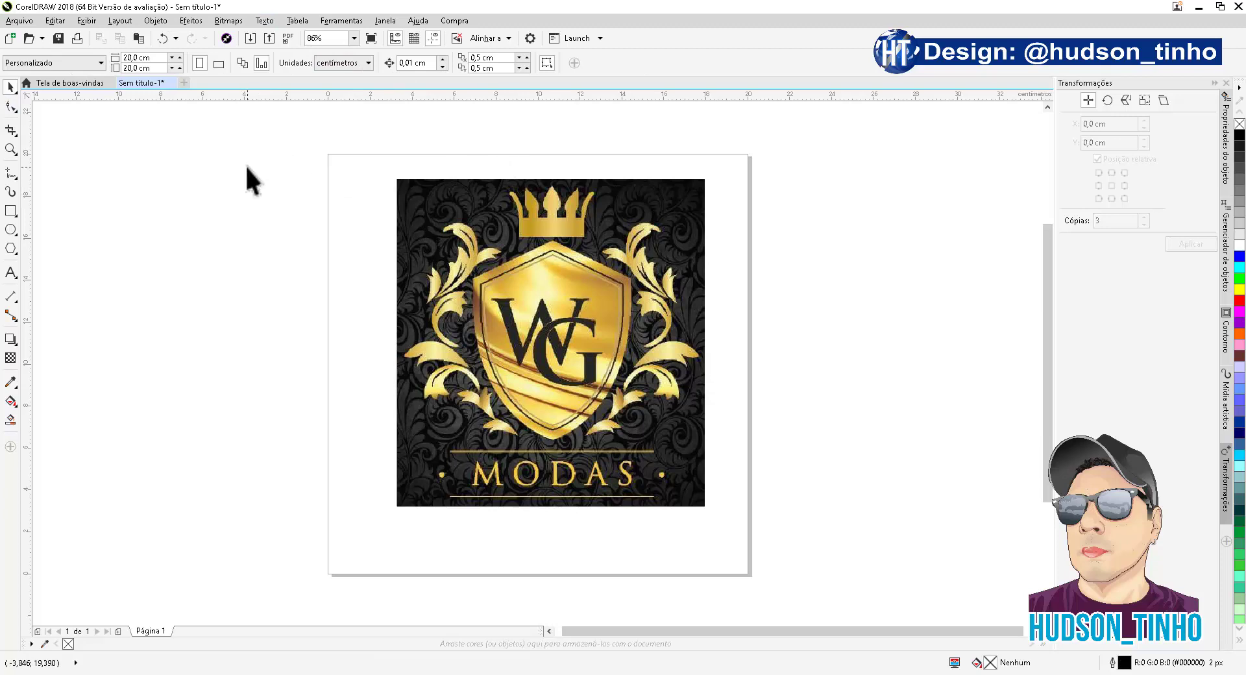
left_click(410, 65)
Step: Lock the logo image and display the drawing in Wireframe (Aramado) view, ready for tracing with the Pen (Caneta) tool
right_click(546, 249)
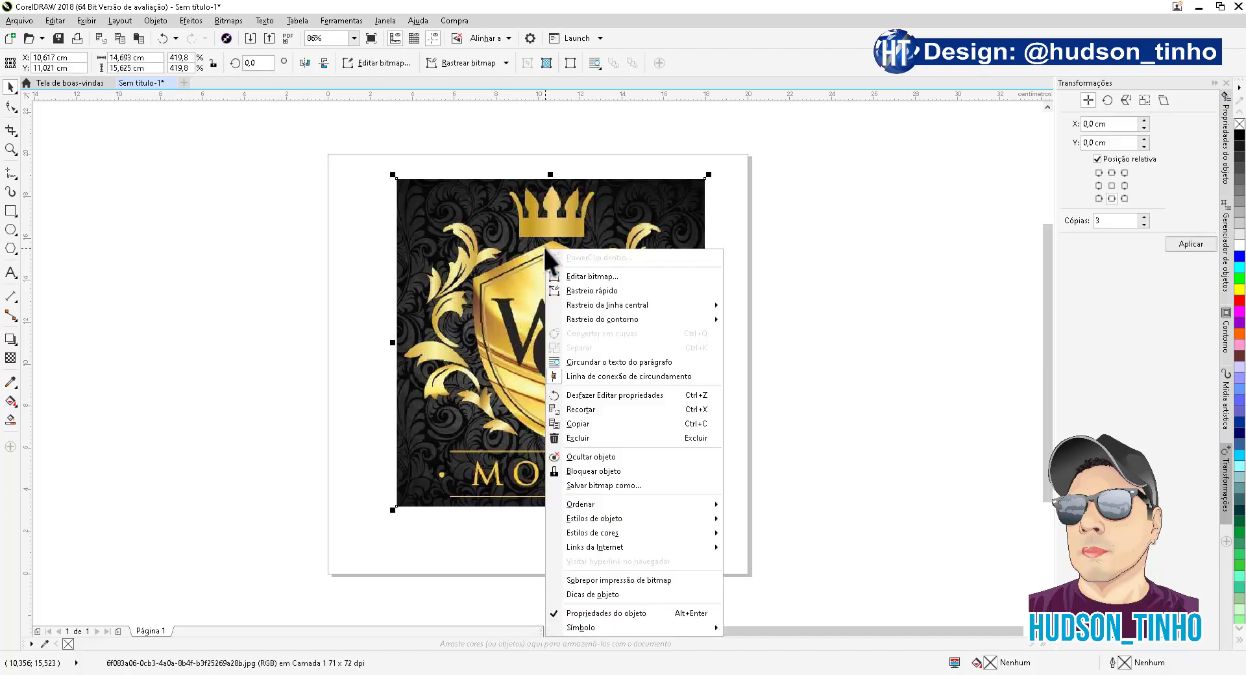
left_click(595, 472)
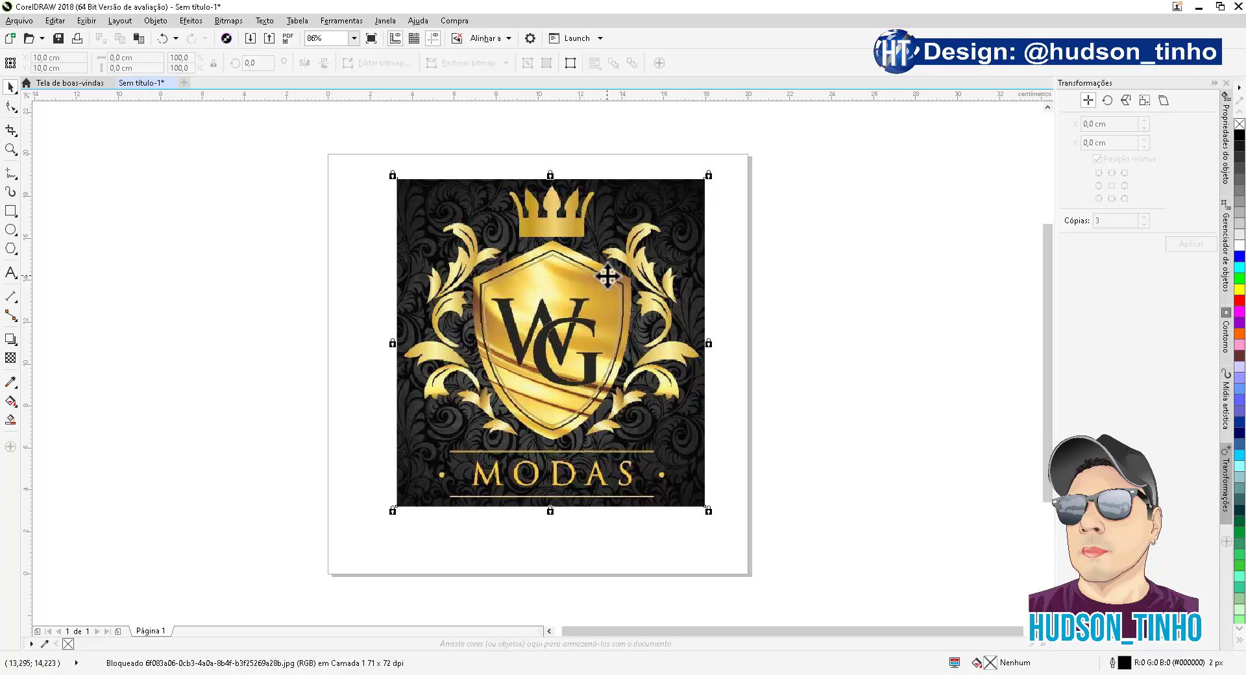
left_click(10, 176)
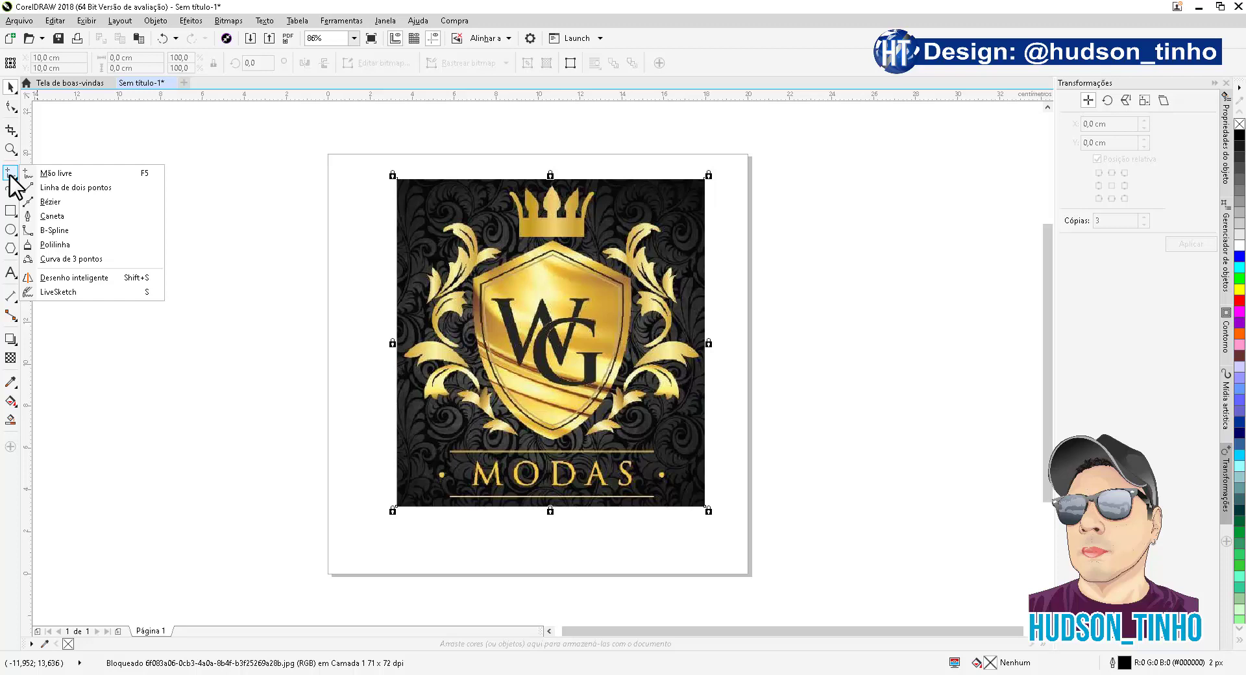
left_click(52, 216)
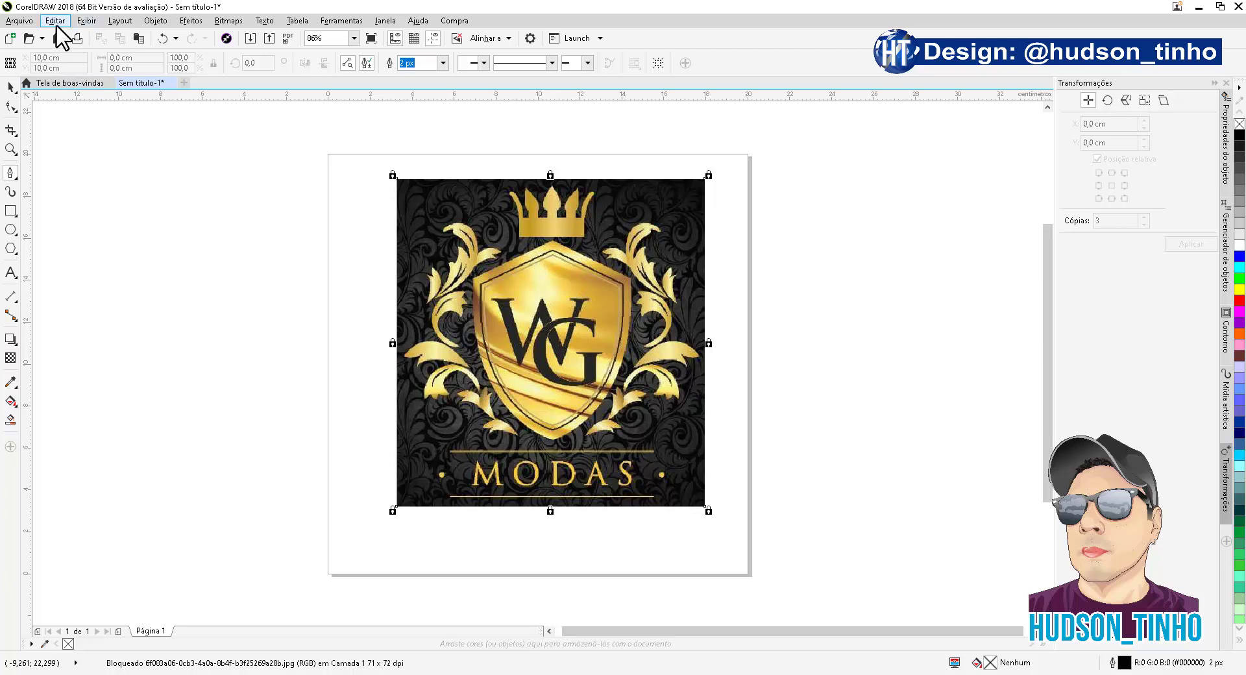
left_click(83, 22)
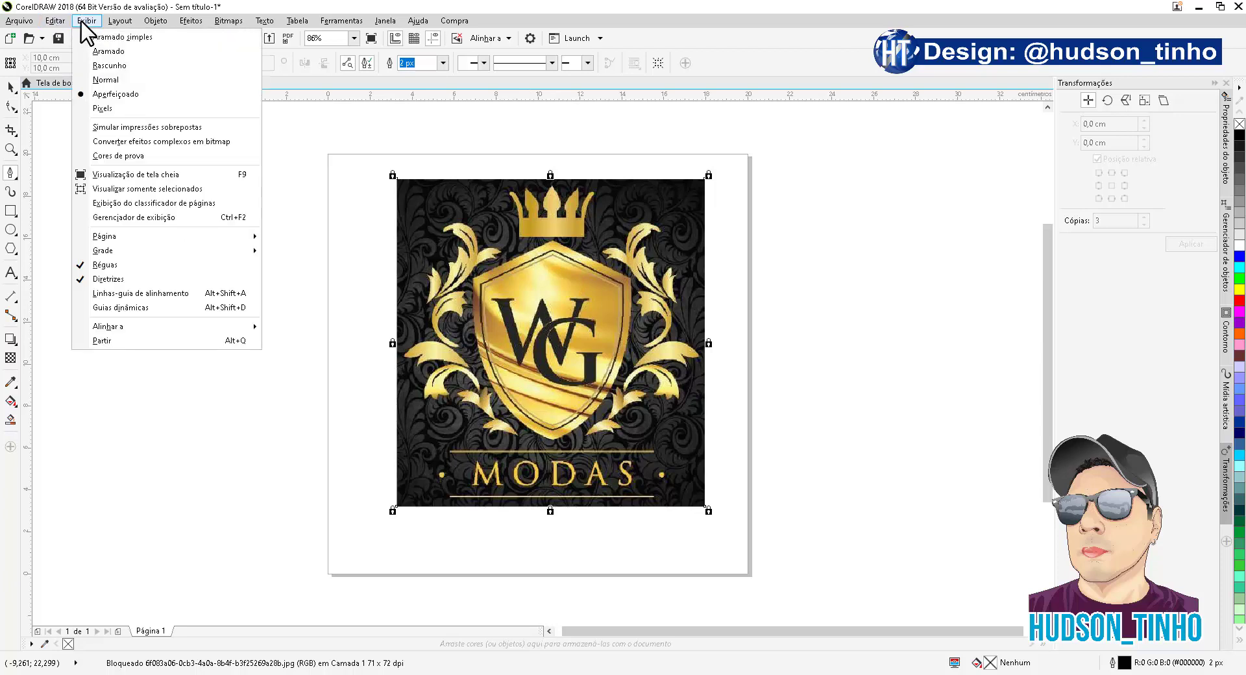
left_click(124, 52)
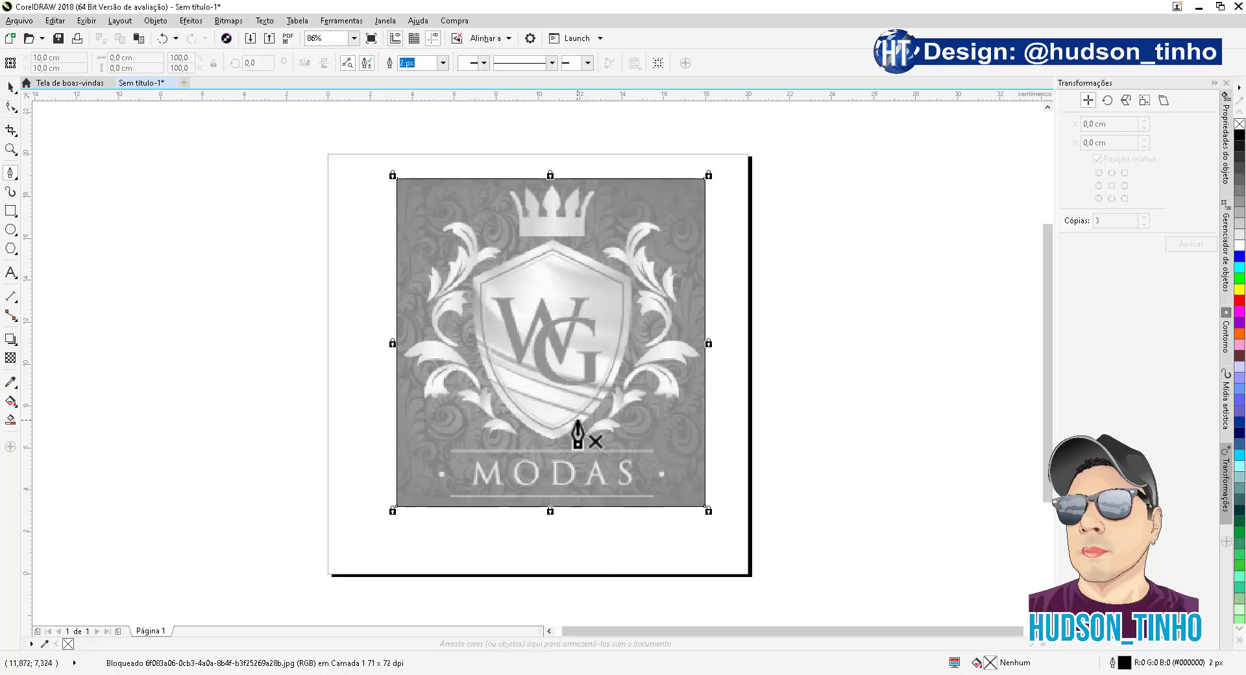
Step: Start tracing the shield's outer edge with the Pen tool, drawing a curved segment from the bottom tip up the lower-right side
scroll(571, 422, "up", 2)
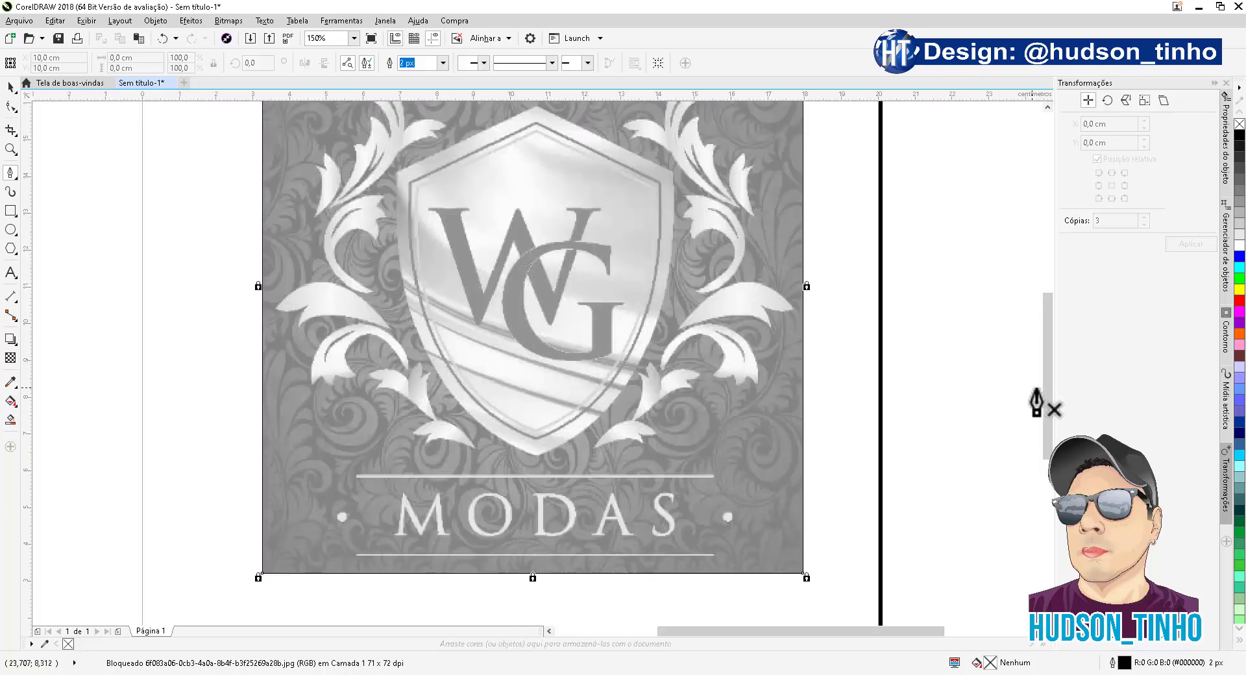
left_click_drag(1047, 403, 1051, 378)
scroll(559, 486, "up", 2)
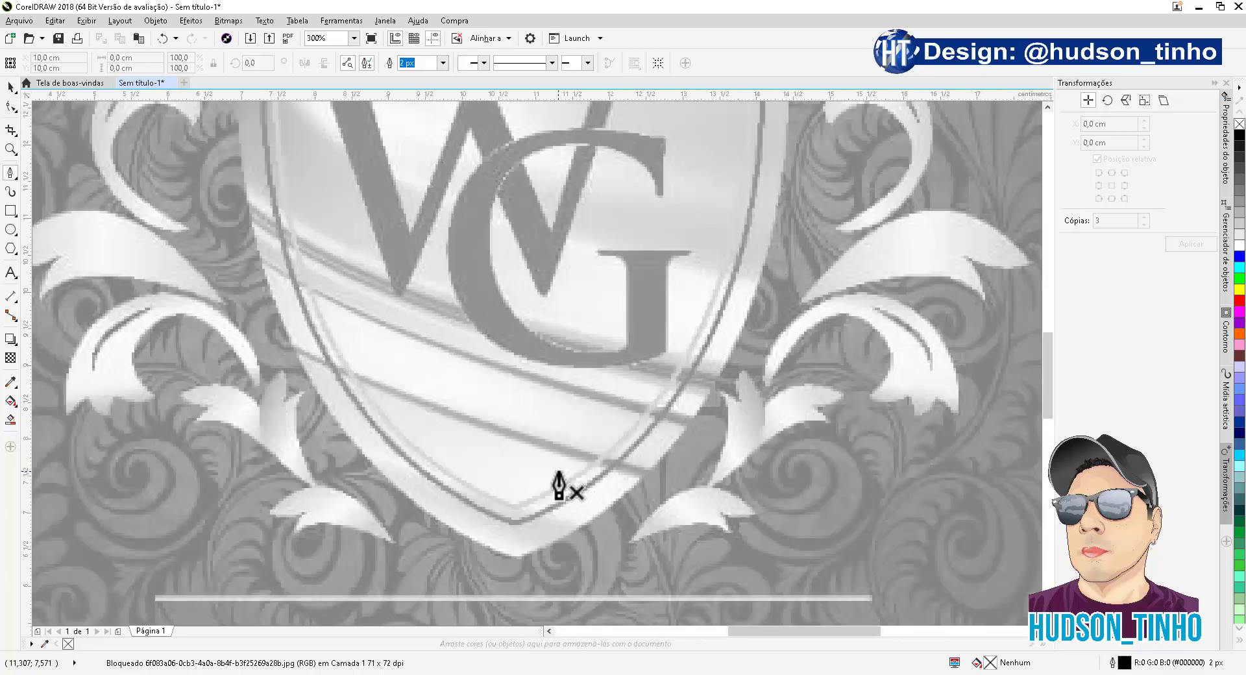
left_click(519, 558)
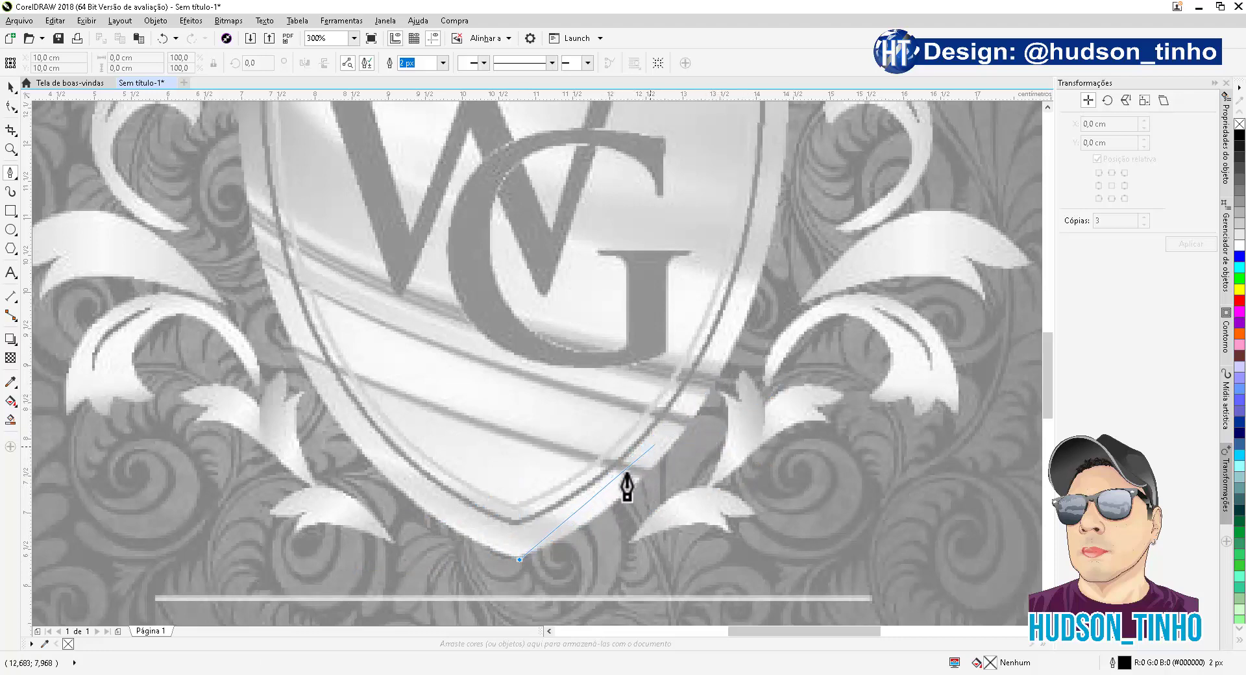
left_click(692, 419)
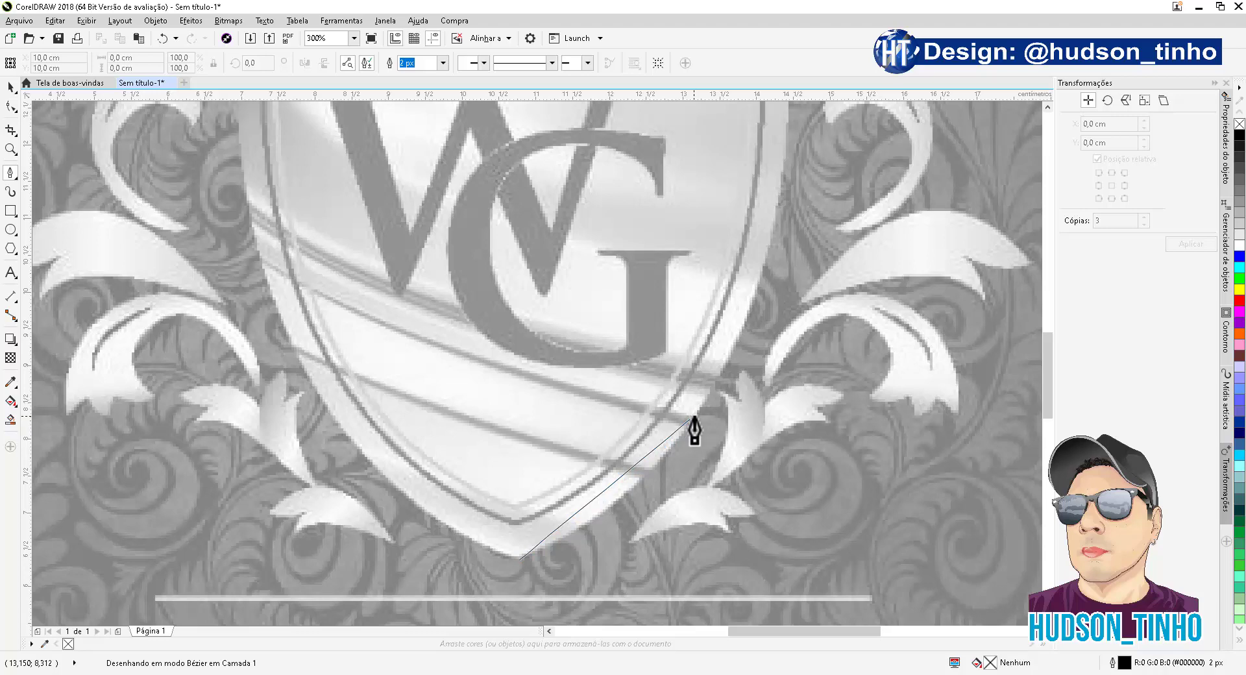
left_click_drag(693, 418, 746, 330)
mouse_move(747, 341)
left_mouse_down()
mouse_move(756, 411)
mouse_move(761, 321)
left_mouse_up()
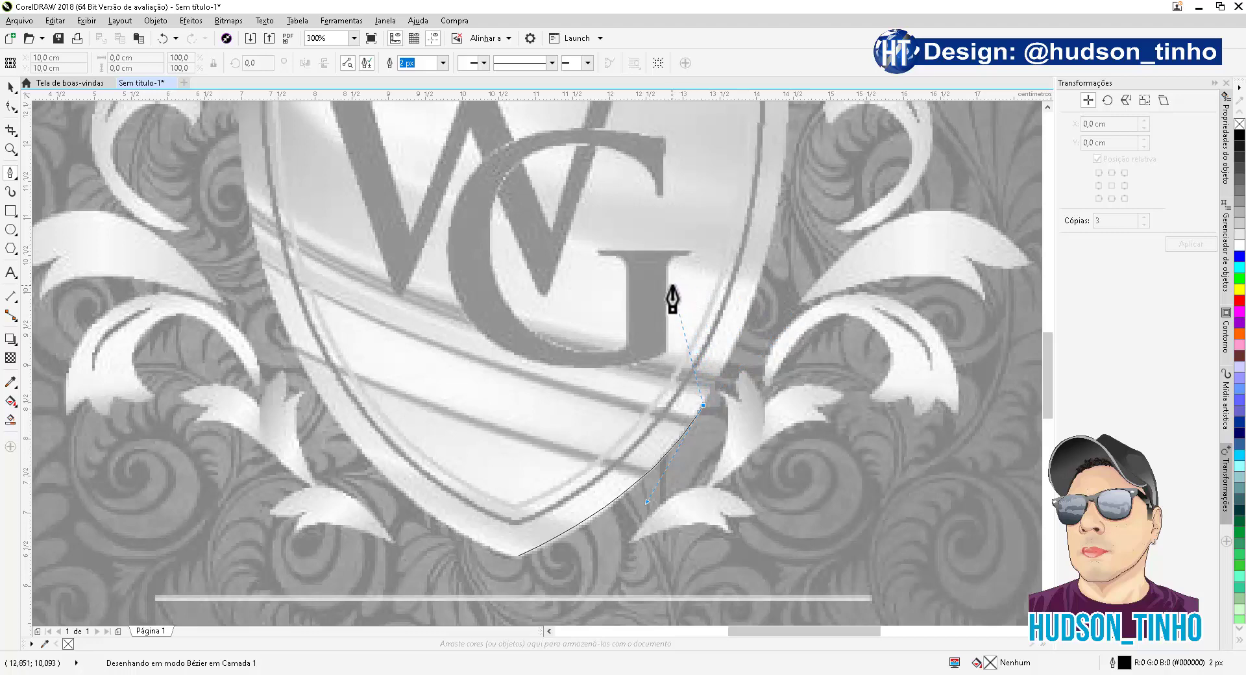
key("Return")
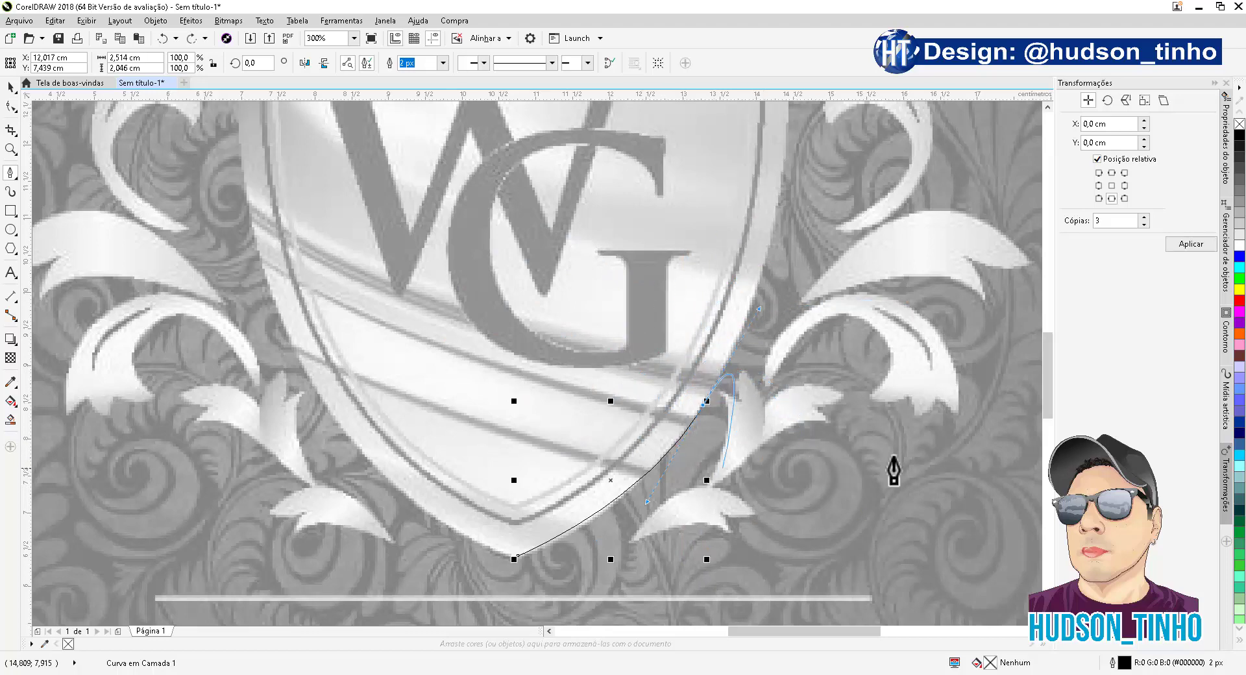
scroll(1055, 399, "up", 1)
scroll(1056, 391, "up", 3)
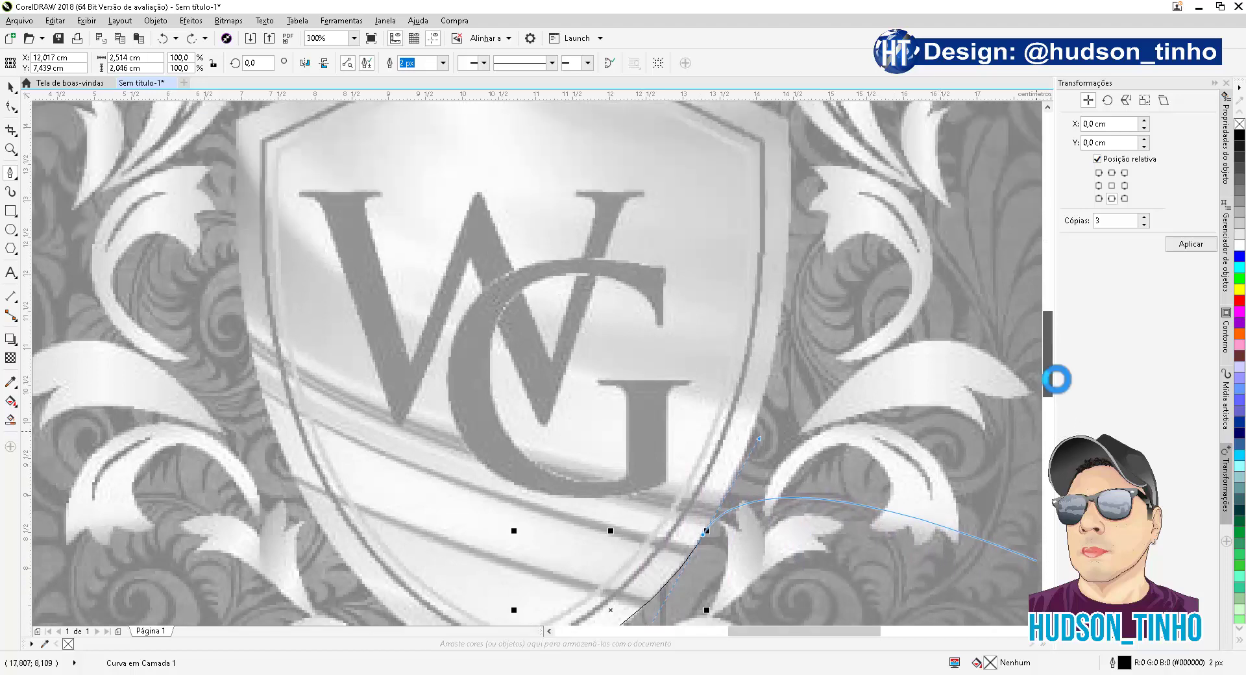
left_click_drag(782, 311, 785, 284)
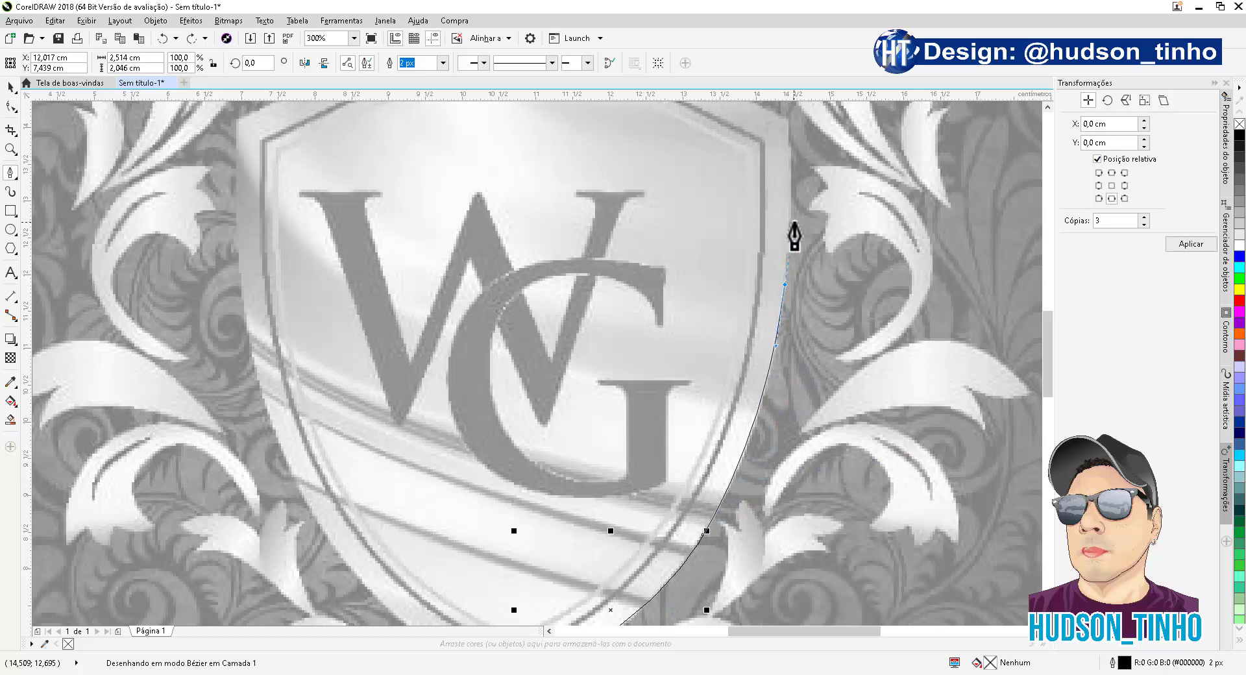
left_click_drag(795, 237, 793, 223)
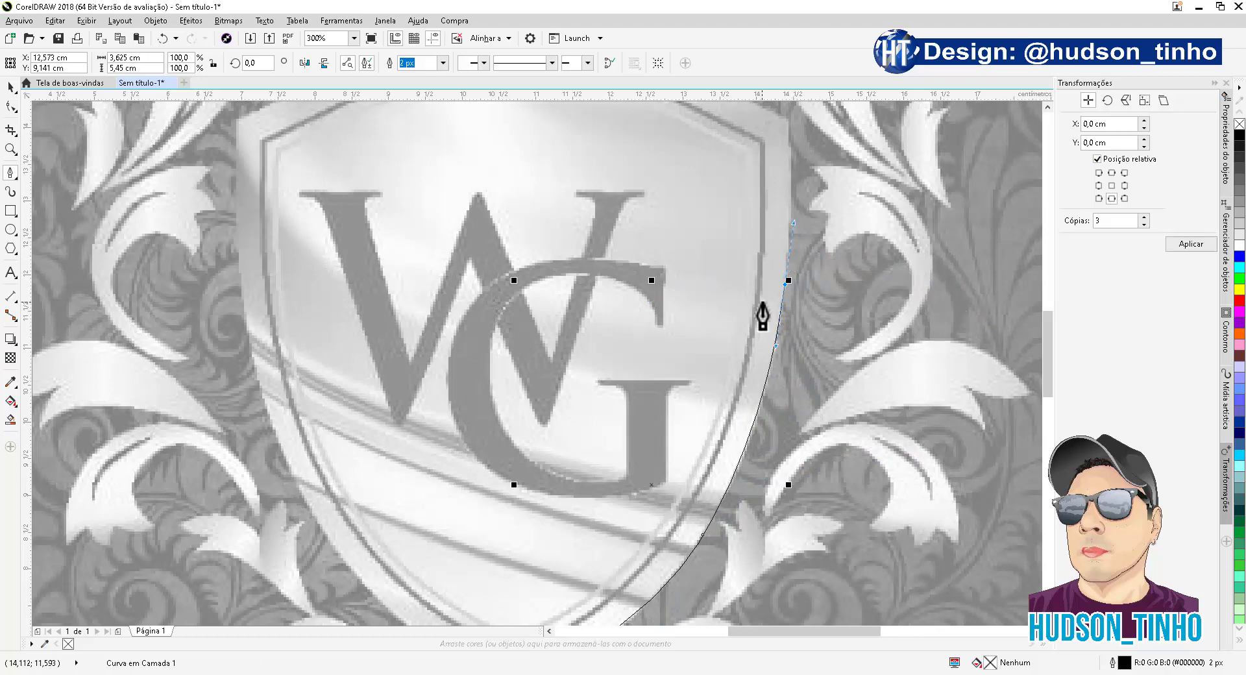
key("ctrl+z")
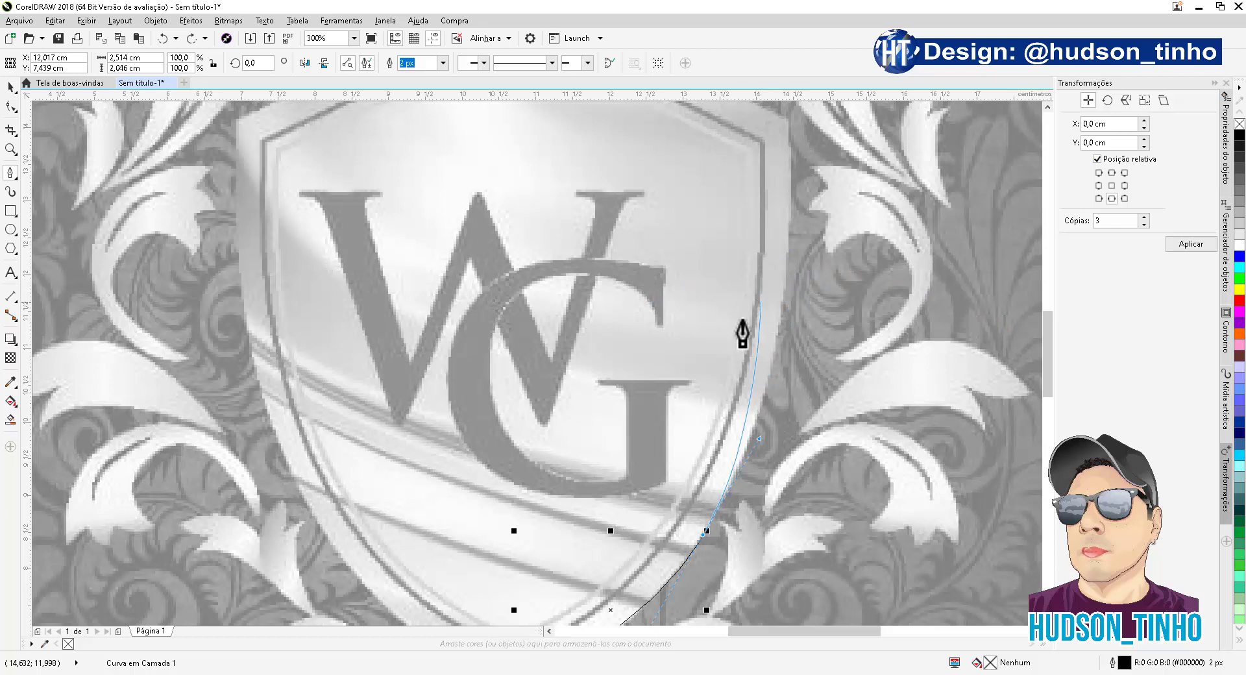
Step: Continue the outer outline up the right side with a curve, adding straight top edges through the right corner, apex and left corner
left_click_drag(782, 307, 792, 250)
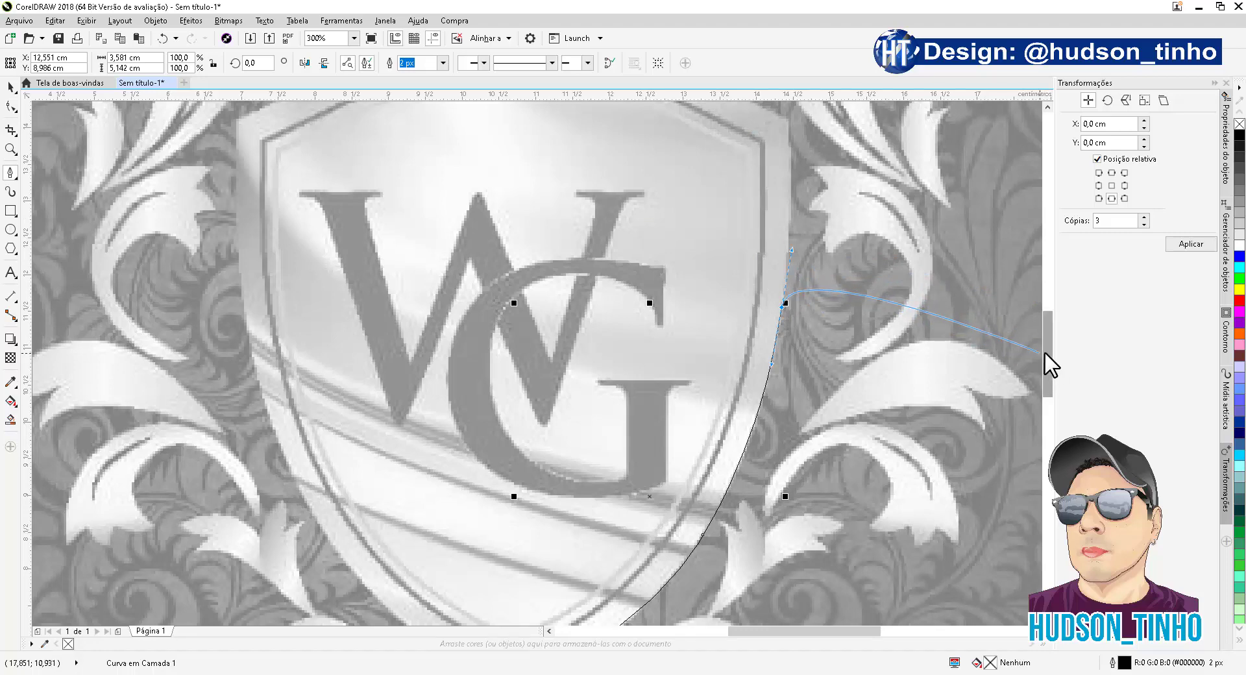
scroll(1045, 352, "up", 3)
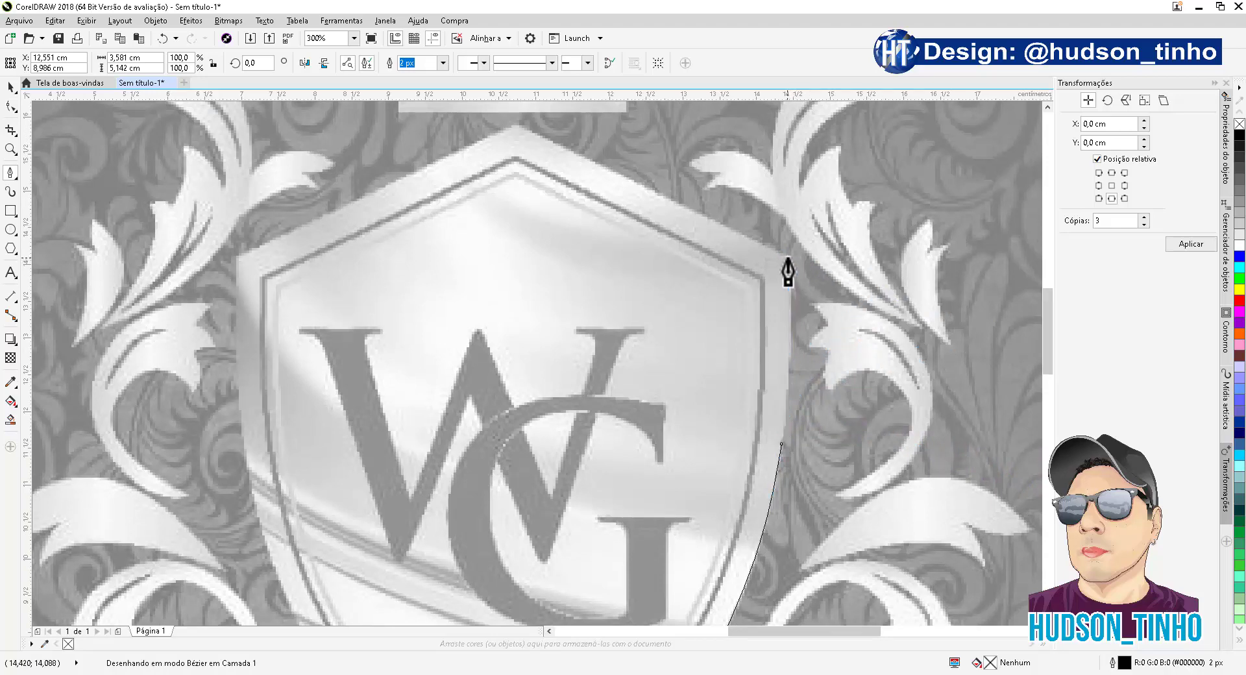
left_click(787, 258)
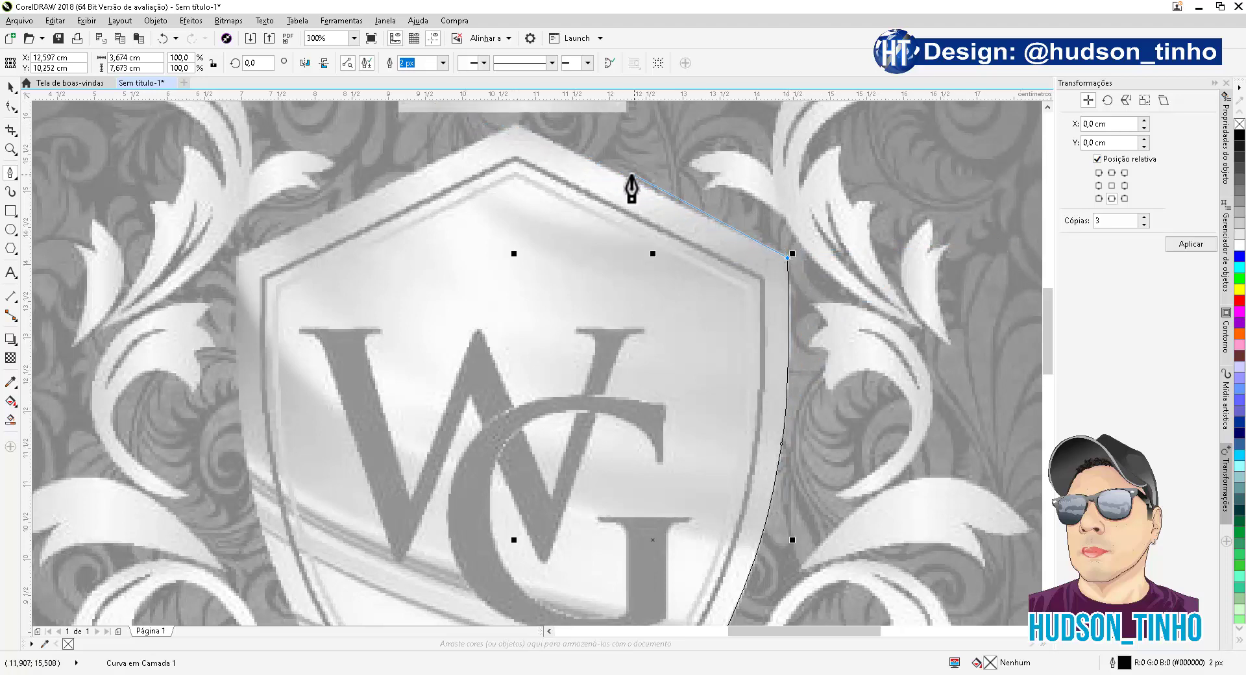
left_click(517, 126)
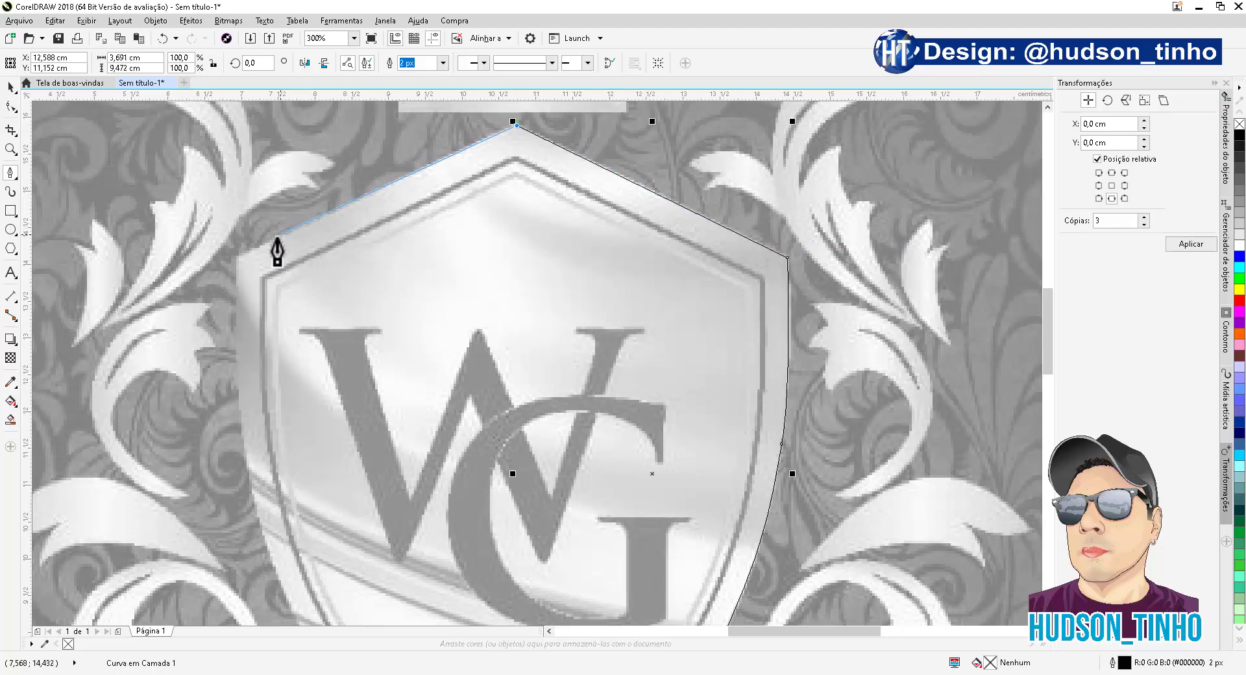
left_click(238, 256)
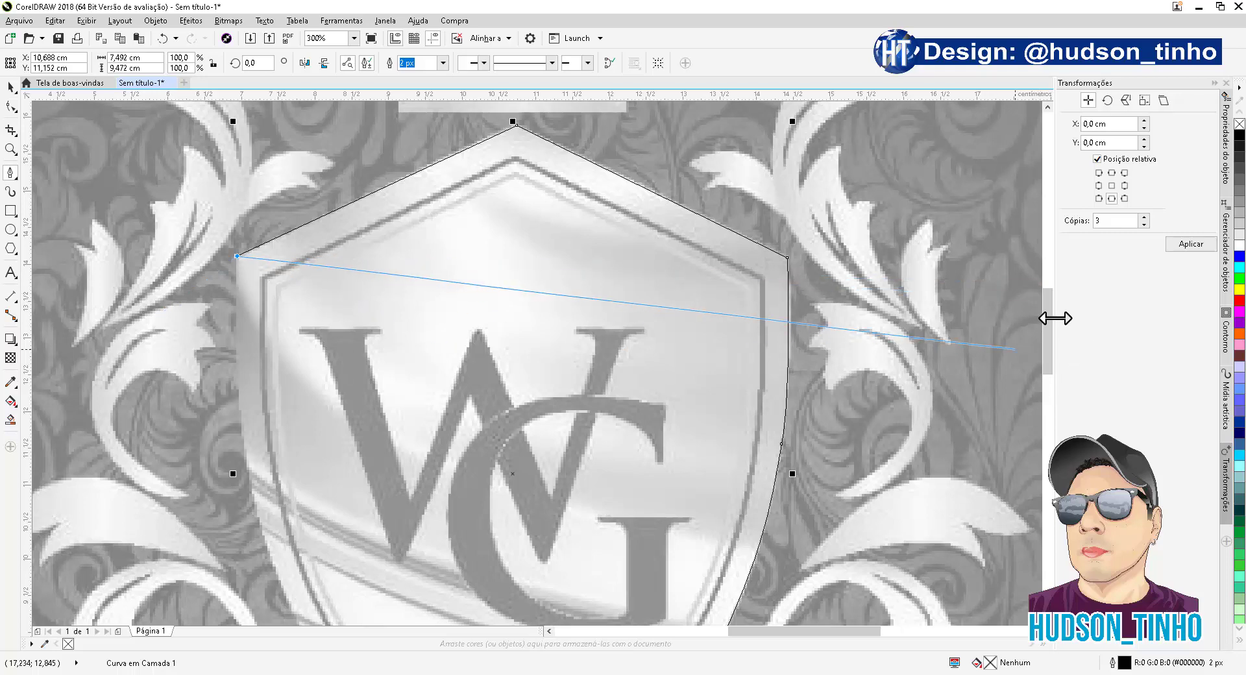
Step: Trace the shield's left side with curved segments down to the bottom tip and close the outer outline
left_click_drag(1050, 313, 1050, 334)
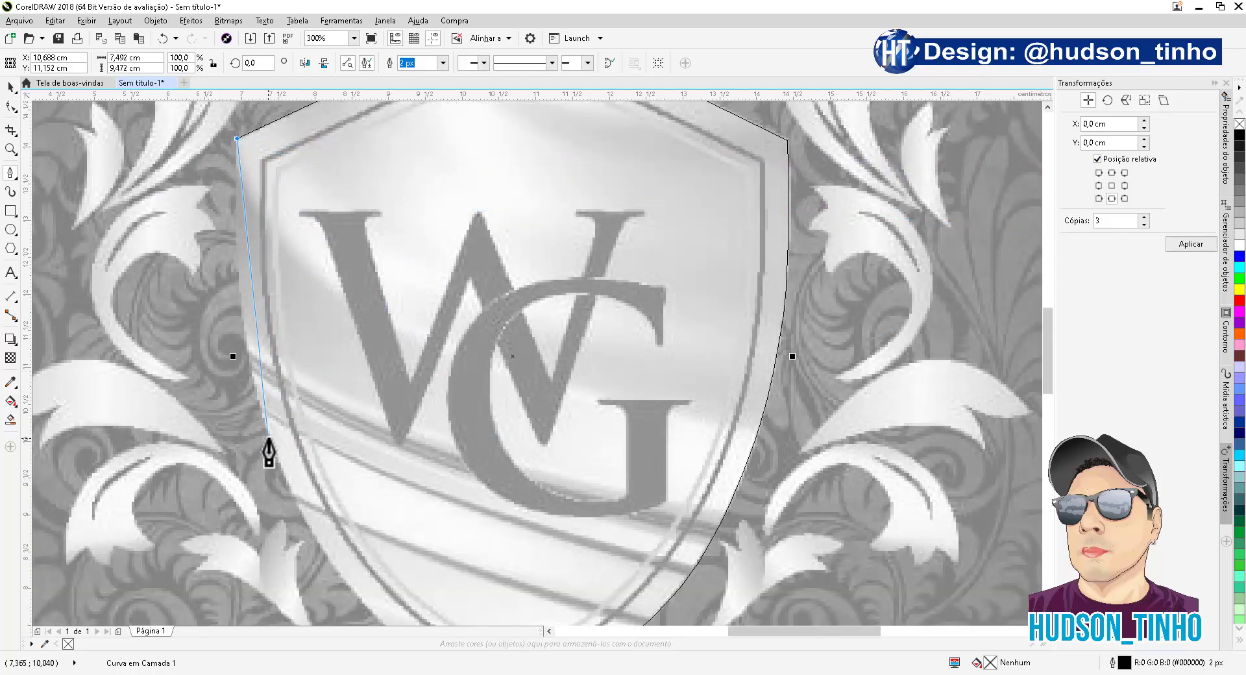
left_click_drag(270, 438, 305, 556)
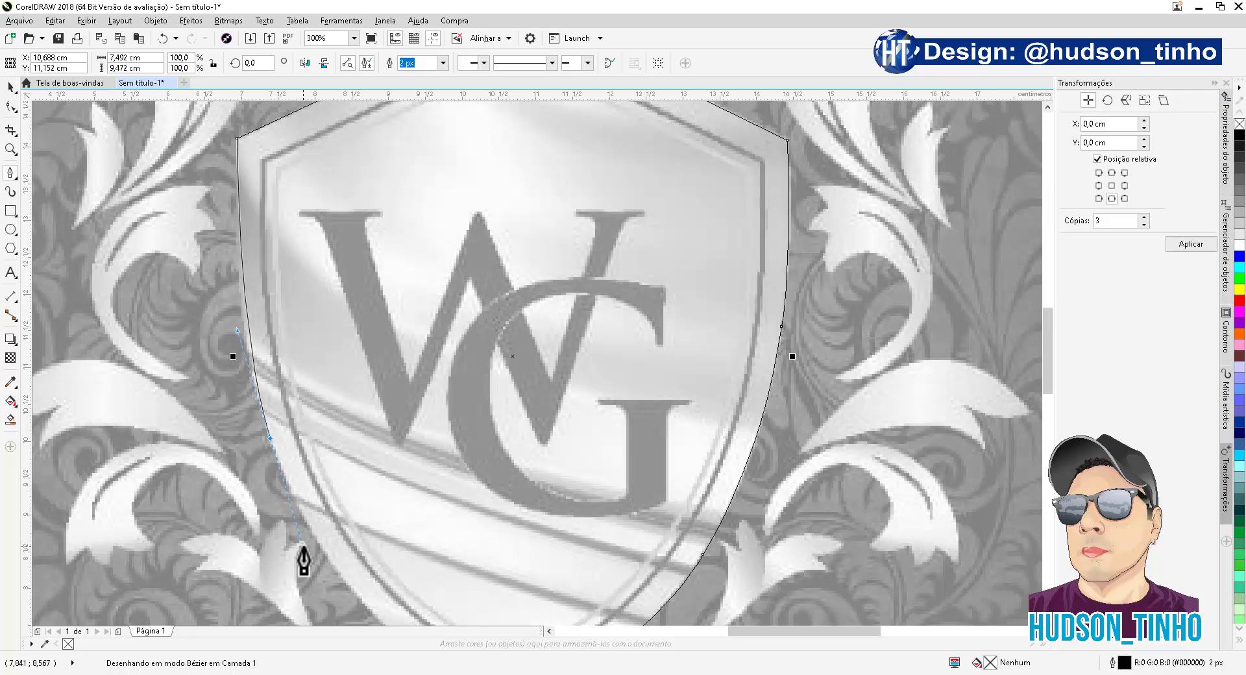
left_click_drag(305, 556, 293, 529)
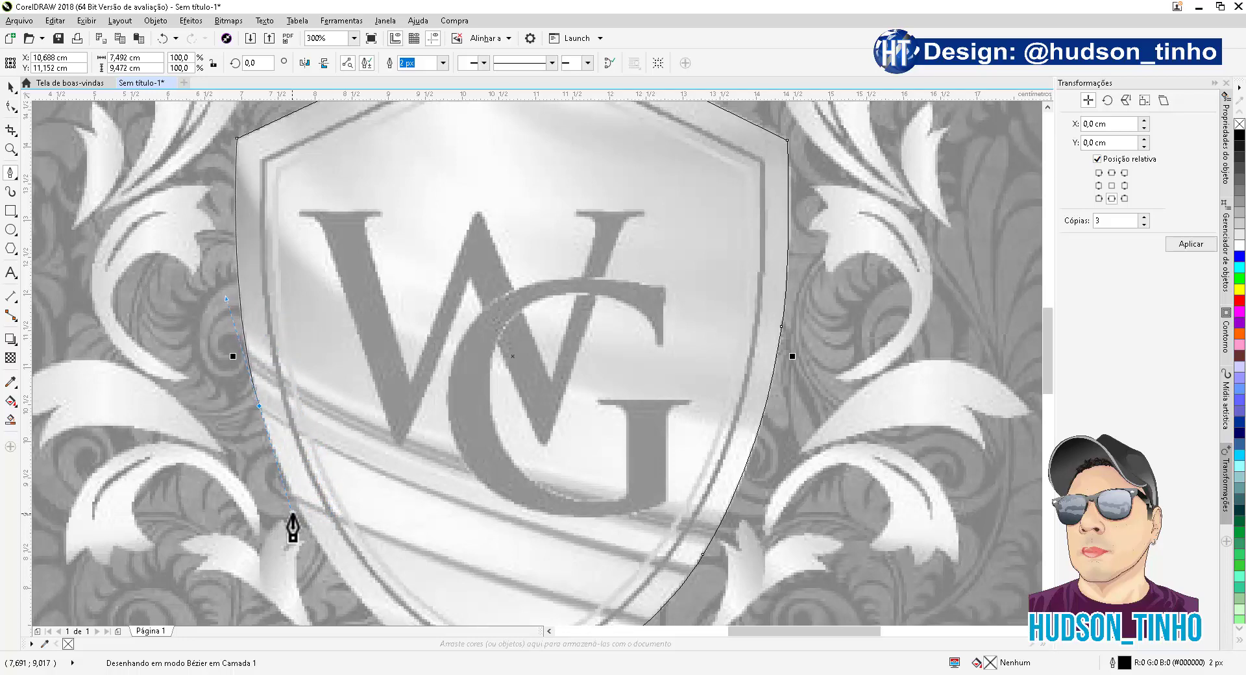
mouse_move(294, 529)
left_mouse_down()
mouse_move(308, 522)
mouse_move(288, 530)
left_mouse_up()
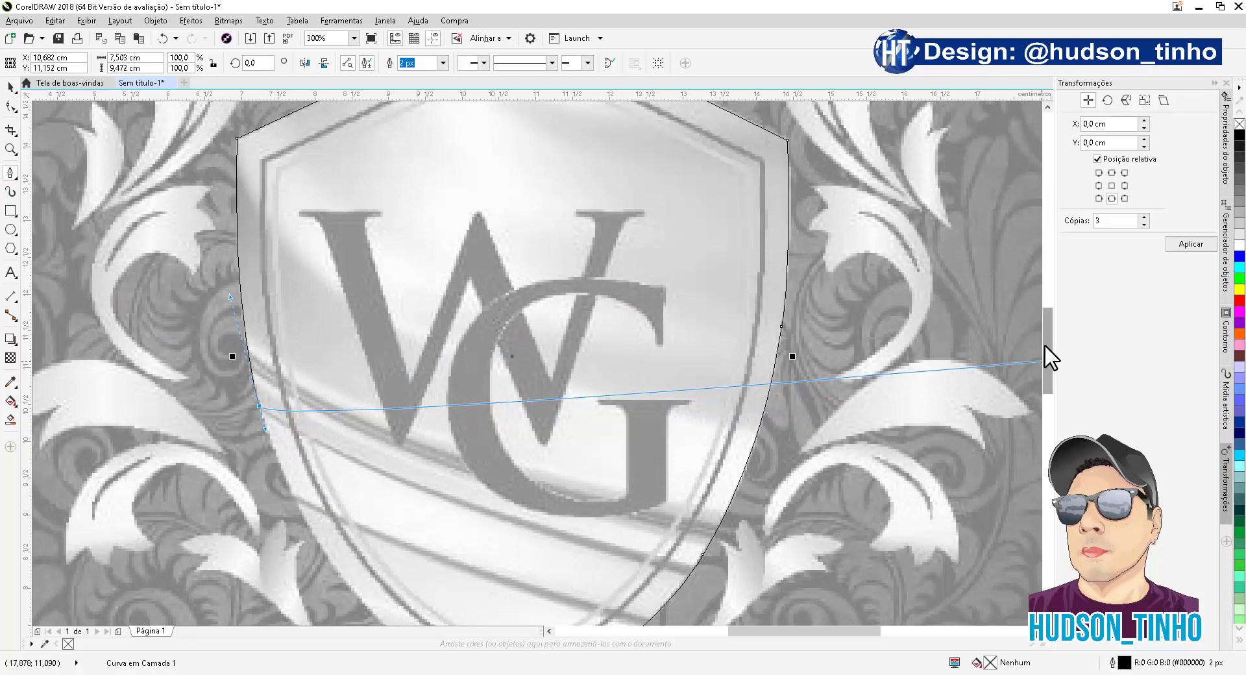
left_click_drag(1046, 344, 1046, 361)
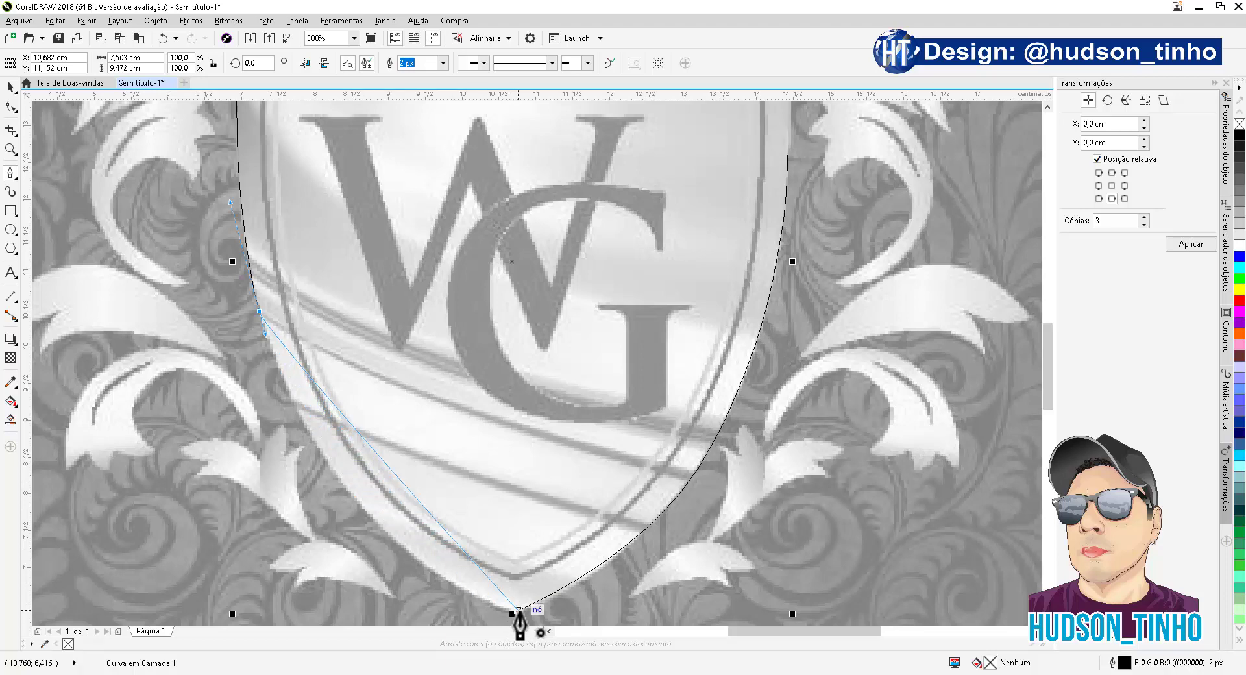
left_click_drag(1049, 409, 1052, 423)
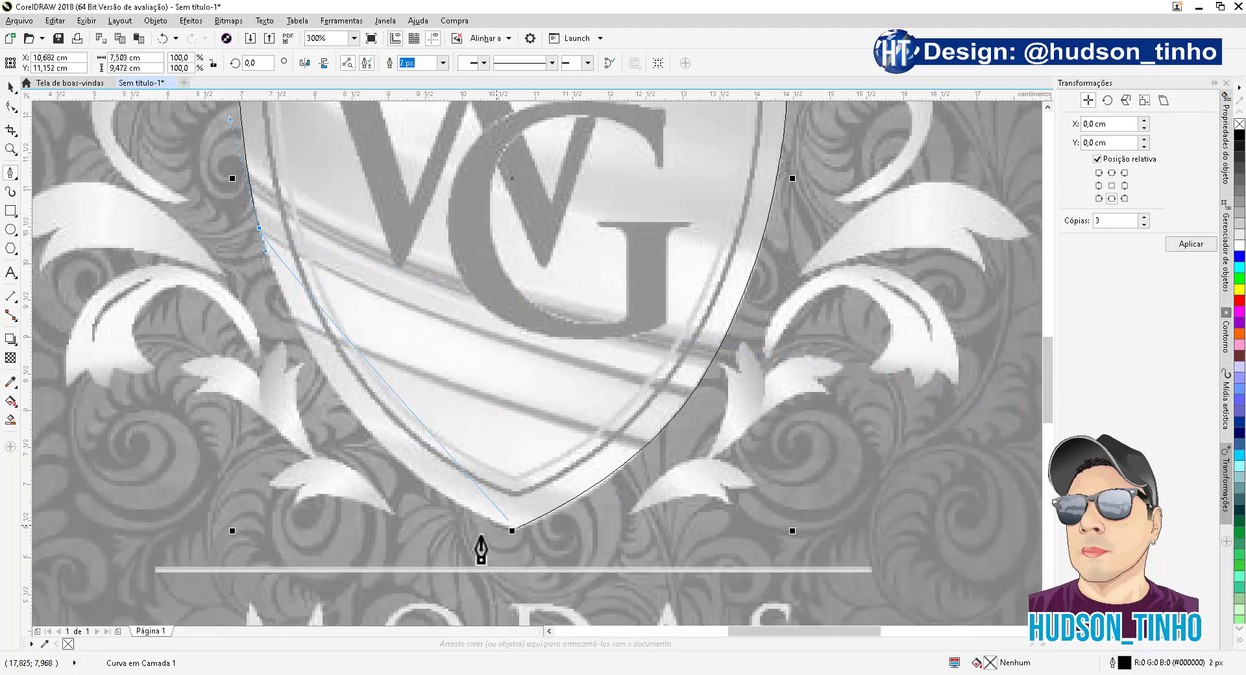
left_click(517, 527)
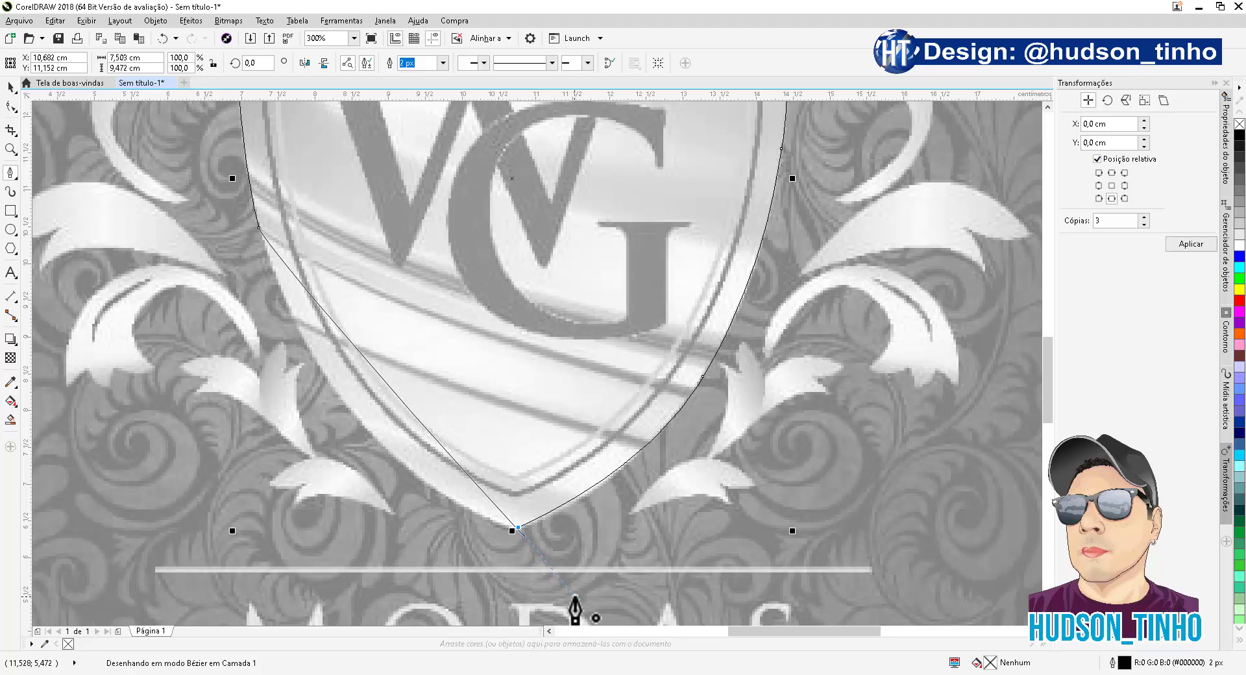
left_click_drag(575, 595, 326, 470)
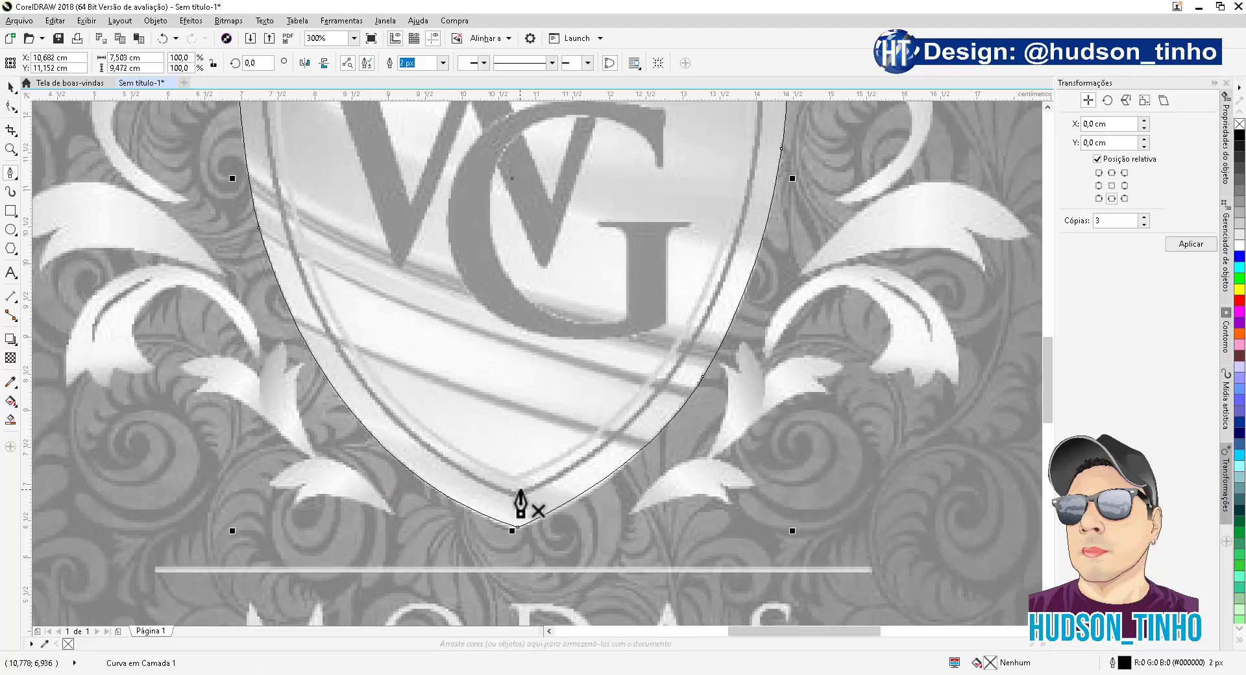
Step: Make two smaller concentric copies of the shield outline, about 6.81 × 8.59 cm and 6.44 × 8.13 cm, matching the inner borders
scroll(517, 509, "down", 2)
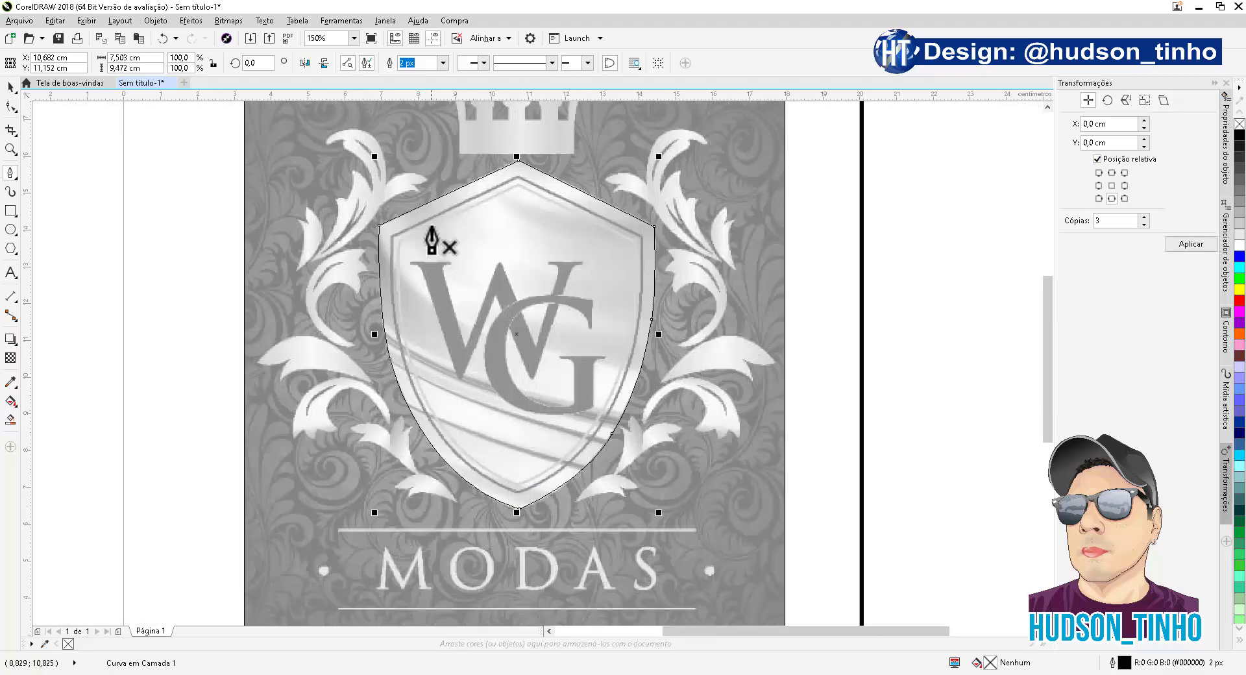
left_click(11, 91)
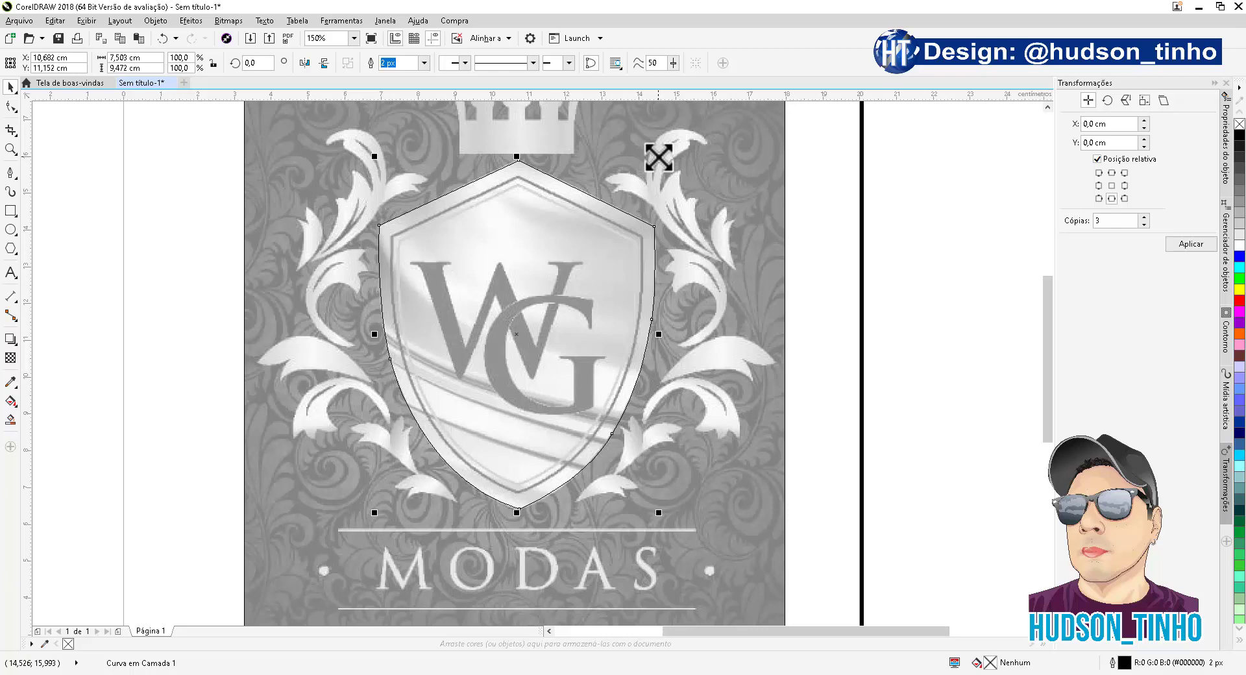
left_click_drag(658, 156, 646, 172)
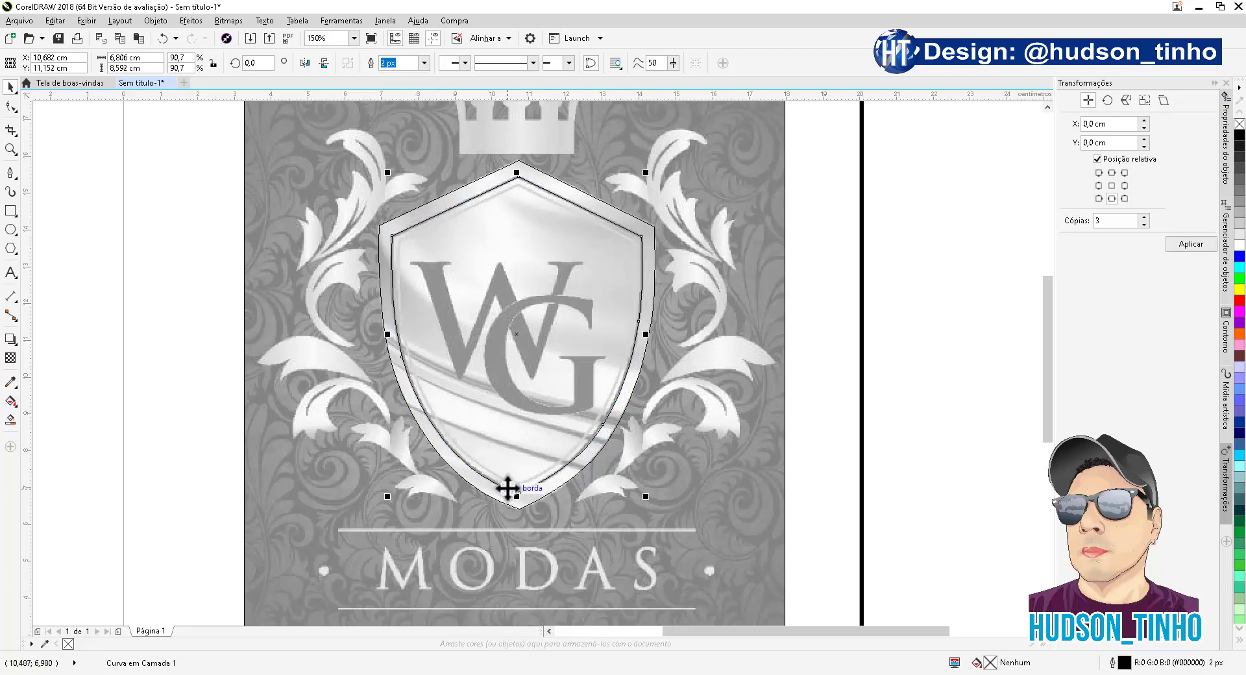
scroll(632, 225, "up", 2)
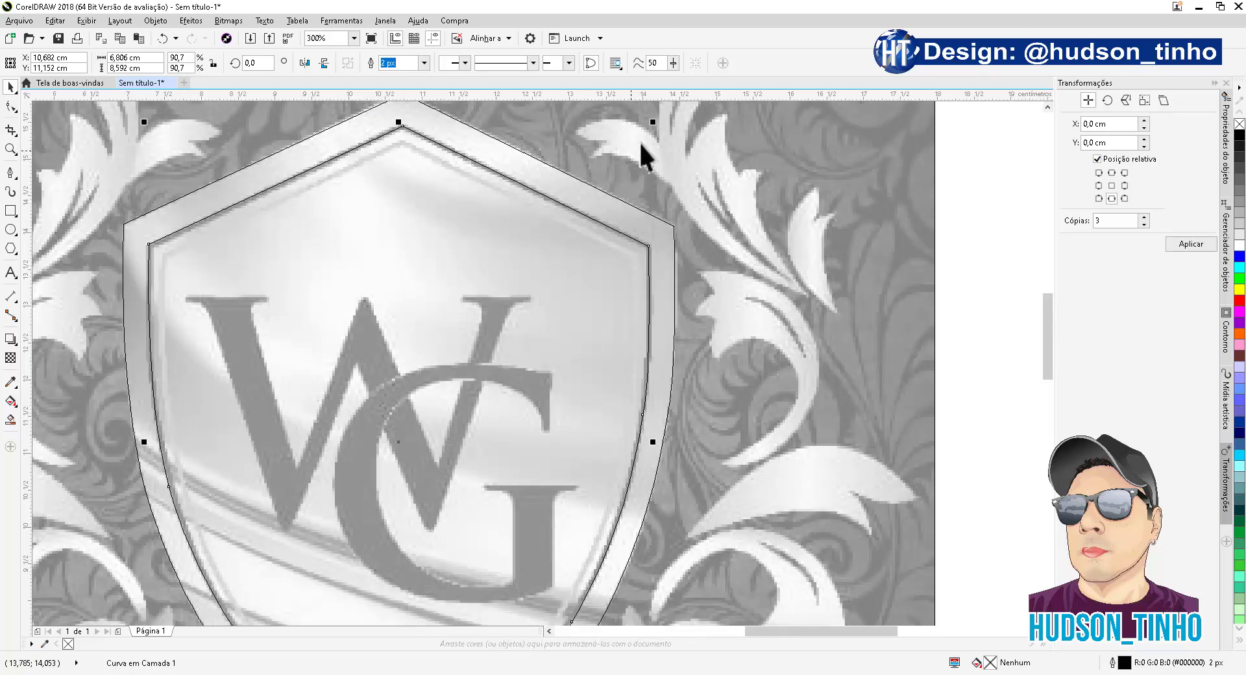
left_click_drag(651, 122, 638, 134)
scroll(425, 234, "down", 2)
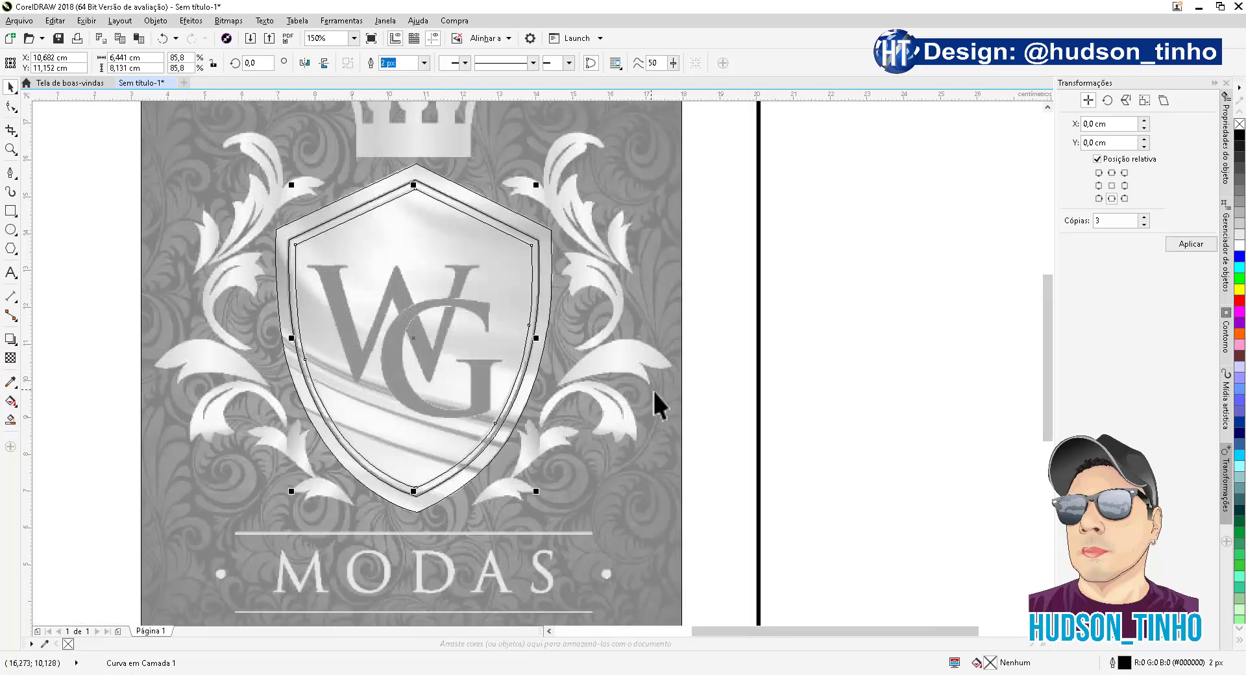
Step: Select all three shield outlines together and nudge them 14.693 cm to the left, beside the page
scroll(653, 397, "down", 1)
left_click(271, 224)
scroll(509, 333, "up", 1)
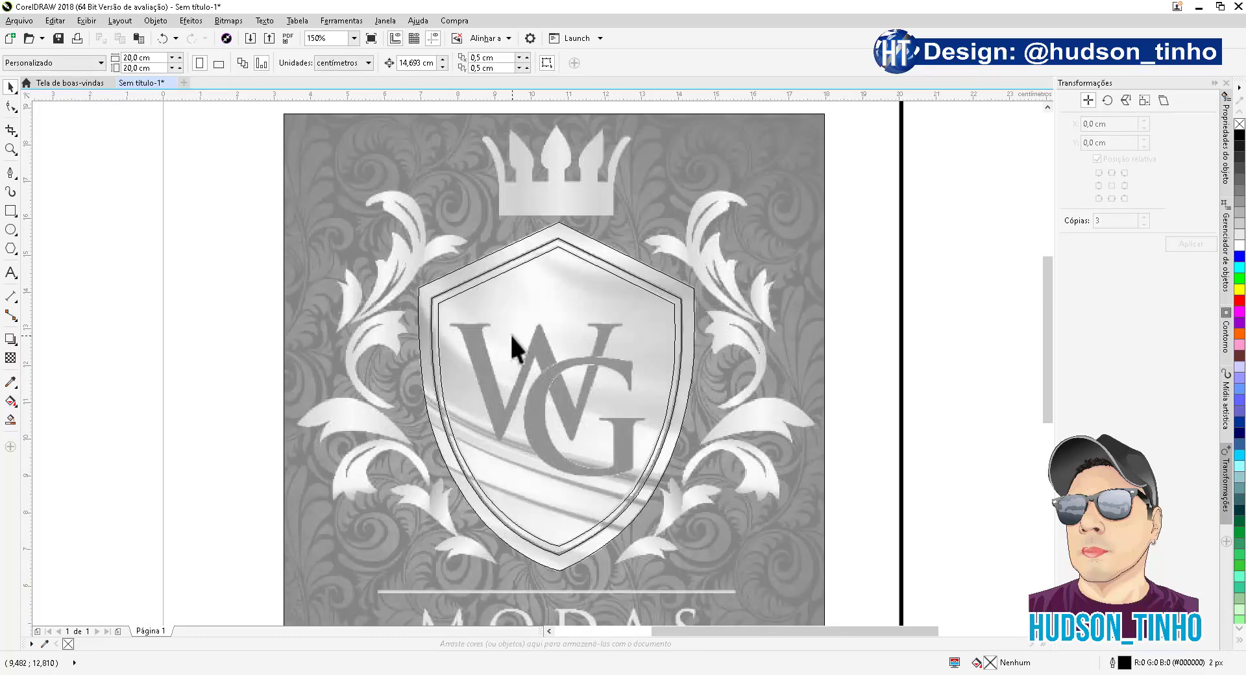
scroll(509, 333, "down", 1)
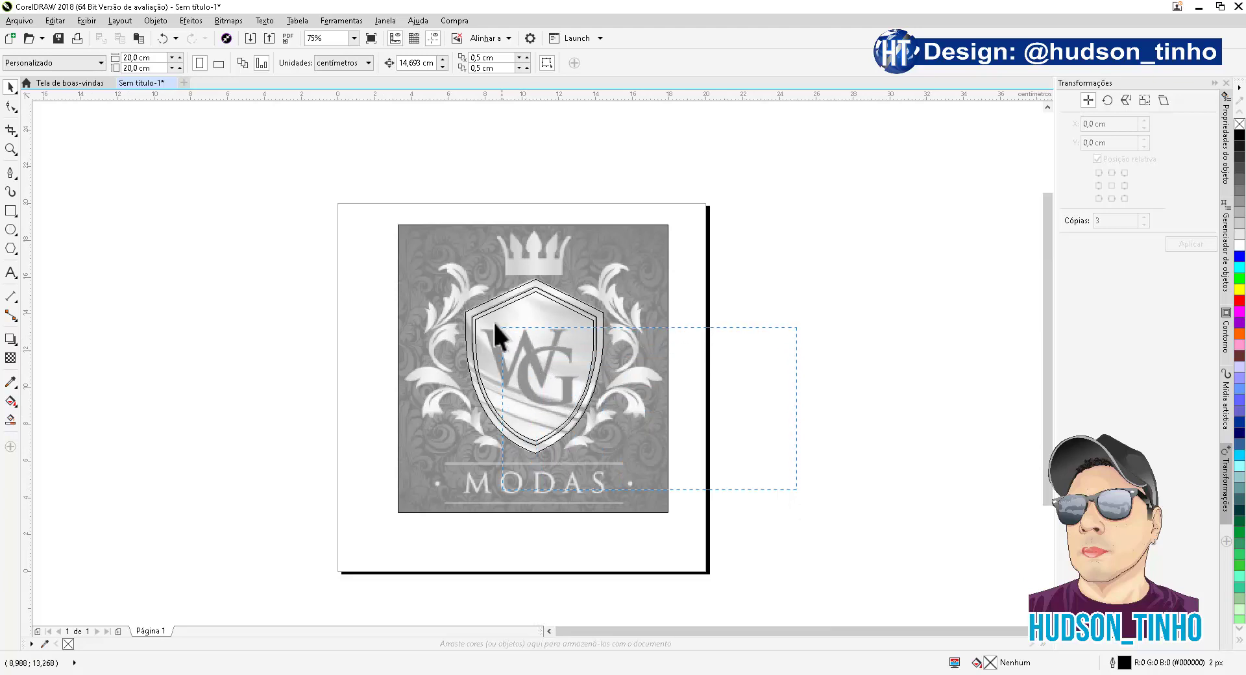
left_click_drag(409, 274, 377, 244)
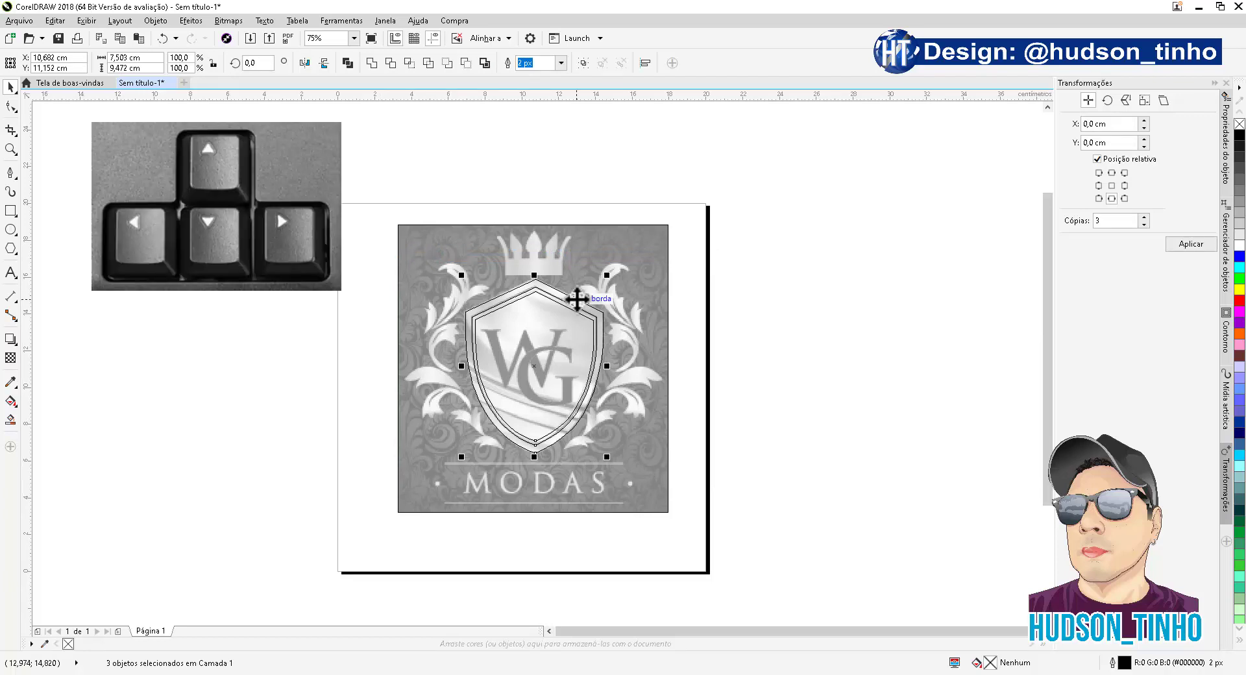
key("Left")
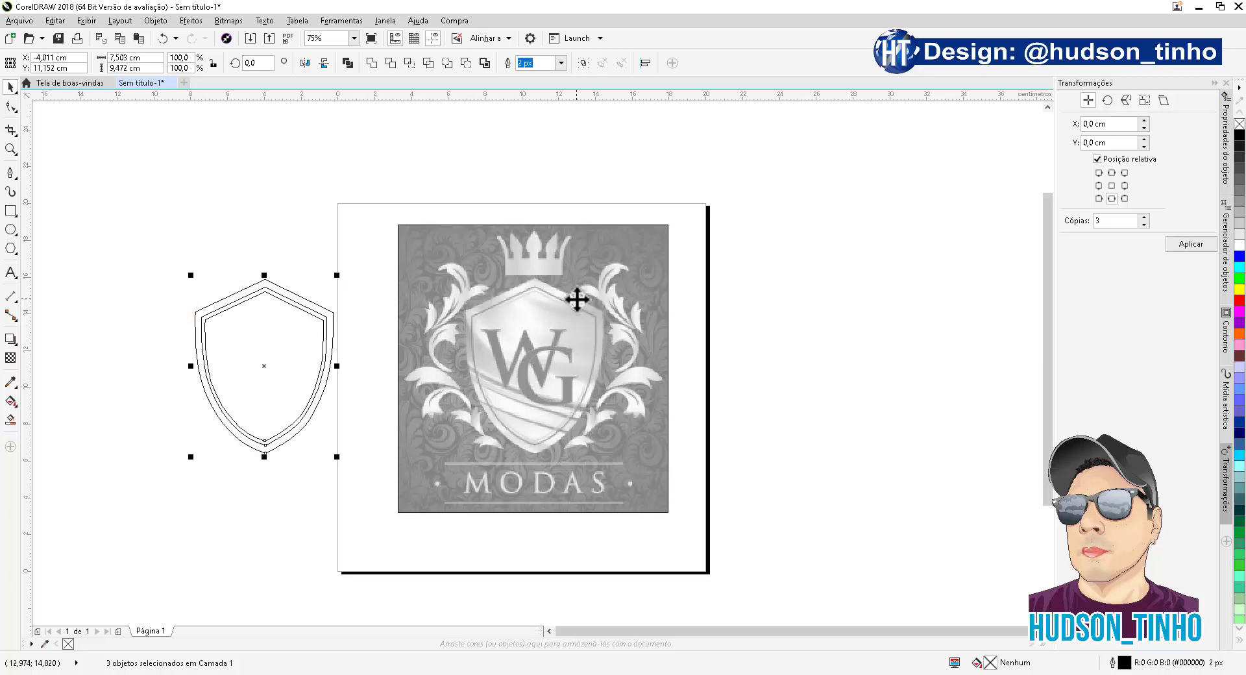
Step: Start a B-Spline outline at the right tip of the lowest leaf left of the shield and trace its curved underside leftward
scroll(236, 362, "up", 2)
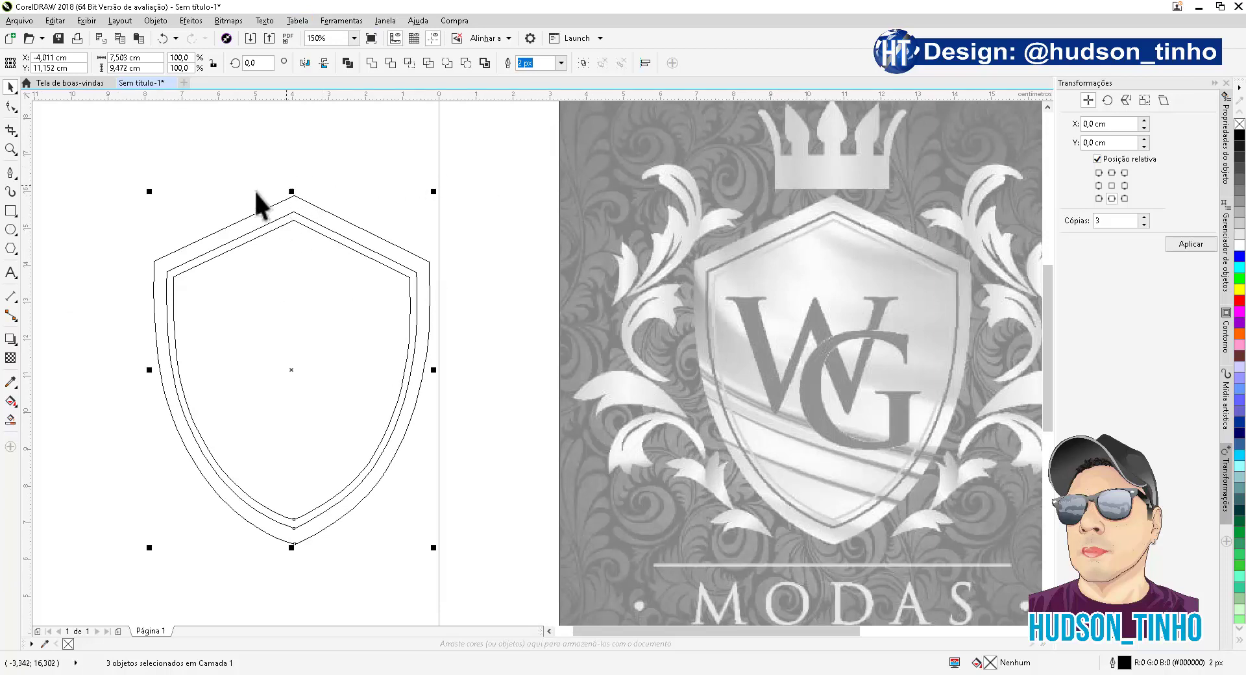
left_click(209, 139)
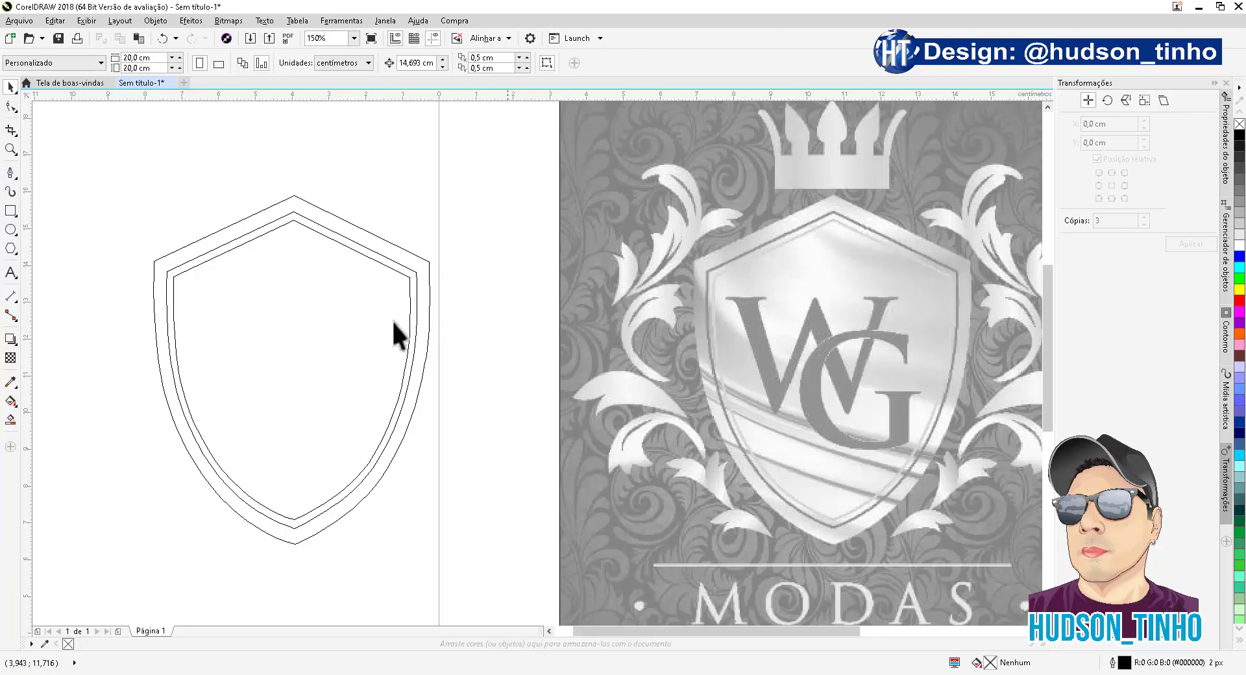
left_click(11, 174)
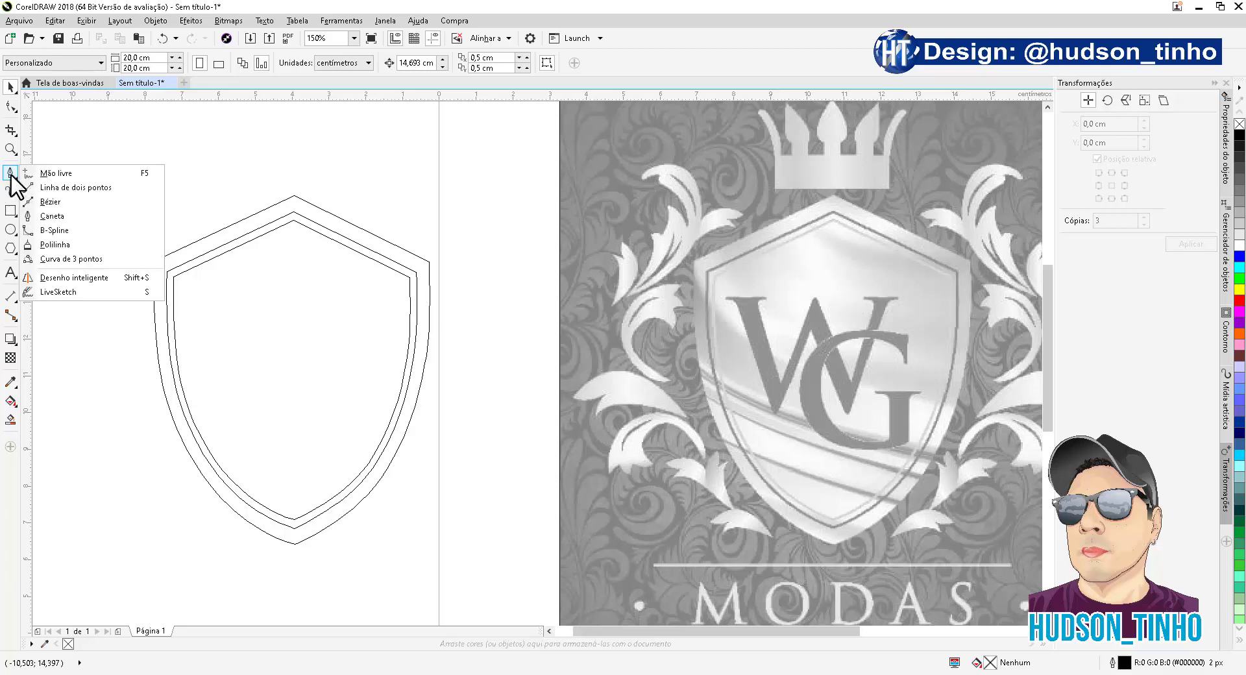
left_click(65, 231)
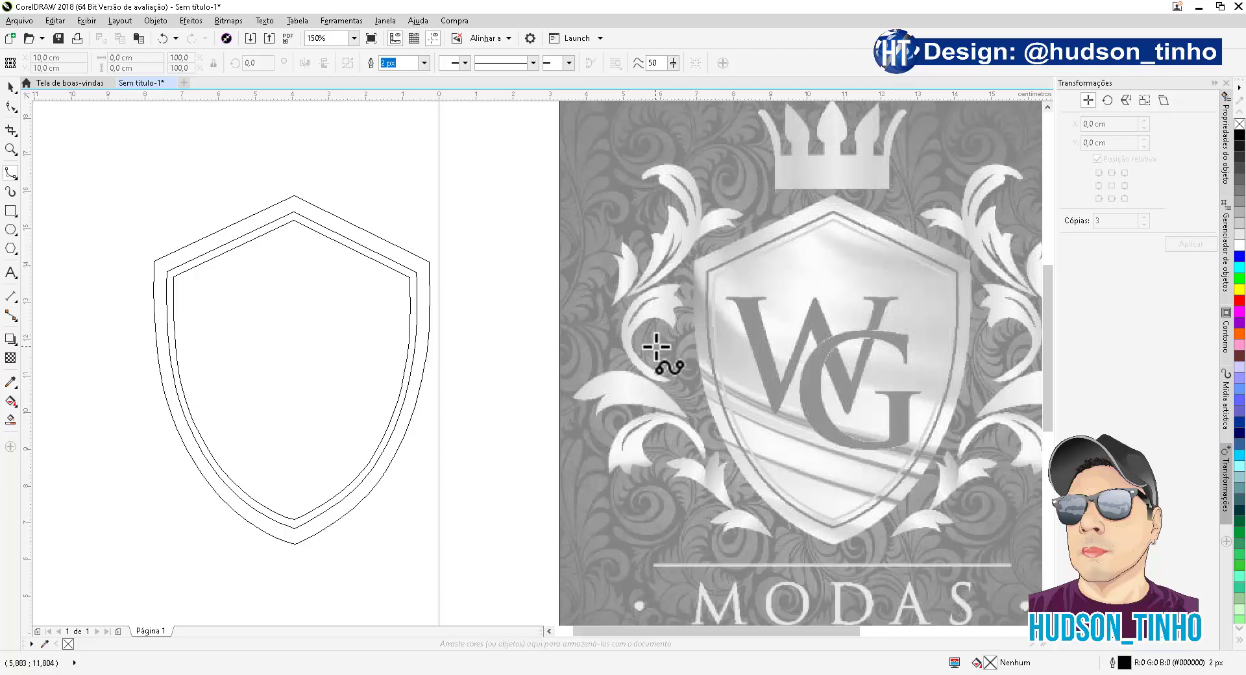
scroll(763, 542, "up", 2)
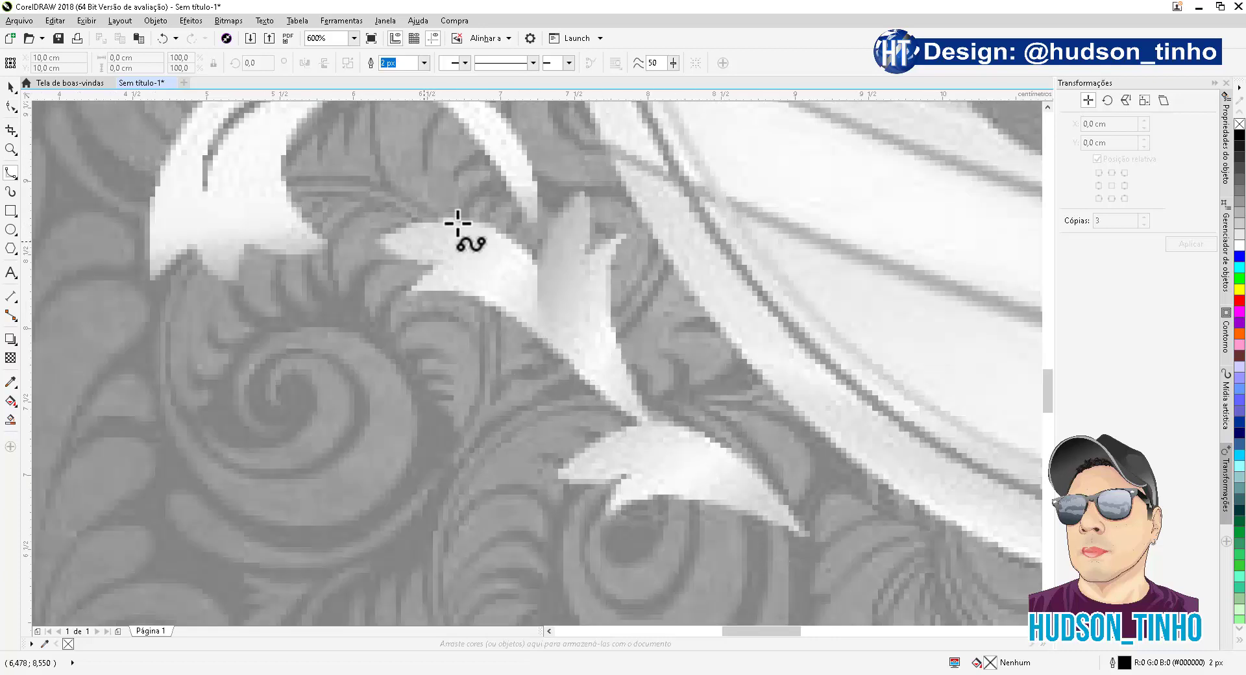
left_click(800, 535)
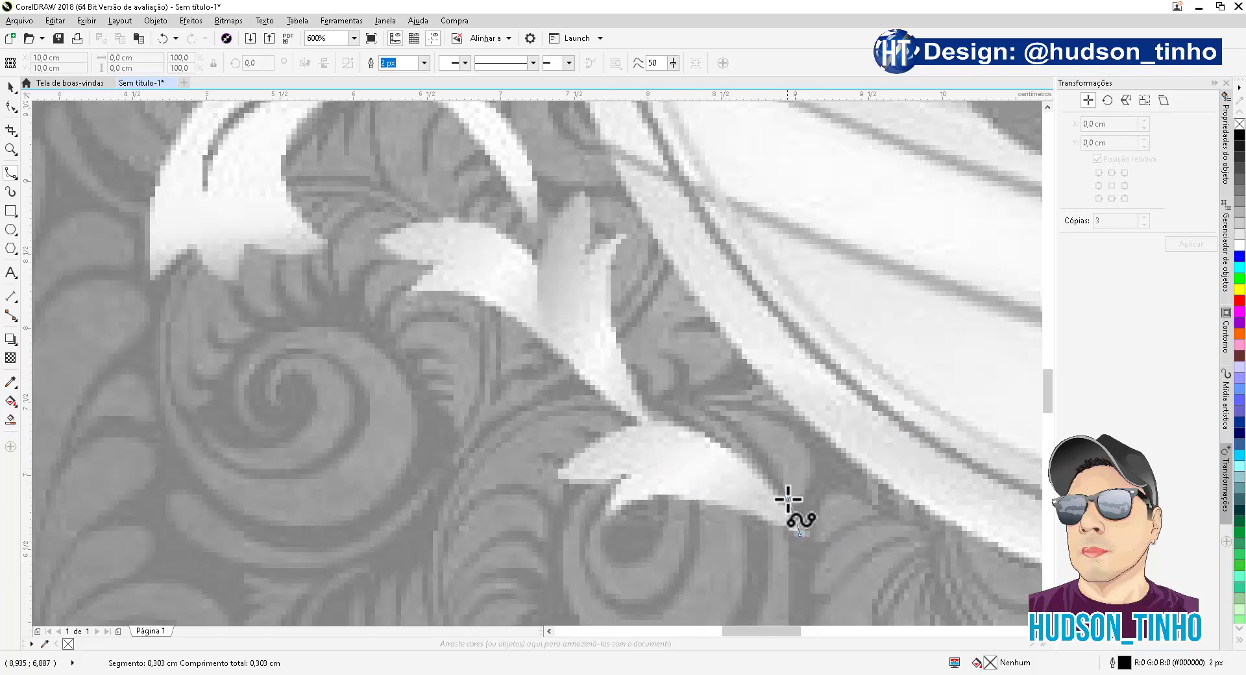
left_click(748, 512)
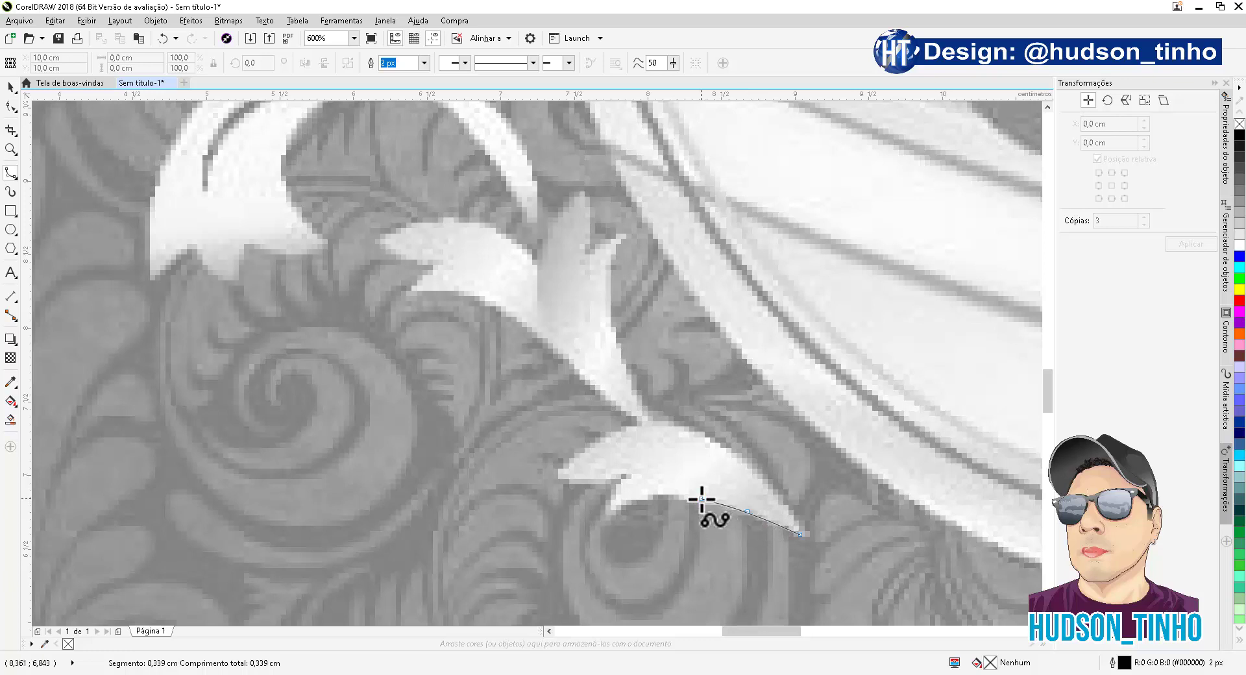
left_click(694, 498)
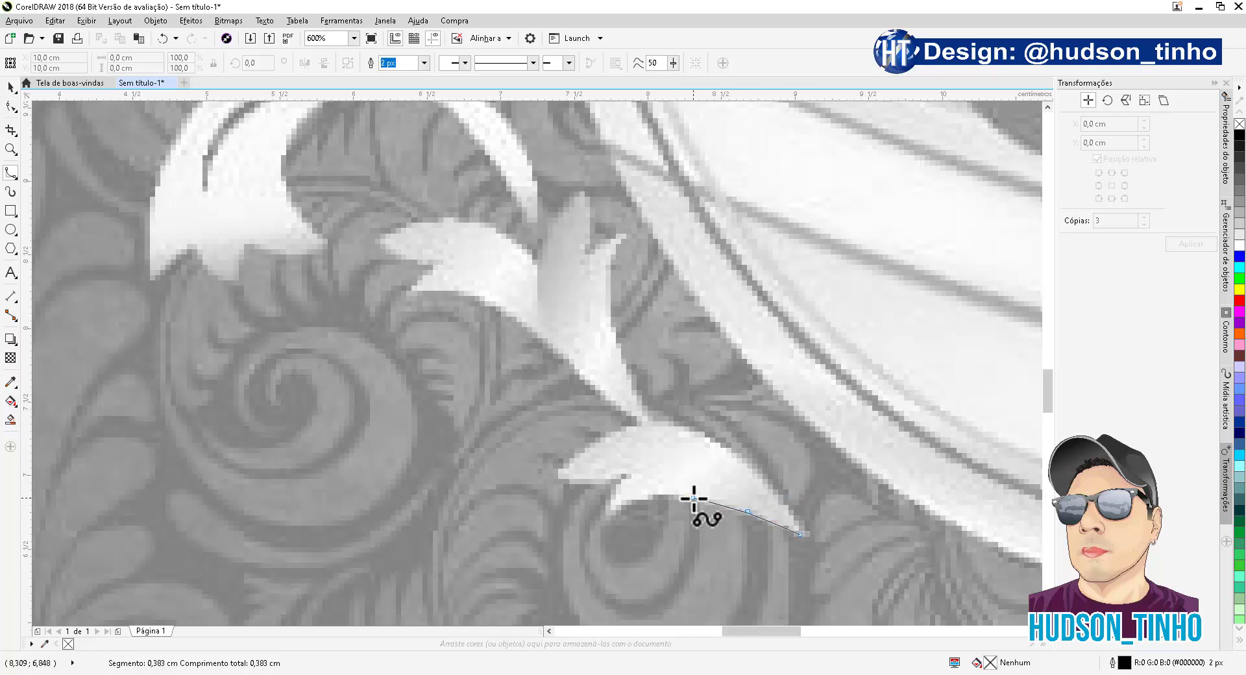
left_click(647, 495)
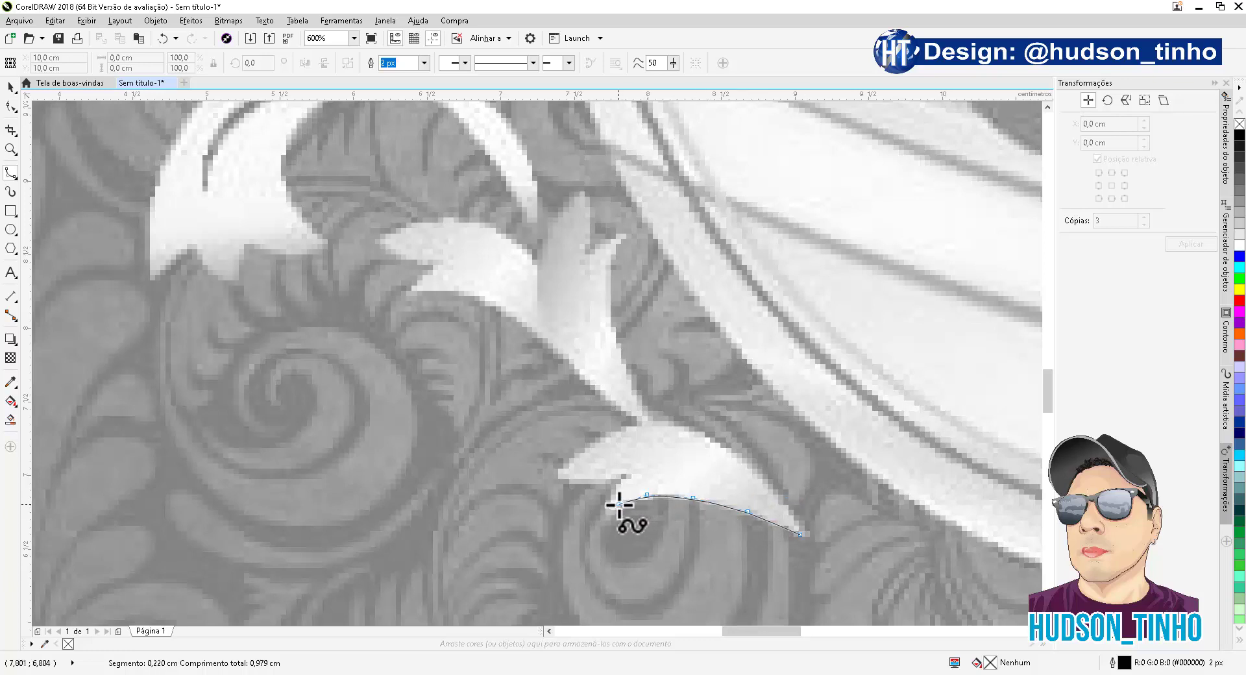
left_click(619, 505)
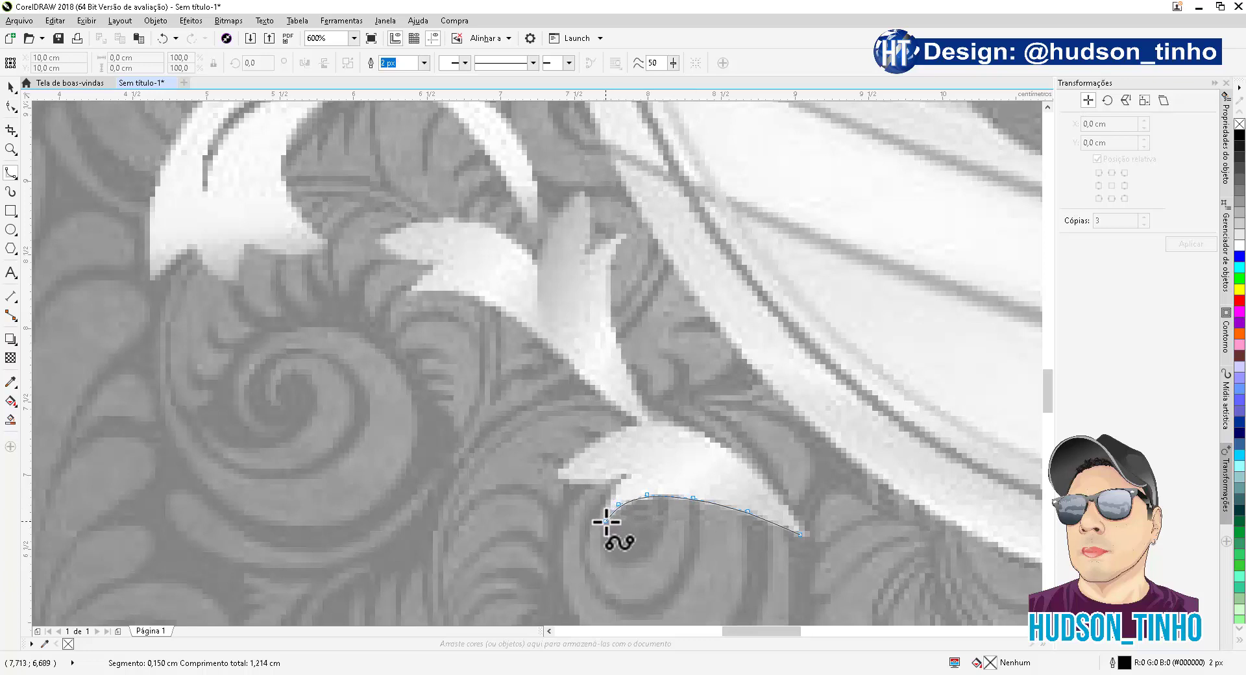
Step: Shape the lowest leaf's pointed bottom tip, removing misplaced control points and placing the adjoining underside point again
left_click(606, 526)
key("BackSpace")
left_click(606, 526)
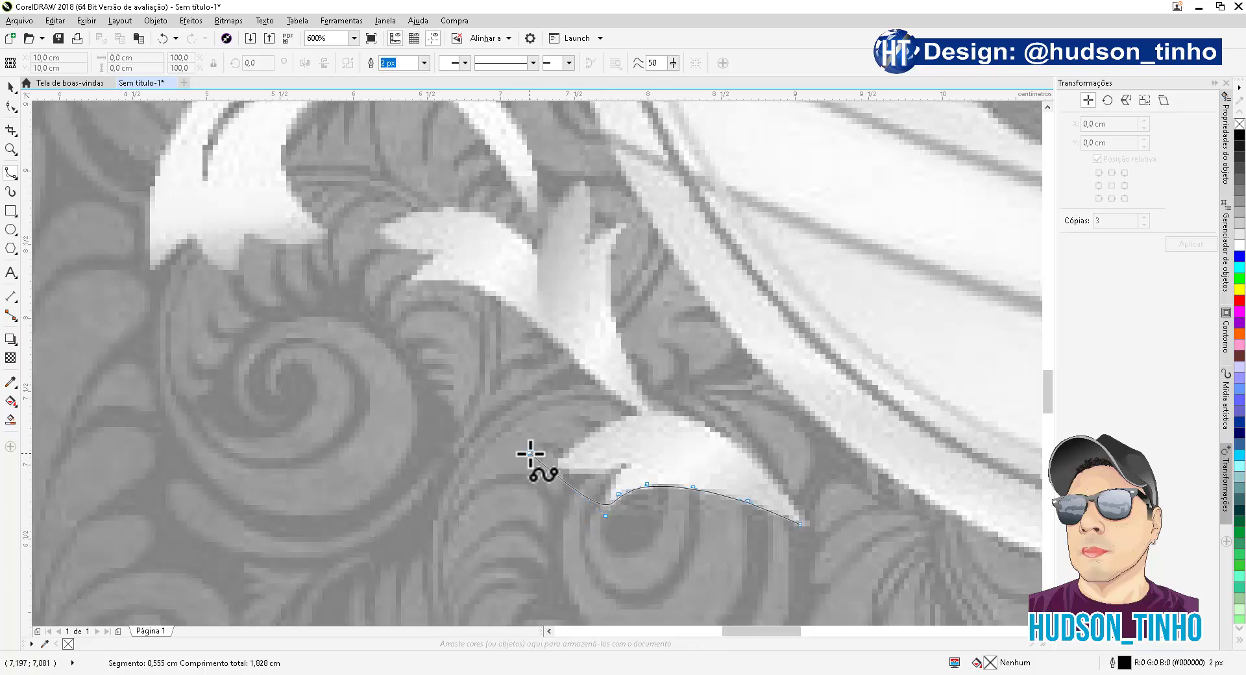
key("BackSpace")
left_click(625, 491)
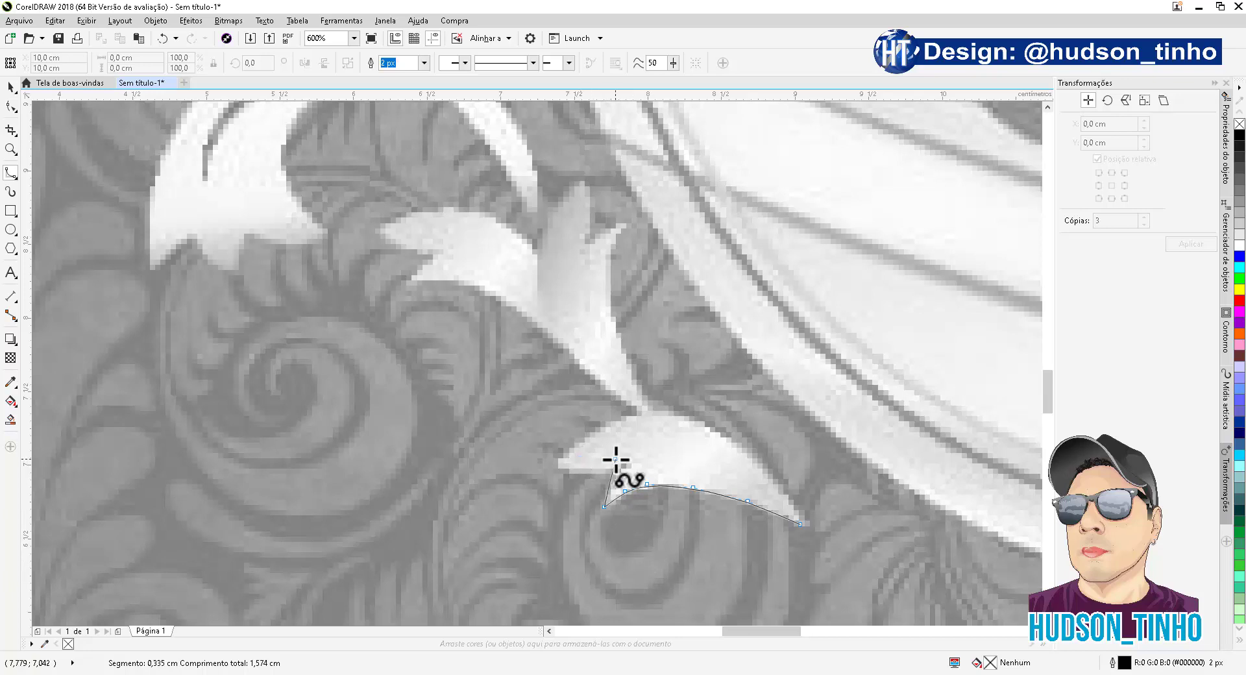
Step: Continue the outline through the lowest leaf's notch and left tip, and up its top-left edge to the stem junction
left_click(612, 476)
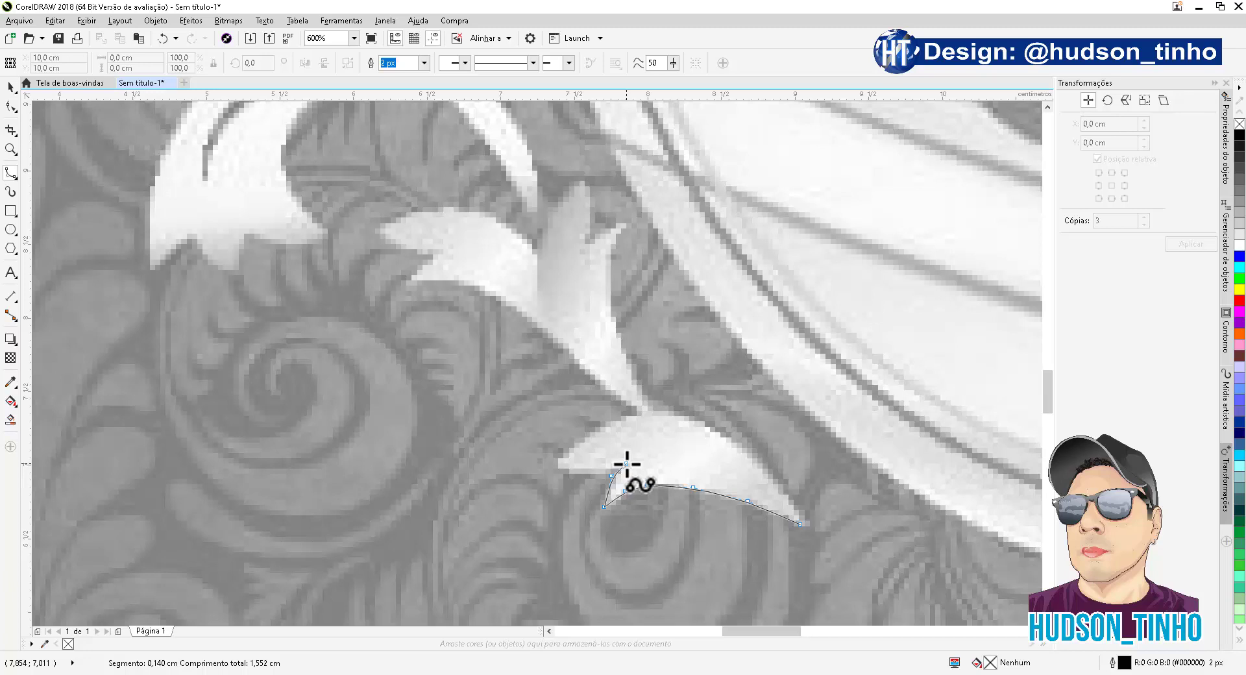
left_click(627, 464)
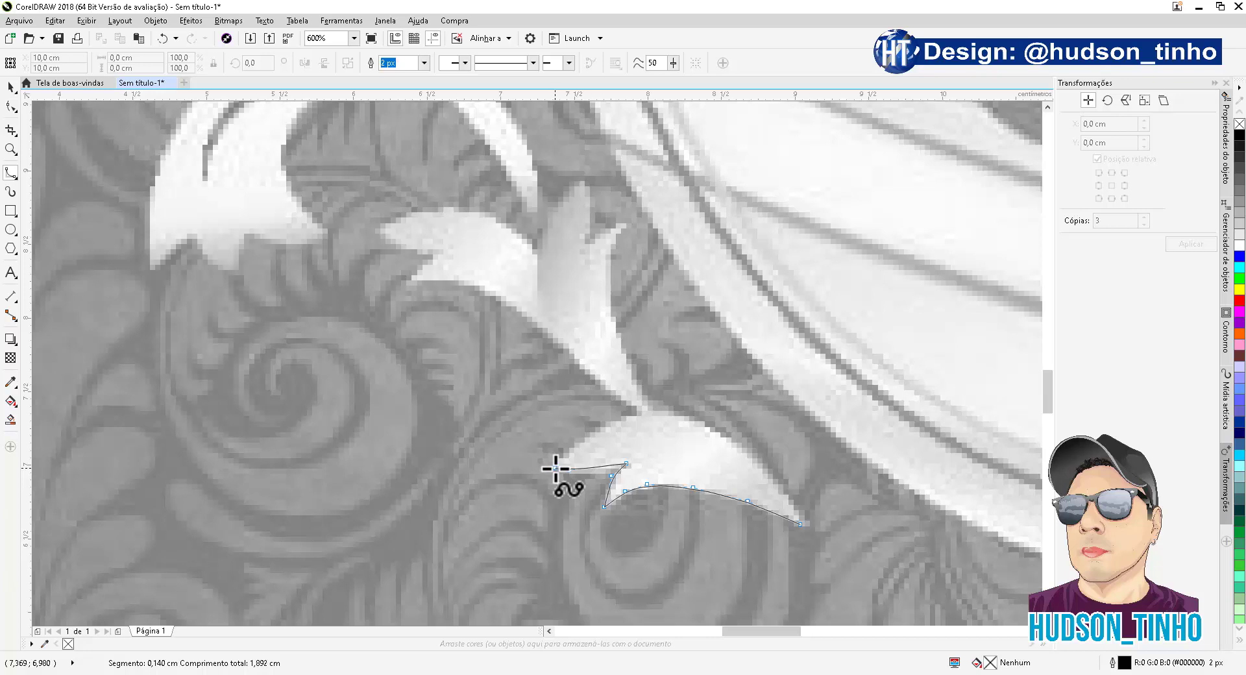
left_click(582, 440)
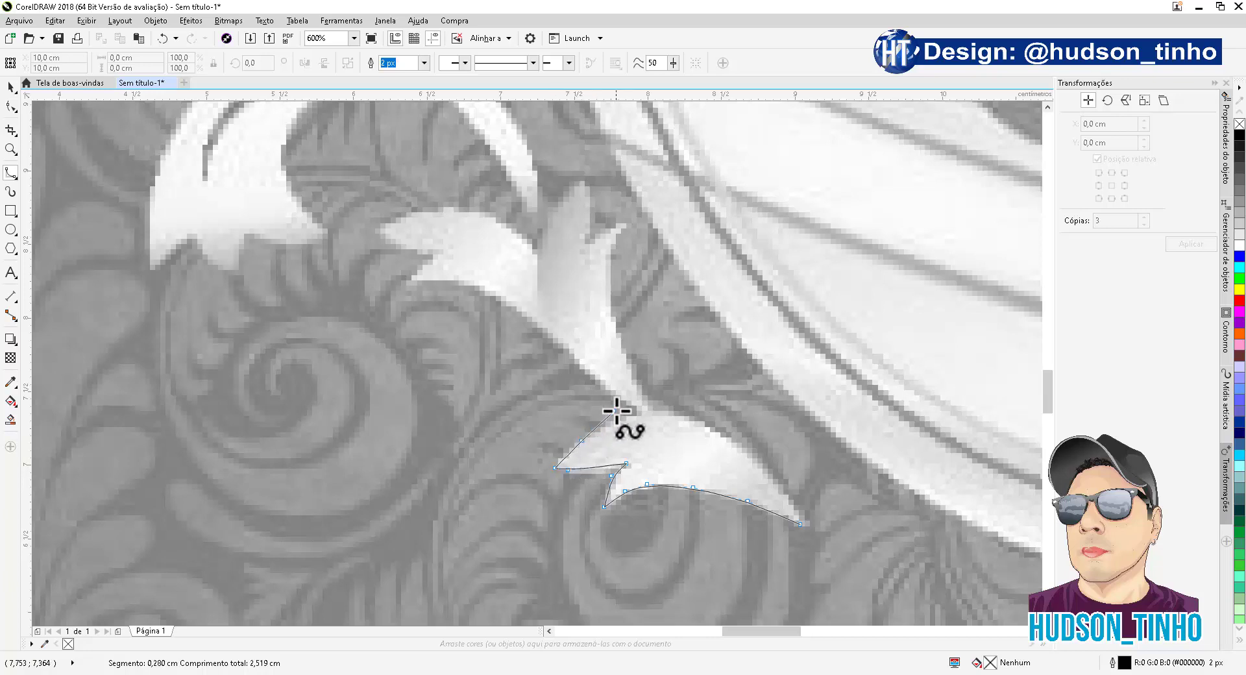
left_click(629, 413)
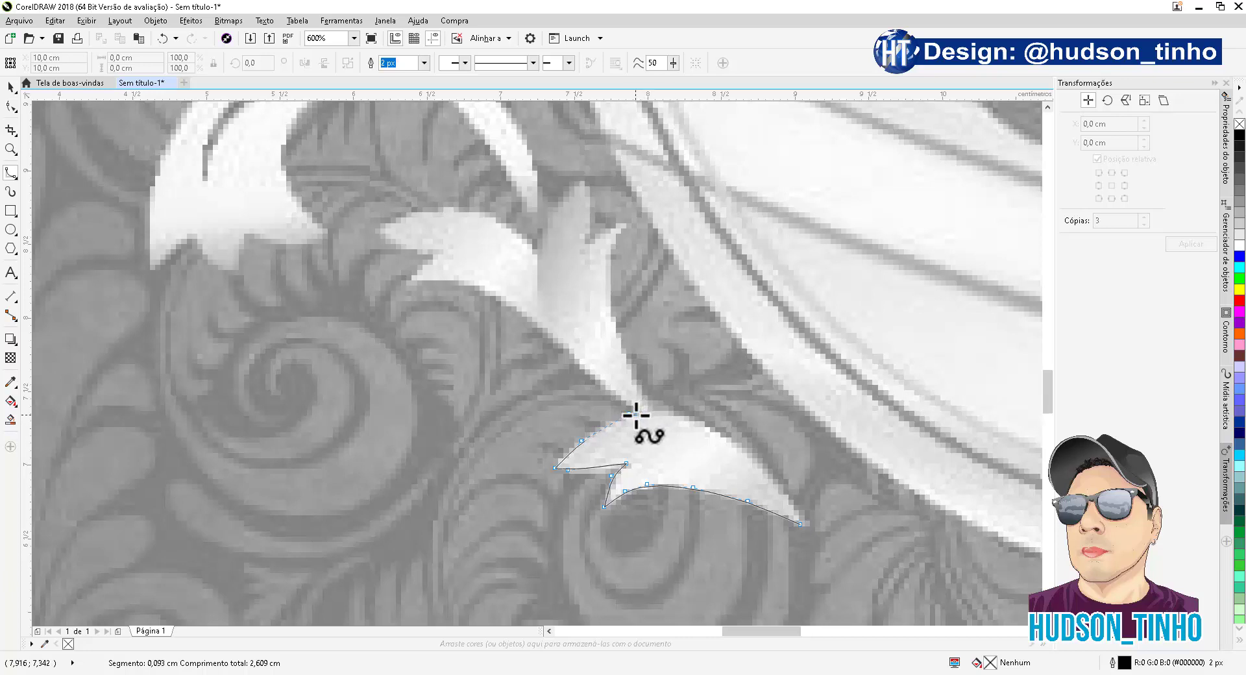
left_click(636, 416)
Step: Trace the underside of the upper-left leaf from the stem junction through its lower tip and notch to its left tip
left_click(563, 345)
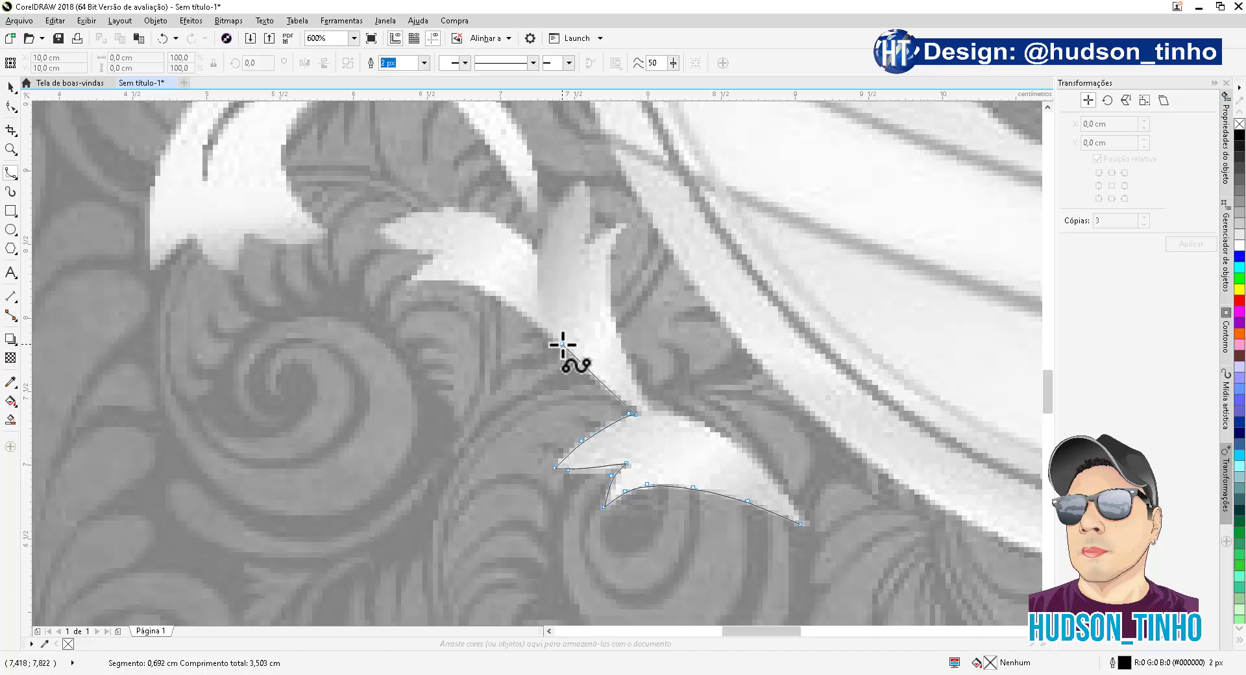
left_click(487, 287)
left_click(435, 277)
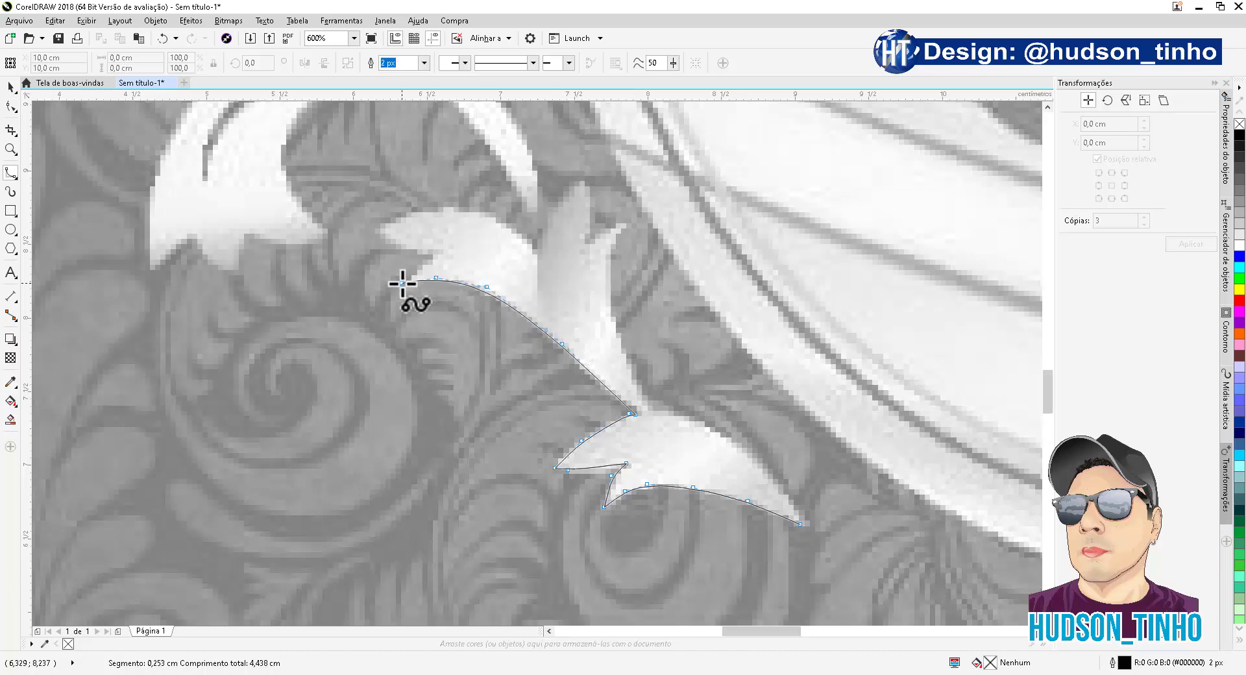
left_click(443, 256)
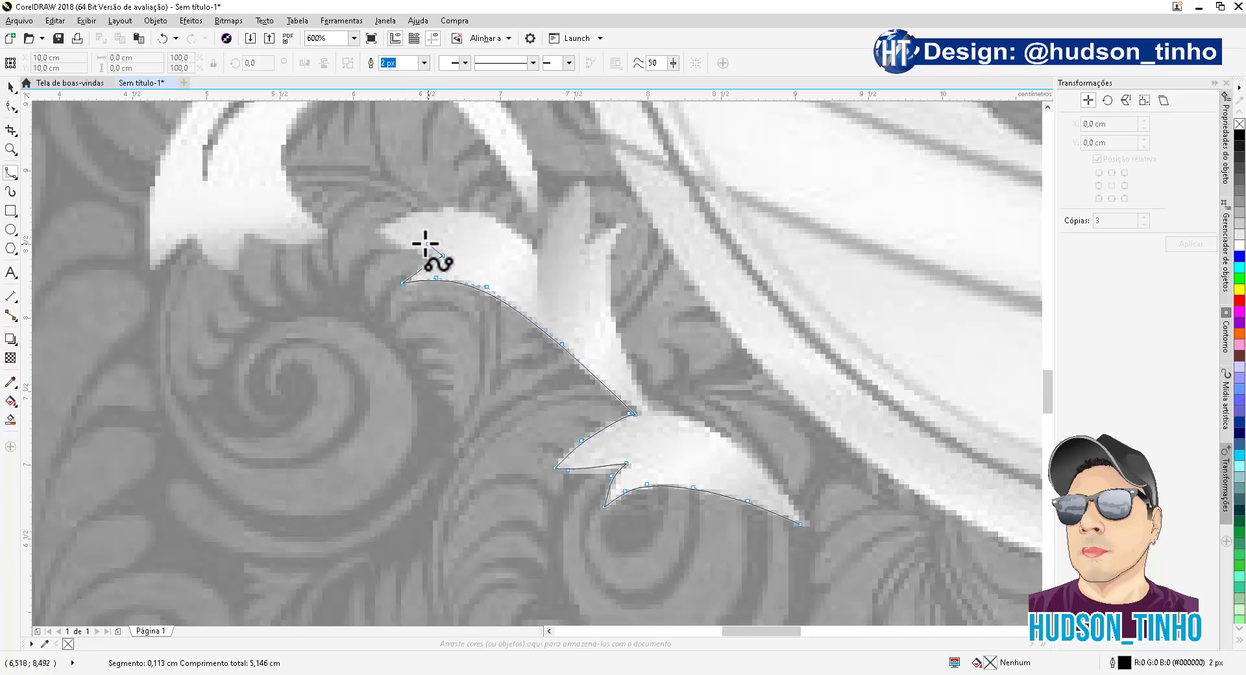
left_click(387, 235)
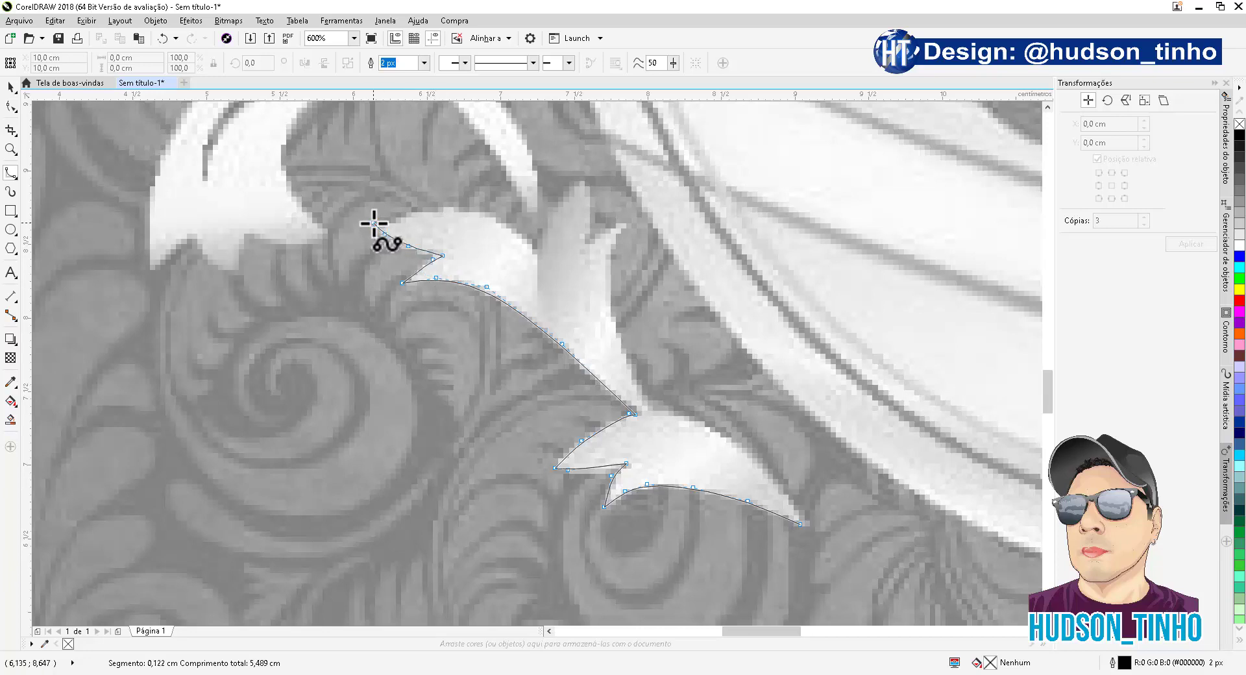
left_click(374, 223)
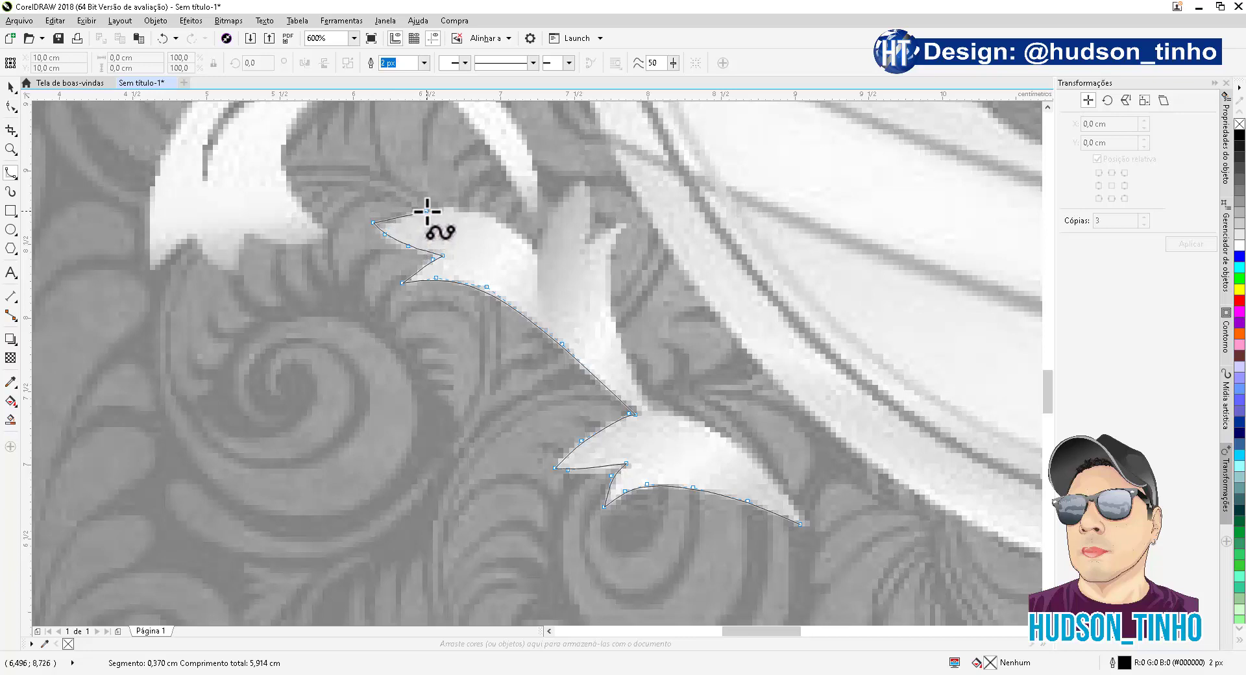
Step: Trace the upper-left leaf's top edge down to the fork and continue up to the tip of the upright leaf
left_click(520, 230)
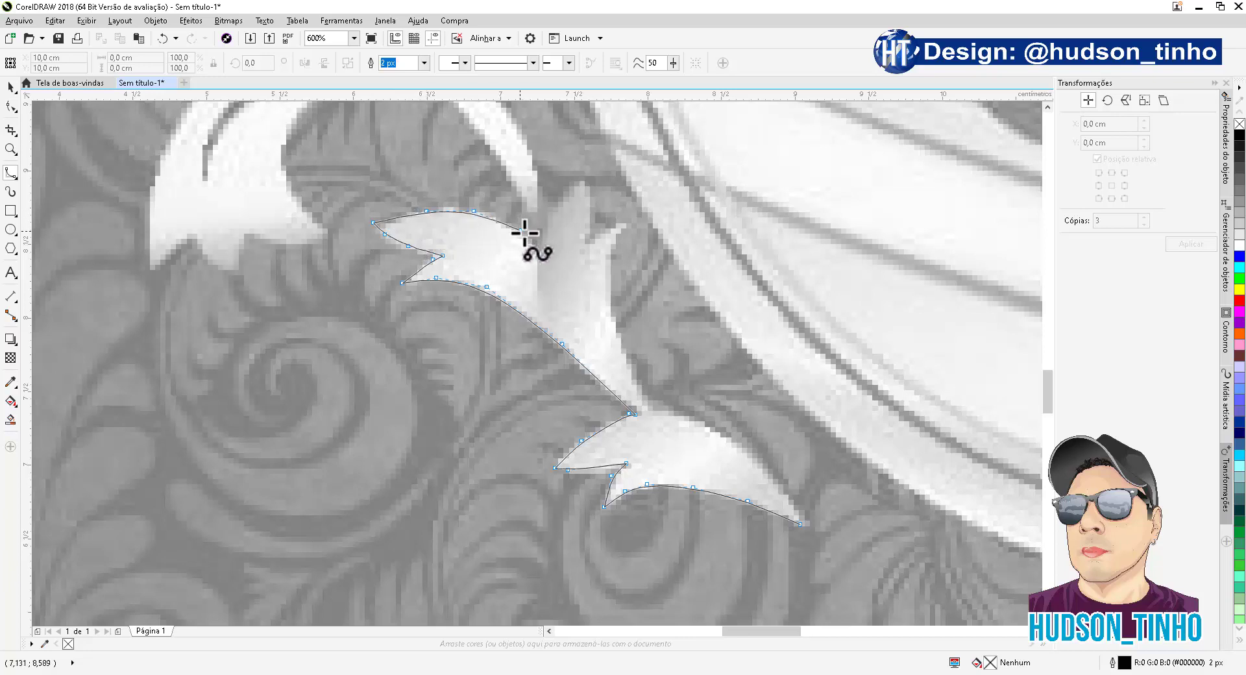
left_click(539, 255)
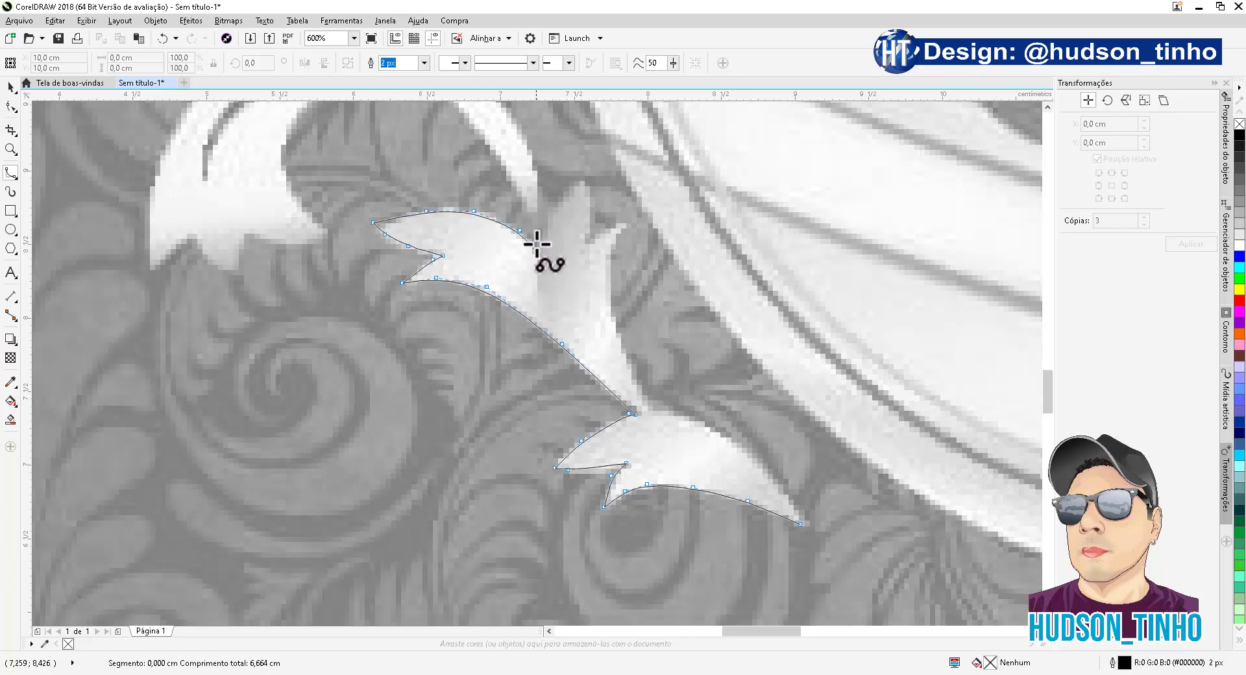
left_click(550, 214)
left_click(575, 182)
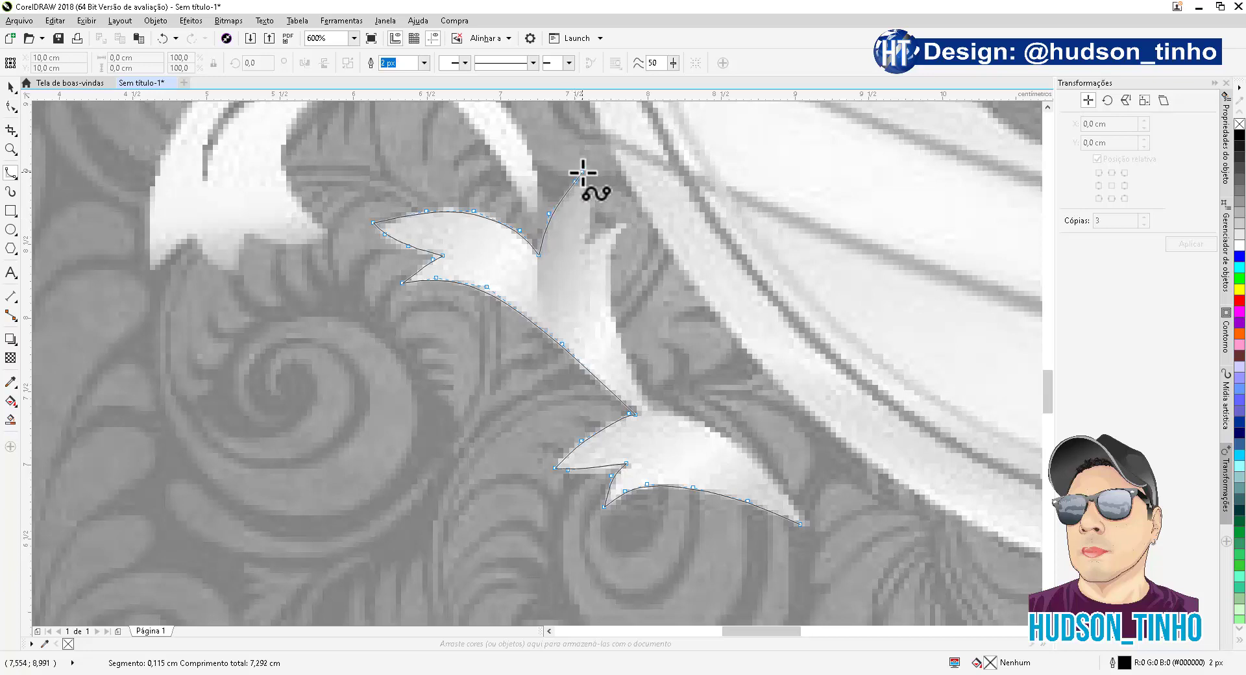
left_click(596, 169)
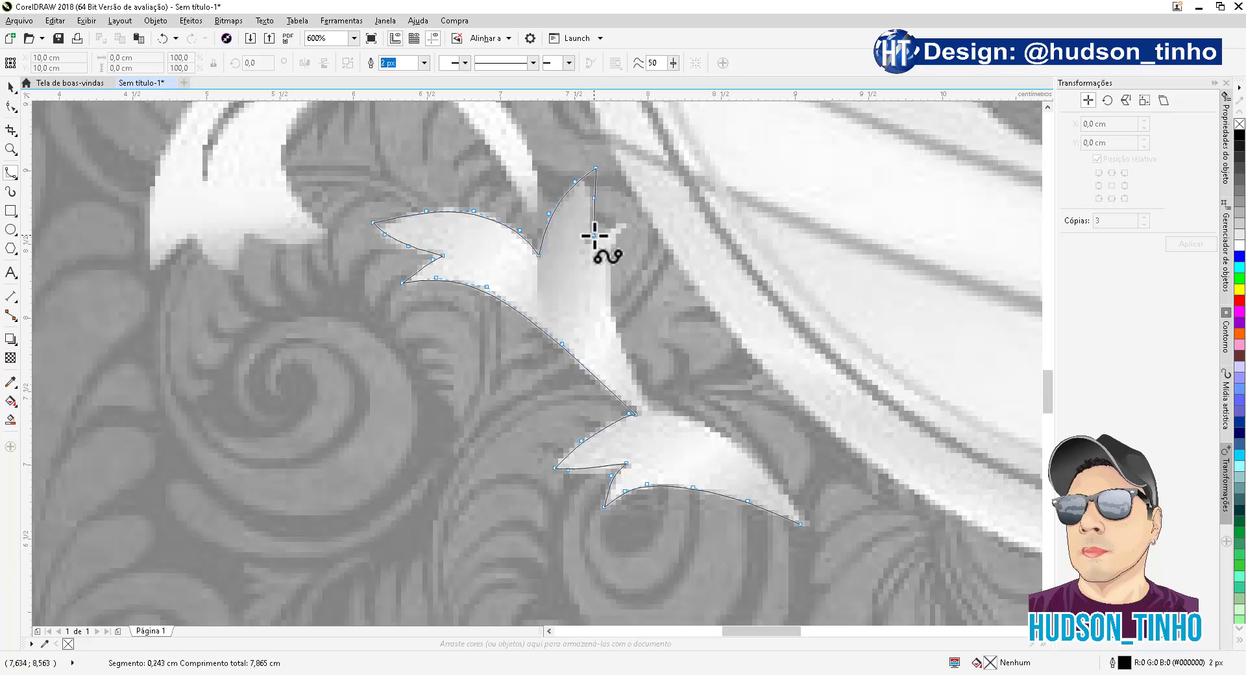
Step: Trace the upright leaf's right side around its small side tip and down the stem to the junction with the lowest leaf
left_click(593, 234)
left_click(590, 248)
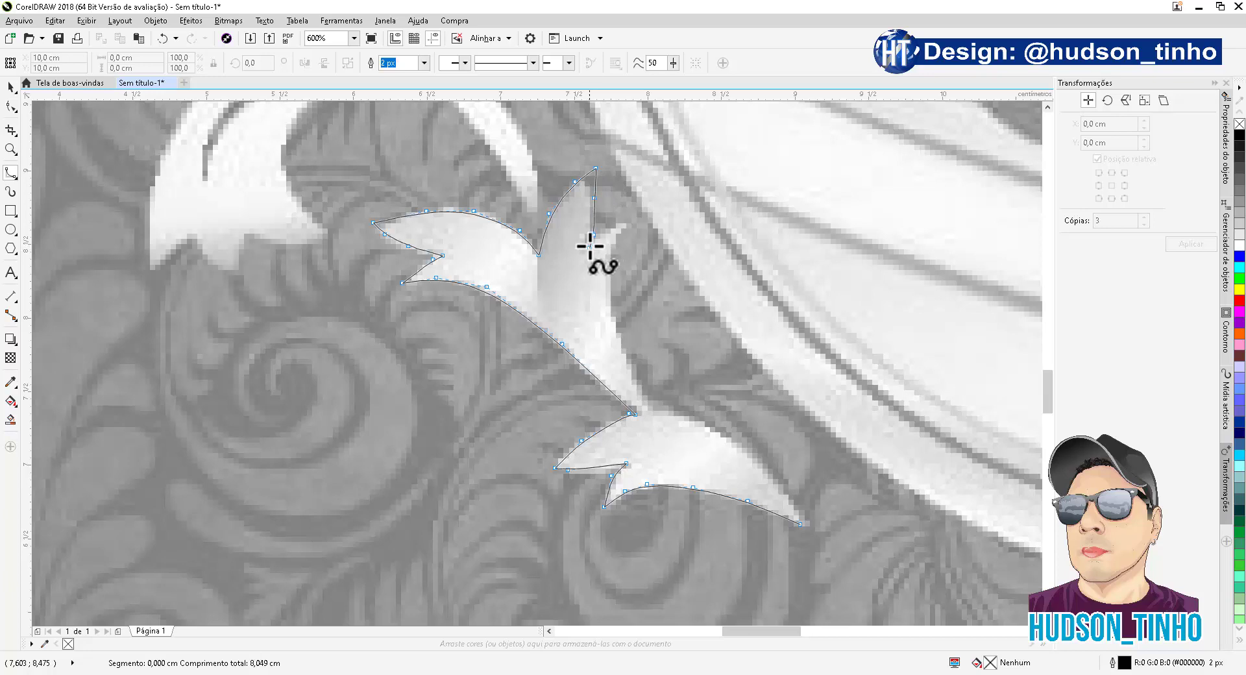
left_click(631, 220)
left_click(617, 234)
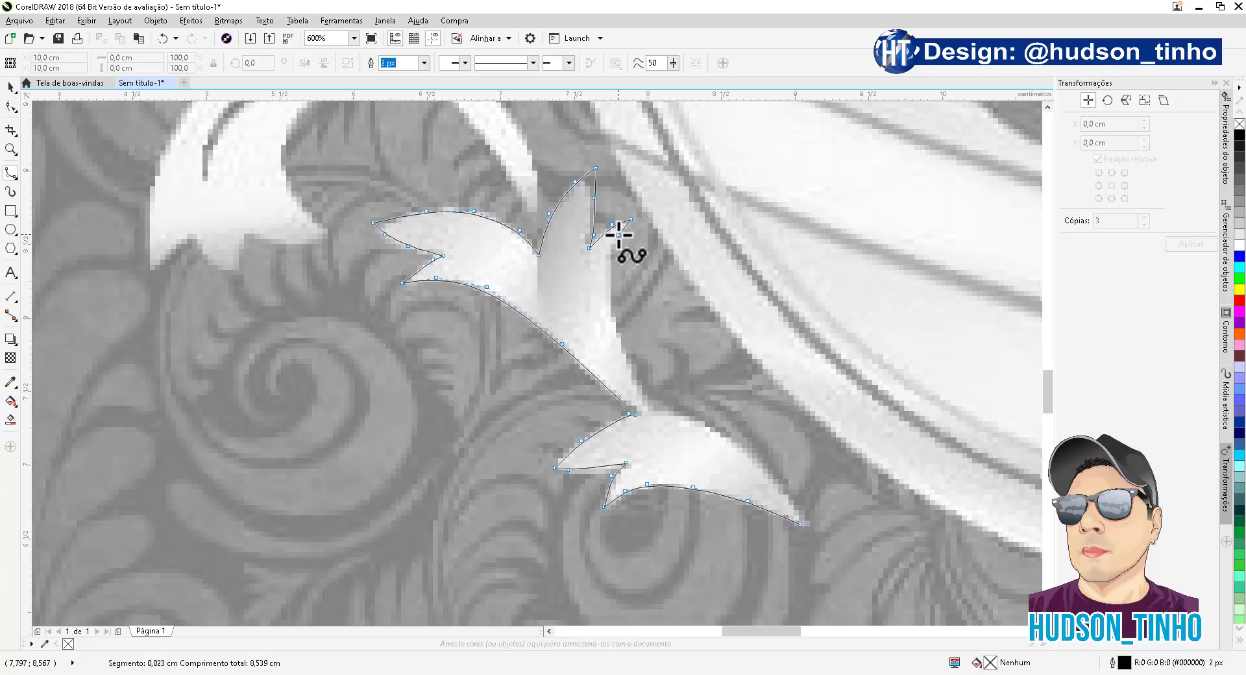
left_click(611, 270)
left_click(612, 319)
left_click(618, 343)
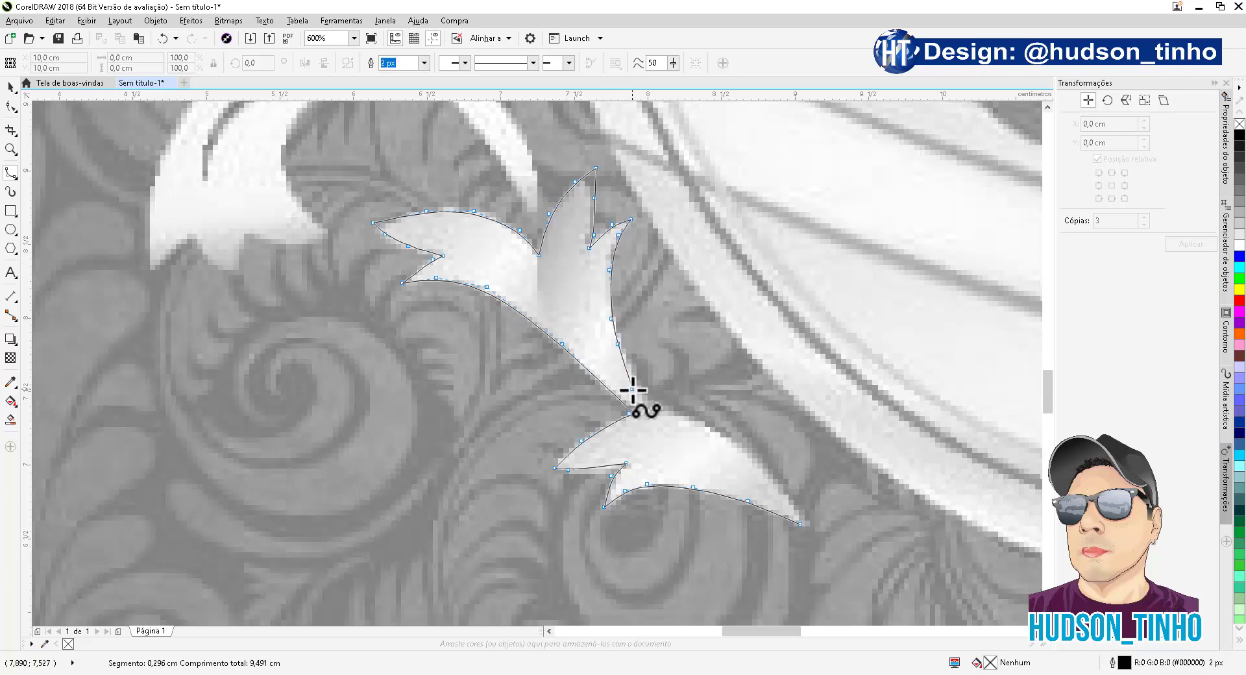
left_click(642, 396)
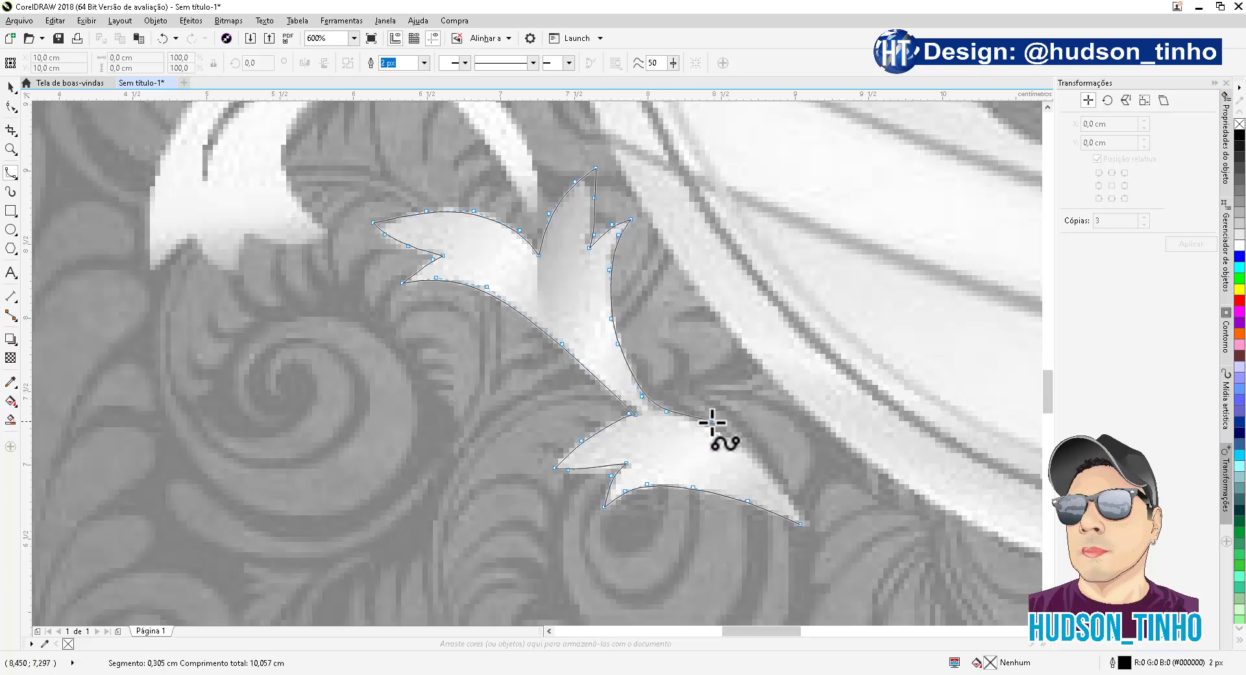
Step: Trace the lowest leaf's upper edge back to the starting tip and close the leaf ornament outline, about 2.90 × 2.42 cm
left_click(667, 413)
left_click(677, 416)
left_click(712, 425)
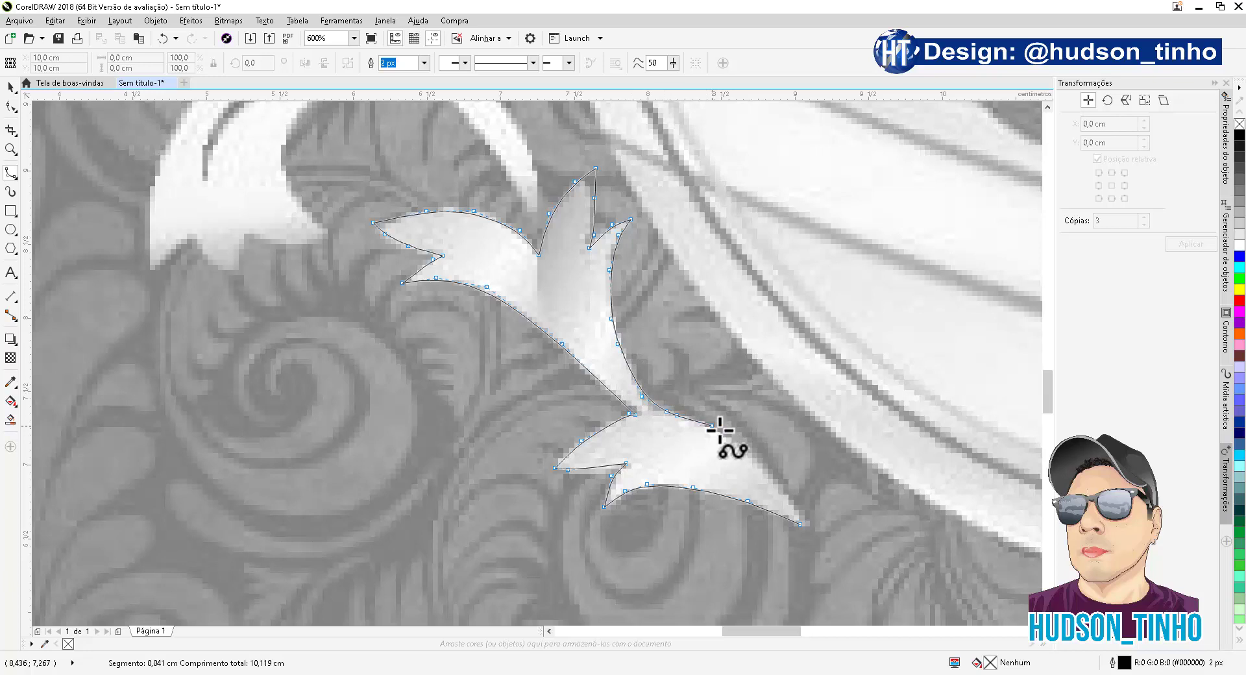
left_click(747, 452)
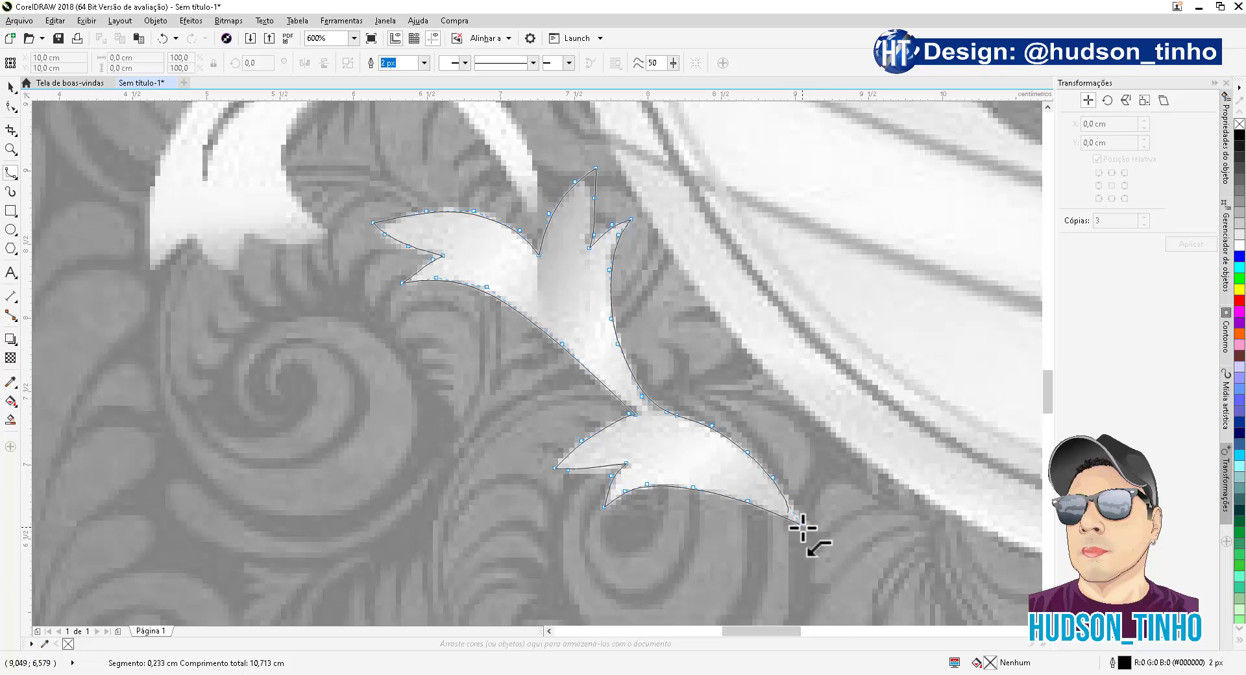
mouse_move(803, 527)
left_mouse_down()
mouse_move(870, 504)
mouse_move(807, 523)
mouse_move(820, 514)
left_mouse_up()
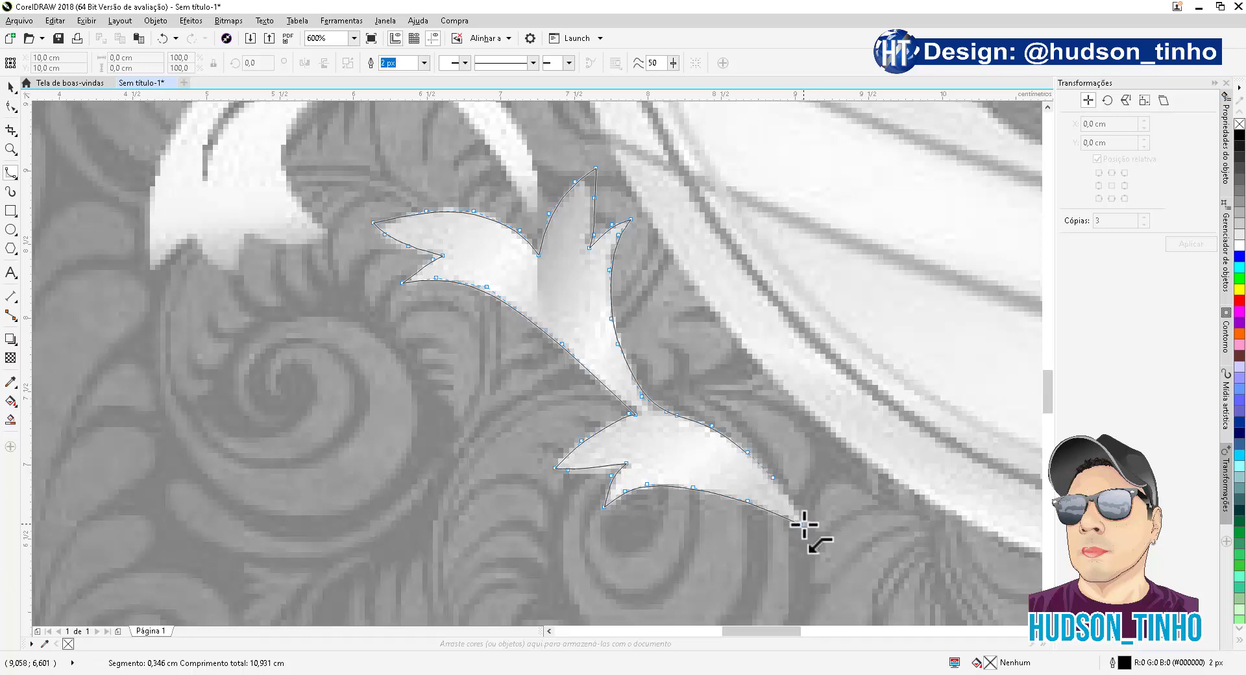
left_click(804, 525)
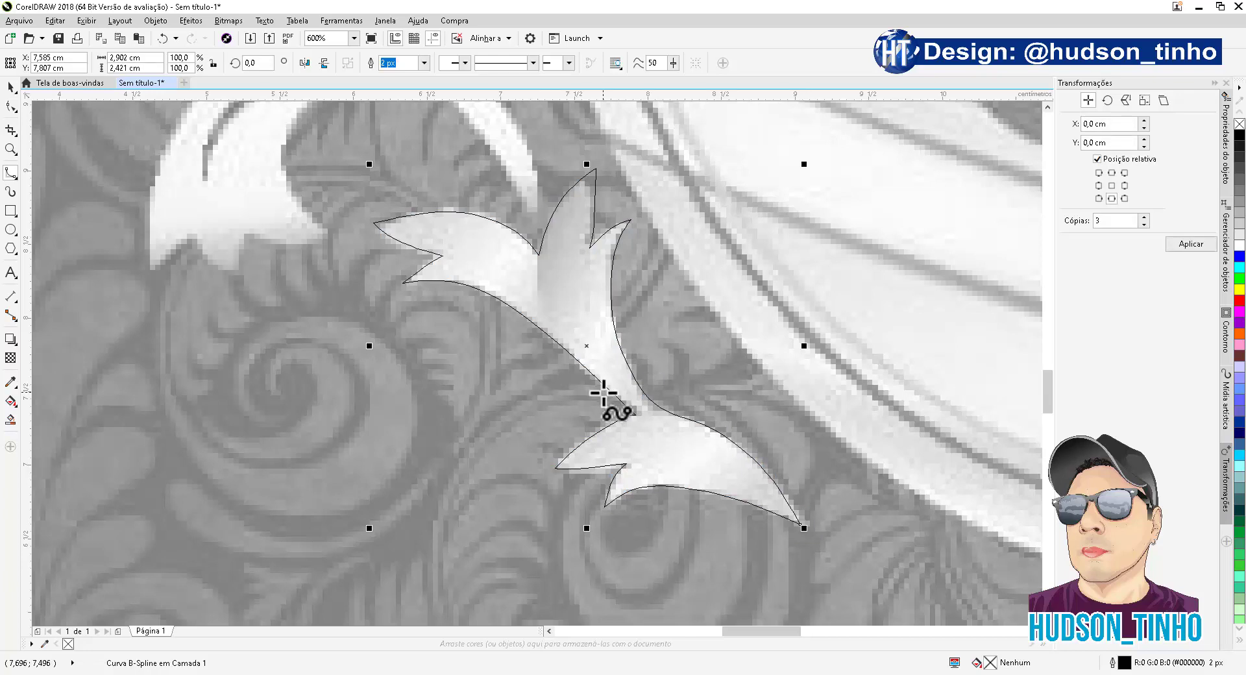
scroll(601, 386, "down", 2)
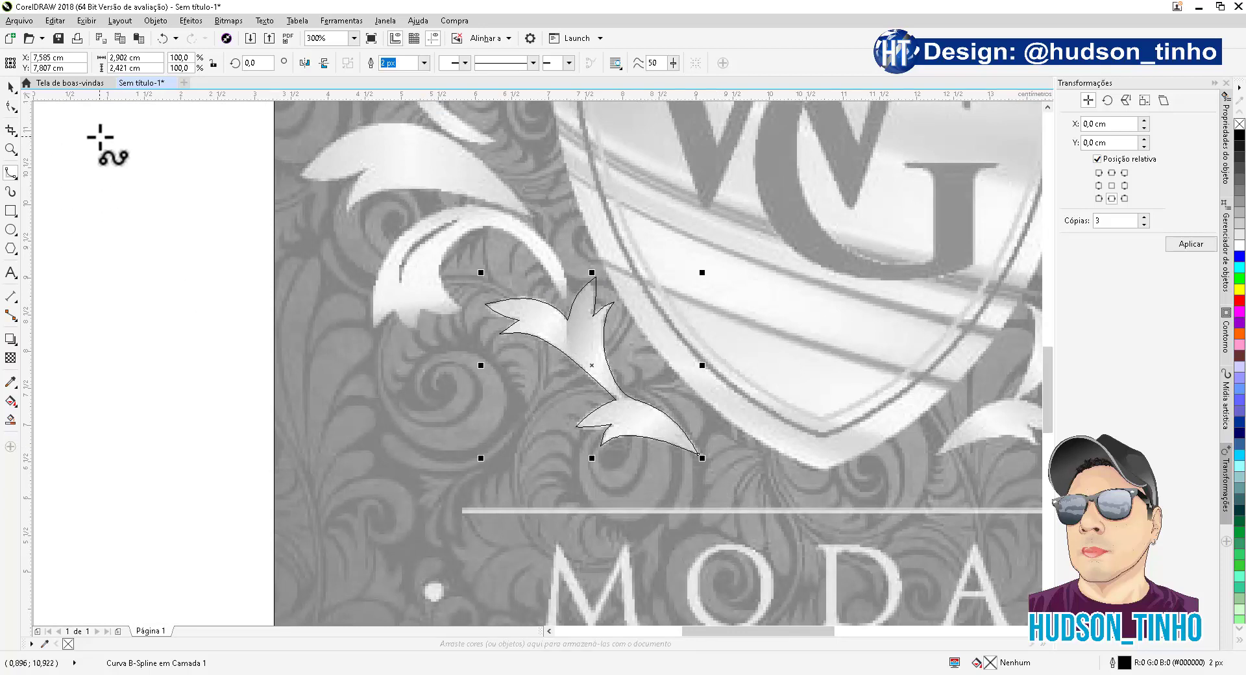
scroll(1052, 363, "up", 1)
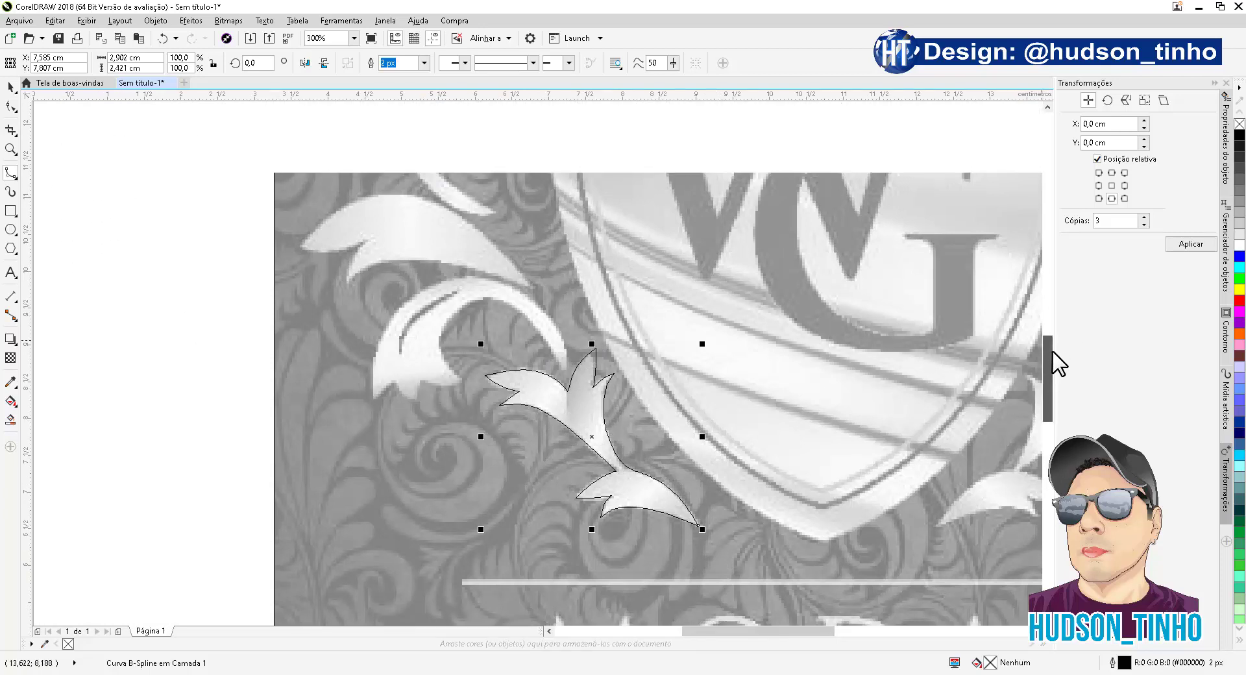
Step: With the Pen tool, trace the inner arch of the curled leaf above the finished ornament, starting at its pointed right tip
scroll(1052, 363, "up", 1)
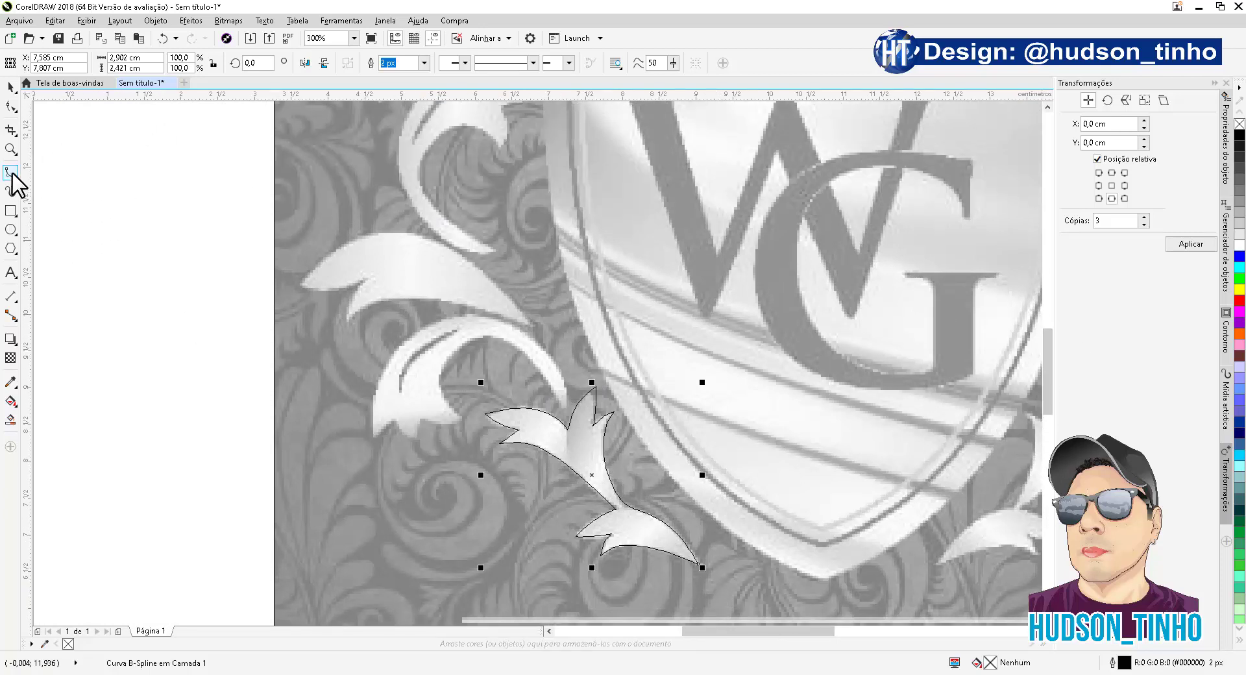
left_click(11, 174)
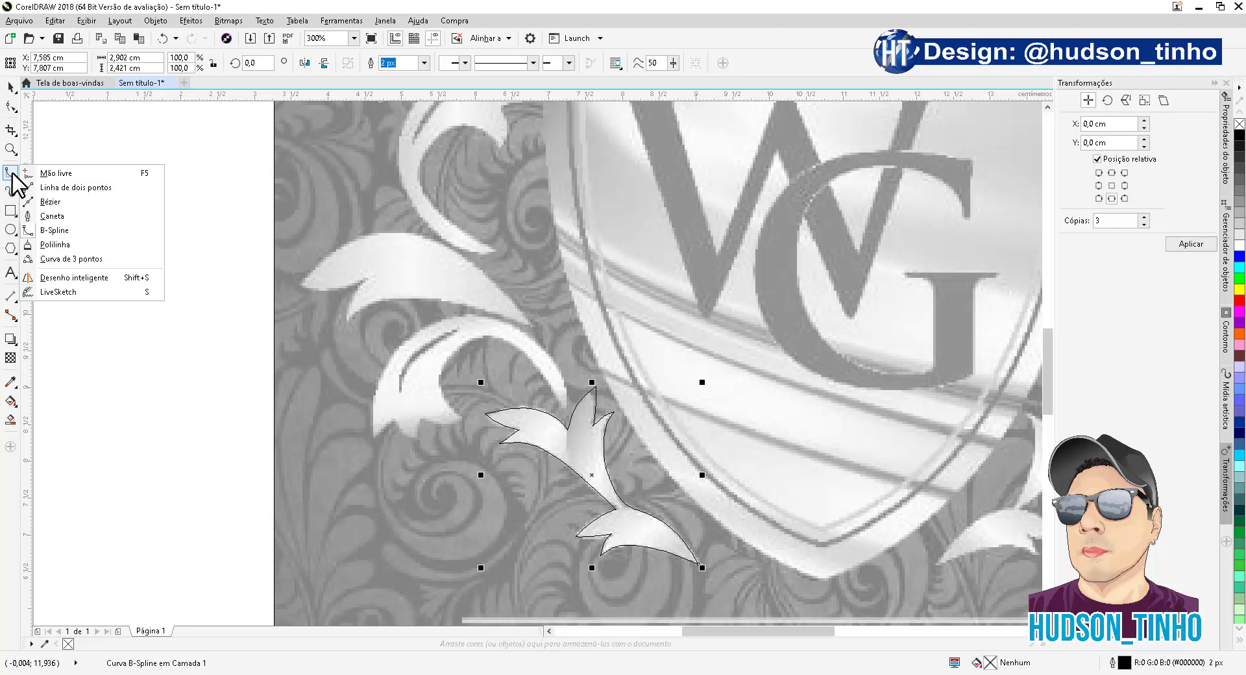
left_click(52, 215)
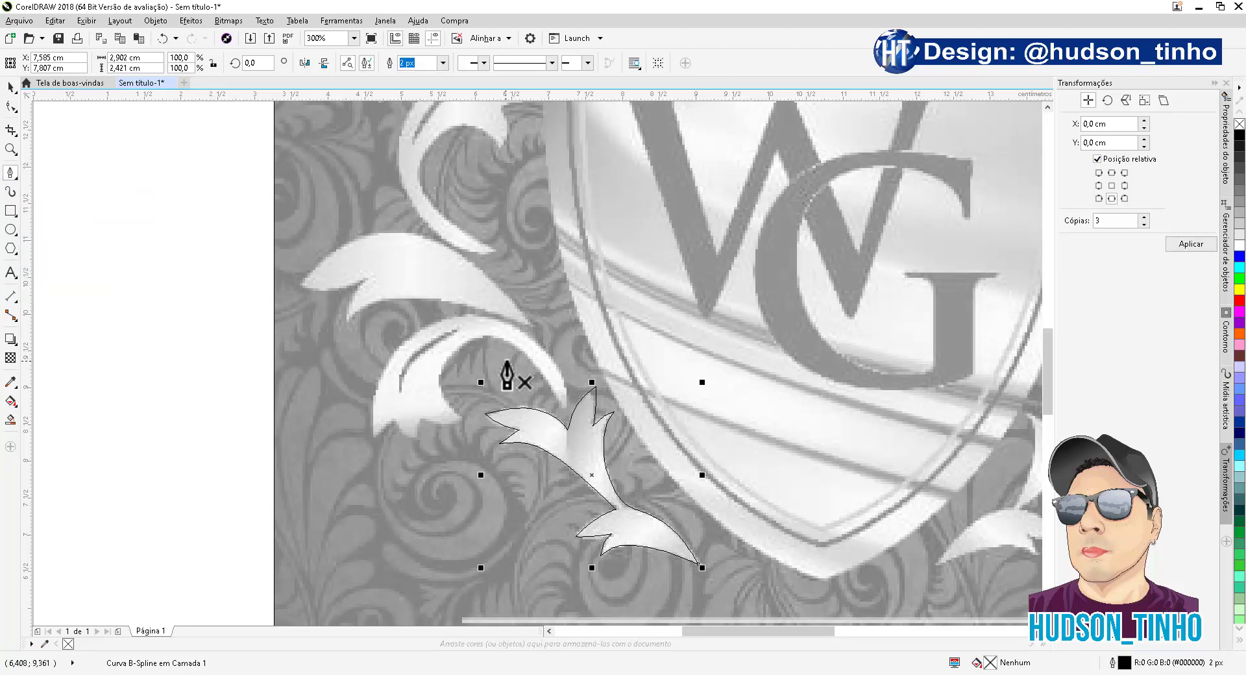
scroll(553, 397, "up", 1)
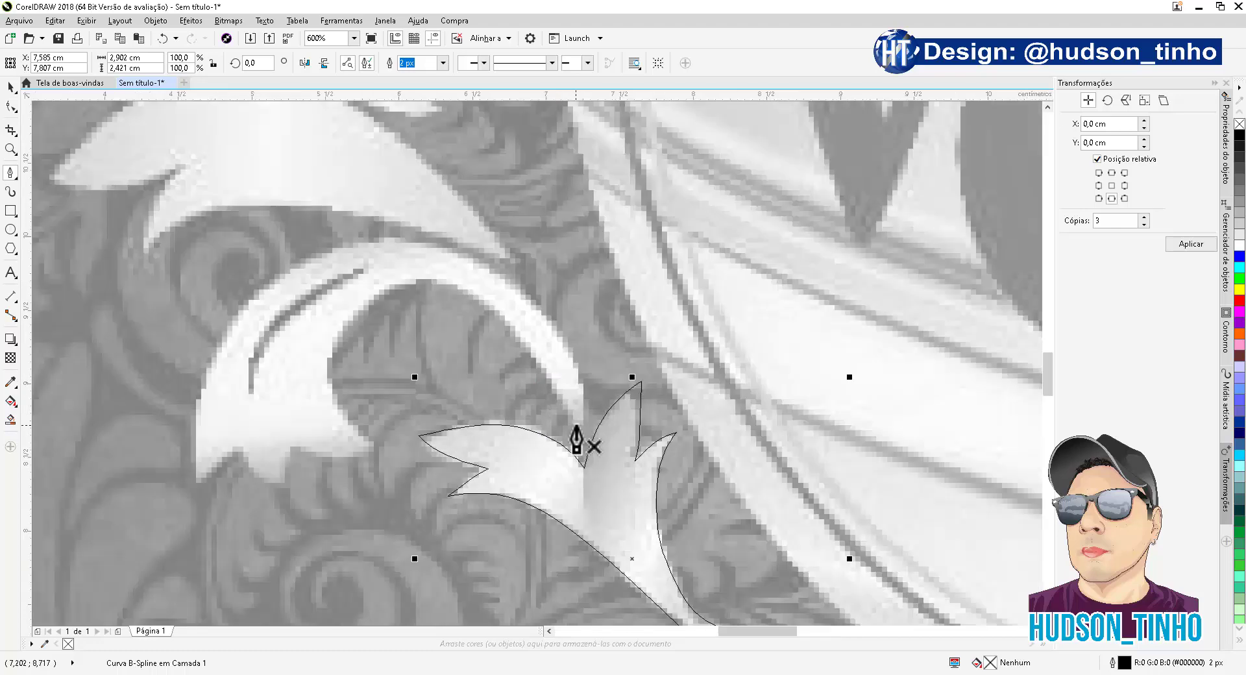
left_click(575, 425)
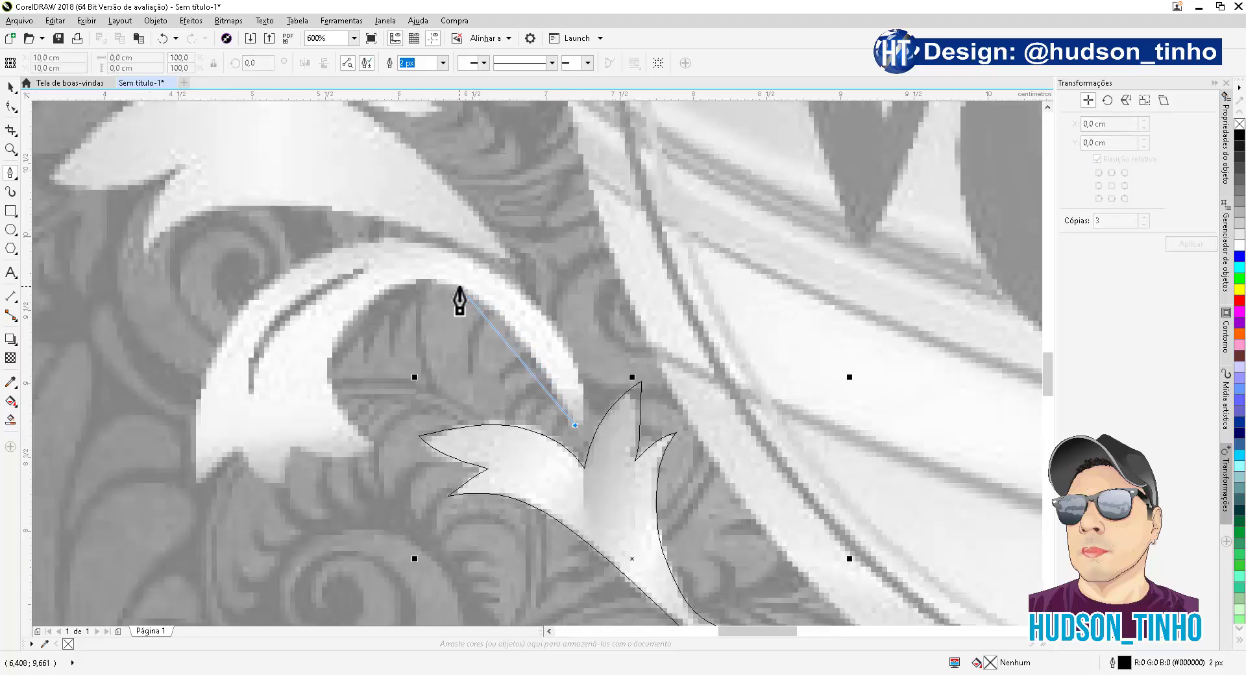
left_click_drag(462, 289, 407, 266)
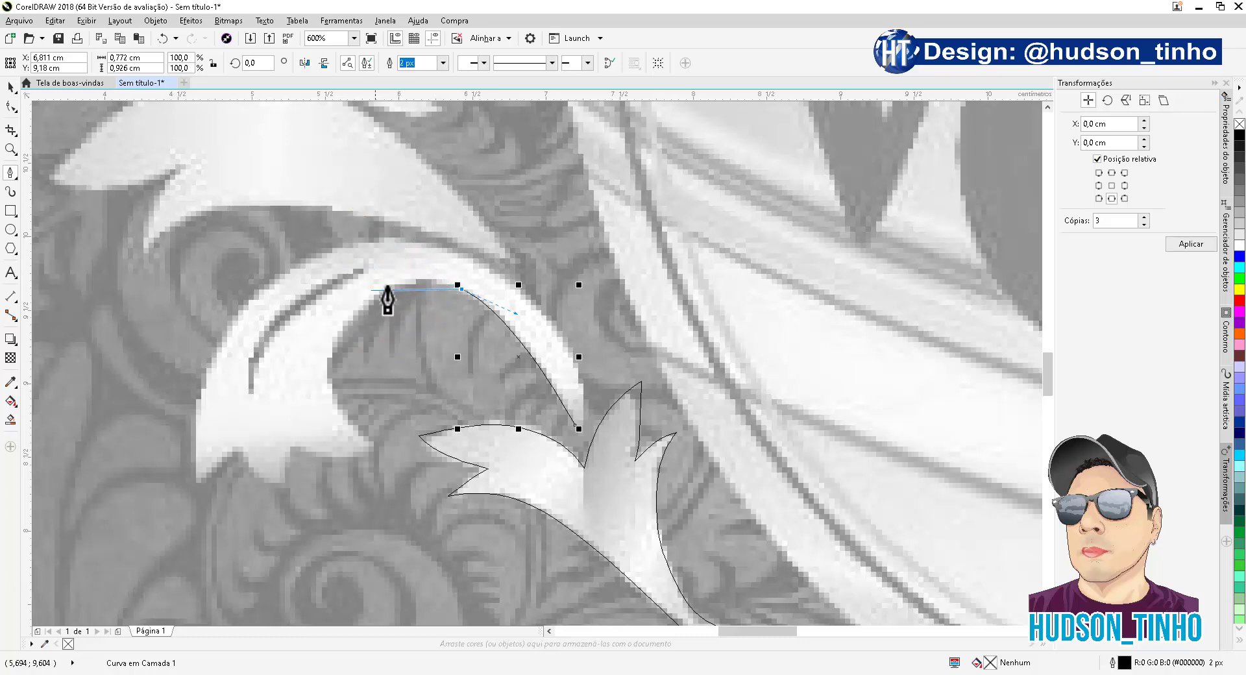
left_click(365, 371)
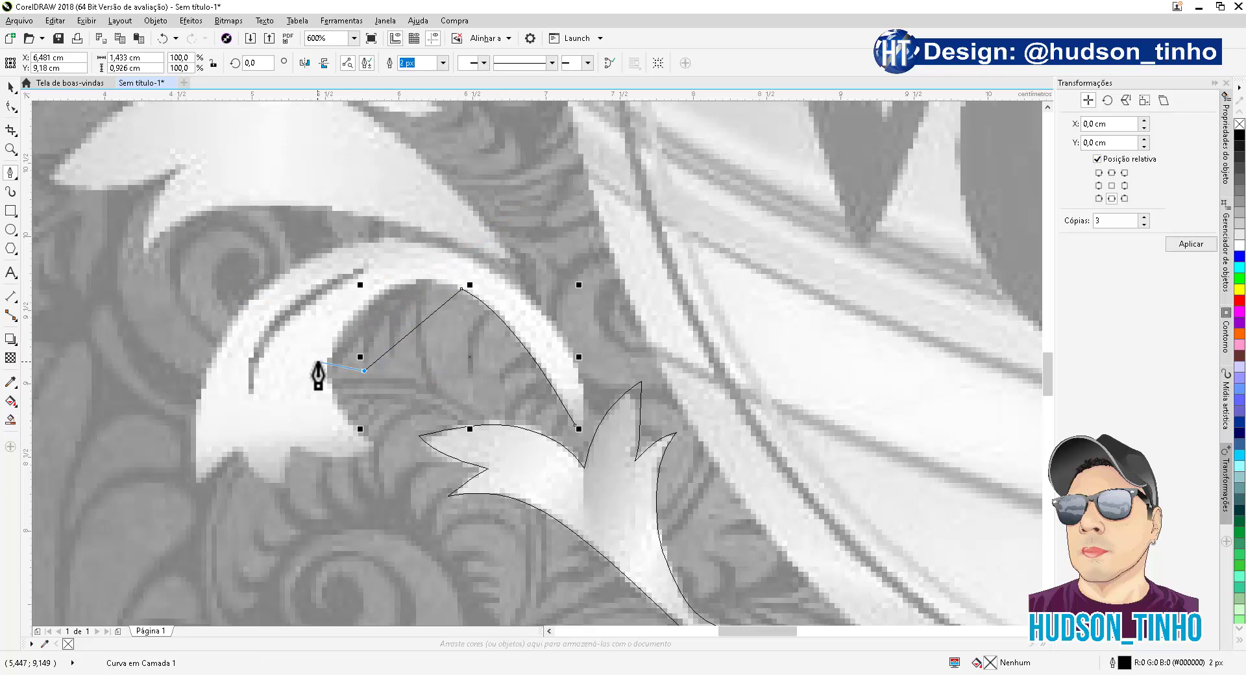
key("ctrl+z")
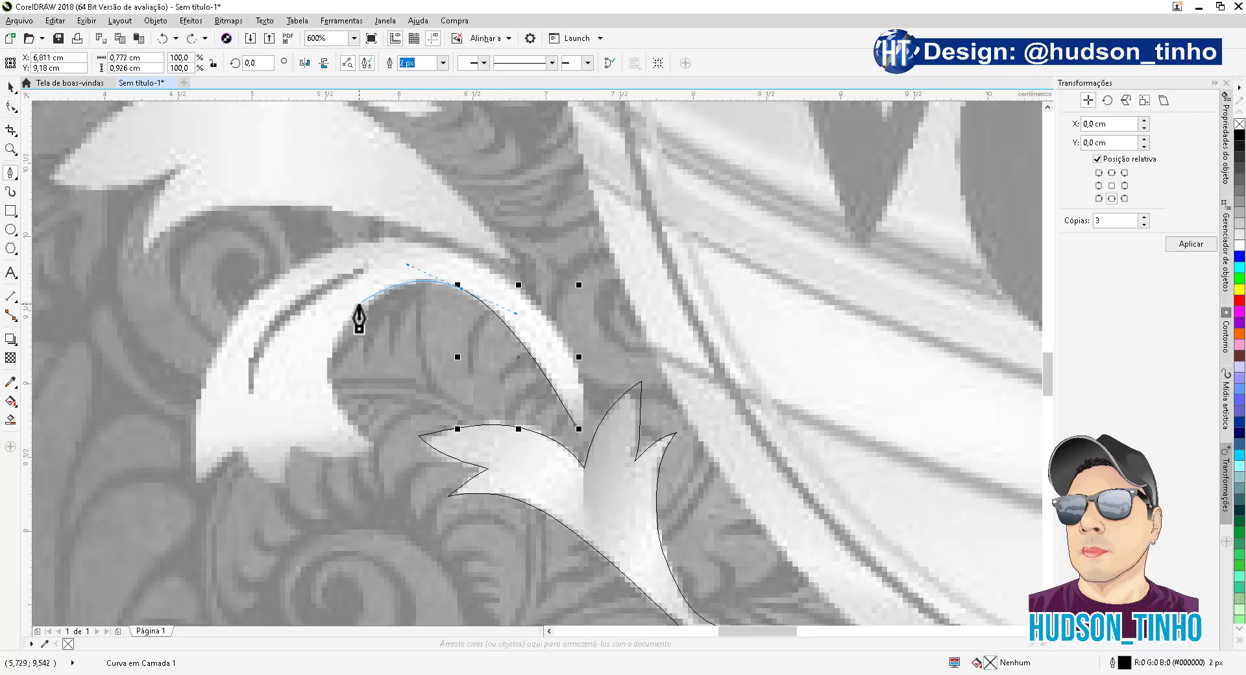
left_click_drag(348, 325, 337, 344)
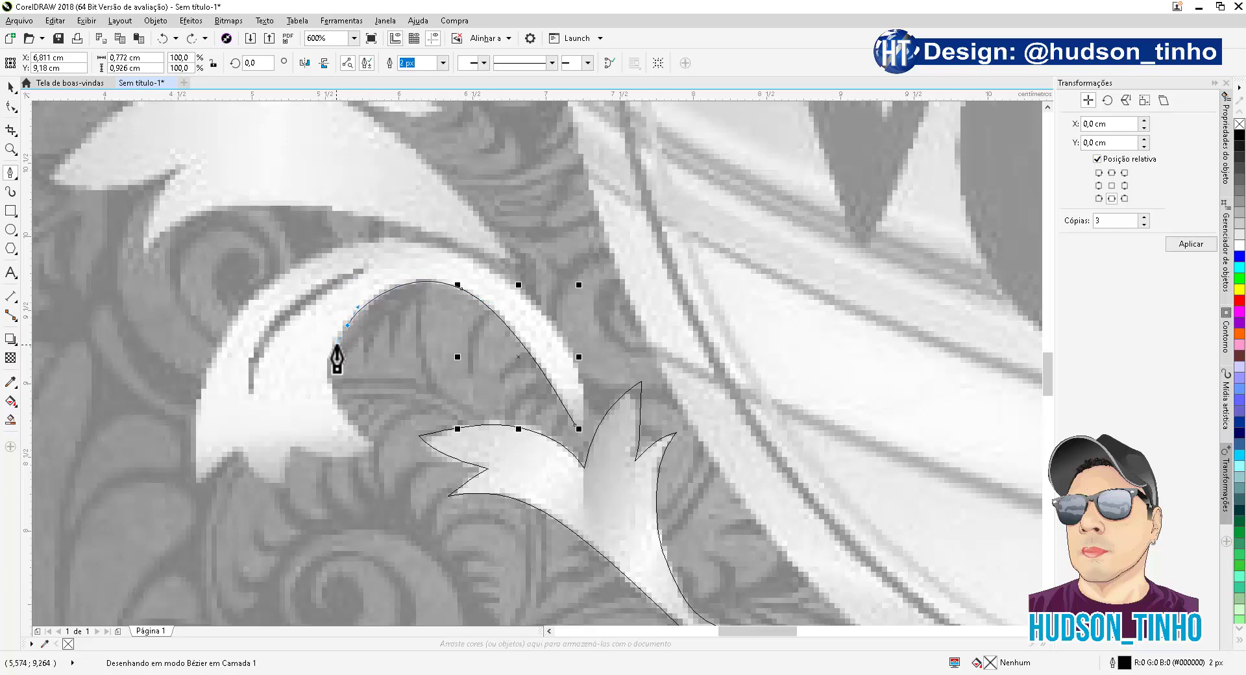
Step: Continue the outline down the curled leaf's inner side and along its notched lower edge to the lower-left tip
left_click_drag(333, 394, 281, 501)
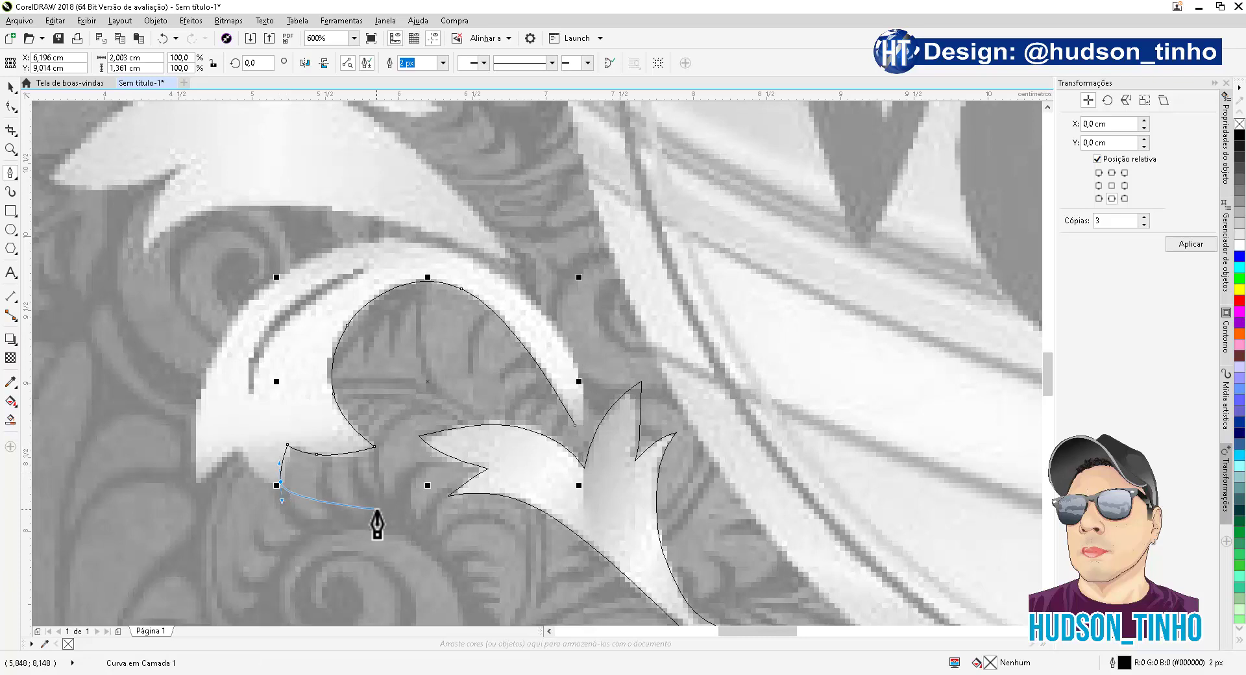
left_click(280, 483)
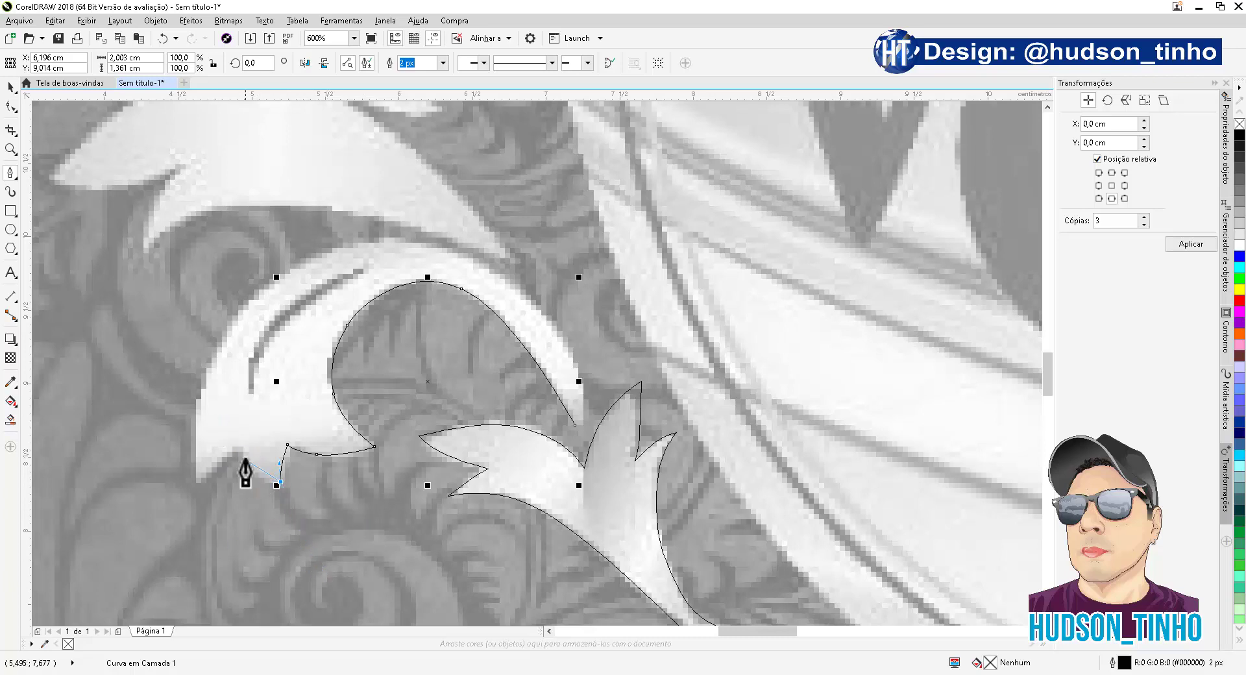
left_click(229, 414)
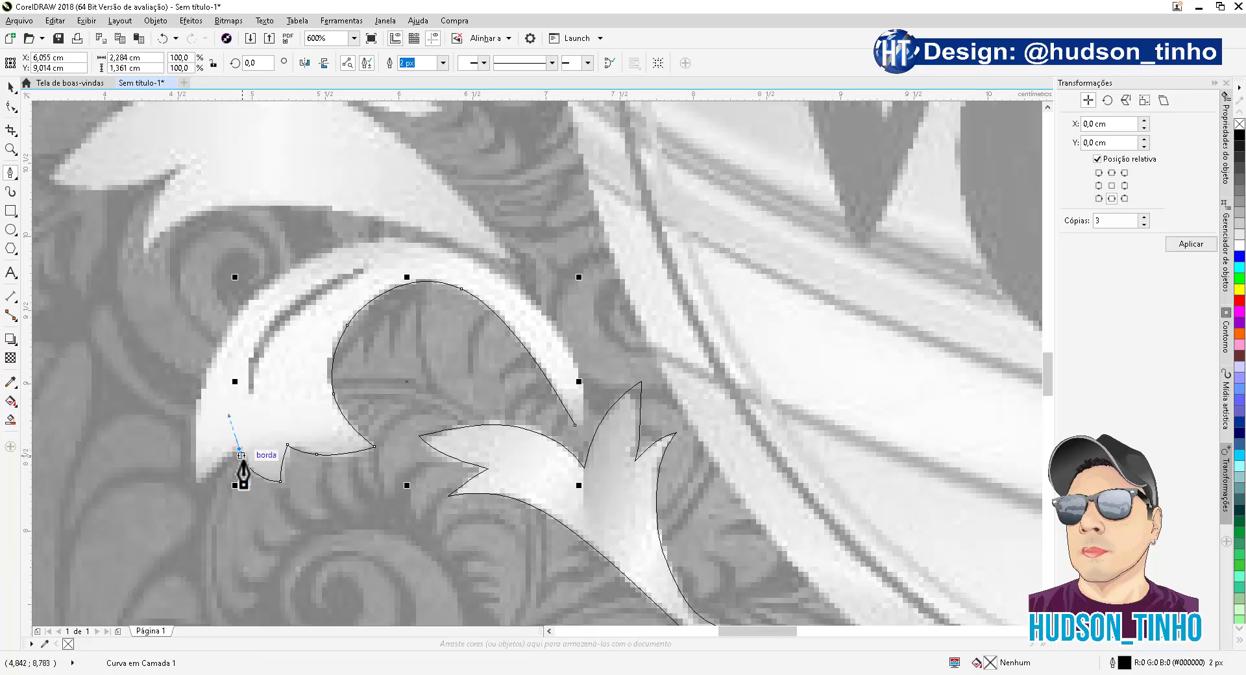
left_click(197, 482)
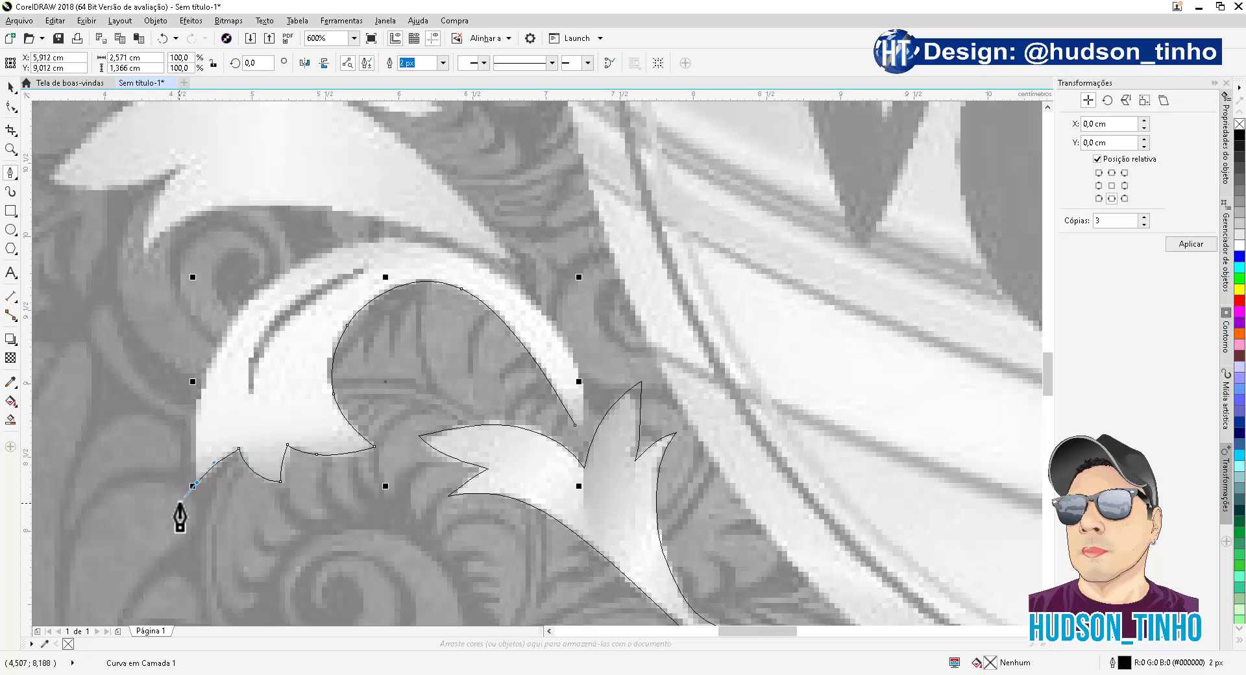
left_click_drag(197, 482, 182, 499)
Step: Trace the curled leaf's outer arch back to the starting tip and close the outline, about 2.59 × 1.59 cm
left_click_drag(260, 294, 322, 257)
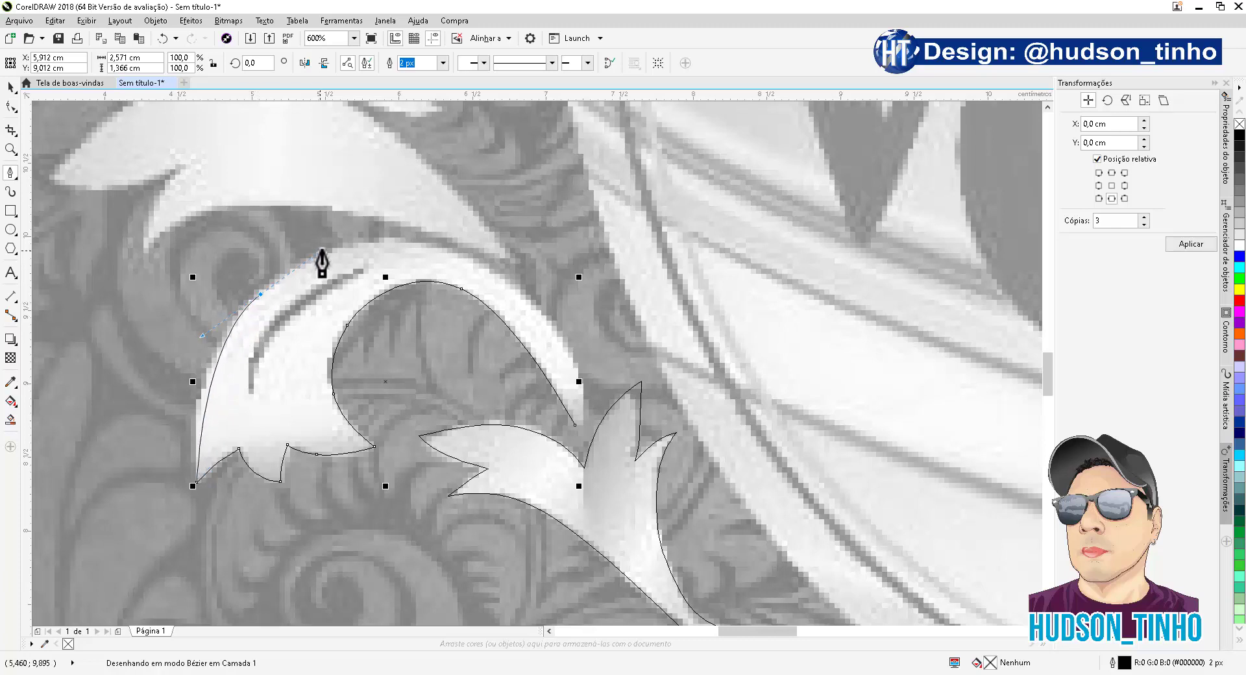
left_click_drag(496, 276, 568, 321)
left_click(576, 425)
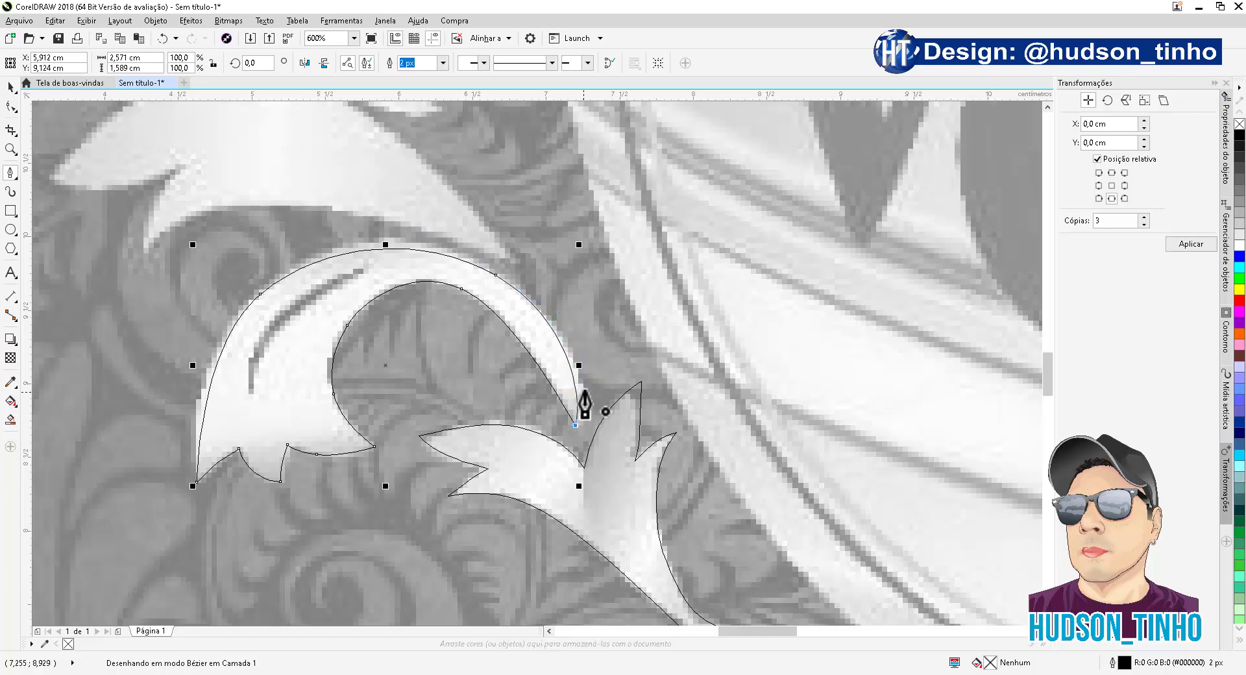
left_click_drag(585, 392, 578, 371)
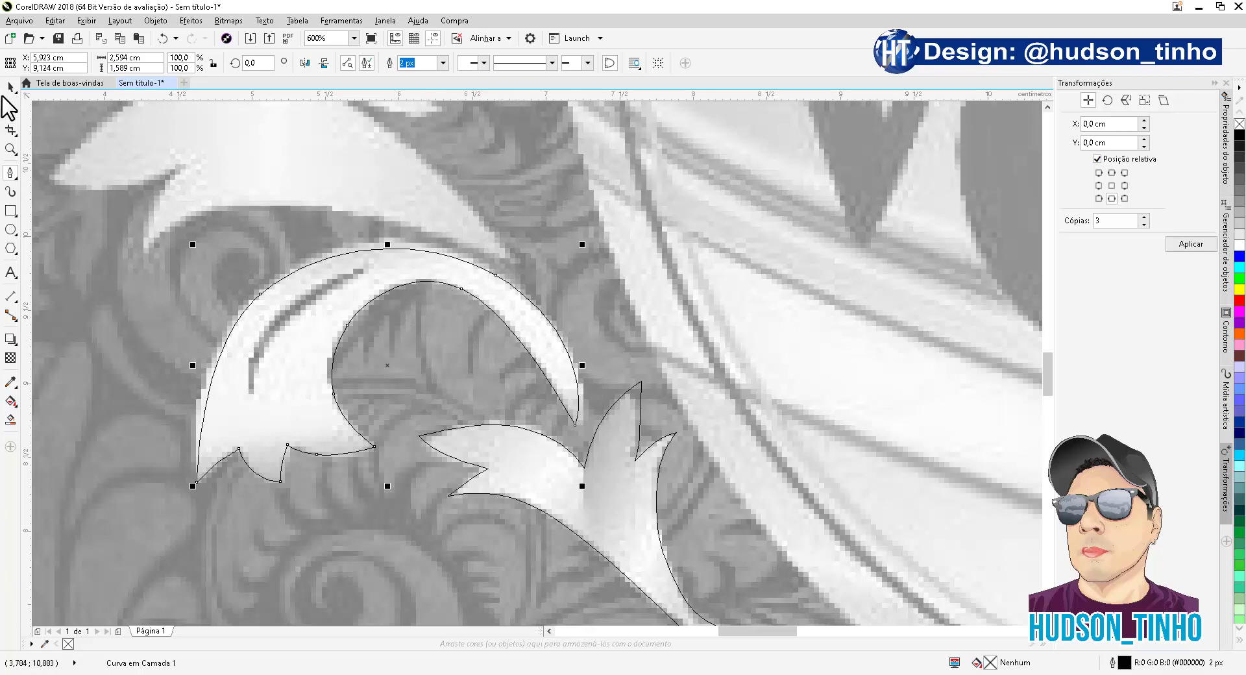
Step: Reshape the curled leaf's outer arch by adjusting its upper-right node and curve handles to follow the image
left_click(9, 106)
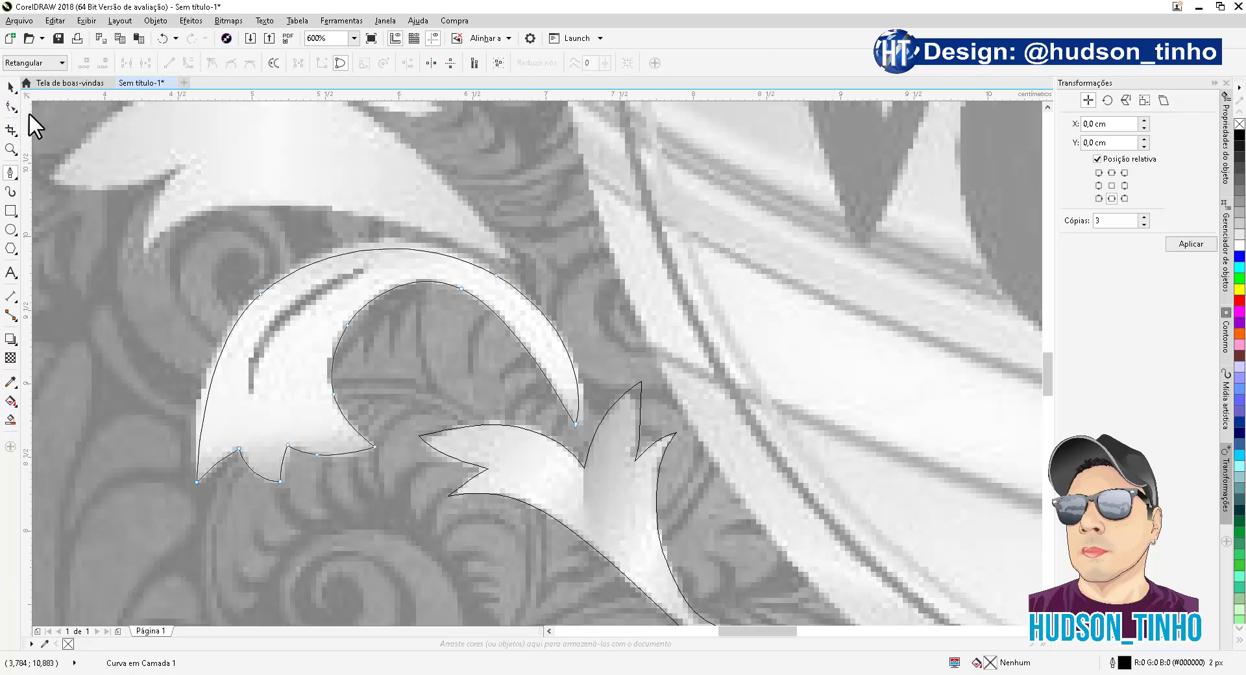
left_click(495, 275)
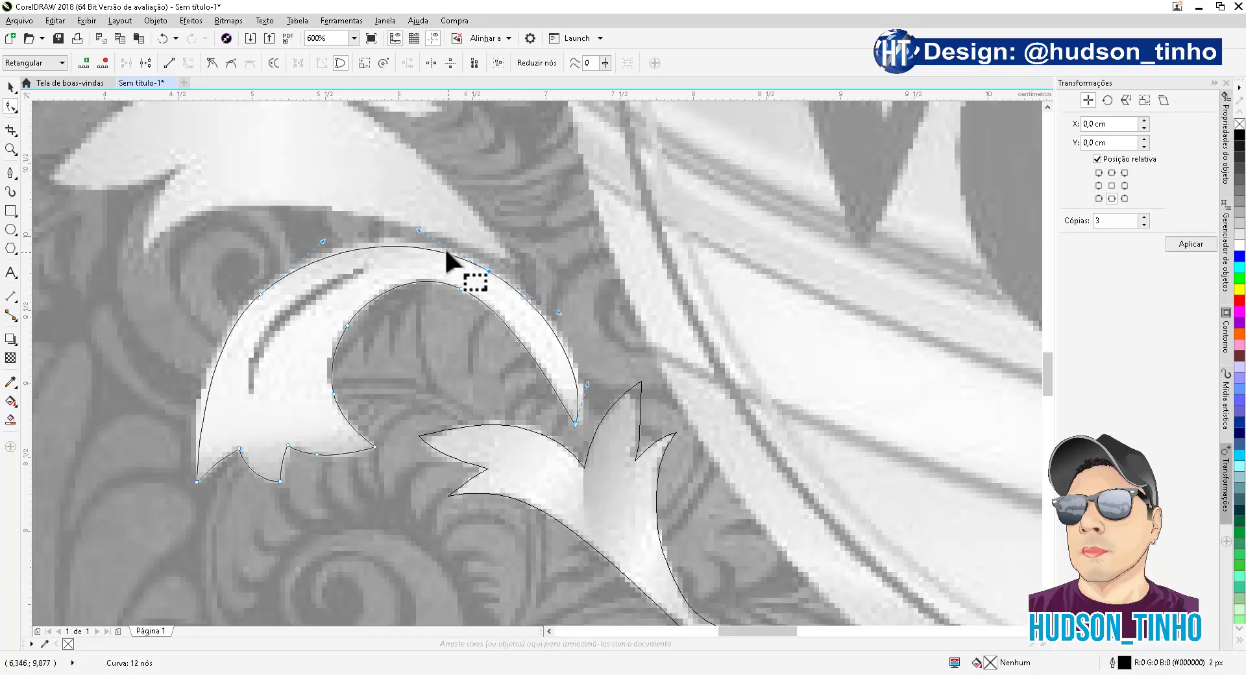
left_click_drag(445, 247, 414, 222)
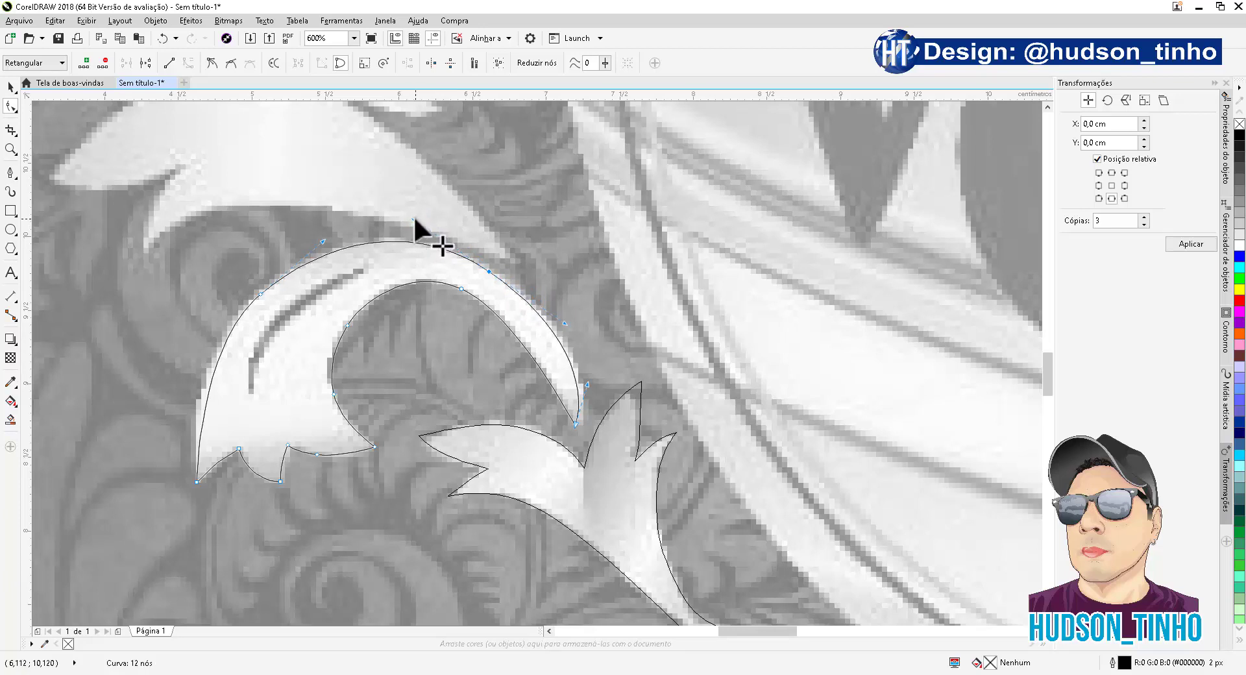
left_click_drag(493, 272, 500, 272)
left_click_drag(420, 218, 429, 222)
left_click(583, 382)
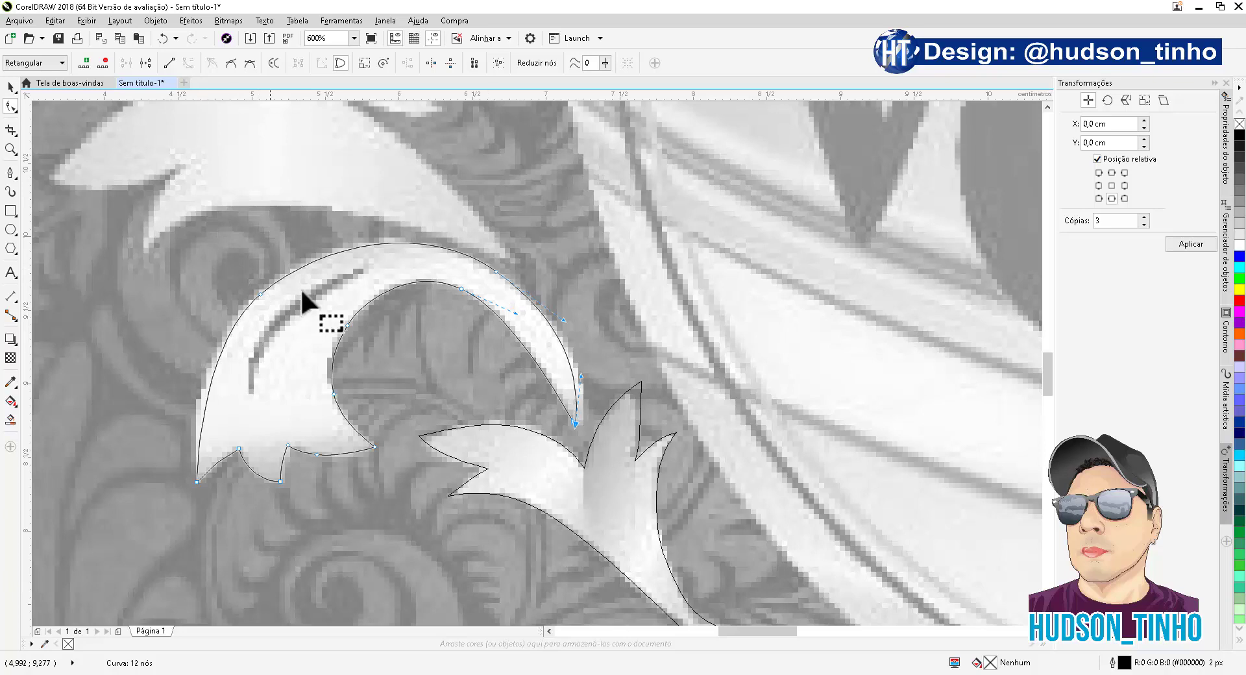
Step: Smooth the top segment of the curled leaf's outer arch and make its upper-right node symmetrical
right_click(355, 247)
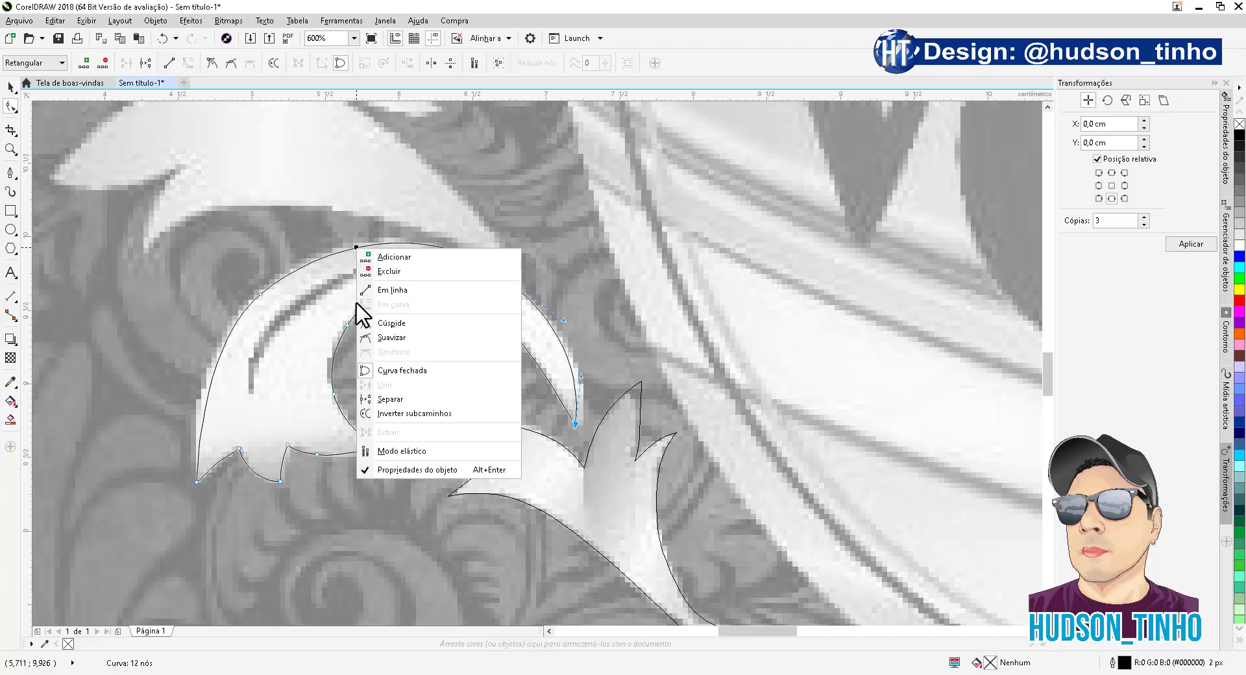
left_click(392, 337)
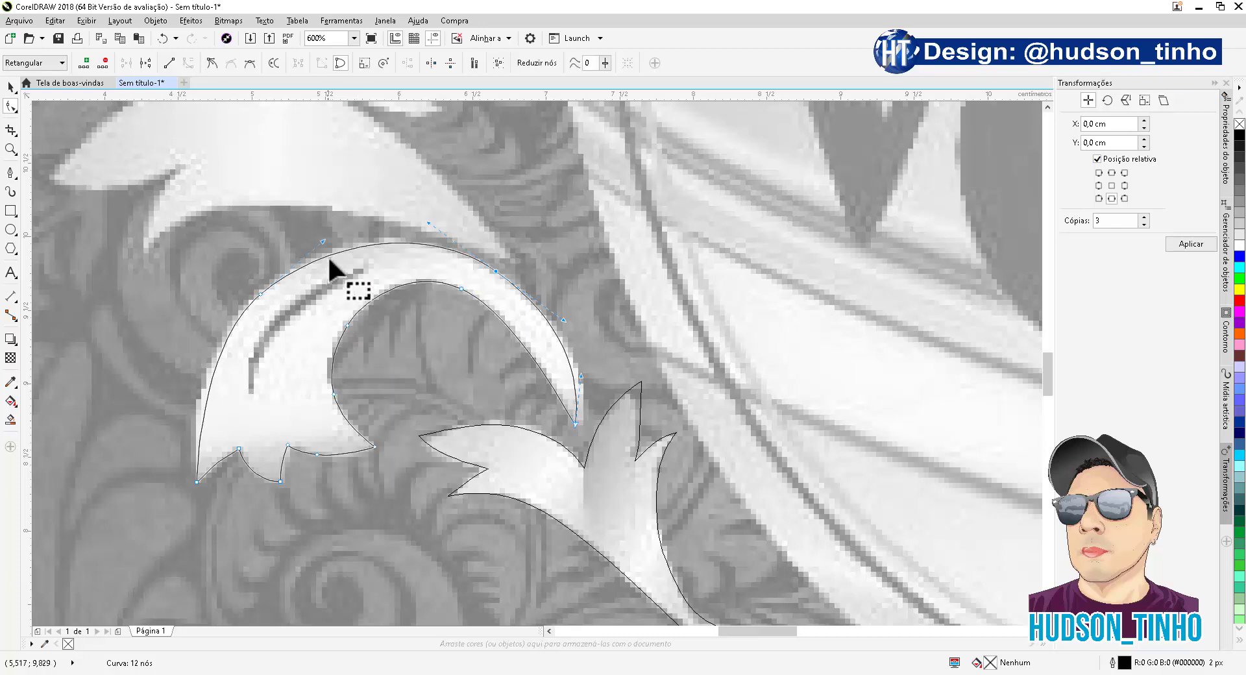
right_click(497, 272)
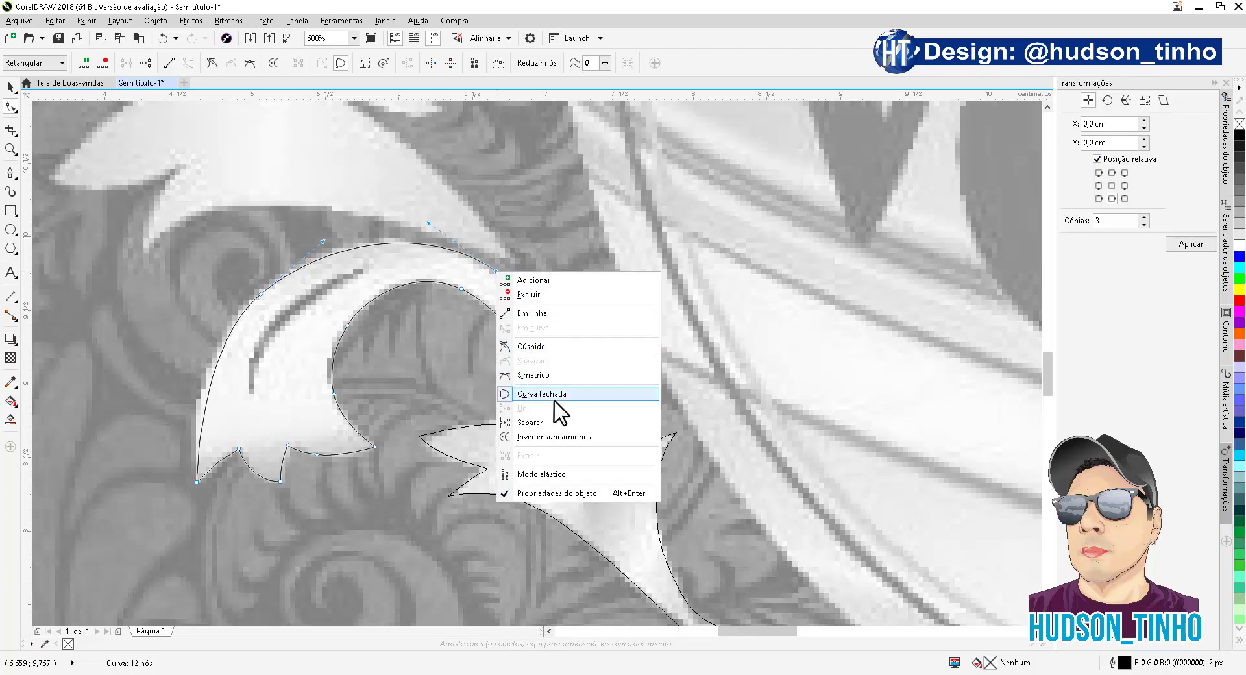
left_click(534, 377)
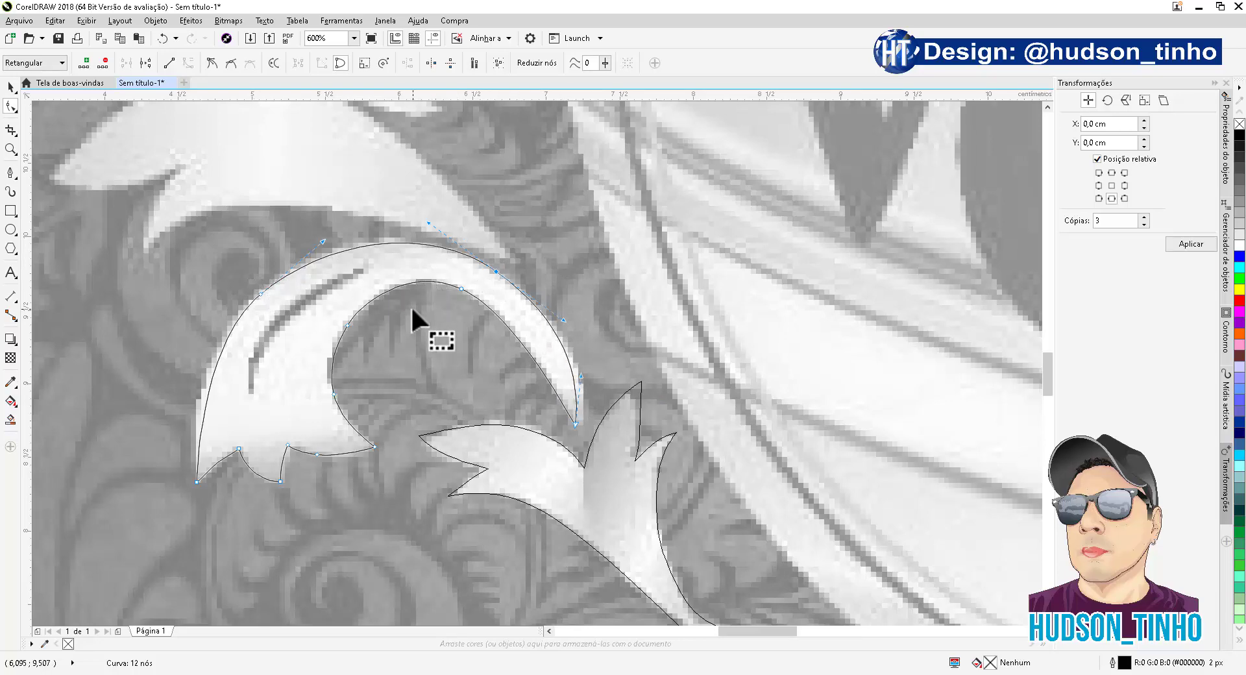
Step: Trace the thin curved slit inside the curled leaf with the Pen tool as a closed shape, about 0.83 × 0.88 cm
scroll(397, 312, "down", 2)
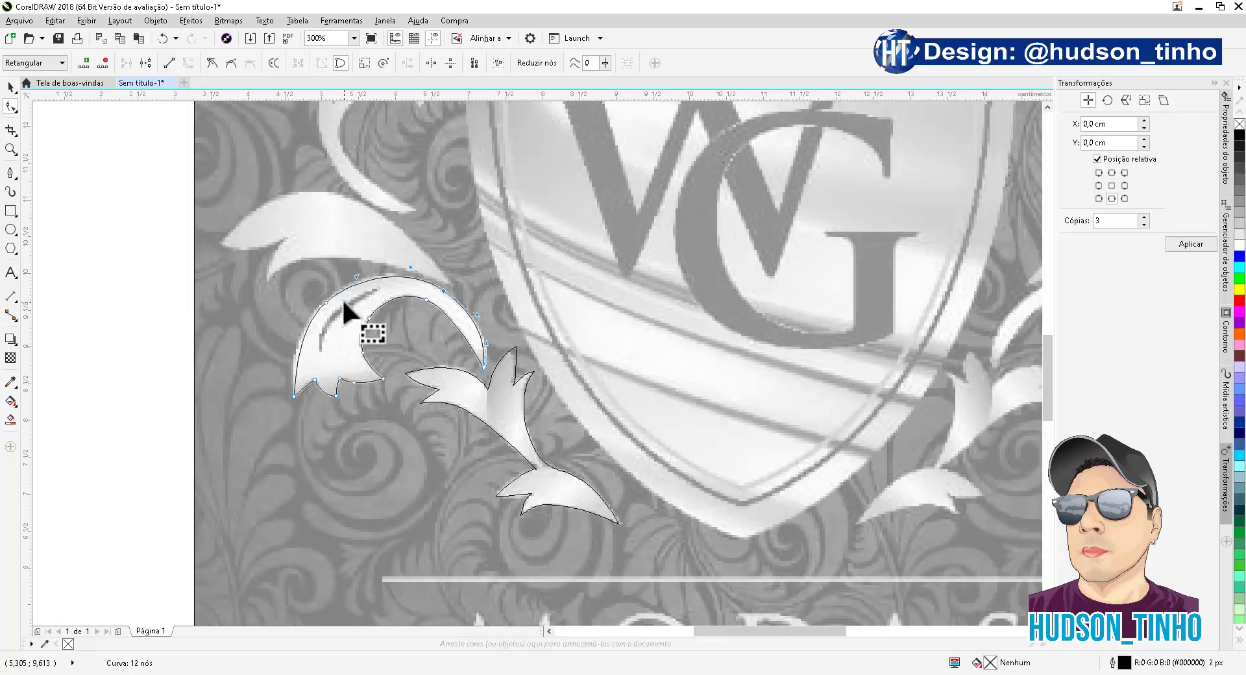
scroll(338, 293, "up", 2)
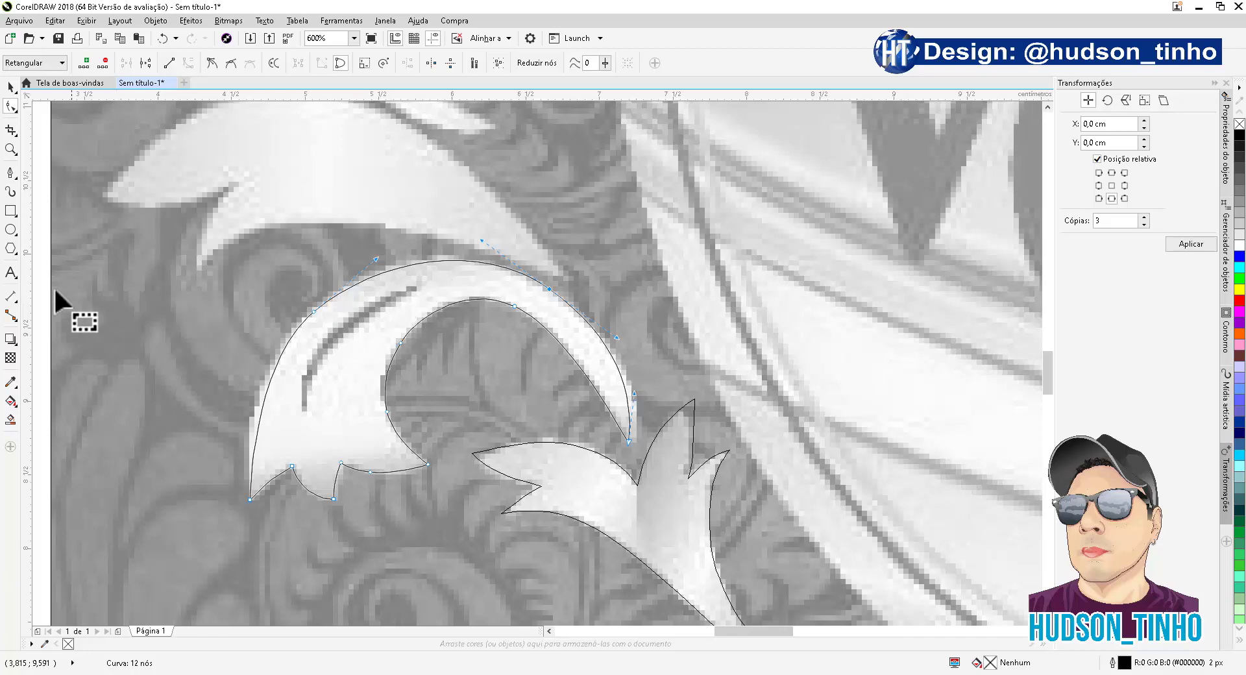
left_click(11, 173)
left_click(424, 287)
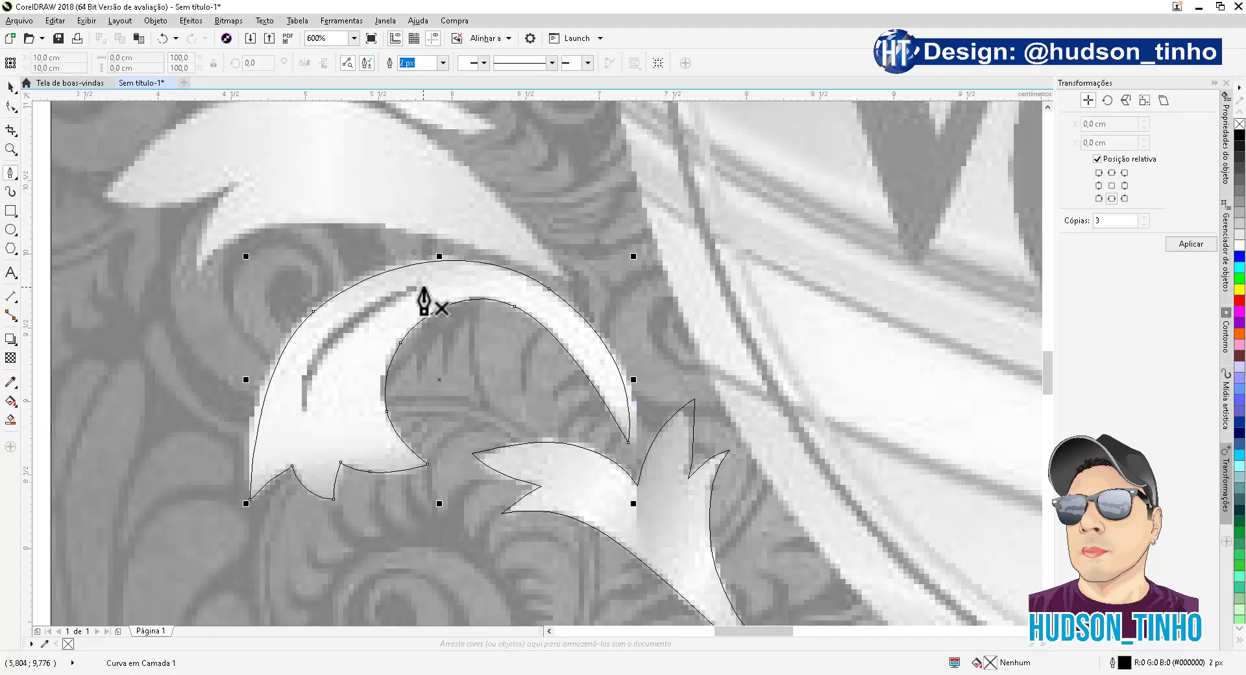
left_click_drag(322, 358, 299, 397)
left_click(302, 417)
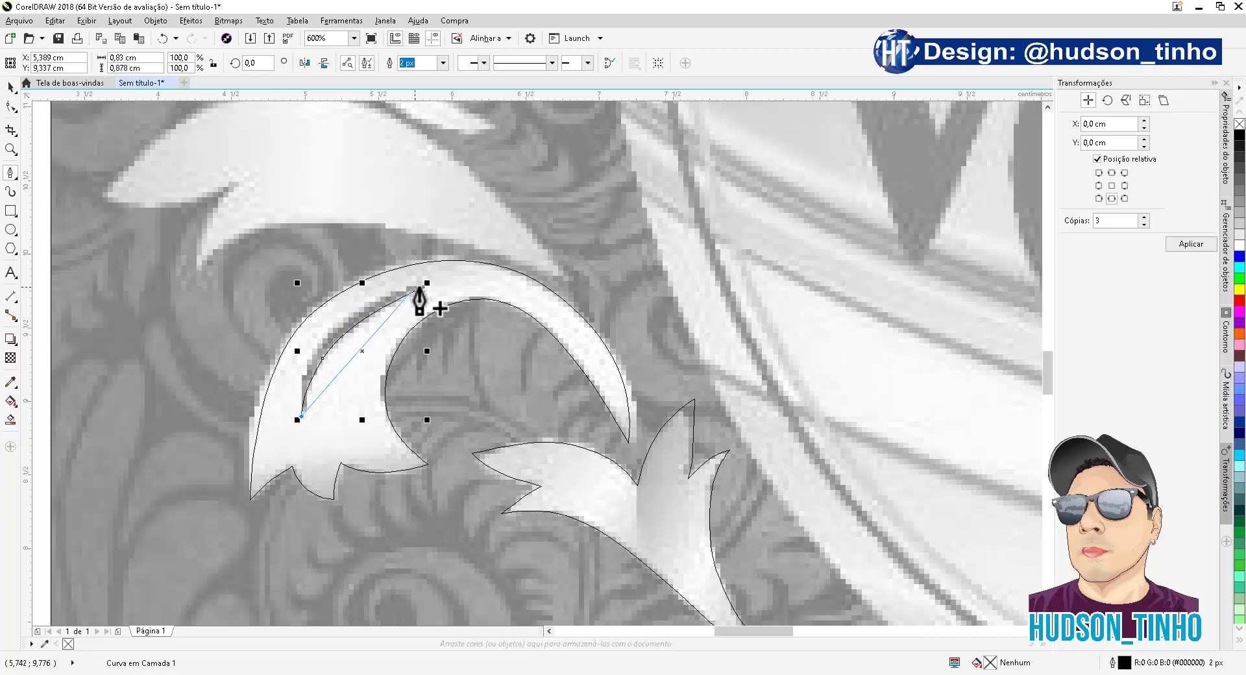
left_click_drag(423, 286, 291, 317)
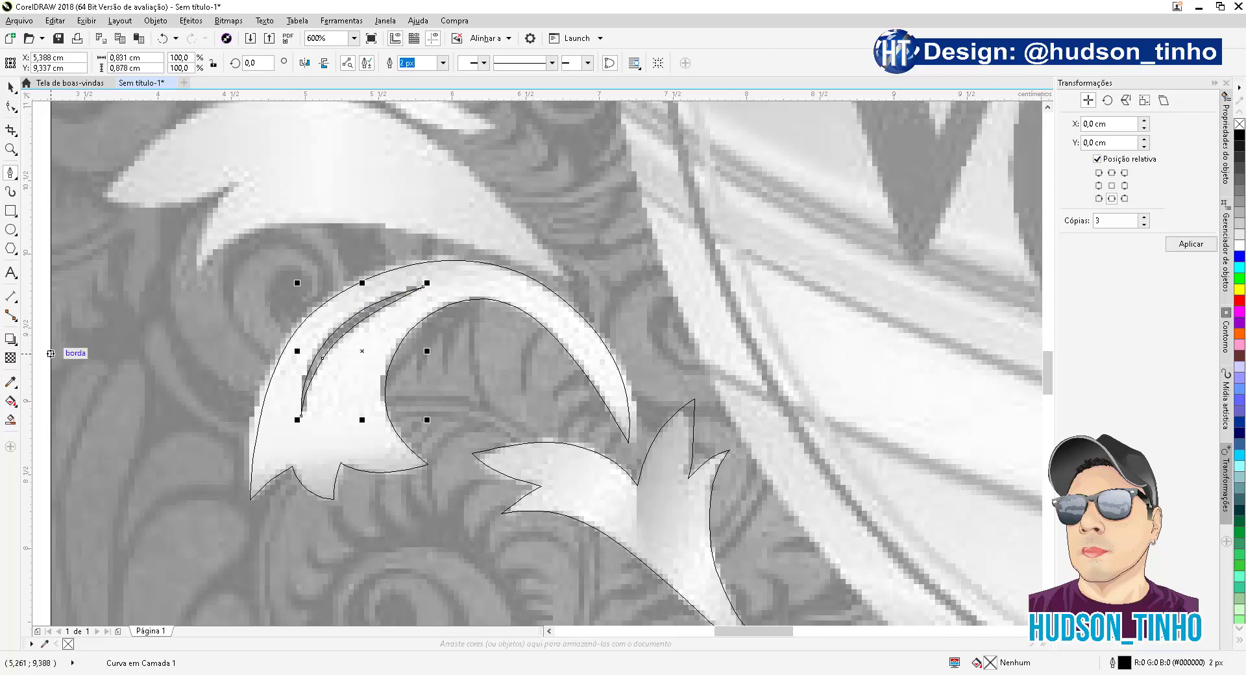
Step: Select the slit shape together with the curled leaf and trim the slit out of the leaf outline
left_click(8, 88)
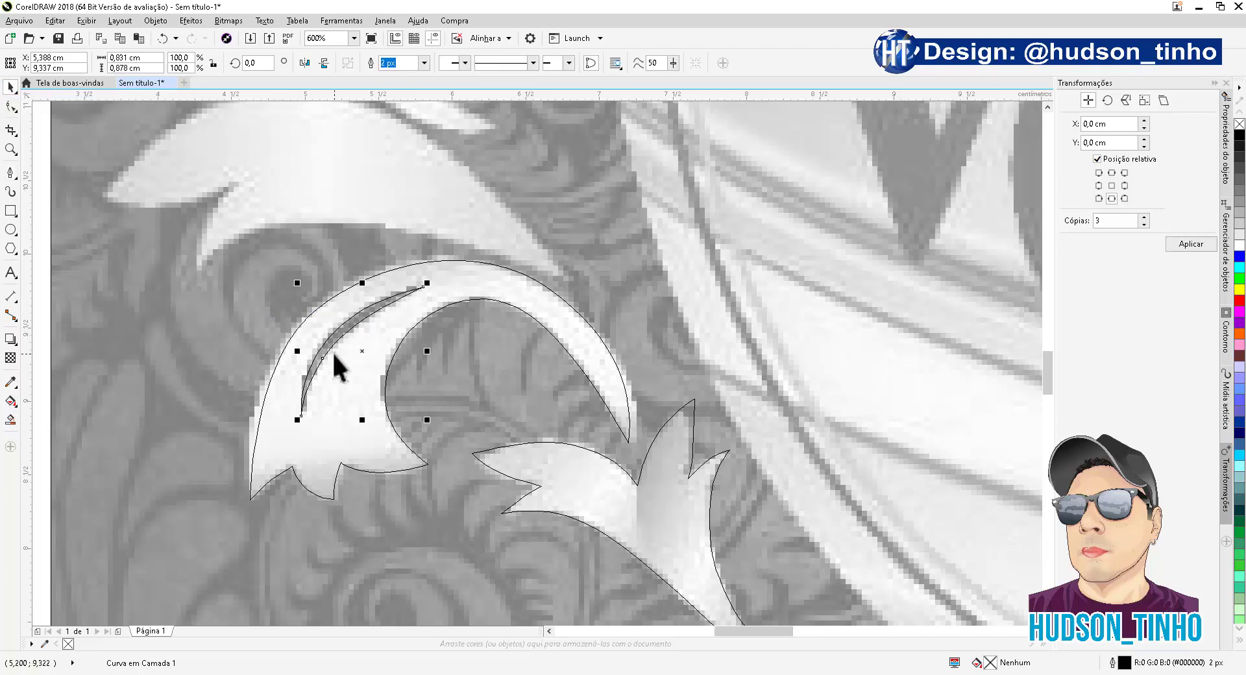
left_click(516, 277, "shift")
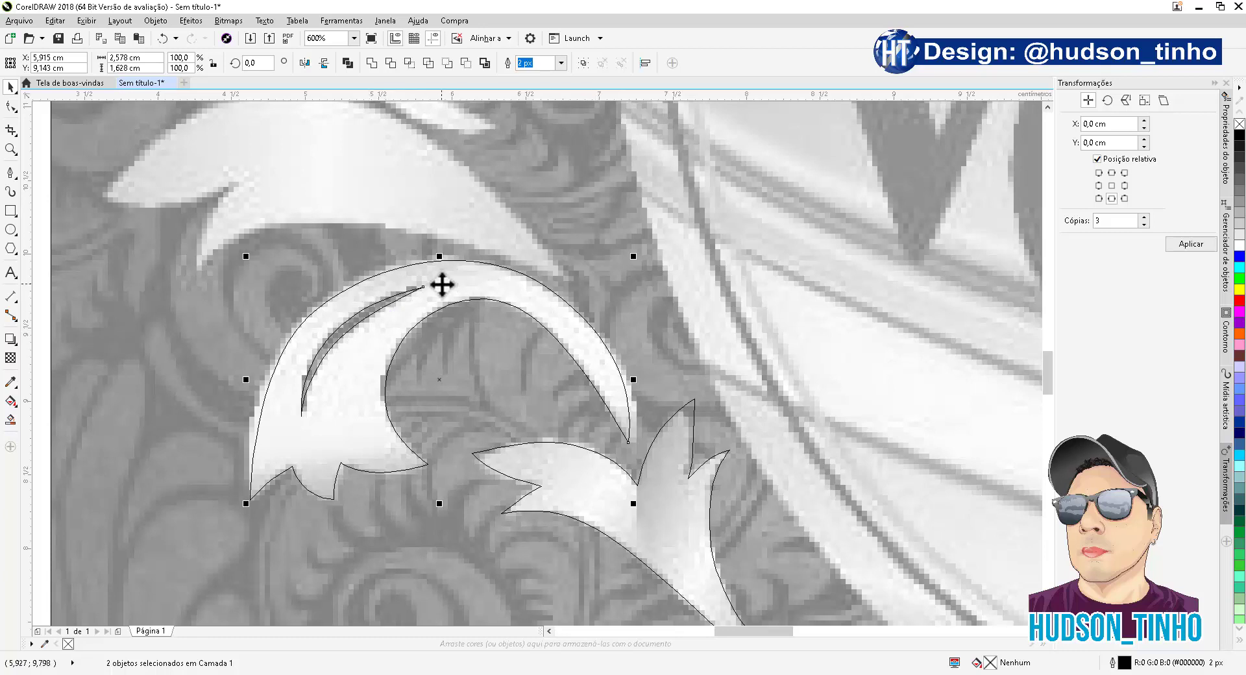
left_click(390, 62)
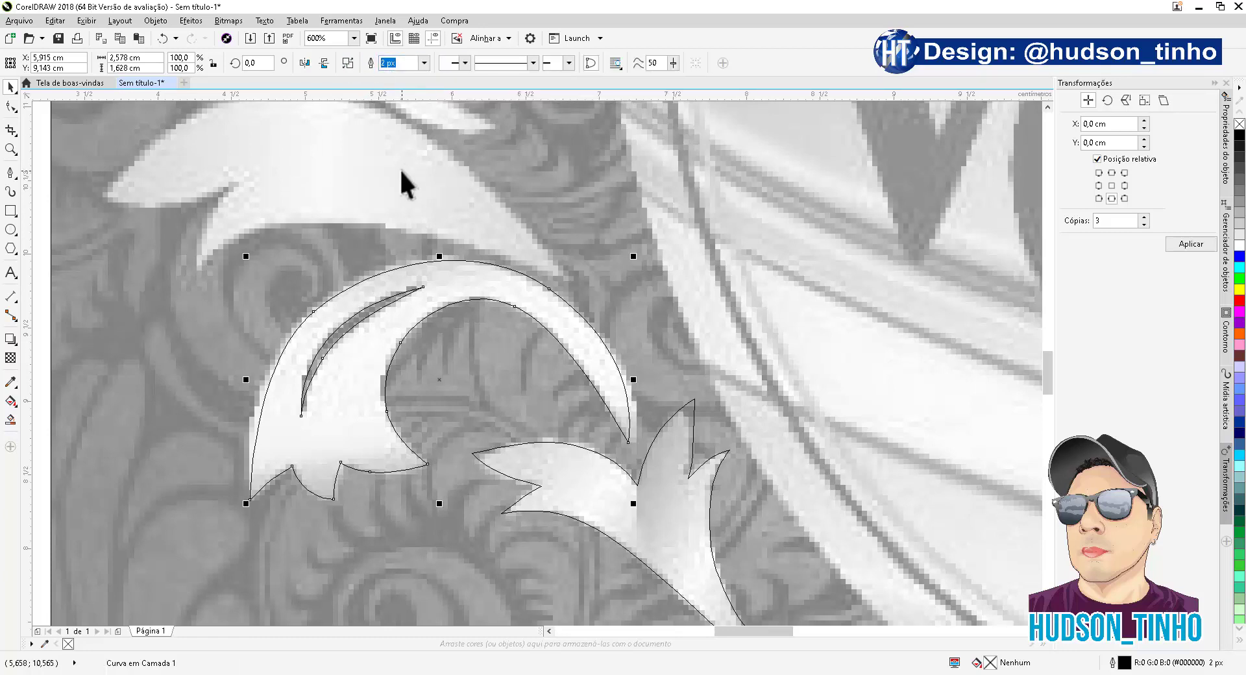
left_click(218, 261)
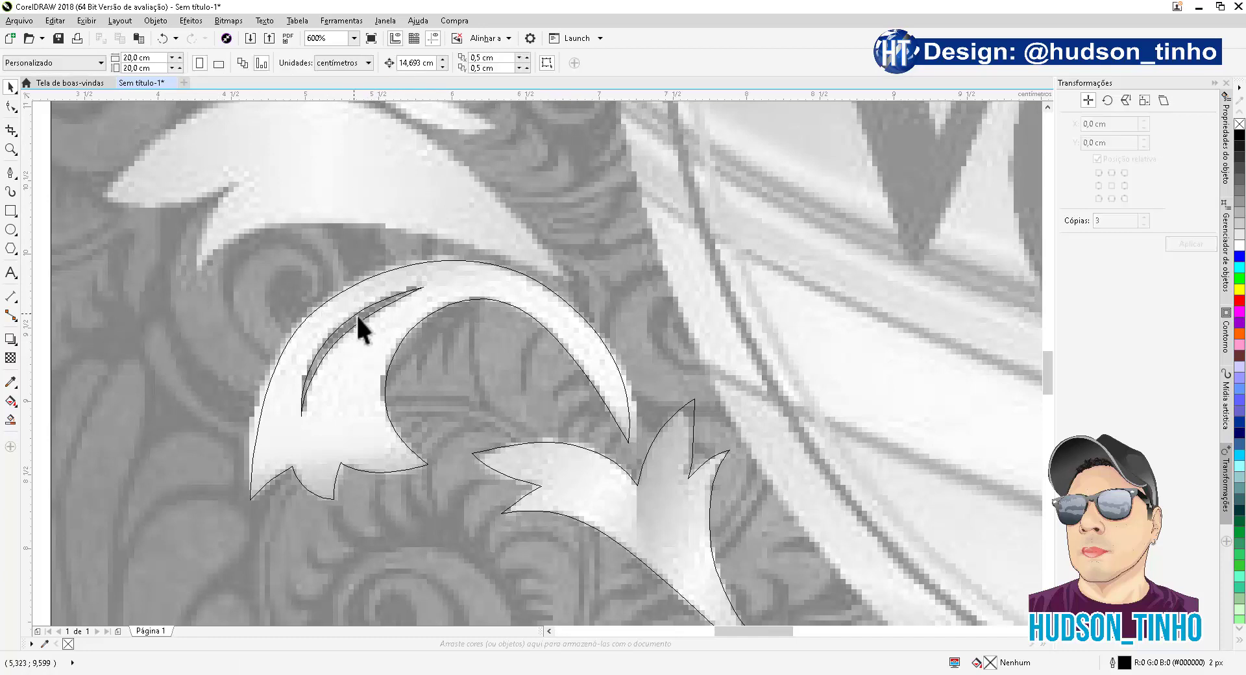
left_click_drag(357, 314, 205, 279)
left_click(204, 287)
Step: Trace the broad leaf above the curled leaf with the Pen tool, following its lower edge, notch and pointed tips
scroll(456, 276, "down", 5)
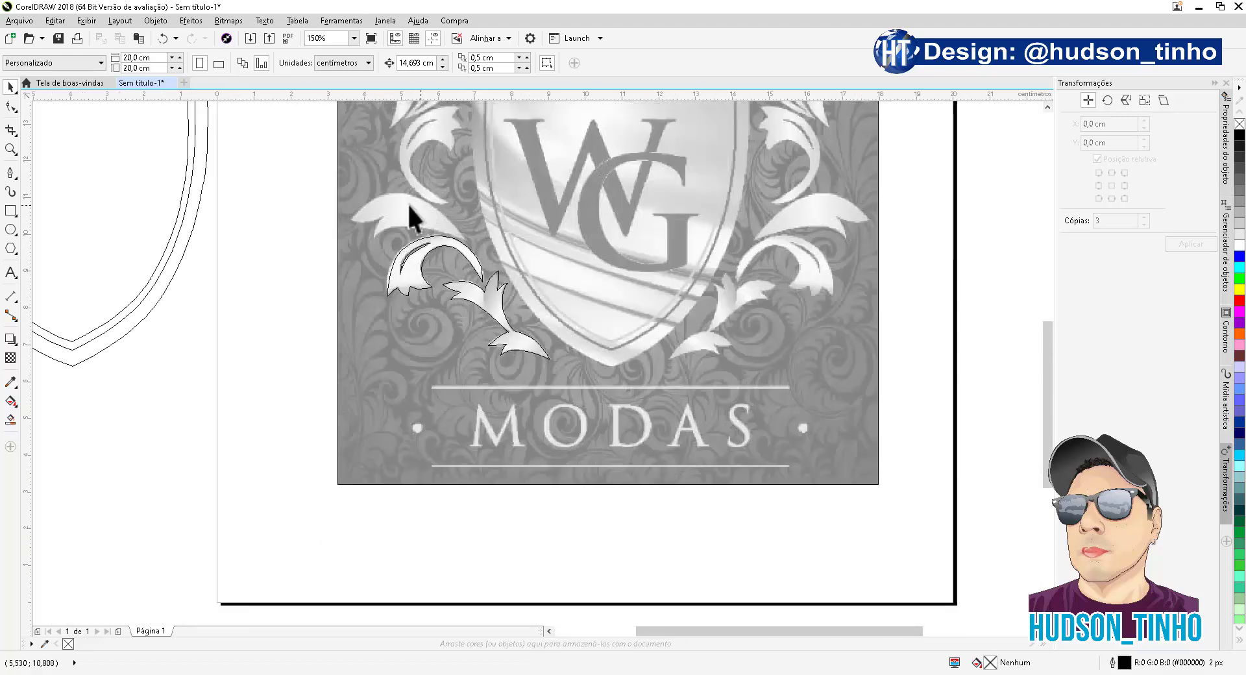
left_click(11, 172)
scroll(383, 170, "up", 5)
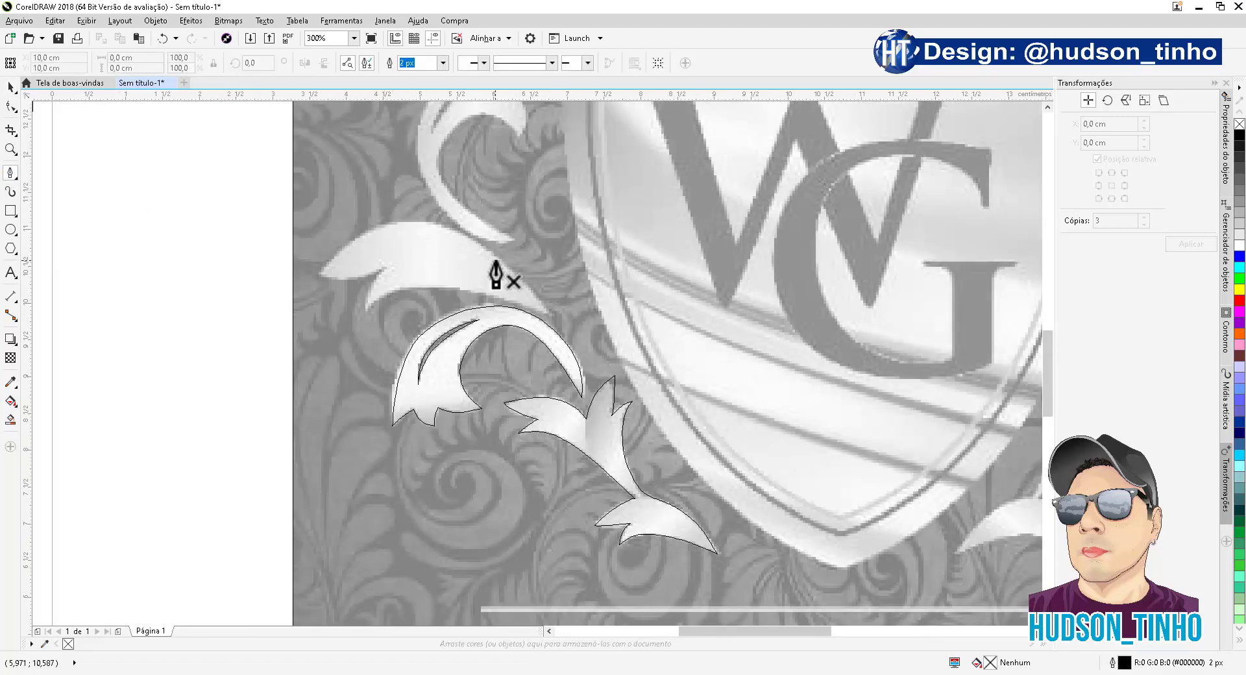
left_click(610, 363)
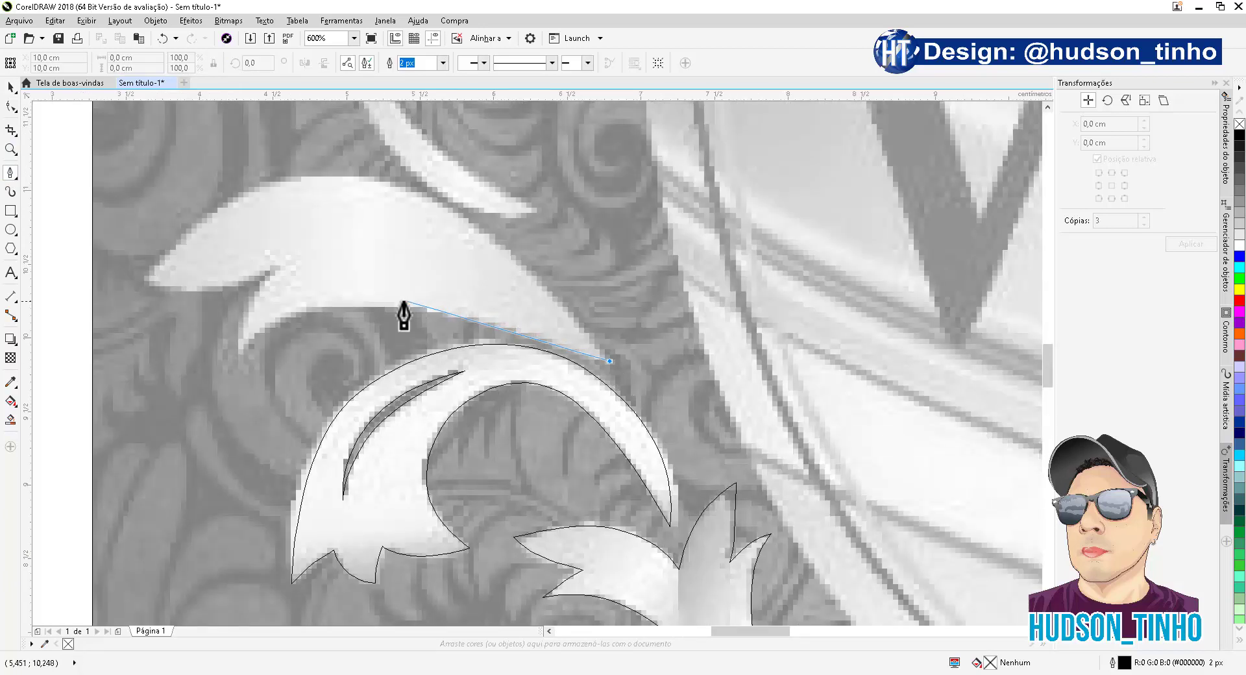
left_click_drag(389, 307, 312, 304)
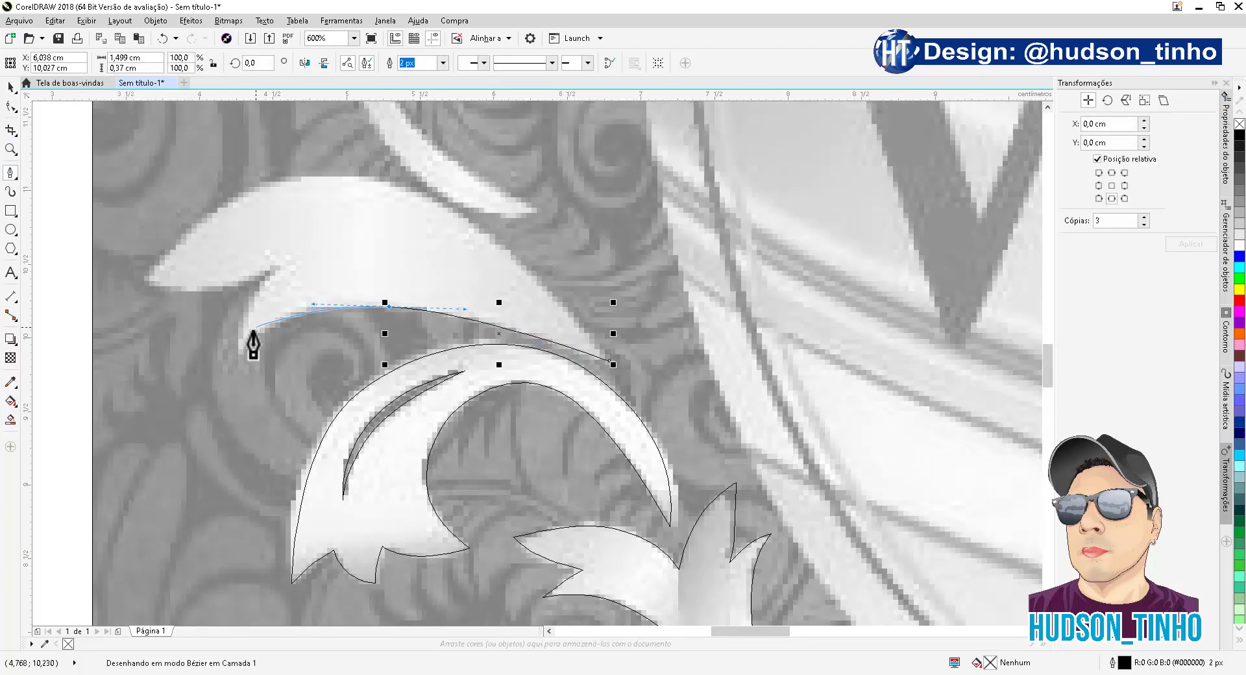
left_click_drag(241, 349, 228, 373)
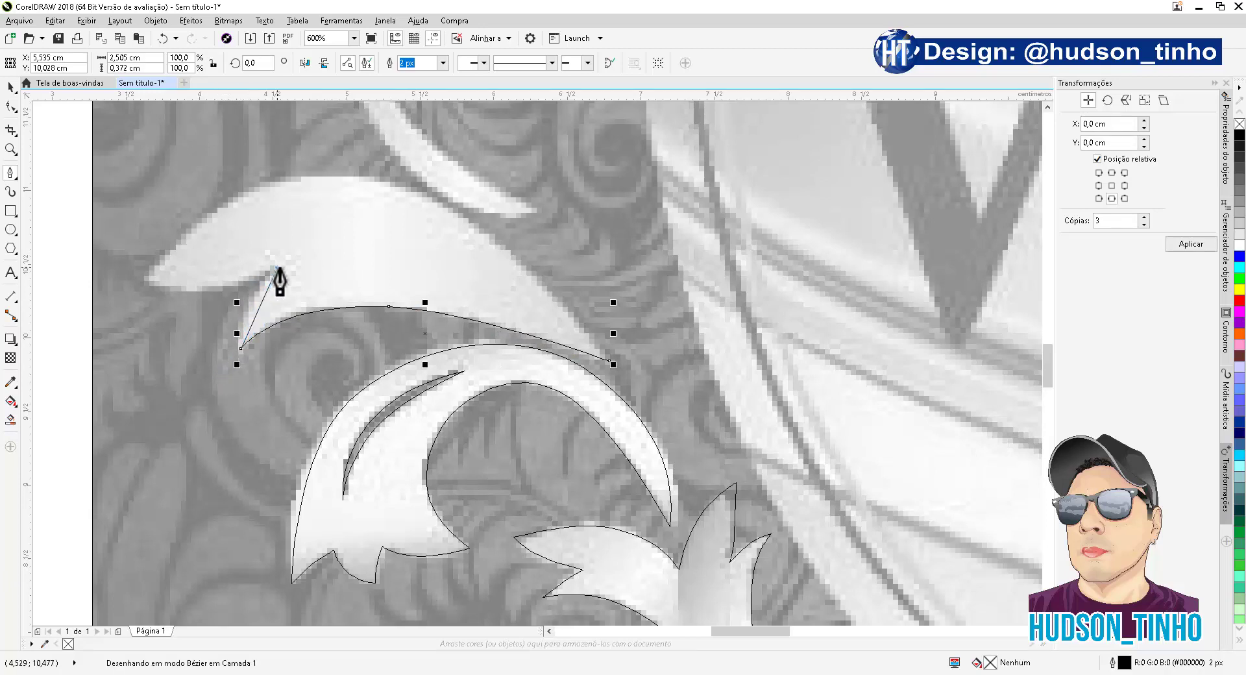
left_click_drag(278, 268, 306, 247)
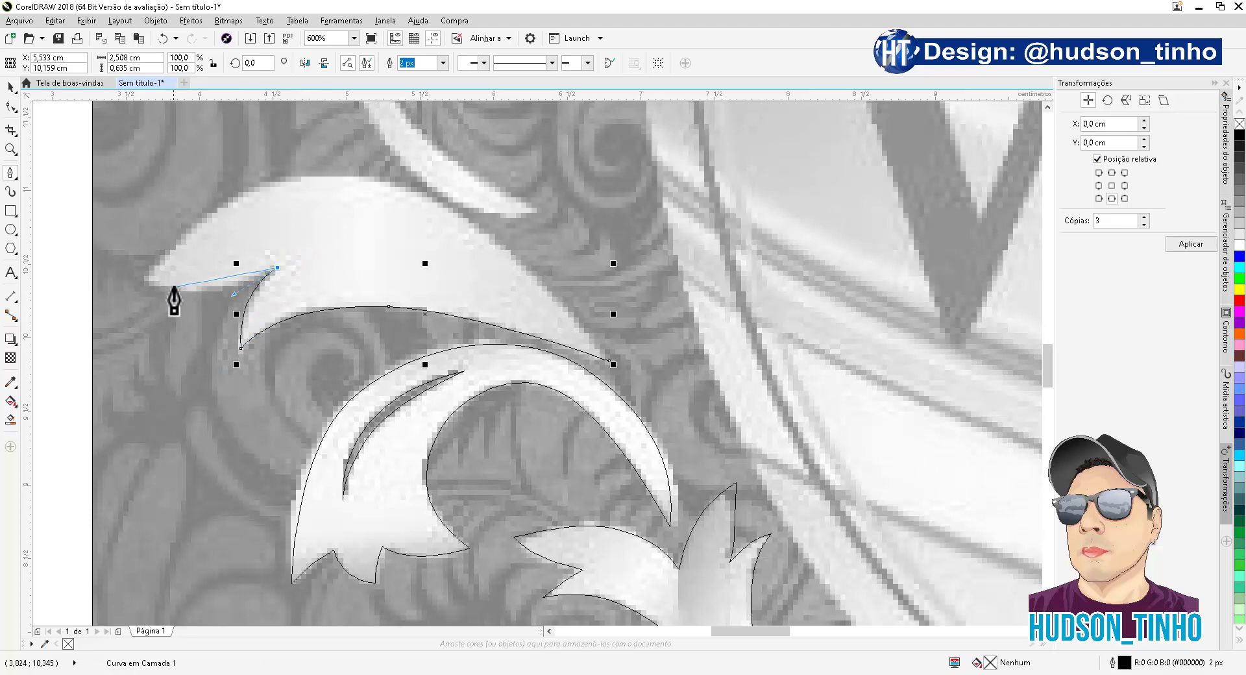
left_click(128, 286)
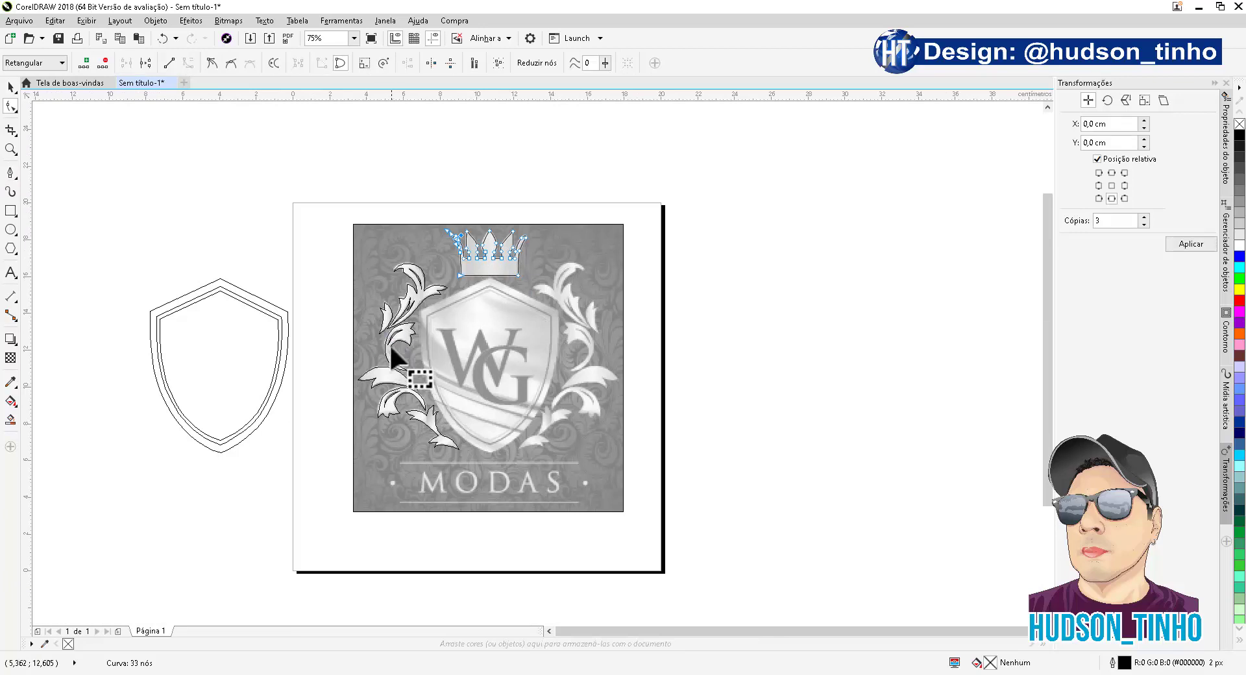
Step: Select all six traced leaf ornaments beside the shield and create a horizontally mirrored copy of them
scroll(390, 344, "up", 1)
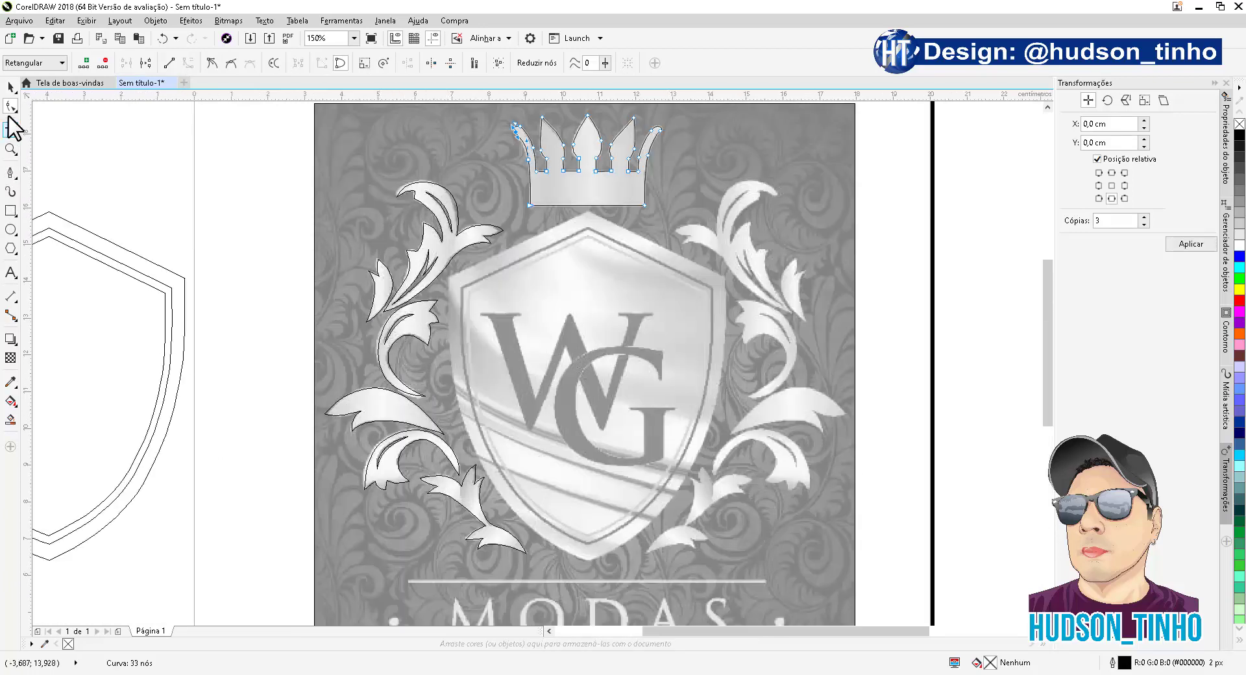
left_click(10, 87)
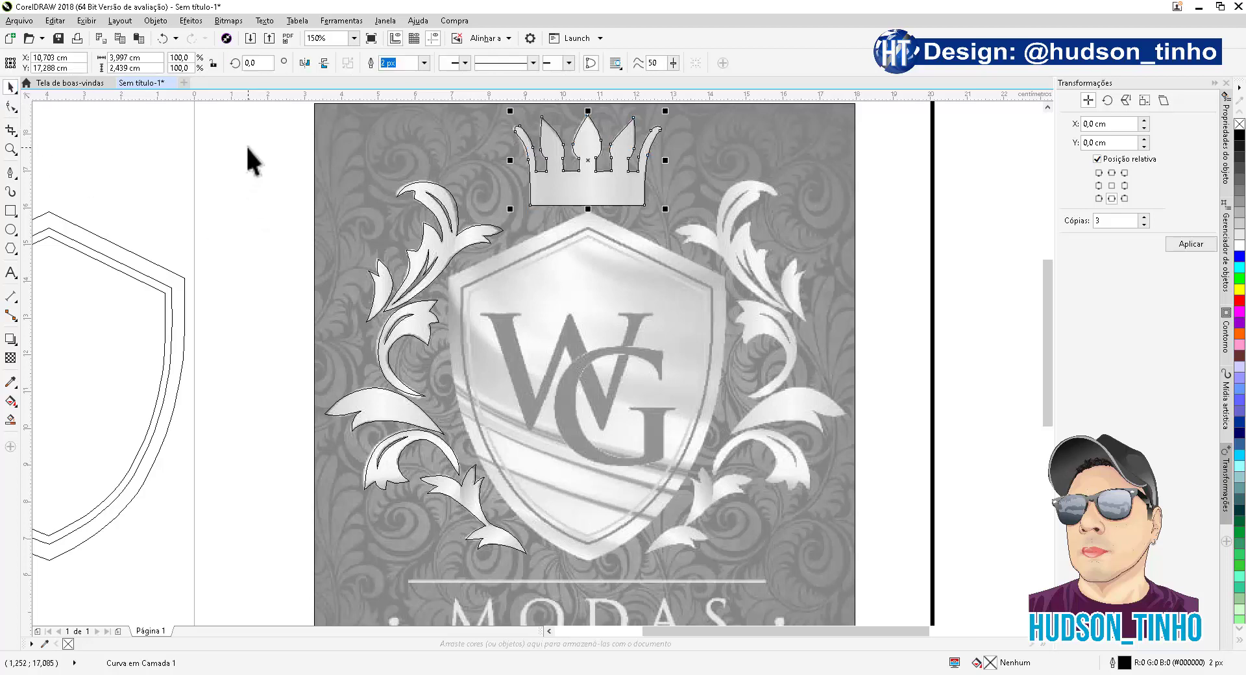
left_click_drag(248, 147, 416, 423)
left_click_drag(522, 552, 531, 600)
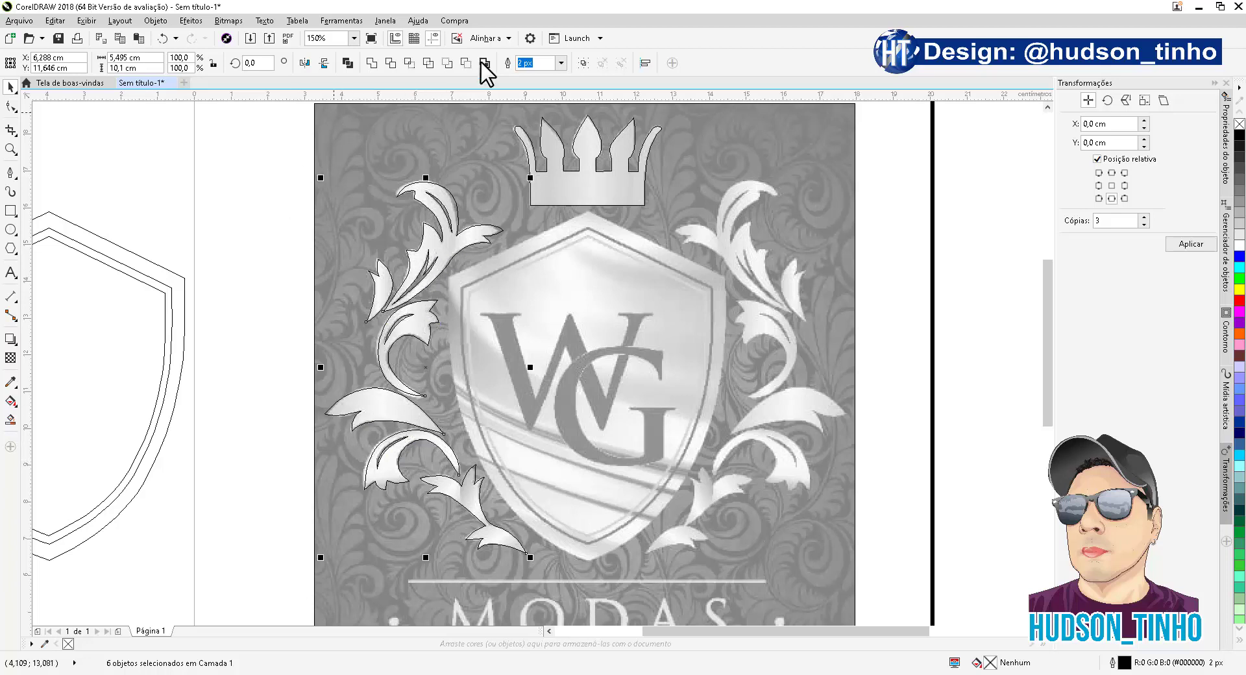
left_click(304, 63)
left_click(324, 63)
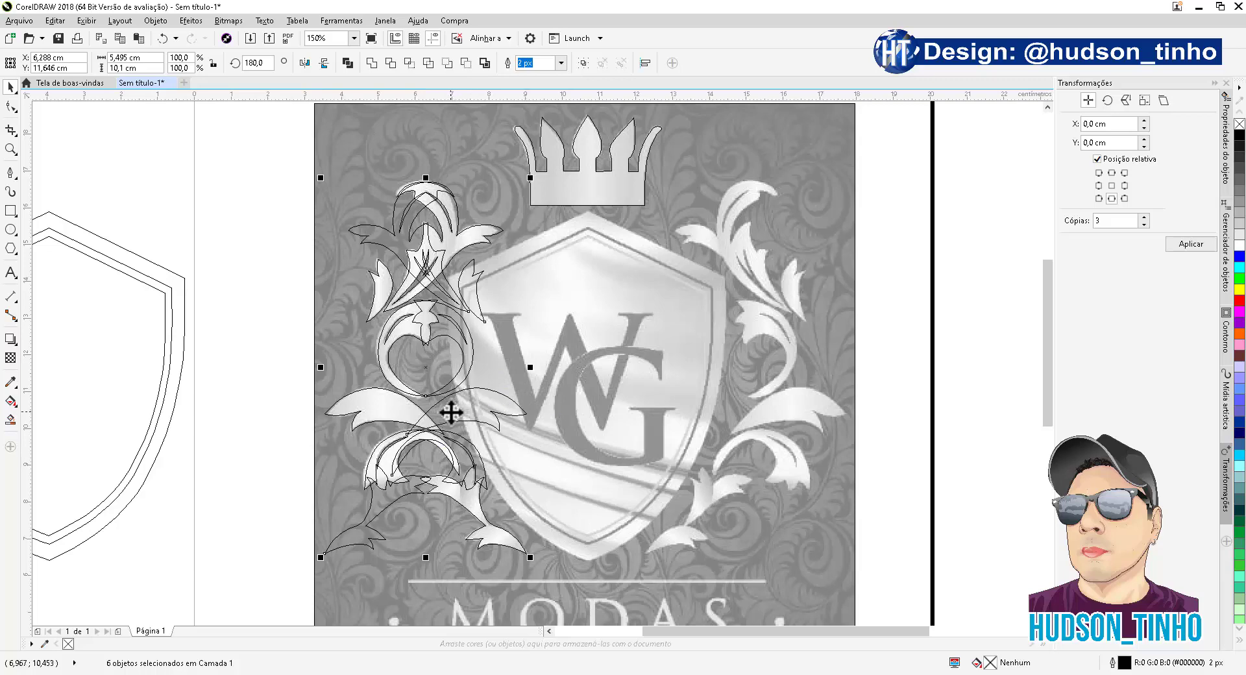
Step: Move the mirrored leaves horizontally onto the image's right-hand leaf ornaments, centred at about X 15.07 cm
left_click_drag(452, 412, 490, 416)
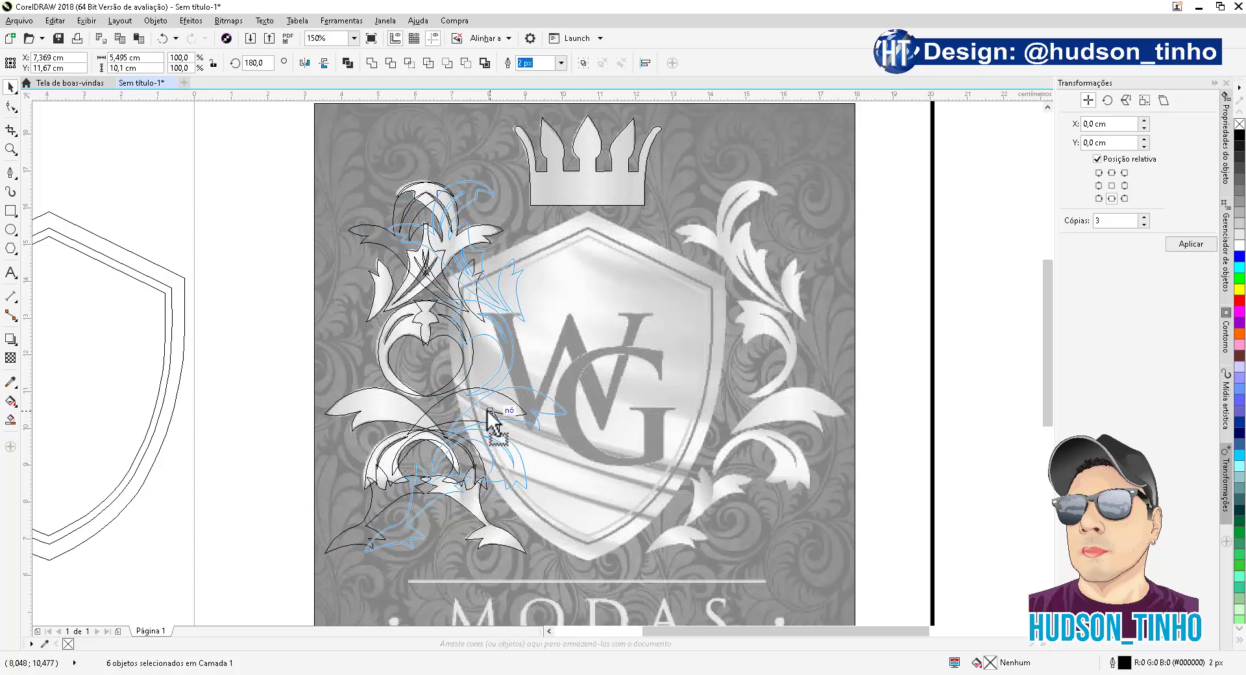
left_click_drag(488, 411, 773, 414)
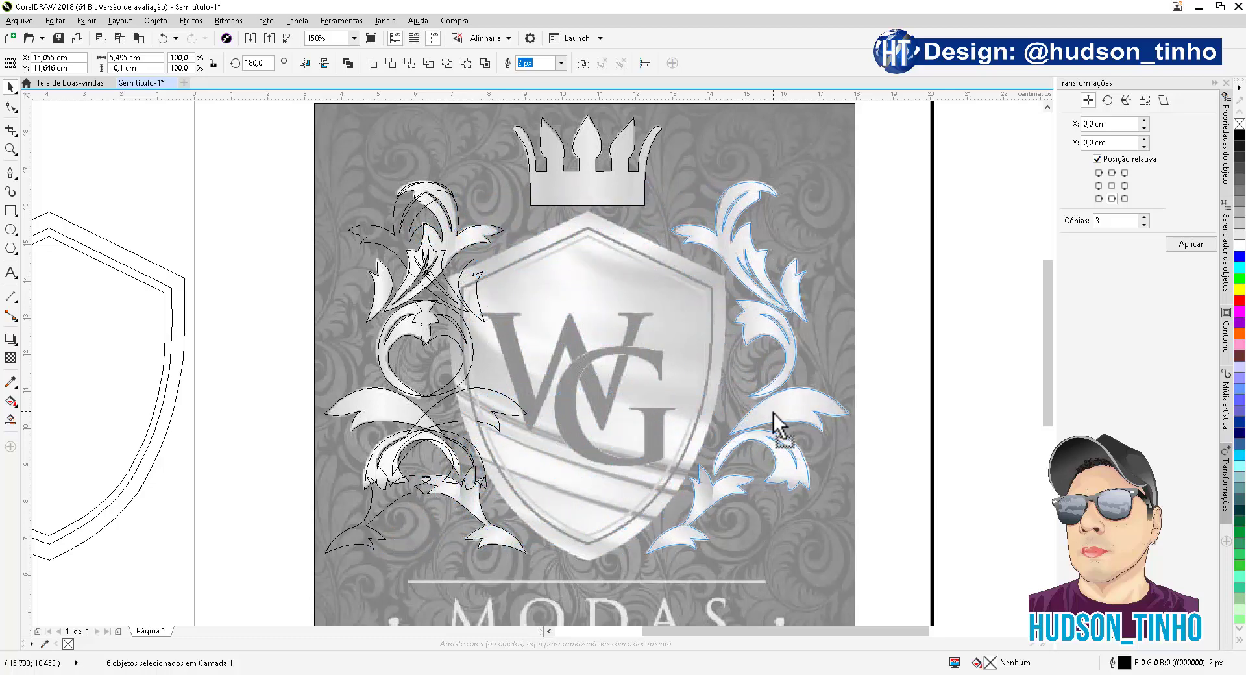
left_click_drag(773, 413, 775, 414)
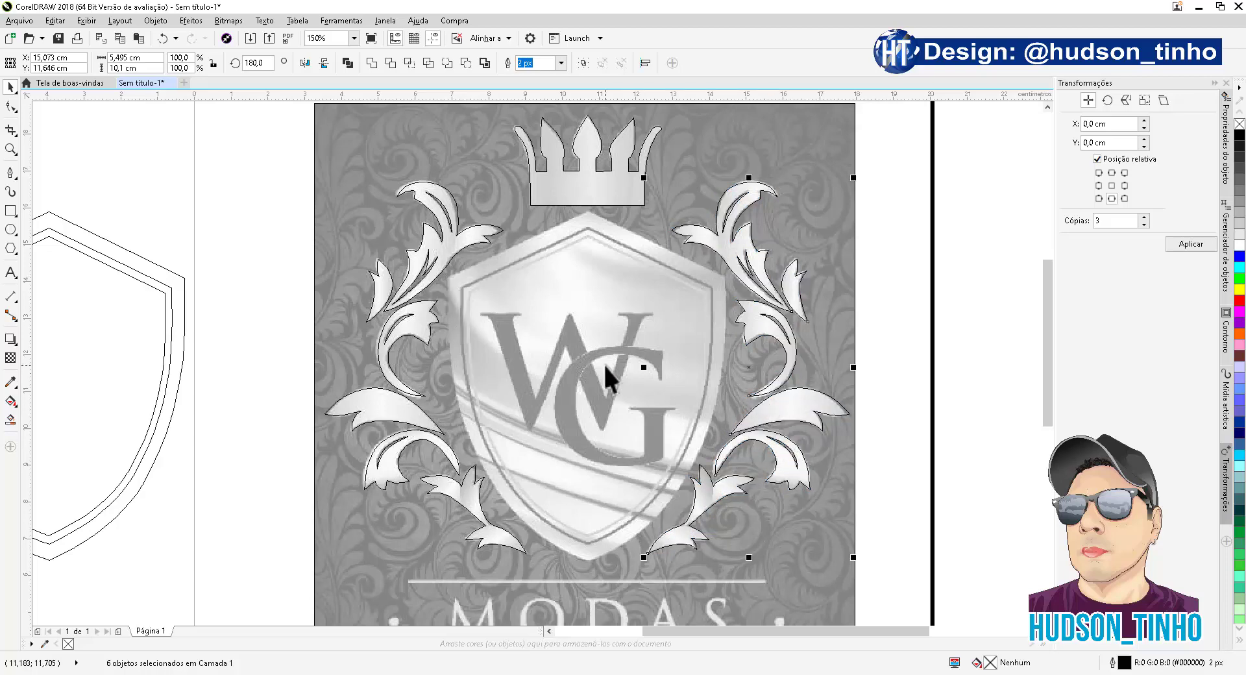
Step: Select the traced crown and both sets of leaf ornaments and move them off the image to surround the traced shield outline
scroll(616, 360, "down", 1)
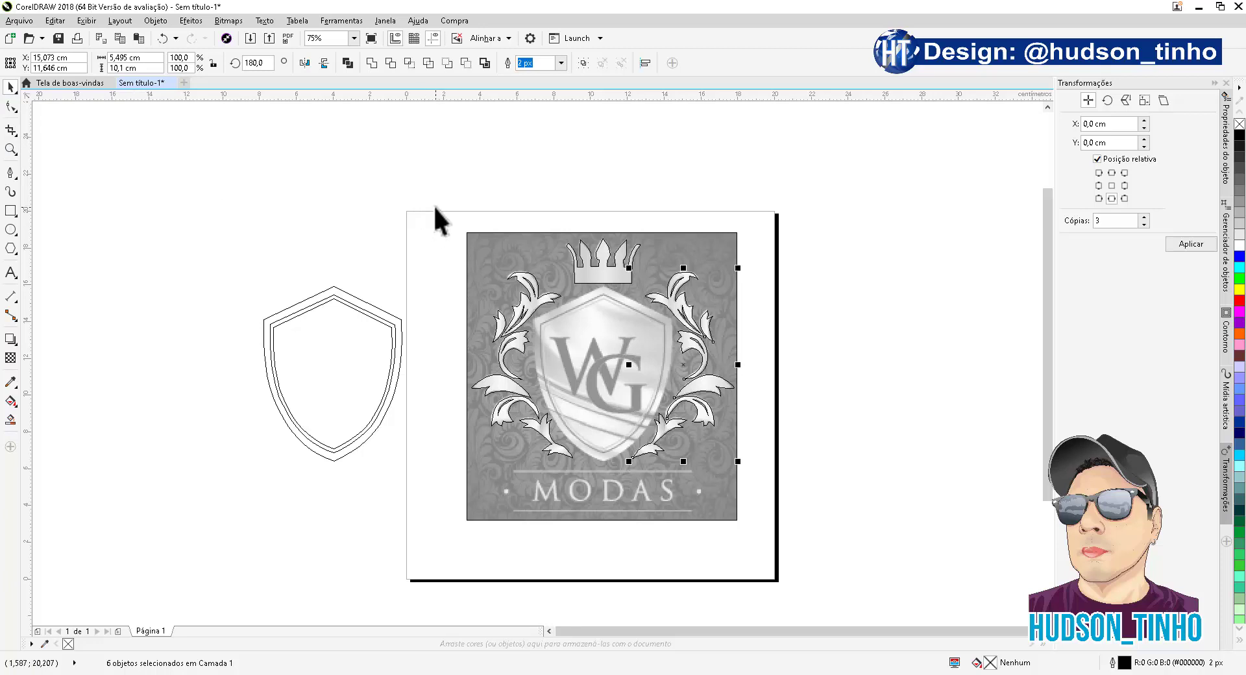
left_click_drag(435, 207, 772, 483)
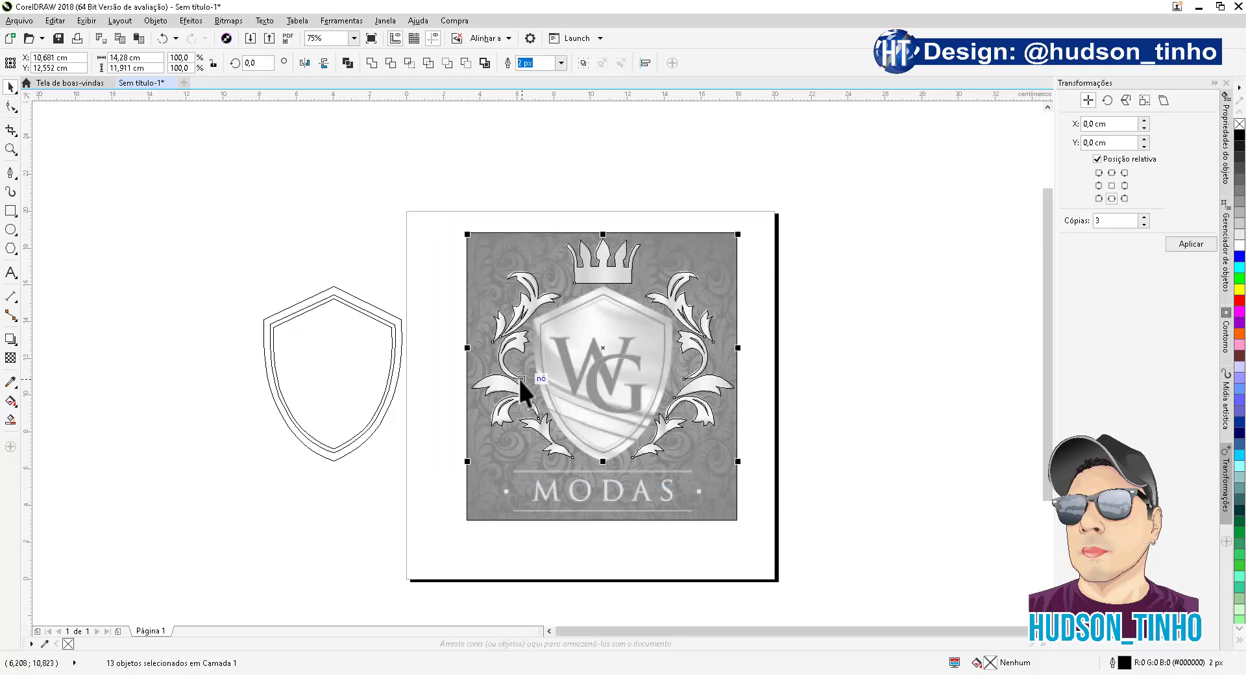
key("c")
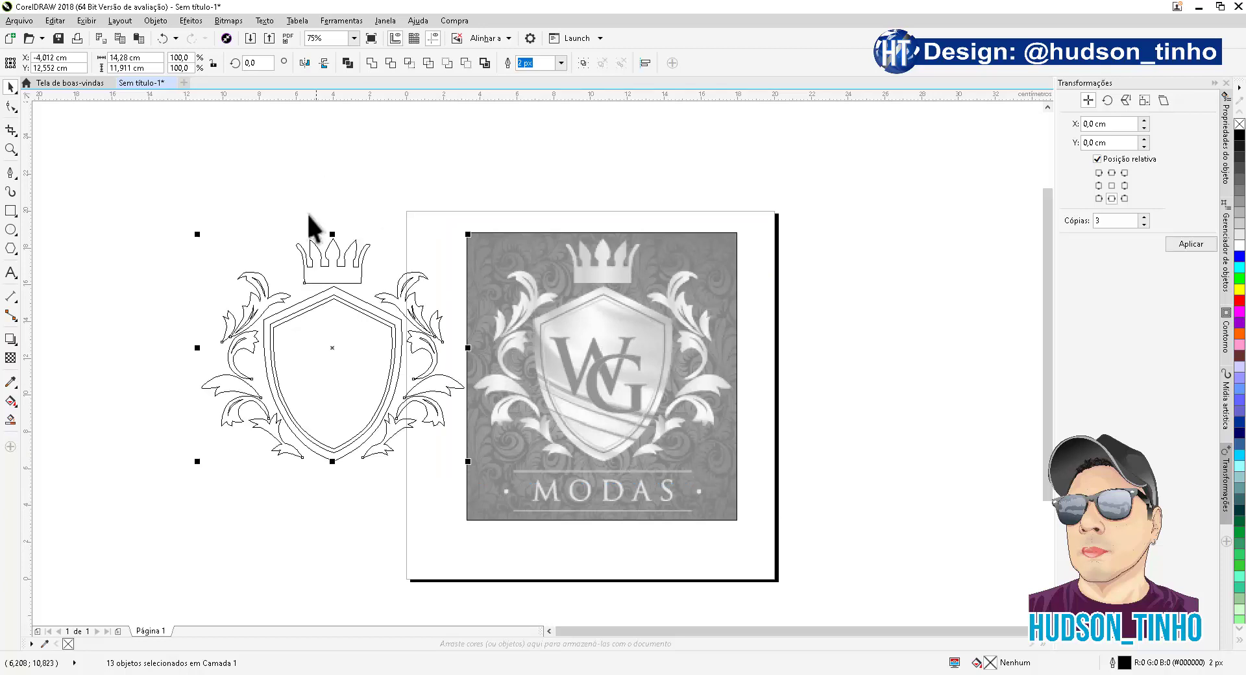
left_click(235, 232)
scroll(350, 271, "up", 2)
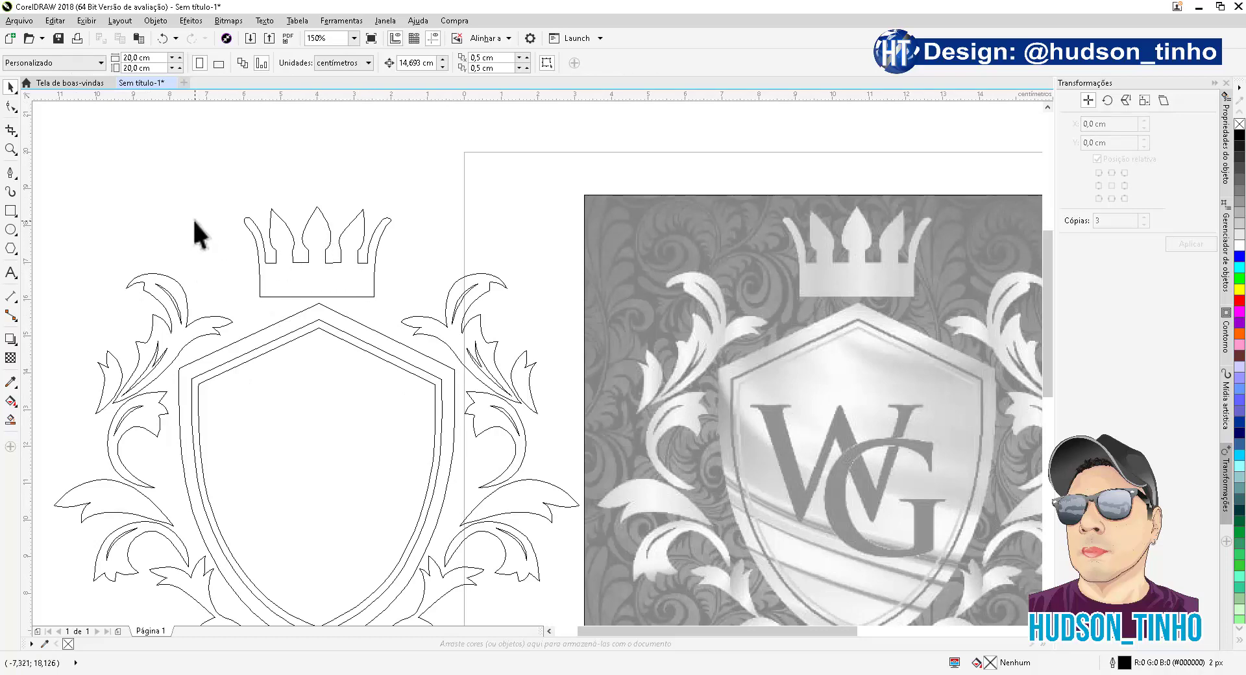
scroll(367, 250, "down", 2)
scroll(368, 286, "up", 2)
scroll(331, 244, "down", 2)
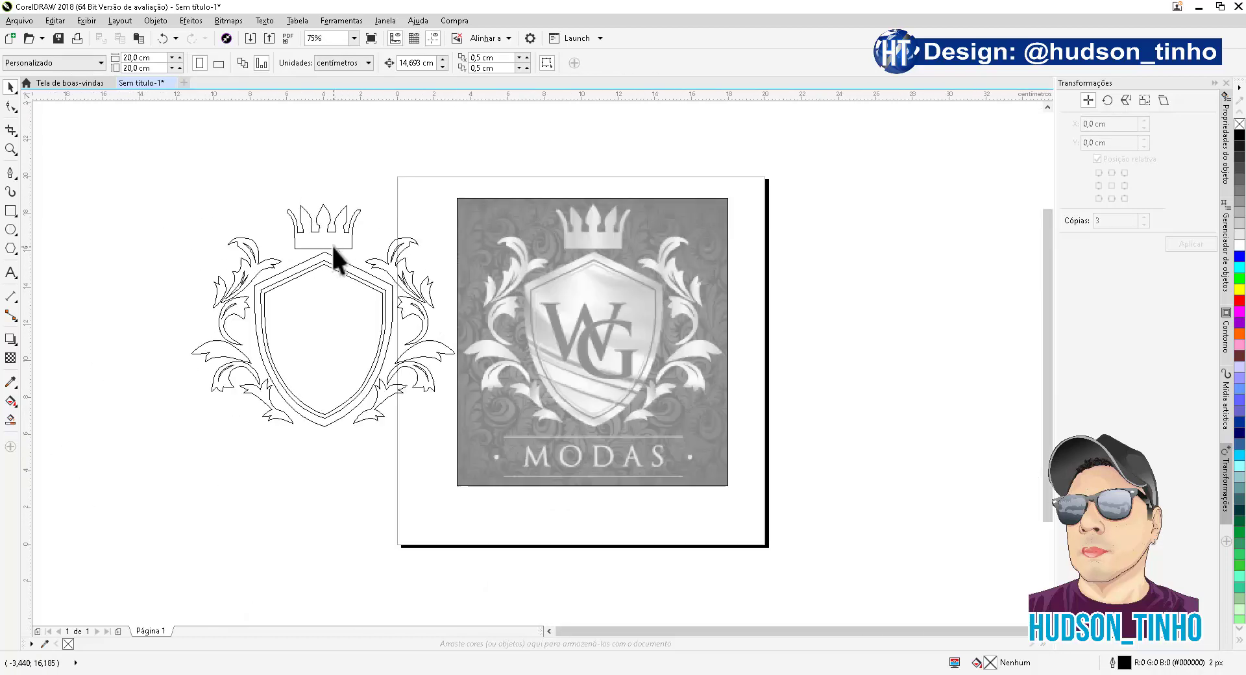
Step: Draw a thin rectangle about 9.73 × 0.10 cm over the line above MODAS and copy it onto the line below
scroll(677, 438, "up", 2)
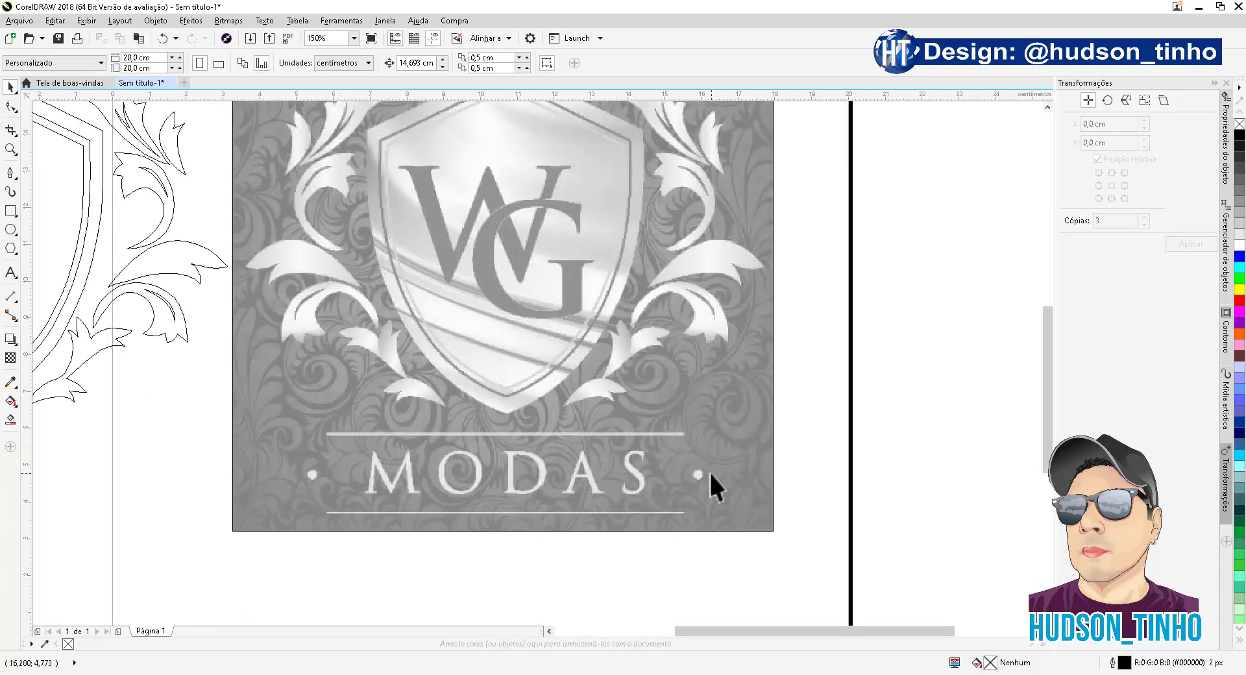
left_click(10, 211)
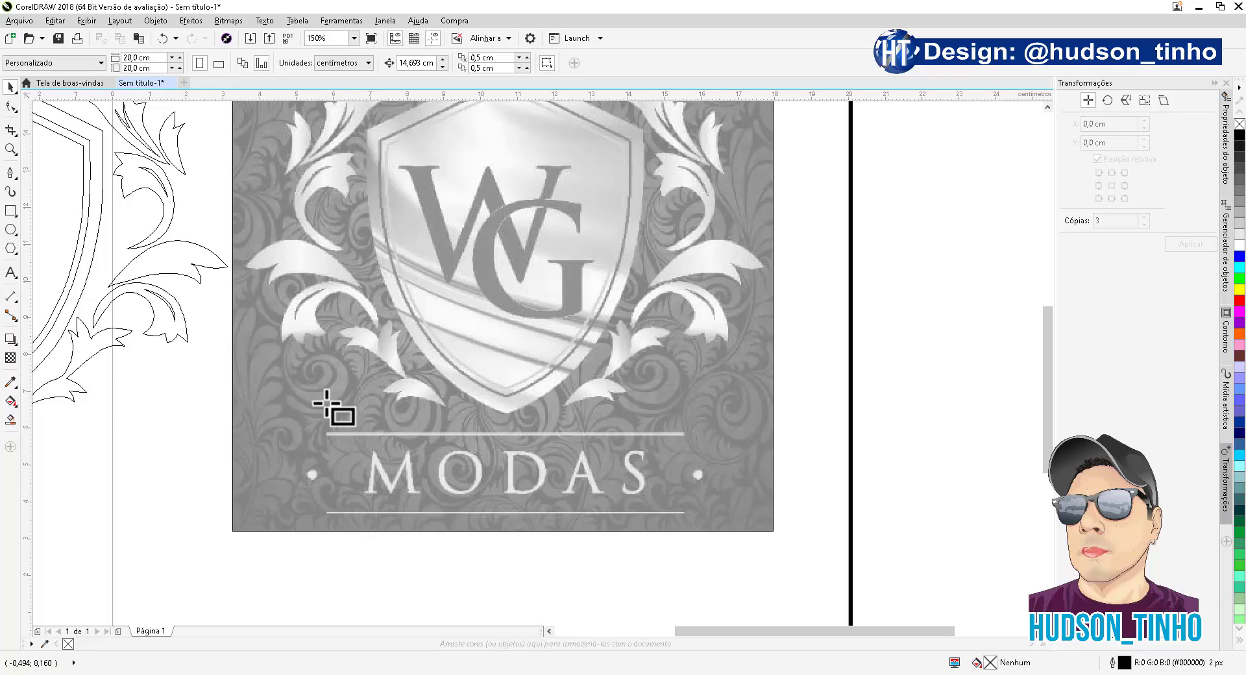
scroll(339, 431, "up", 2)
left_click_drag(316, 431, 950, 435)
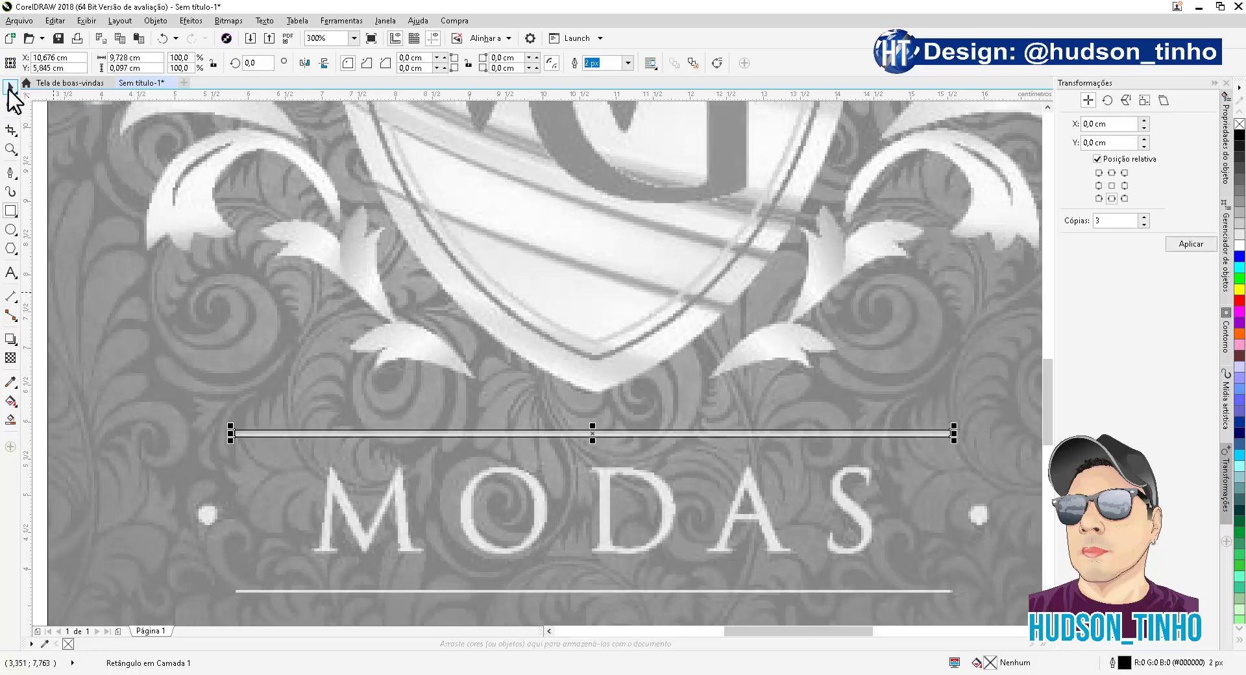
left_click(11, 87)
left_click_drag(565, 433, 570, 589)
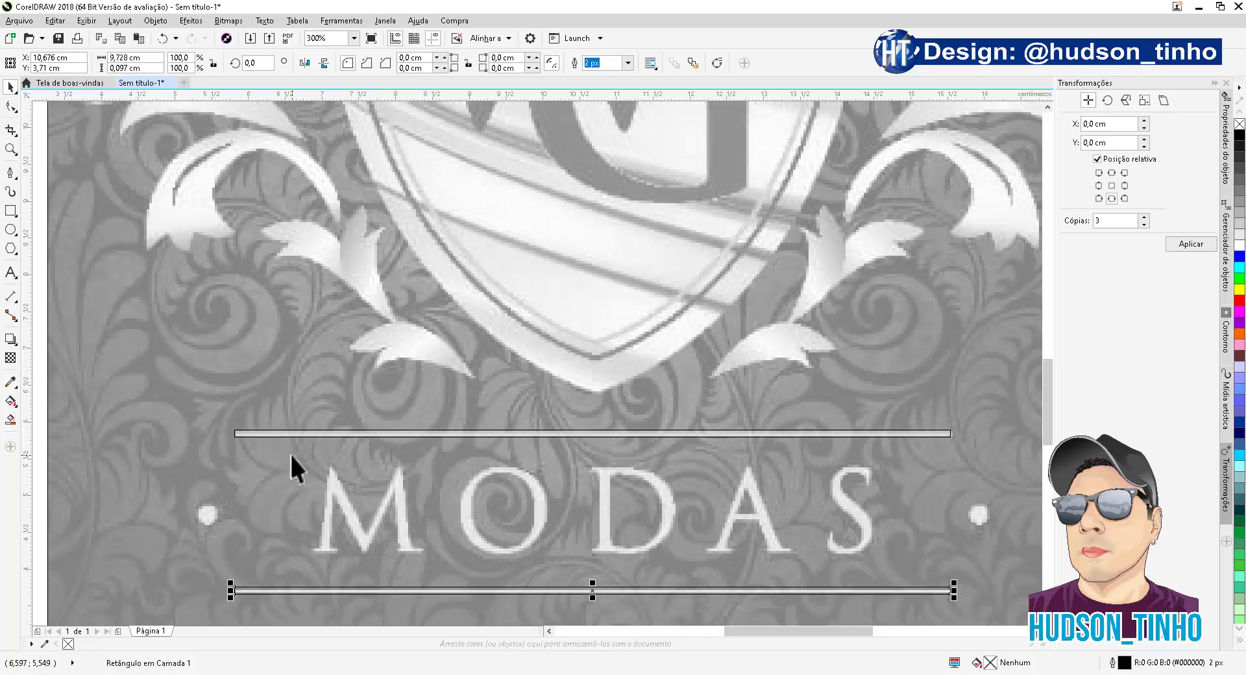
Step: Draw a circle about 0.27 cm in diameter over the dot to the left of MODAS
scroll(309, 431, "down", 1)
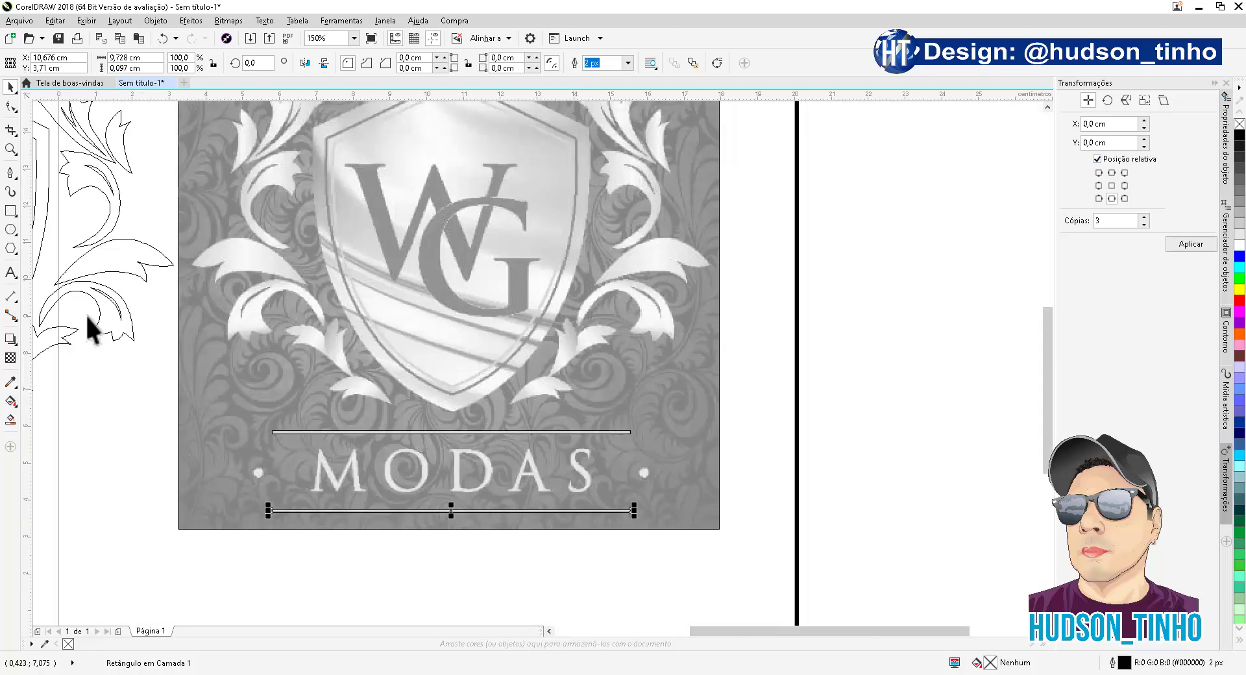
left_click(11, 229)
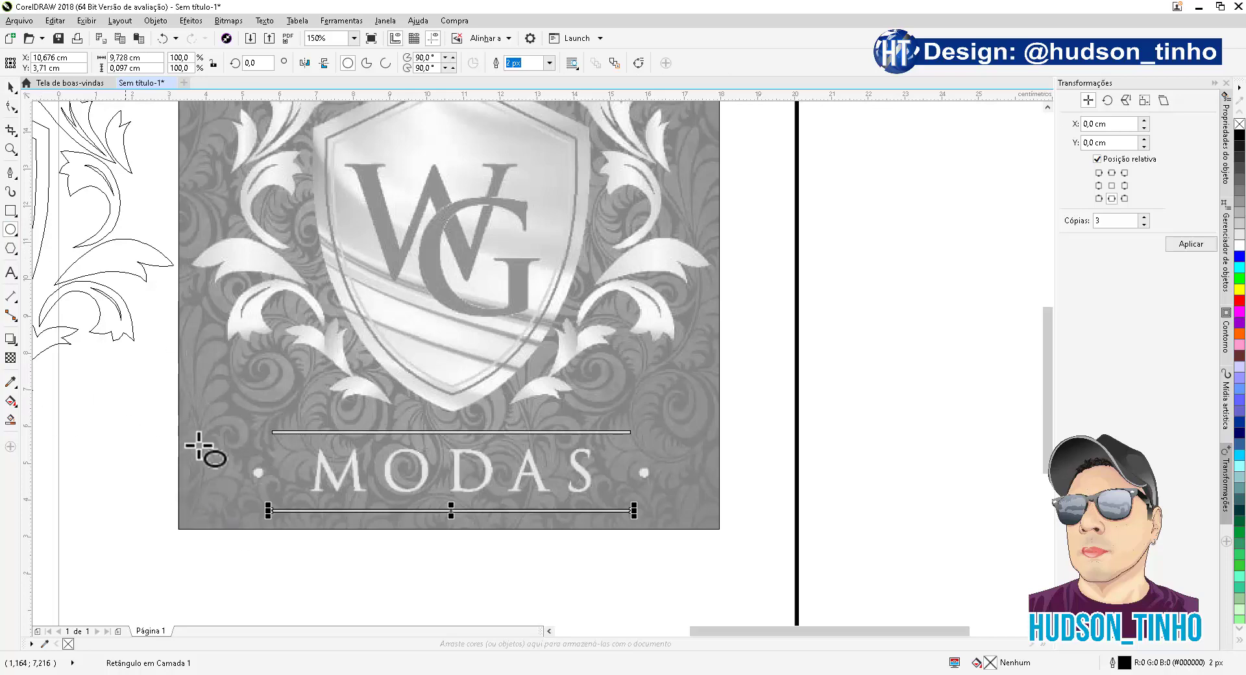
scroll(259, 473, "up", 3)
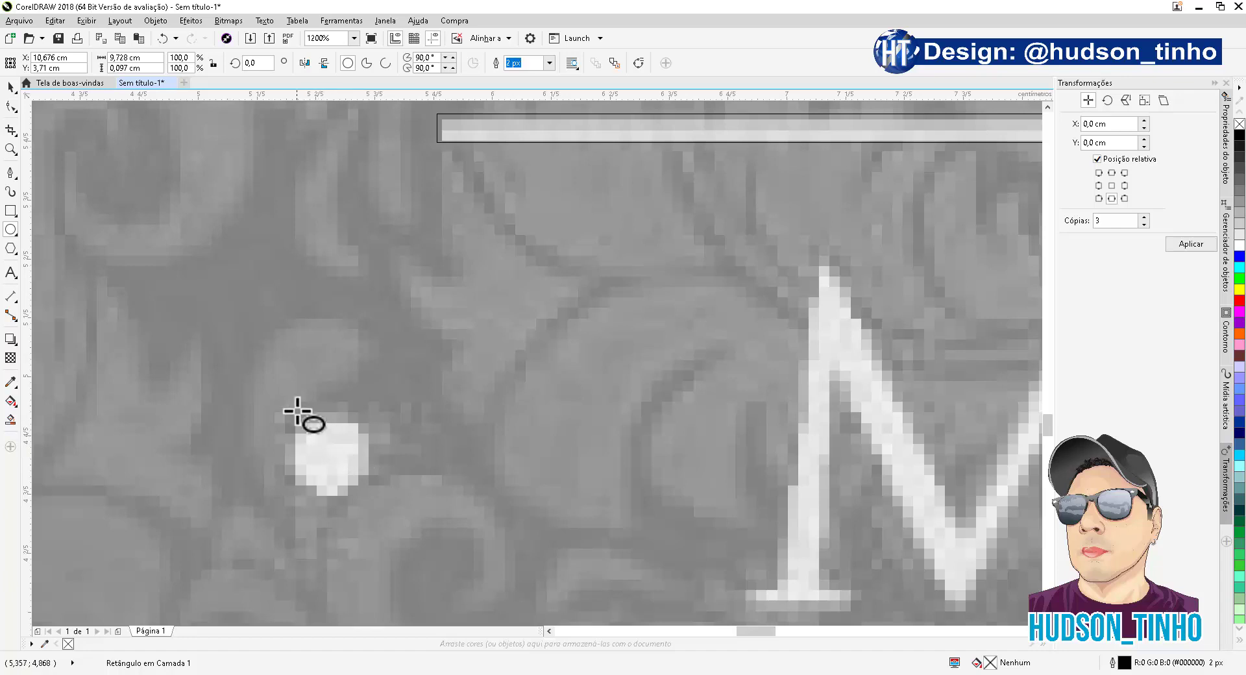
left_click_drag(288, 414, 367, 485)
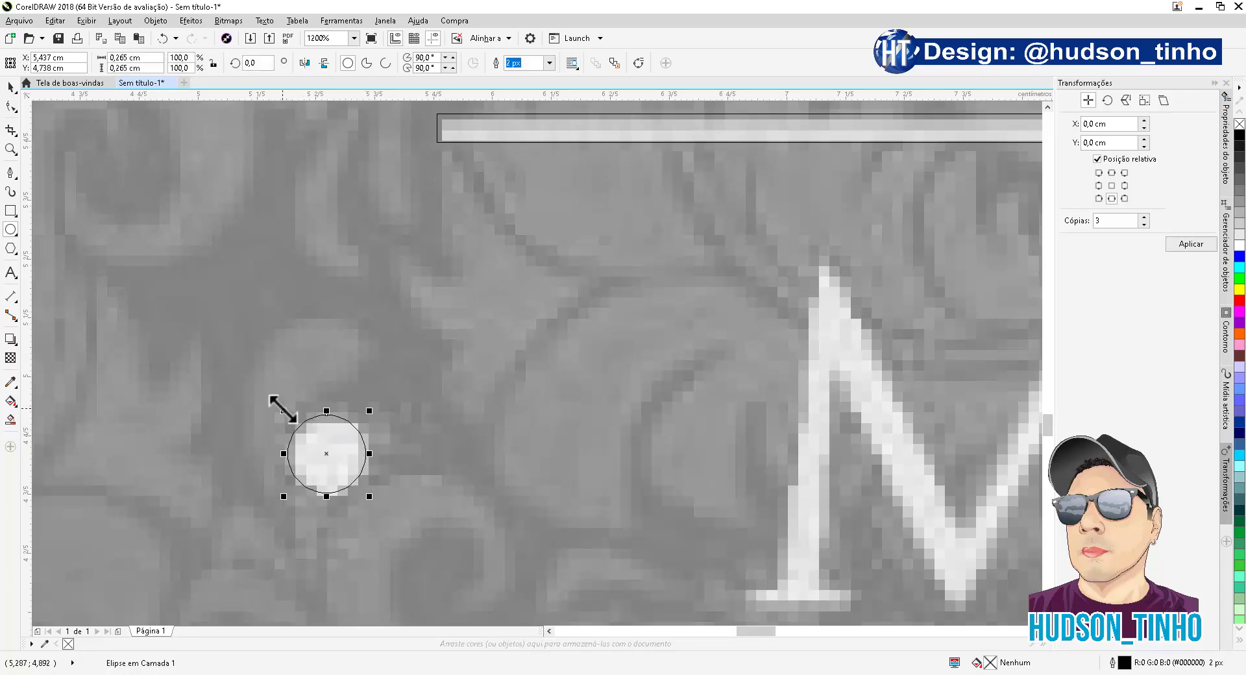
scroll(279, 410, "down", 1)
scroll(274, 406, "down", 1)
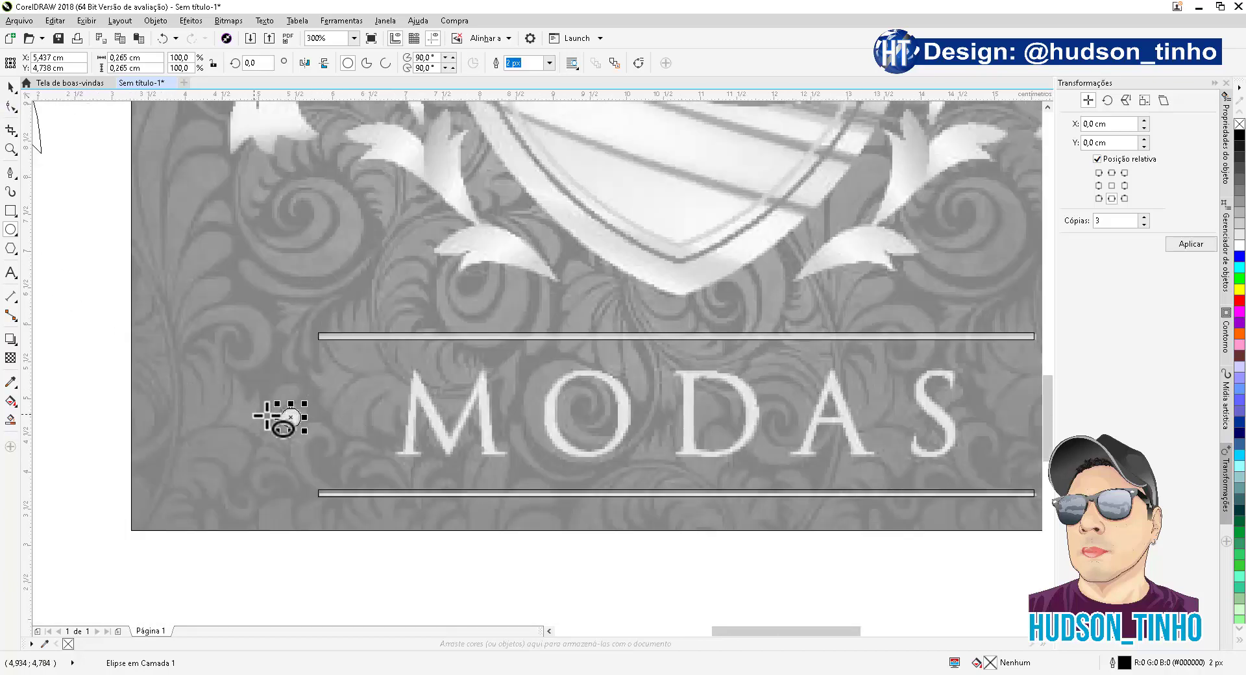
Step: Copy the small circle horizontally onto the dot to the right of MODAS
left_click(10, 86)
scroll(268, 382, "down", 1)
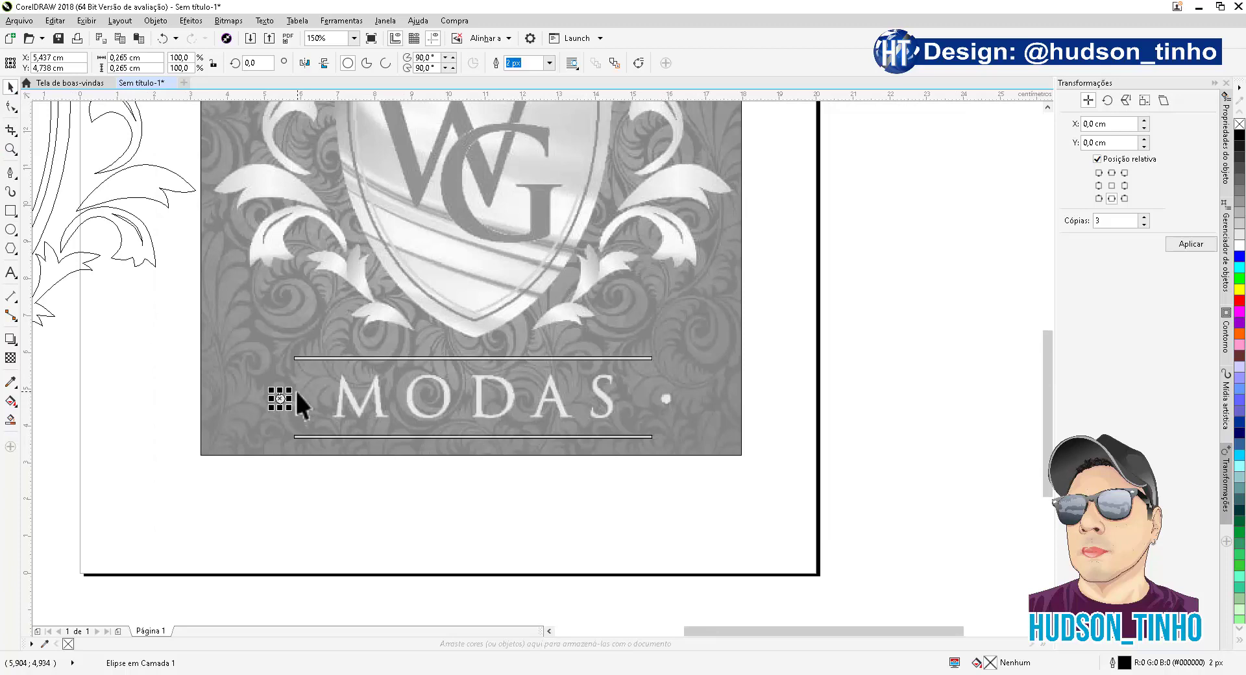
scroll(295, 393, "up", 1)
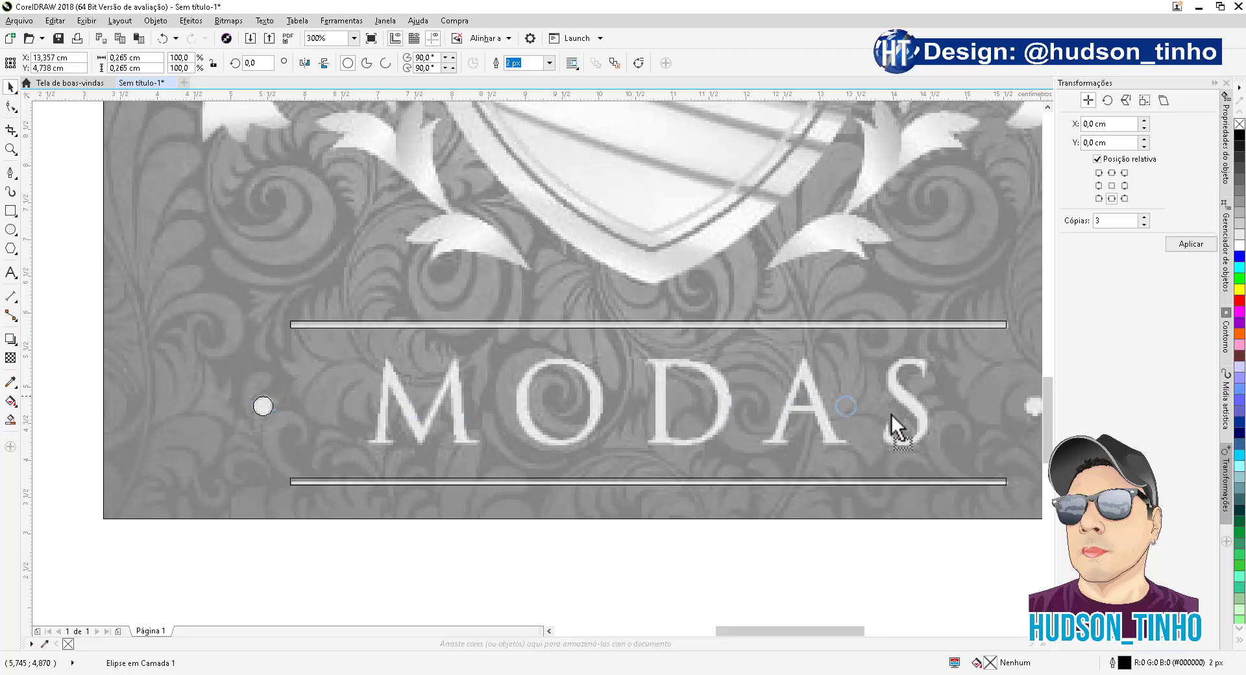
left_click_drag(1028, 413, 1033, 414)
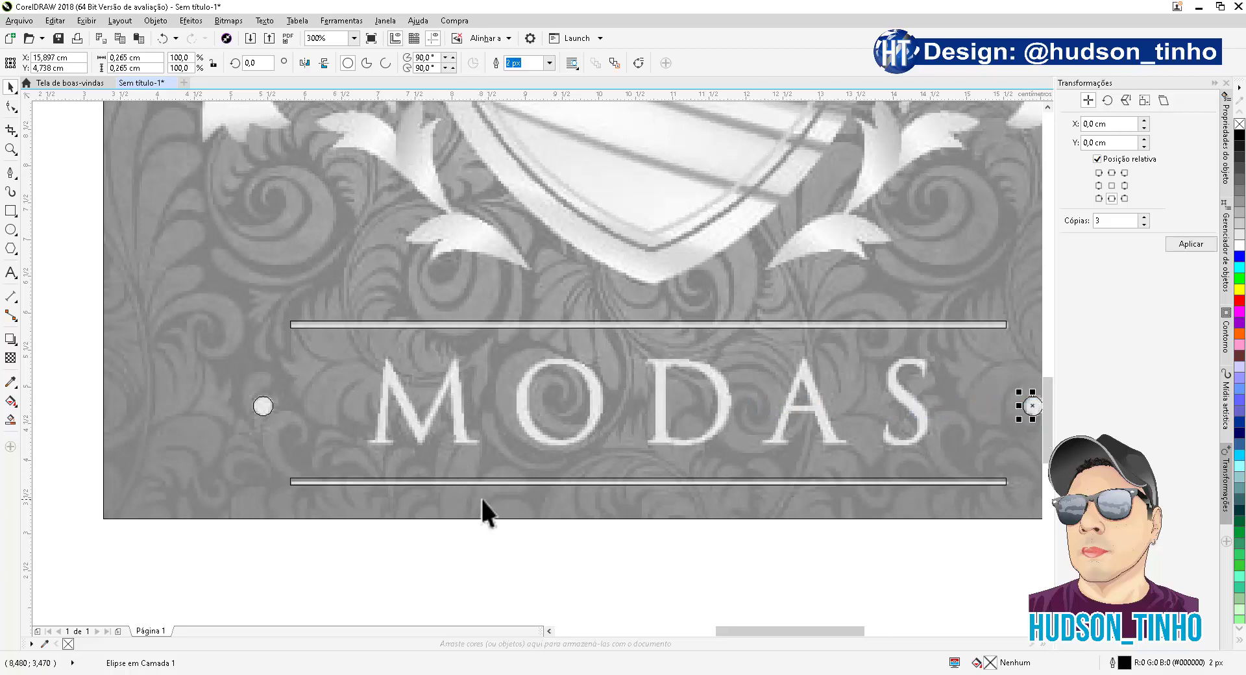
left_click(461, 567)
Step: Select the two thin rectangles and both circles around MODAS and move them off the image to beneath the traced shield
scroll(431, 494, "down", 2)
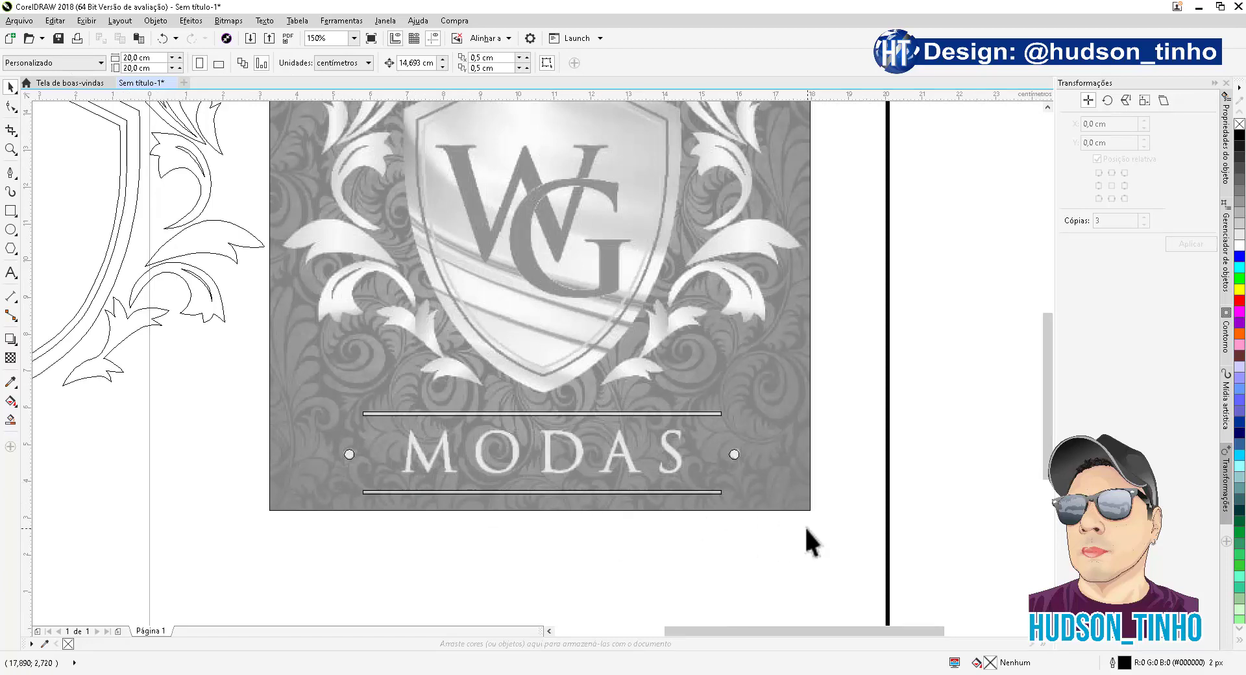
left_click_drag(815, 536, 284, 378)
scroll(506, 420, "down", 2)
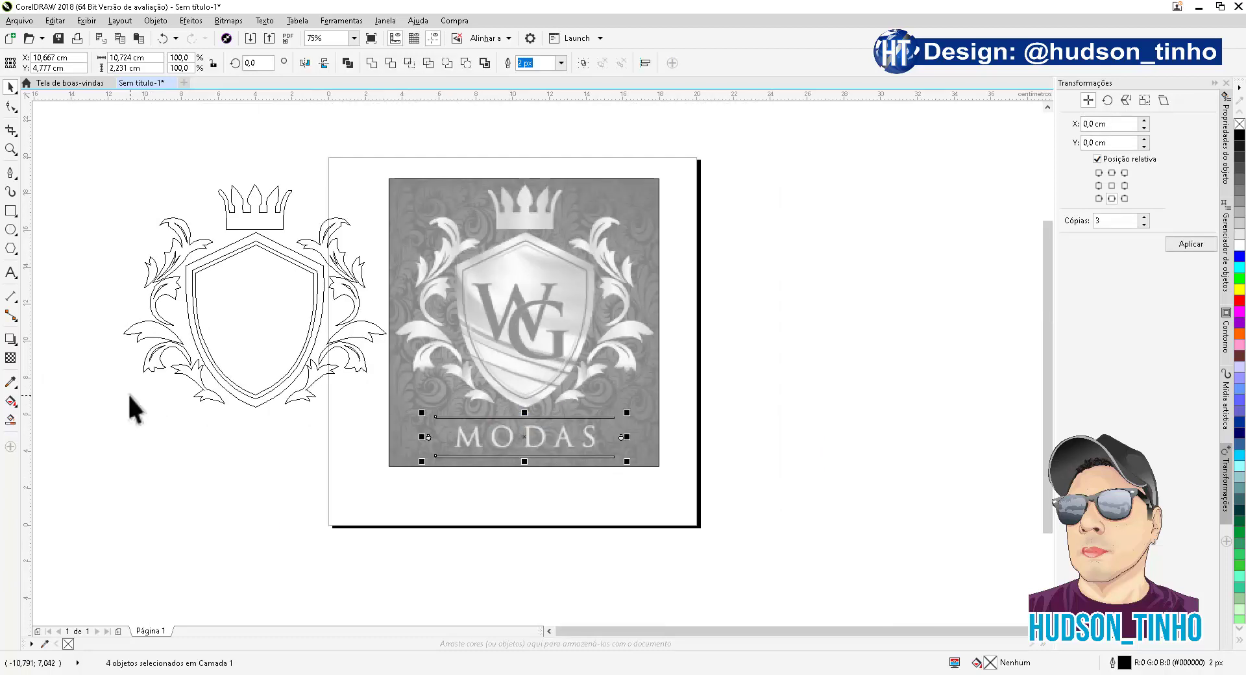
key("ctrl+z")
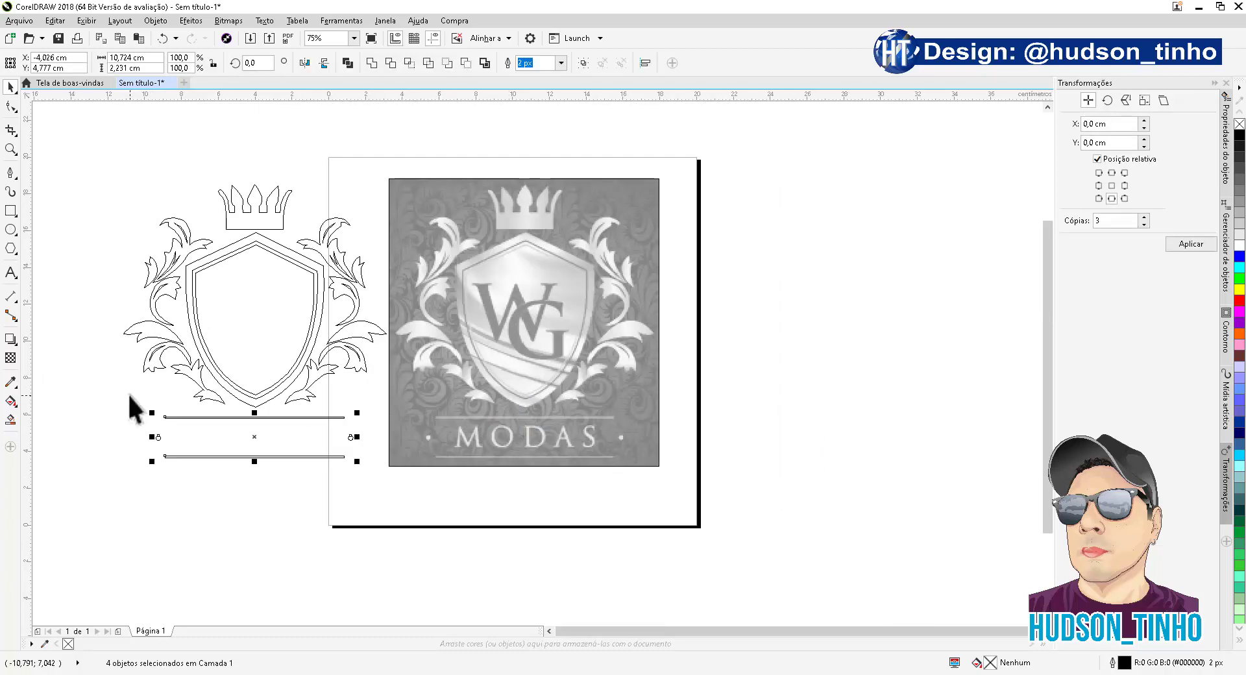
left_click(123, 388)
scroll(287, 400, "up", 2)
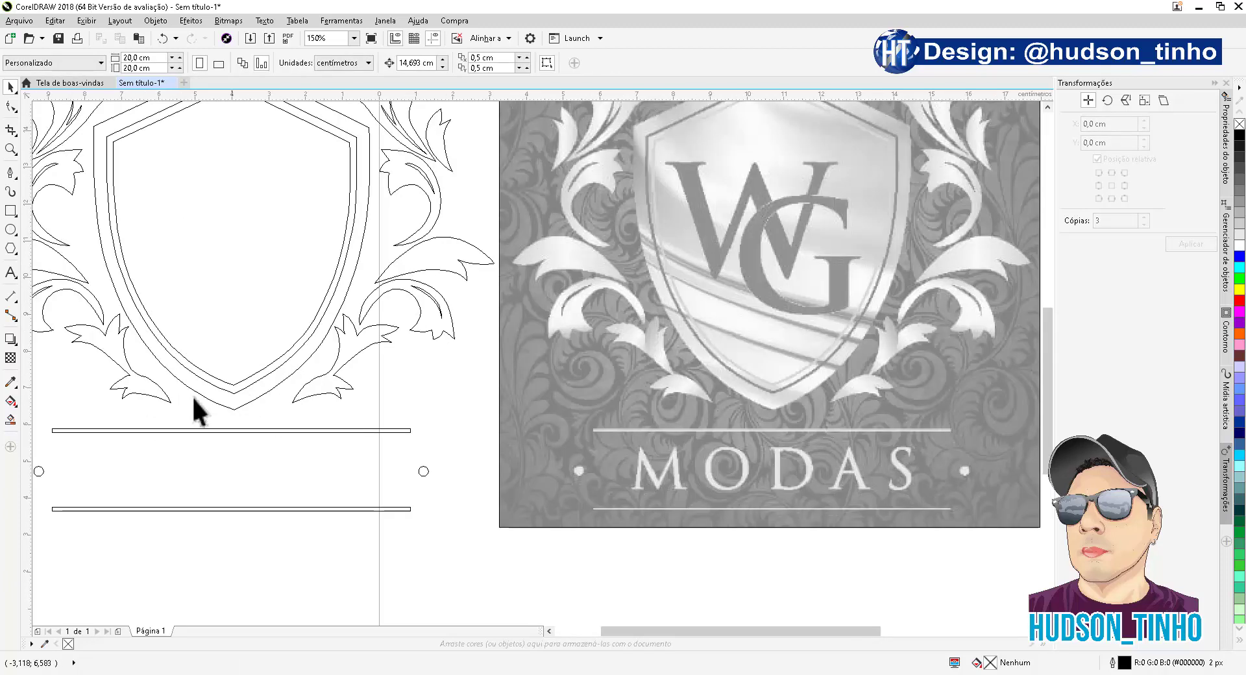
Step: Add the artistic text MODAS in Arial 24 pt near the MODAS lettering on the image
scroll(356, 444, "down", 2)
scroll(625, 454, "up", 2)
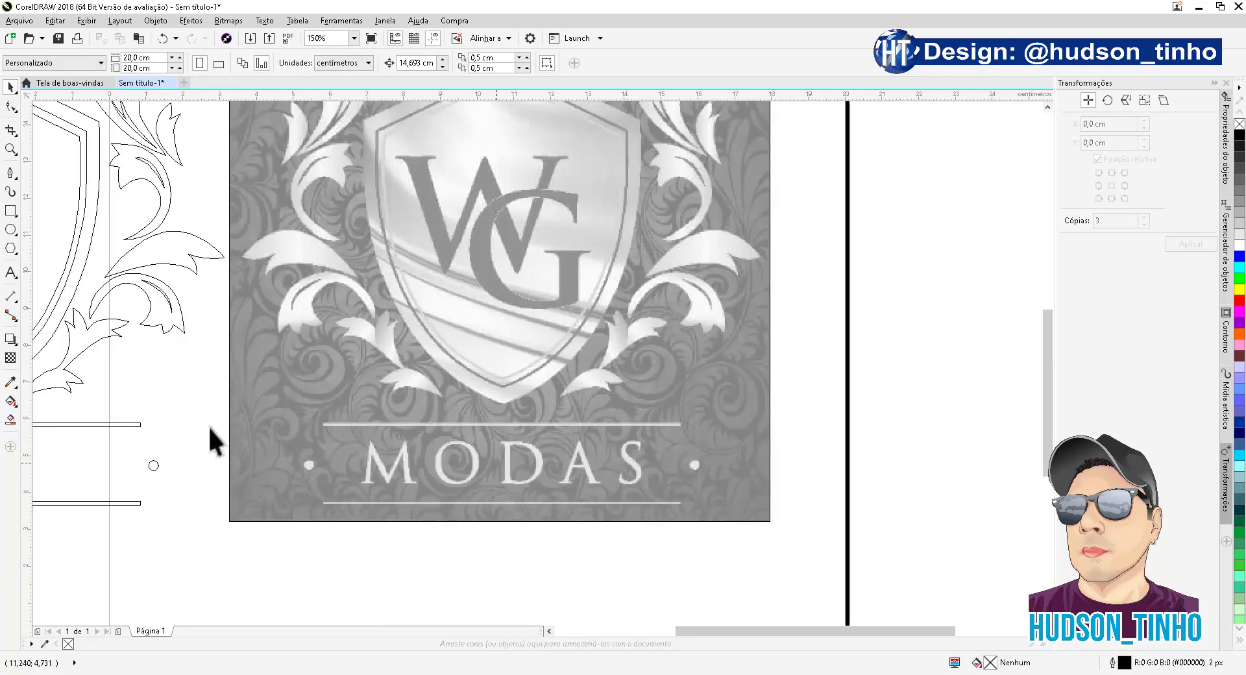
left_click(10, 273)
scroll(378, 493, "up", 2)
left_click(371, 499)
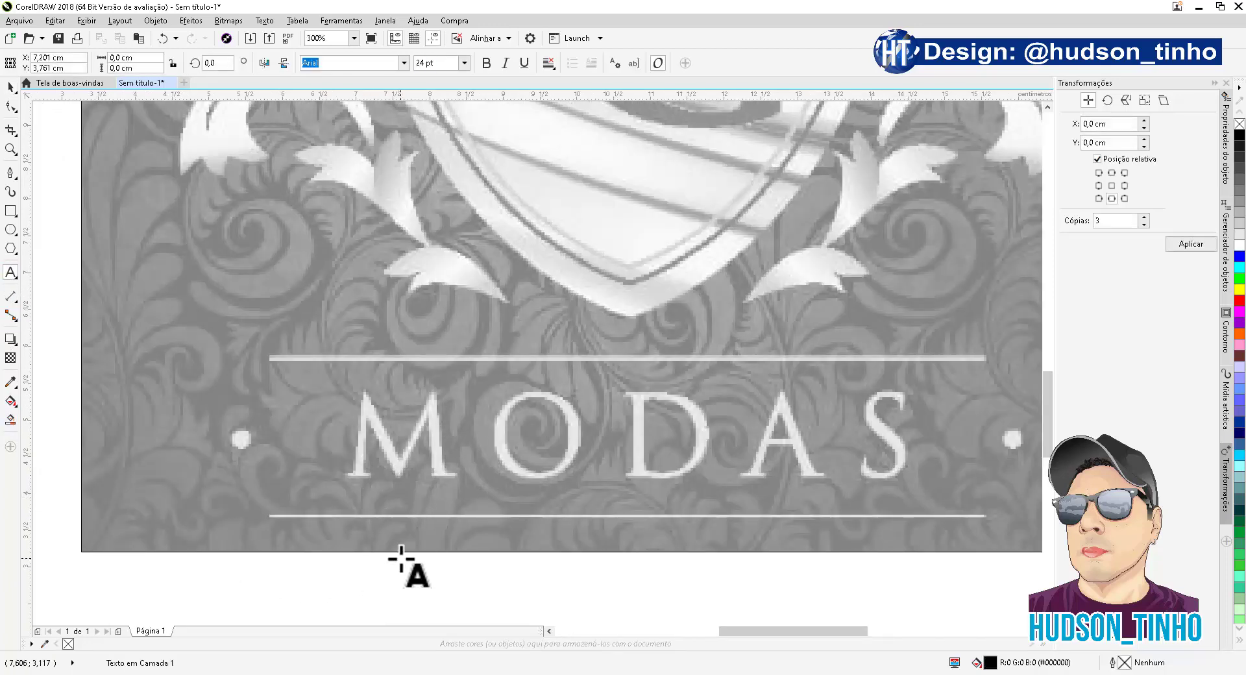
type("MODAS")
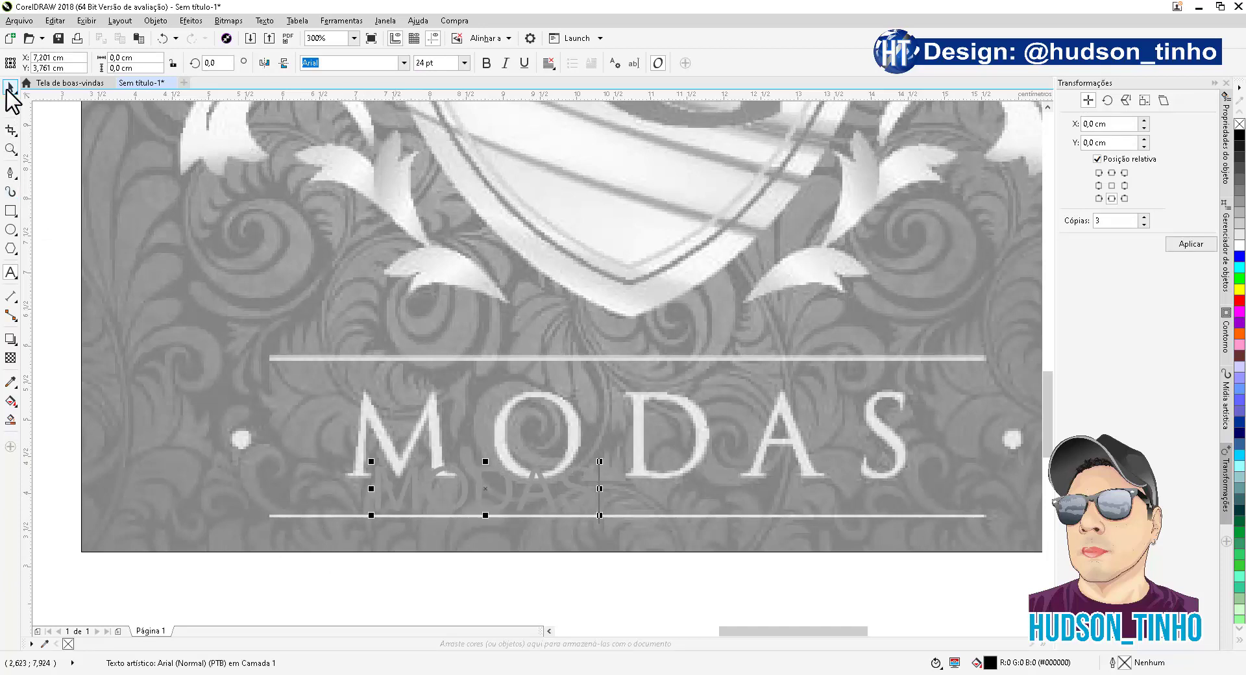
left_click(10, 87)
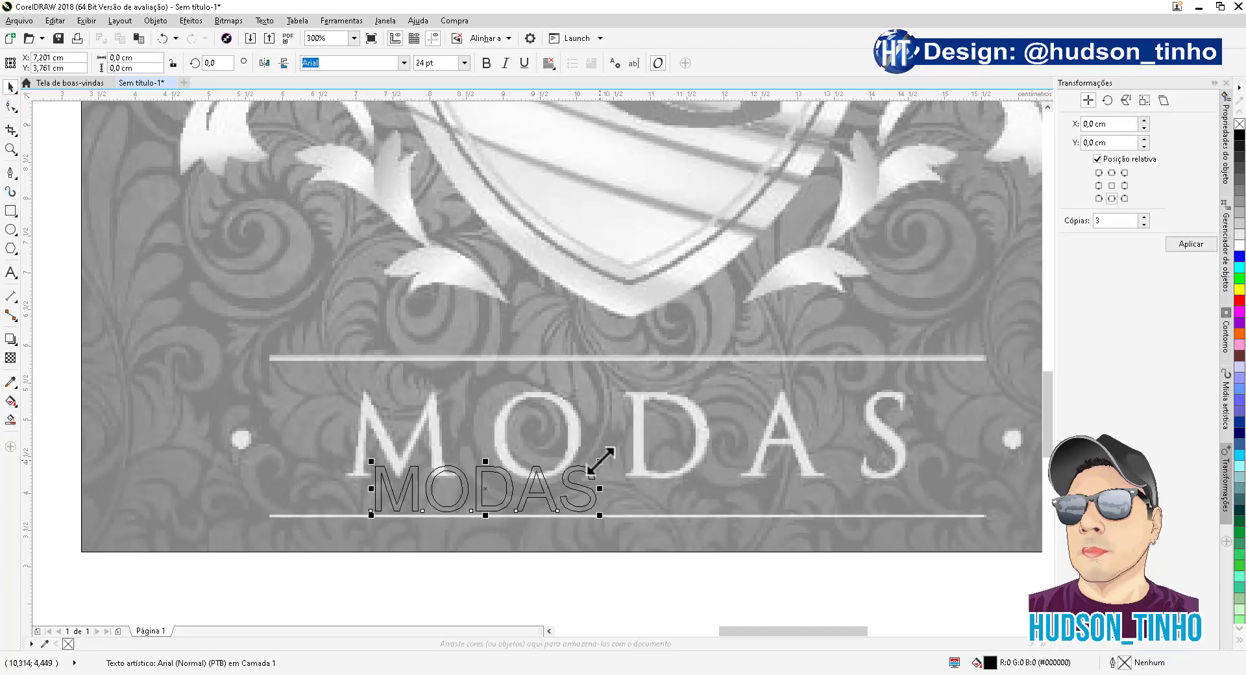
Step: Scale and stretch the MODAS text to about 7.47 × 1.22 cm, aligned over the lettering in the image
left_click_drag(601, 461, 785, 402)
left_click_drag(762, 443, 884, 410)
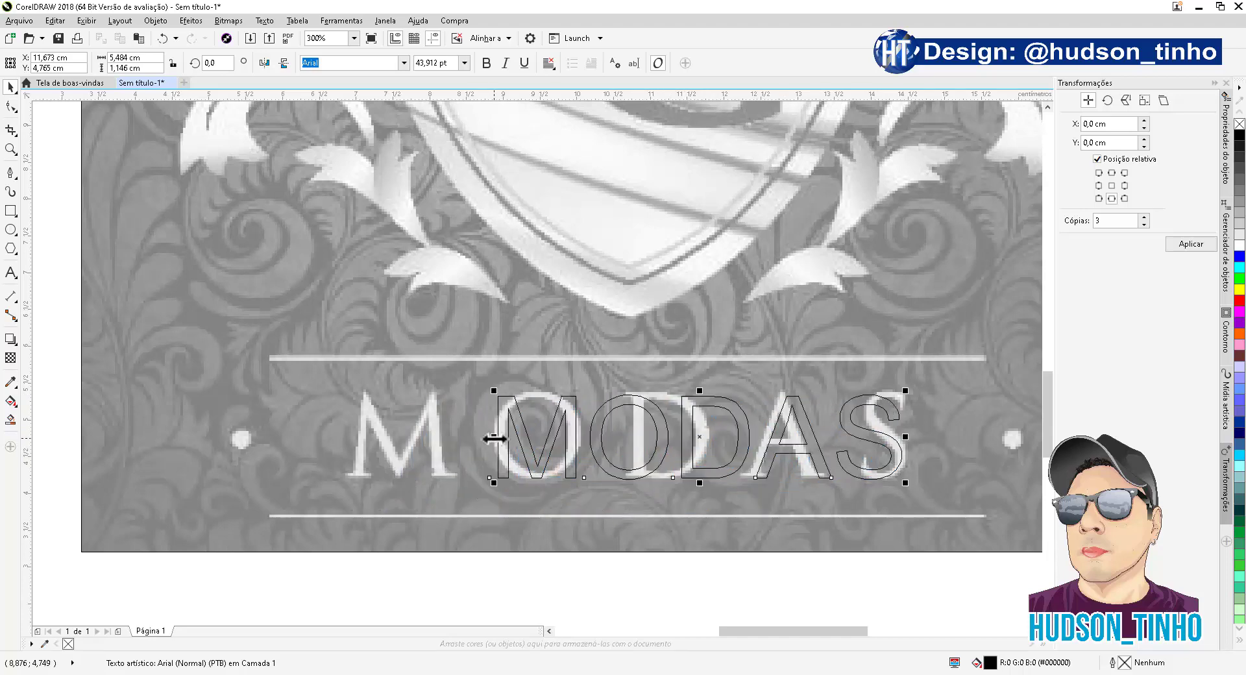
left_click_drag(494, 438, 348, 436)
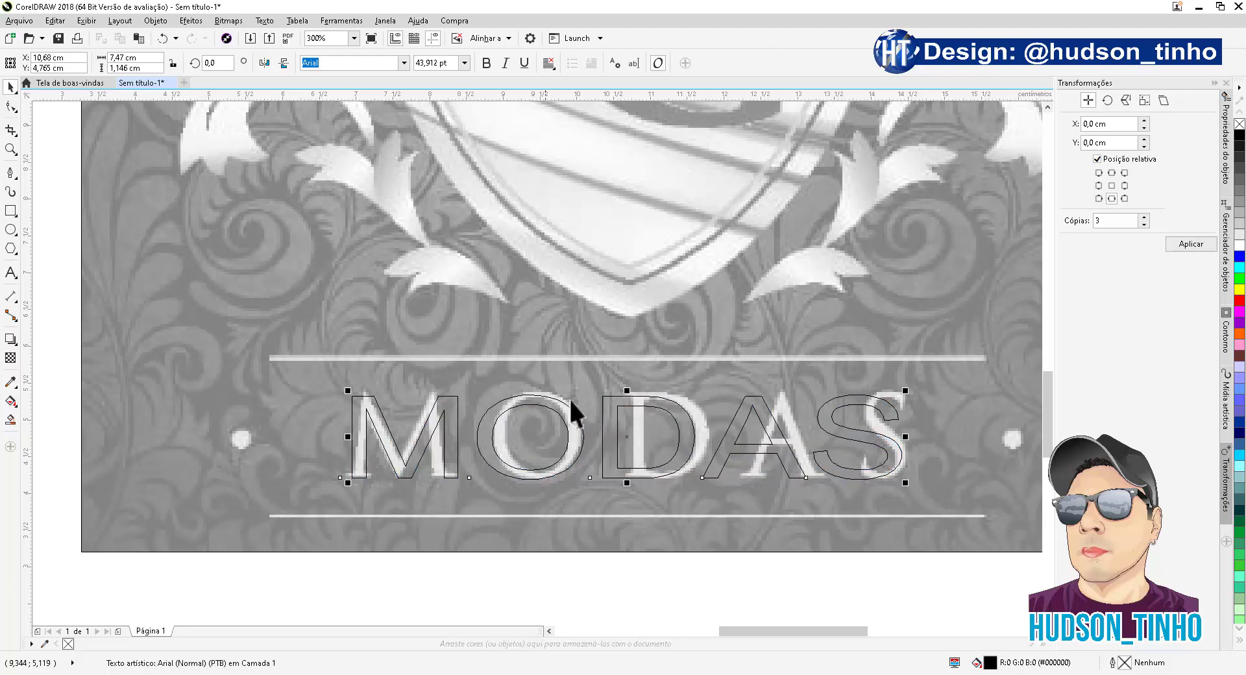
left_click_drag(631, 390, 626, 386)
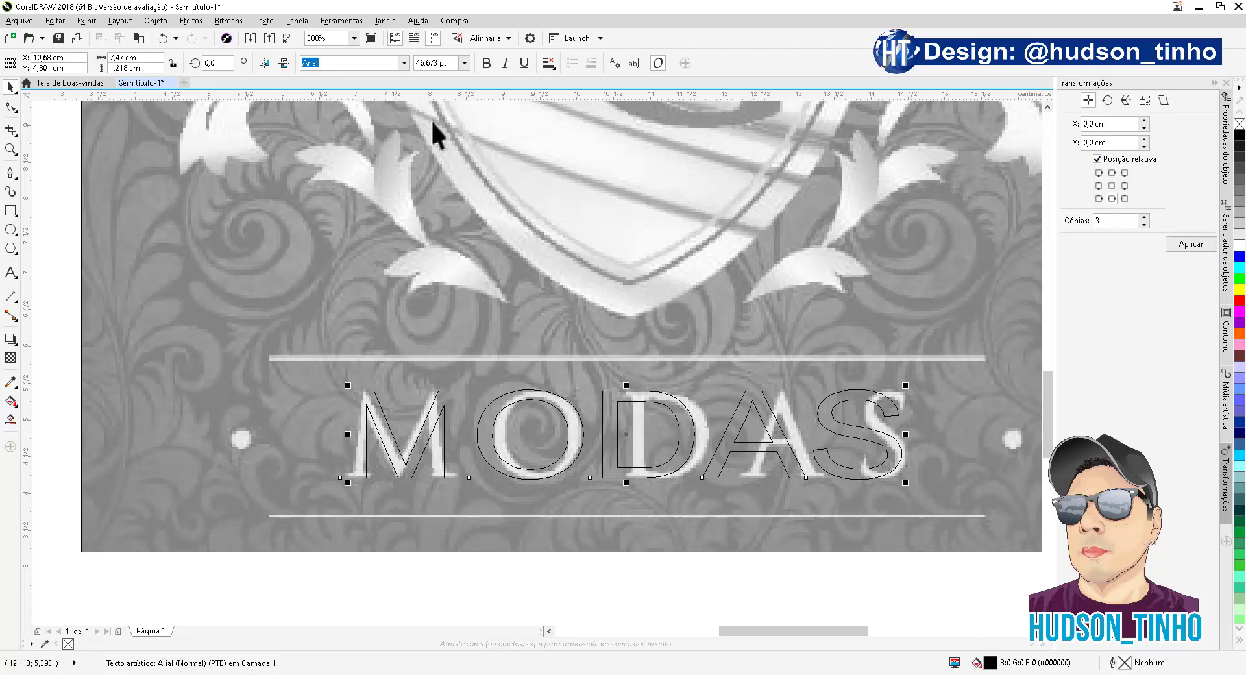
Step: Set the MODAS text's font to Baskerville Old Face and narrow it to about 6.71 cm so its M fits the image's M
left_click(405, 61)
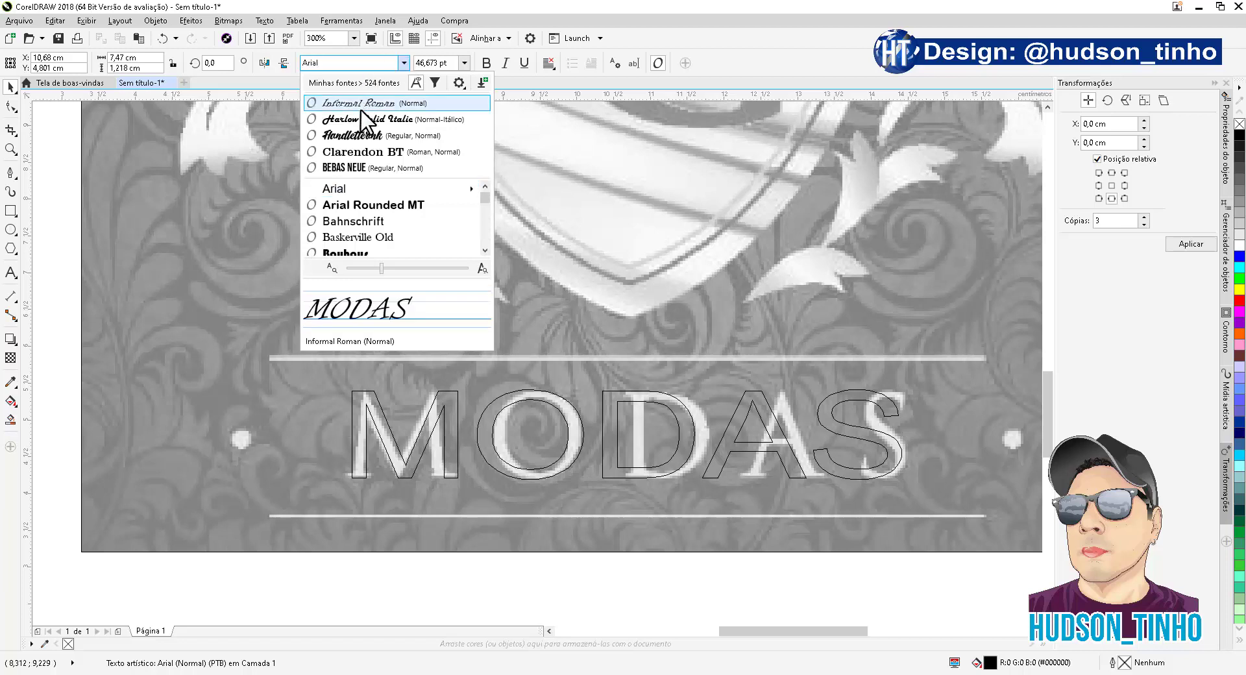
left_click(365, 237)
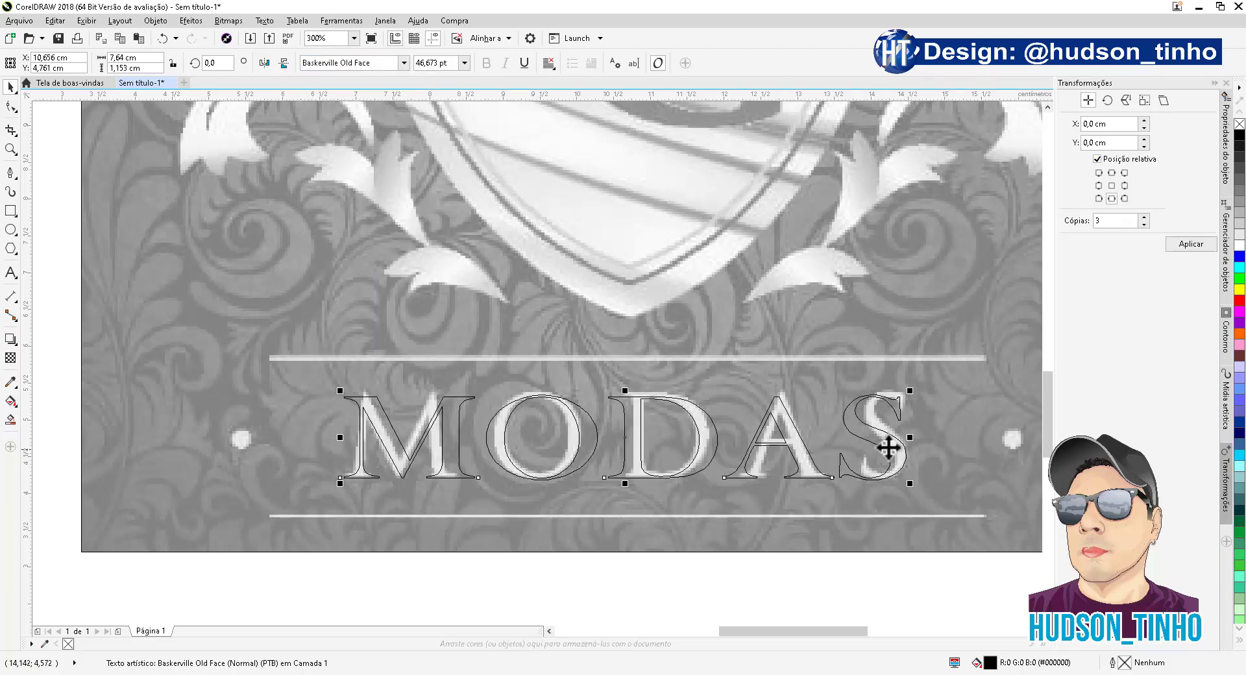
left_click_drag(911, 439, 821, 437)
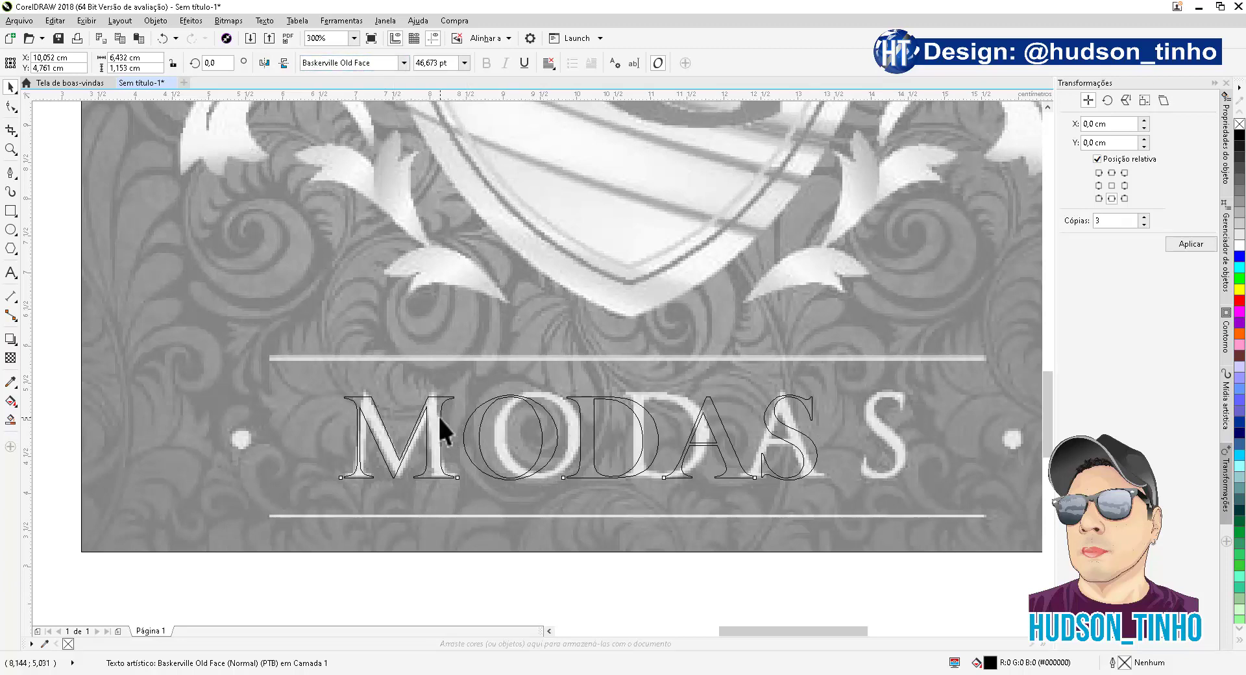
left_click_drag(438, 416, 446, 413)
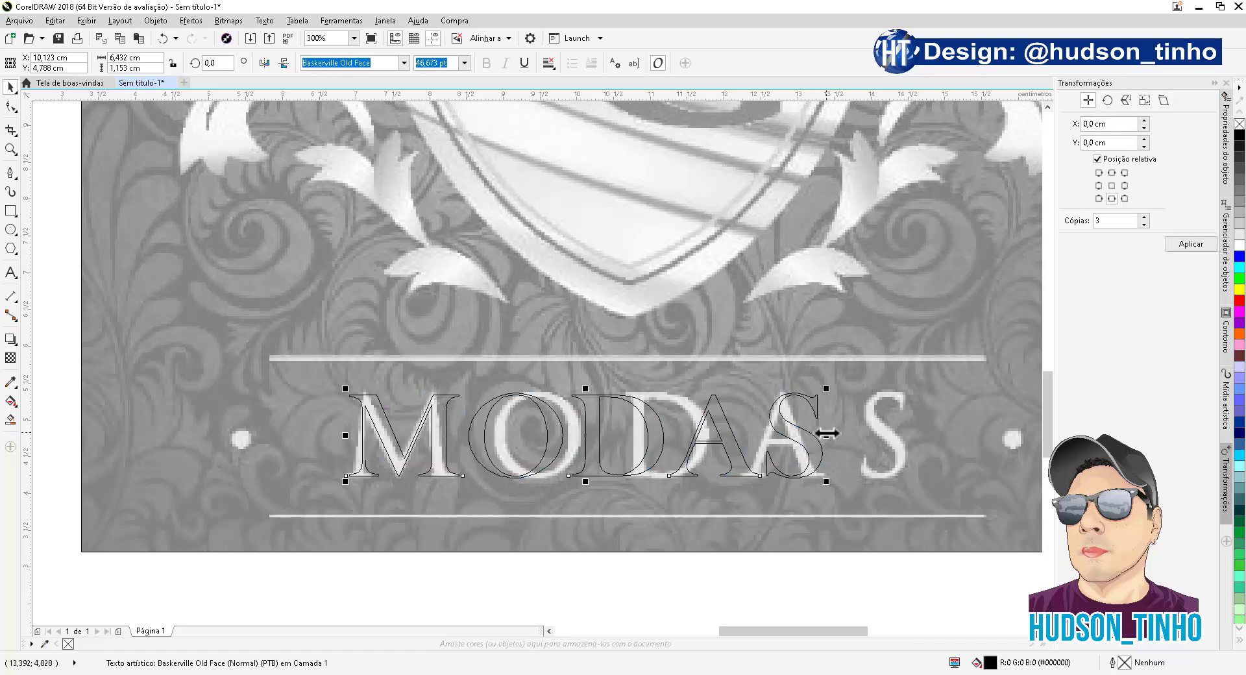
mouse_move(828, 435)
left_mouse_down()
mouse_move(909, 426)
mouse_move(847, 435)
left_mouse_up()
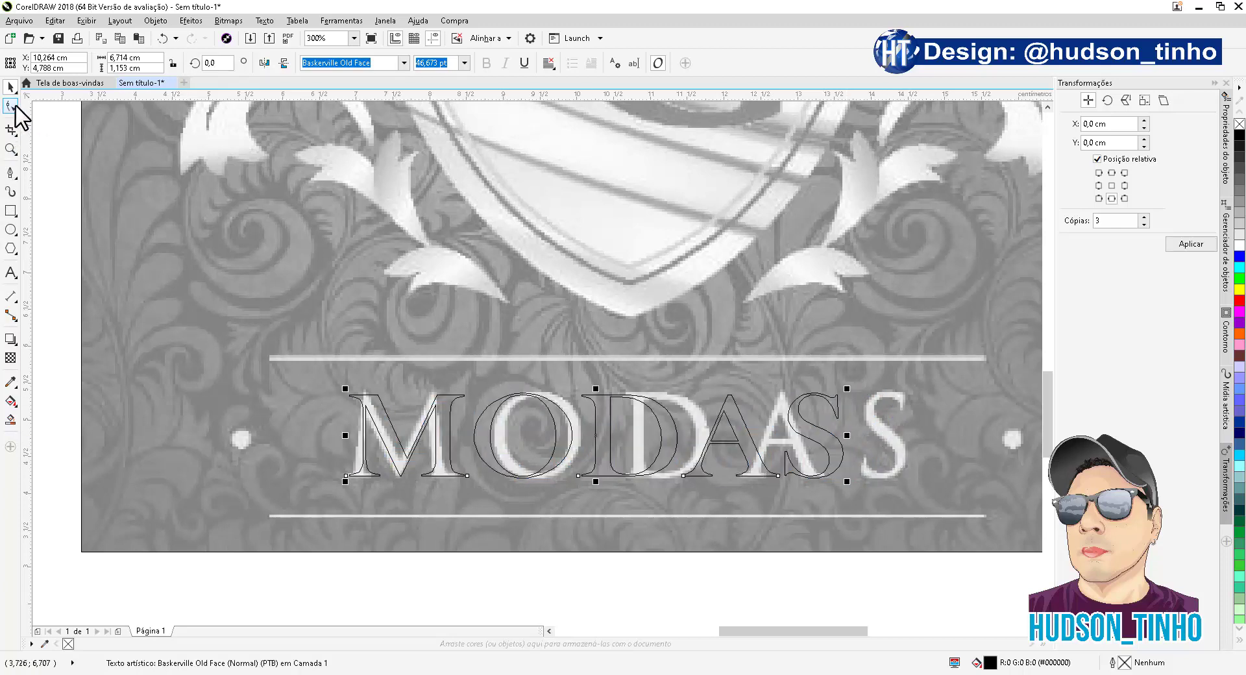
Step: Widen the letter spacing of MODAS to match the image lettering, making the text about 7.71 cm wide
left_click(13, 106)
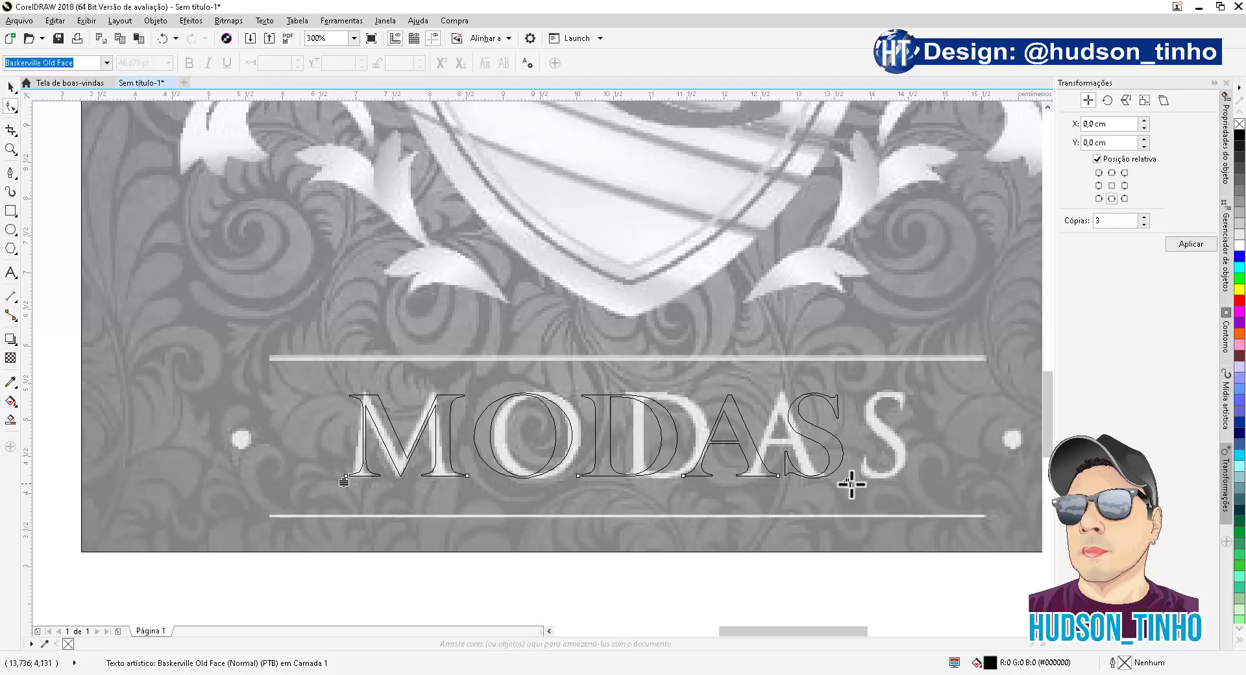
left_click_drag(848, 483, 919, 483)
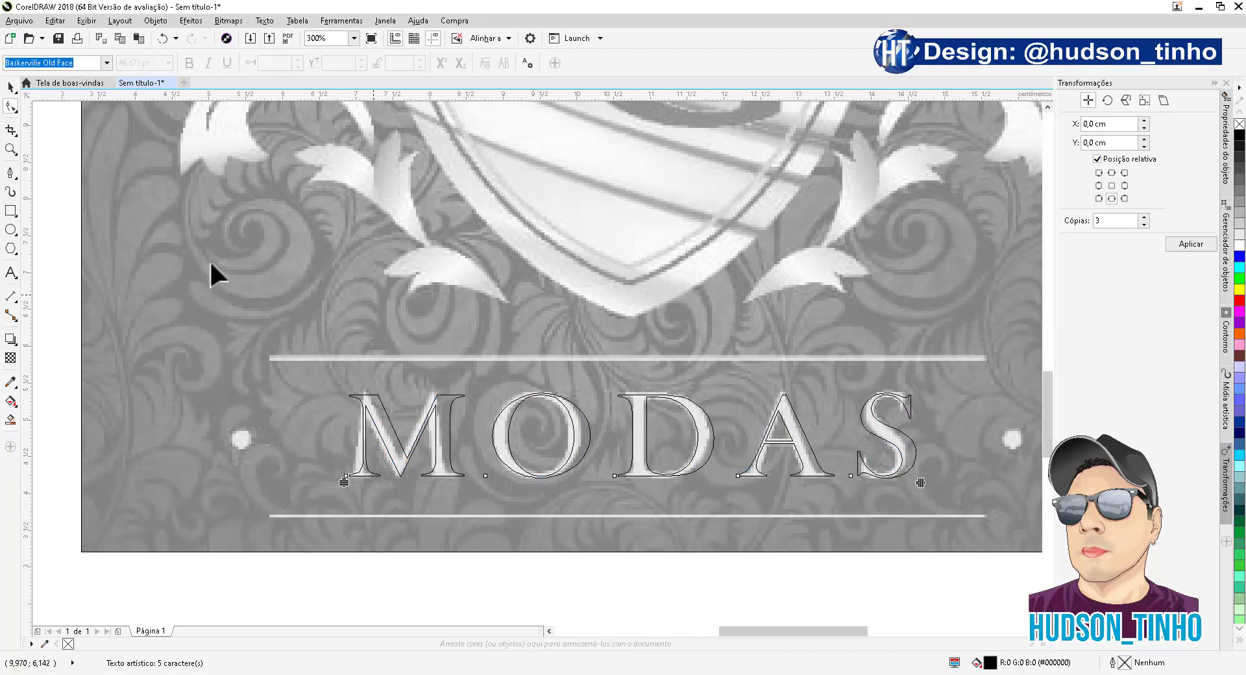
left_click(11, 87)
left_click_drag(584, 437, 578, 437)
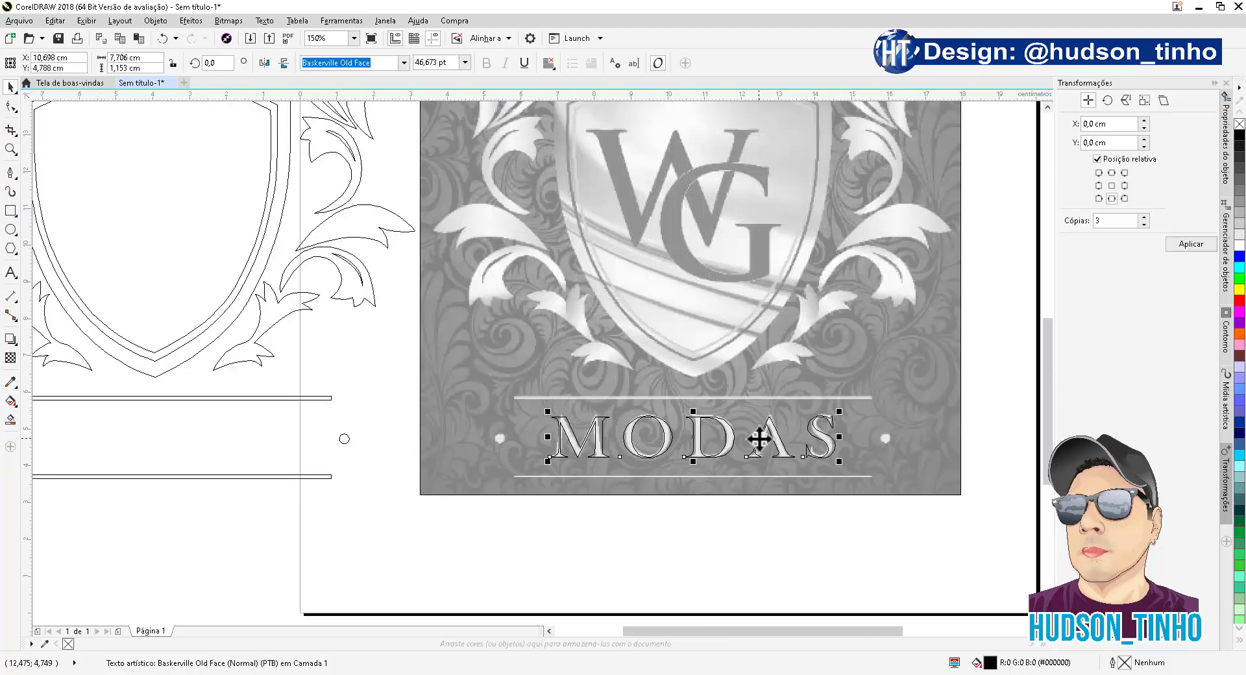
Step: Move the MODAS text 14.693 cm to the left, off the image and between the two thin rectangles
scroll(796, 440, "down", 3)
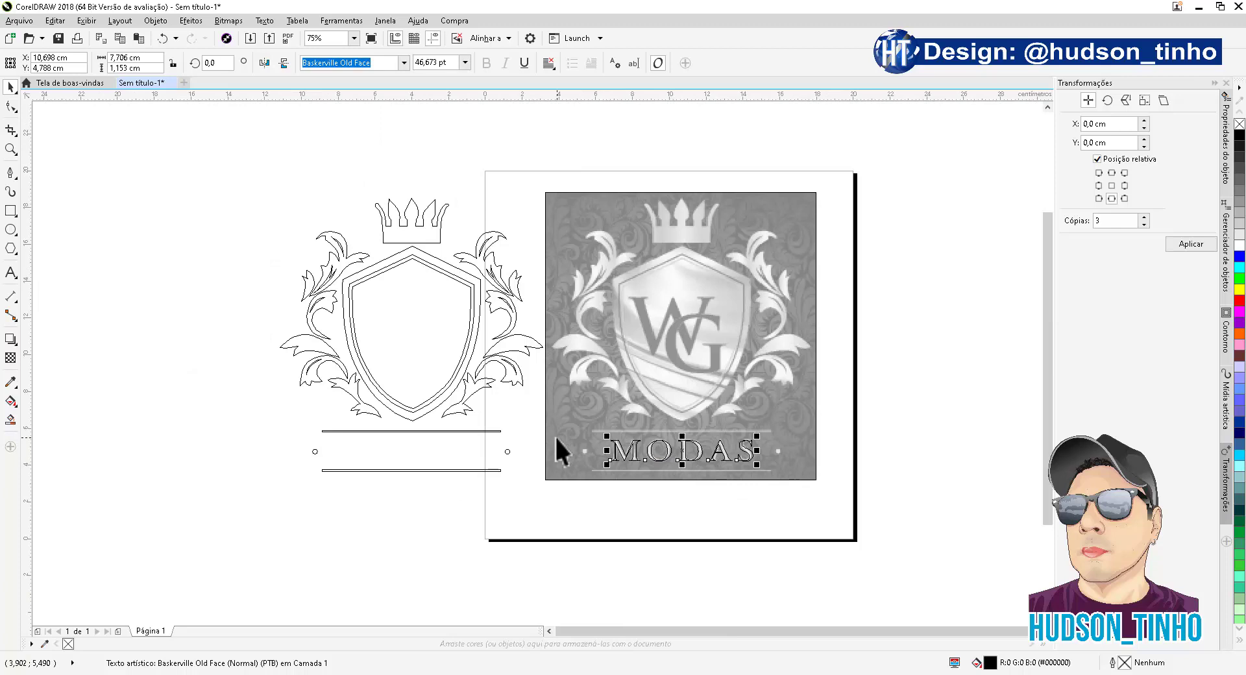
key("ctrl+z")
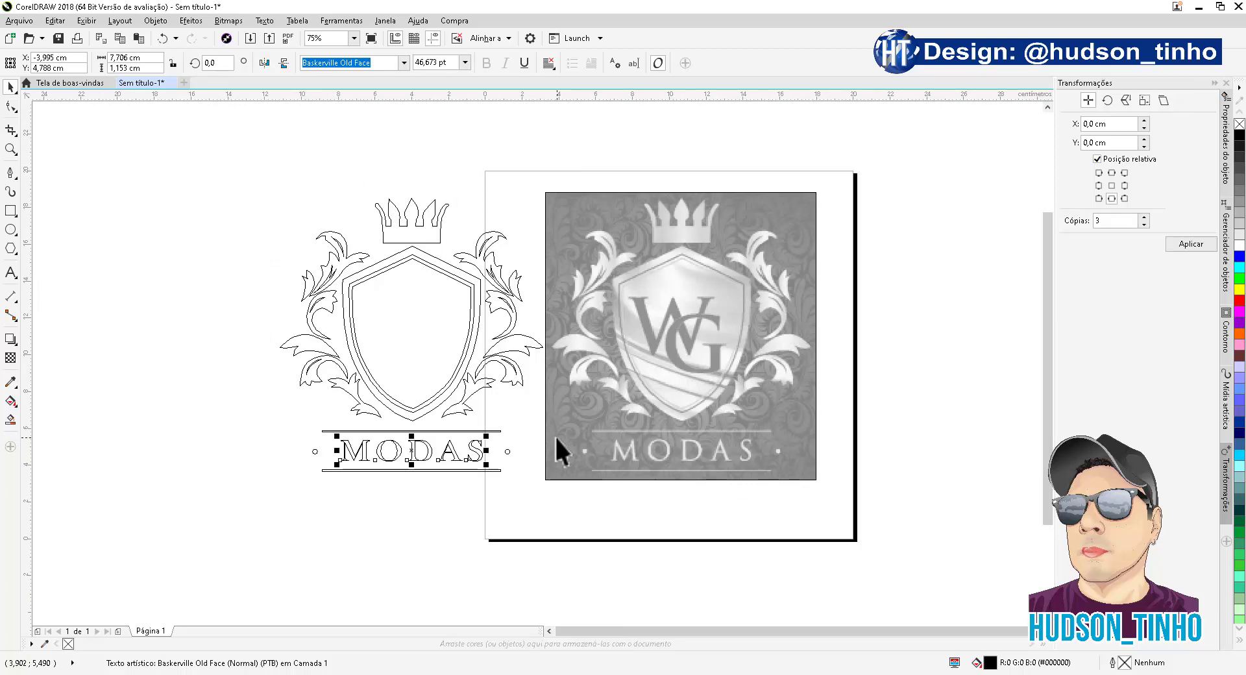
left_click(124, 325)
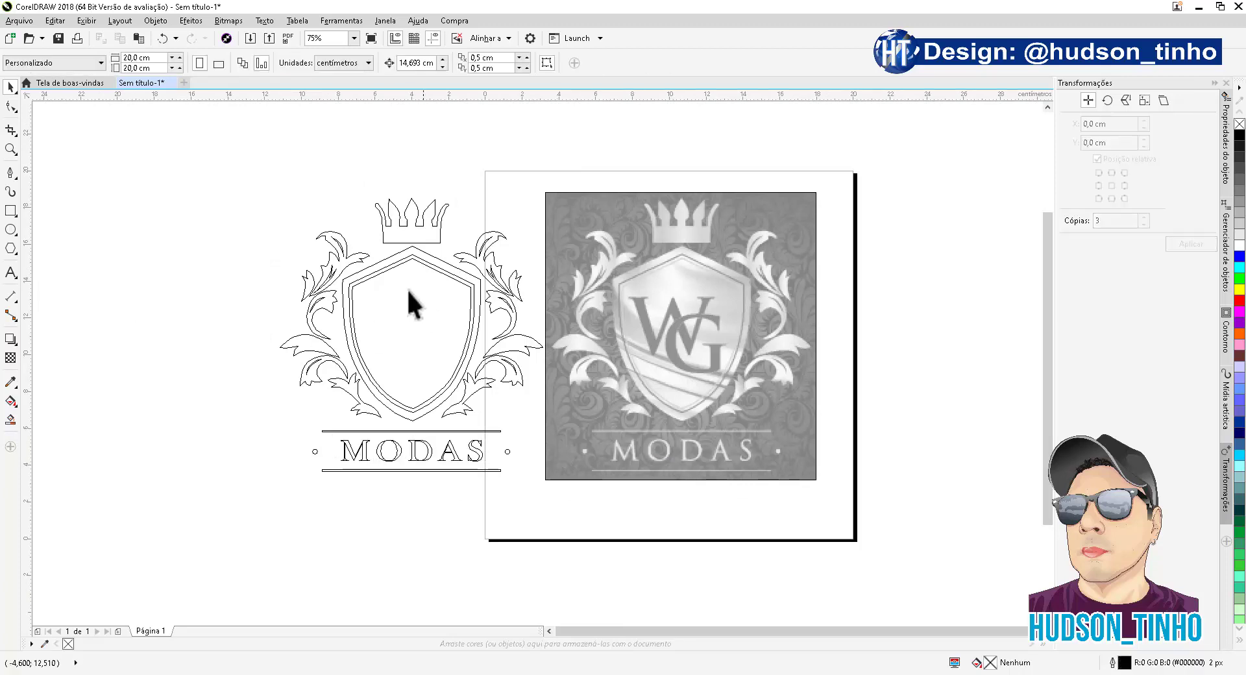
Step: Switch the document display from wireframe to the enhanced view mode (Aperfeiçoado)
scroll(340, 363, "up", 2)
scroll(313, 409, "down", 2)
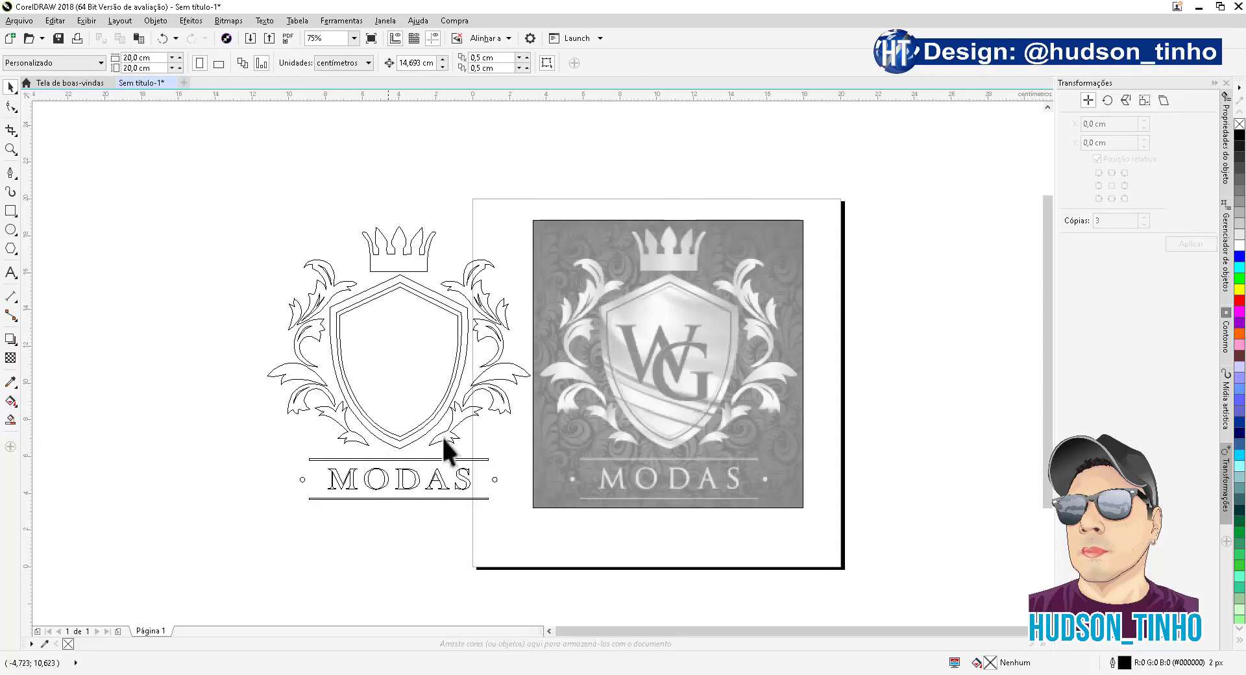
left_click(82, 25)
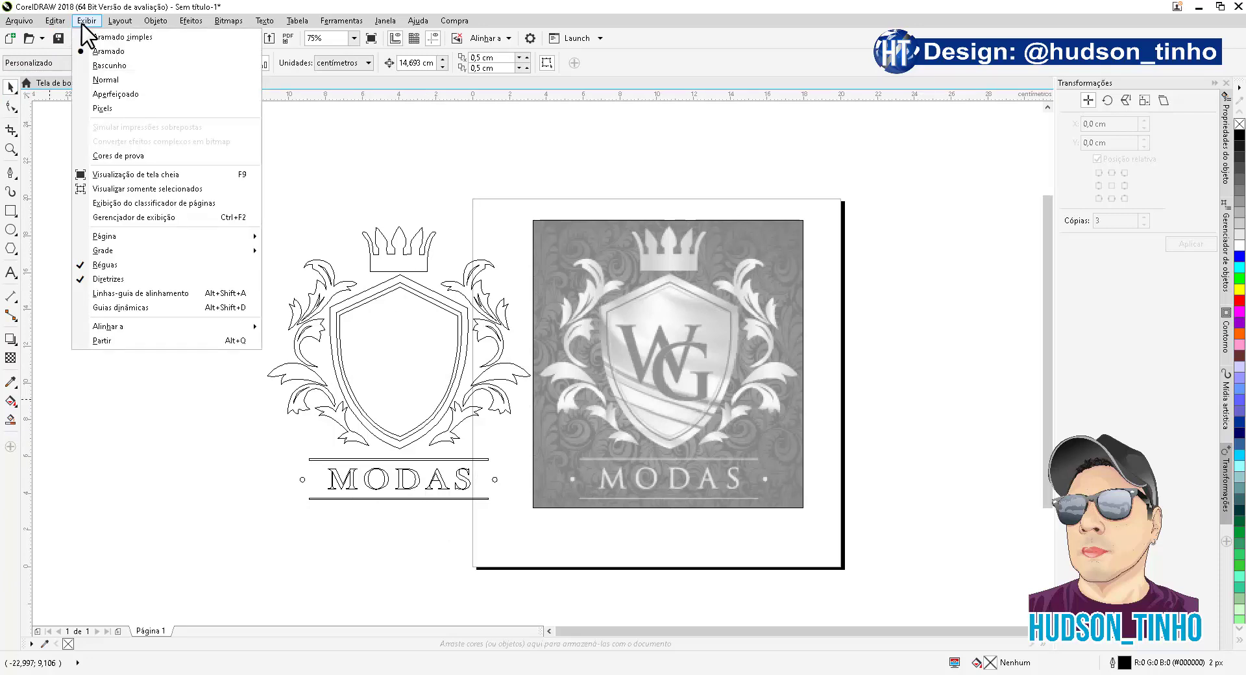
left_click(121, 94)
scroll(292, 313, "up", 1)
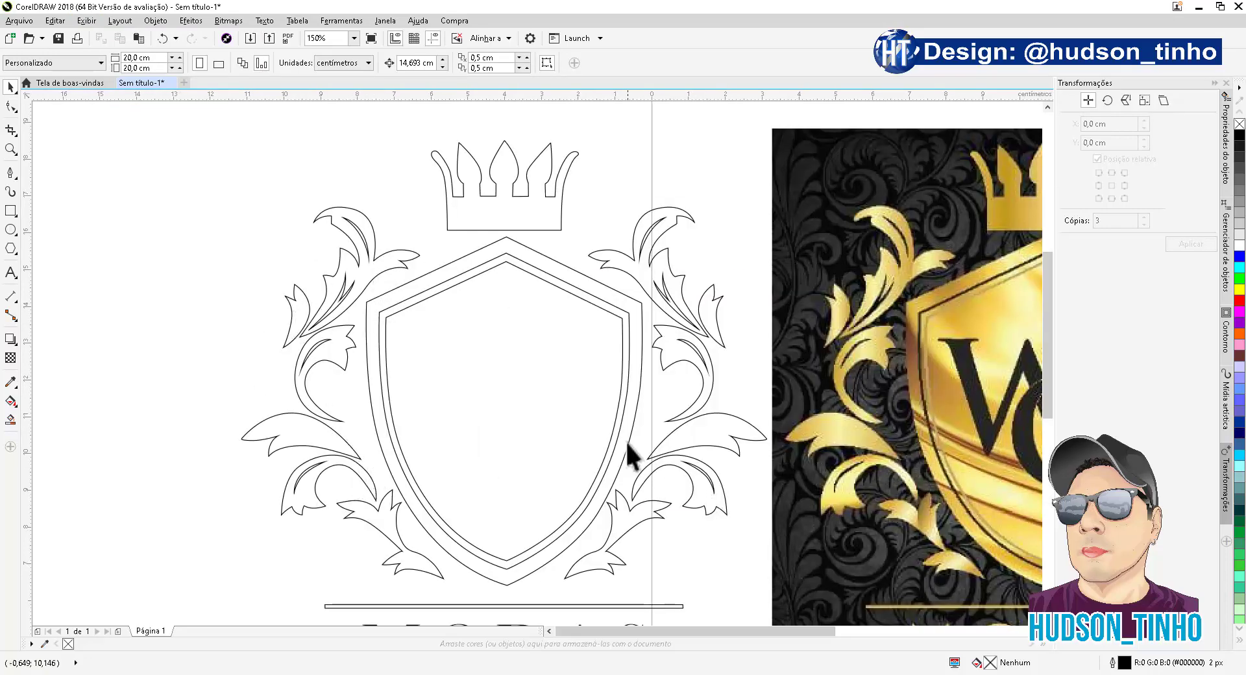
scroll(574, 443, "down", 1)
scroll(769, 437, "up", 1)
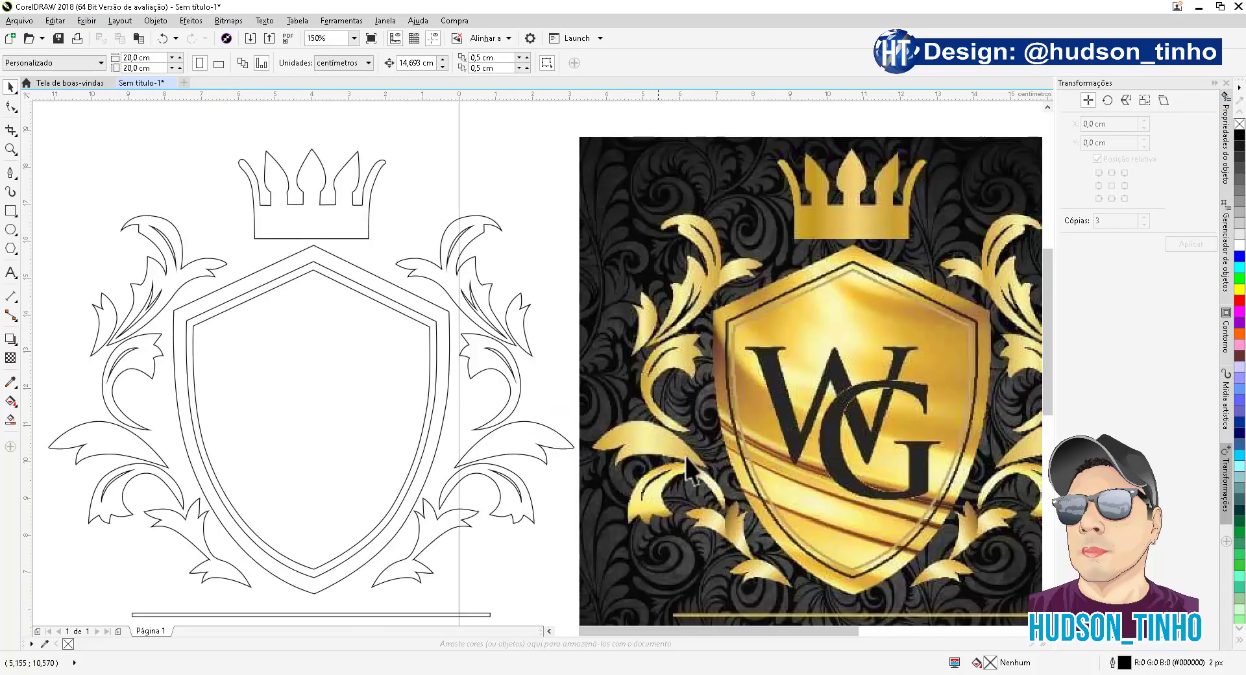
scroll(550, 314, "down", 1)
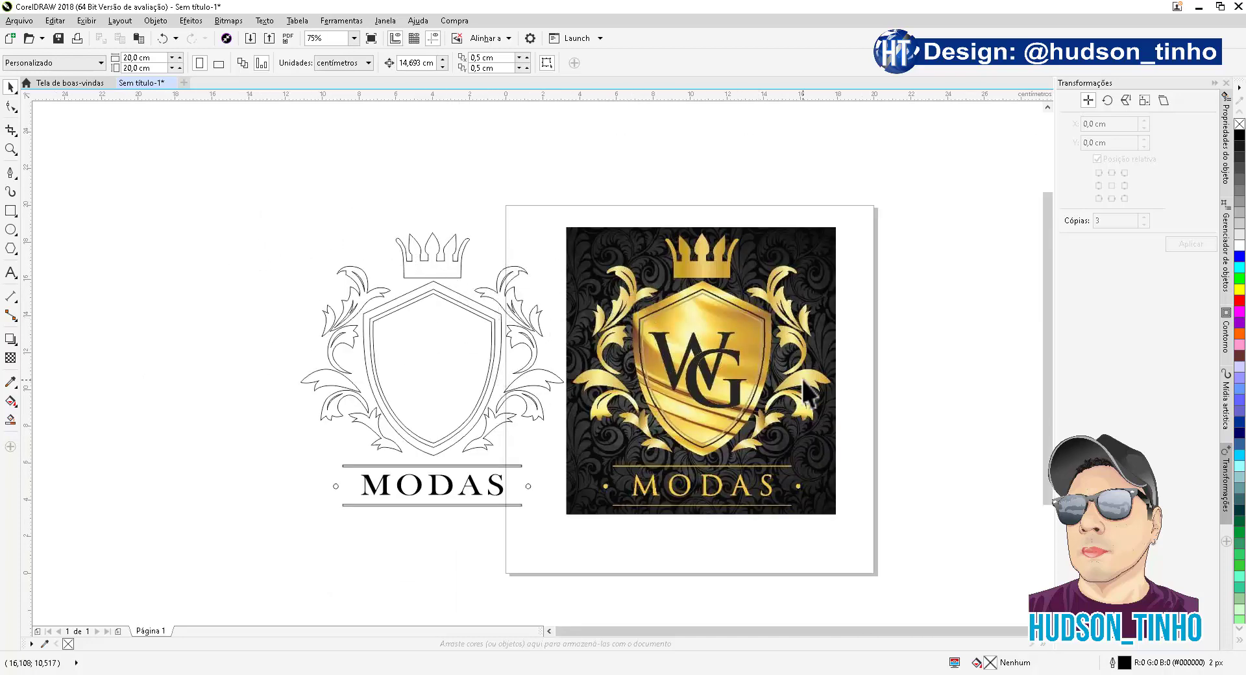
Step: Import the thumb2-4k-golden-silk-fabric-texture-silk-golden-background image and place it about 7.16 × 4.48 cm above and left of the traced crest
right_click(211, 284)
left_click(243, 359)
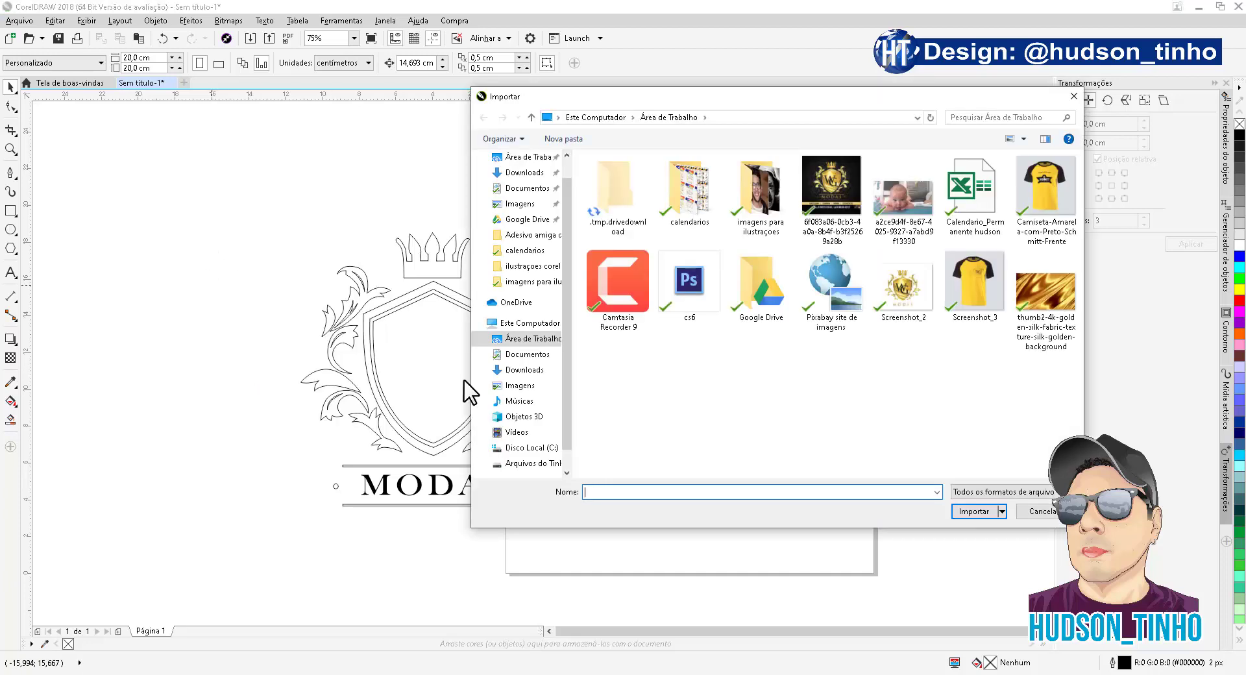
left_click(1036, 297)
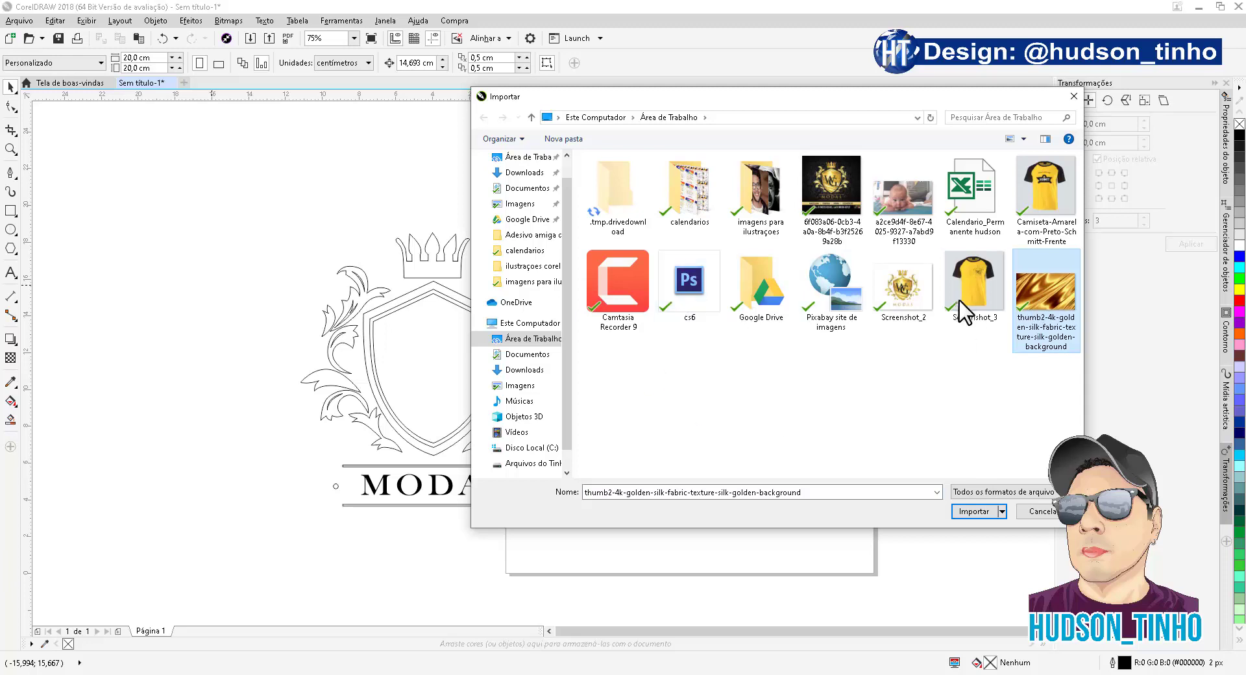
left_click(964, 512)
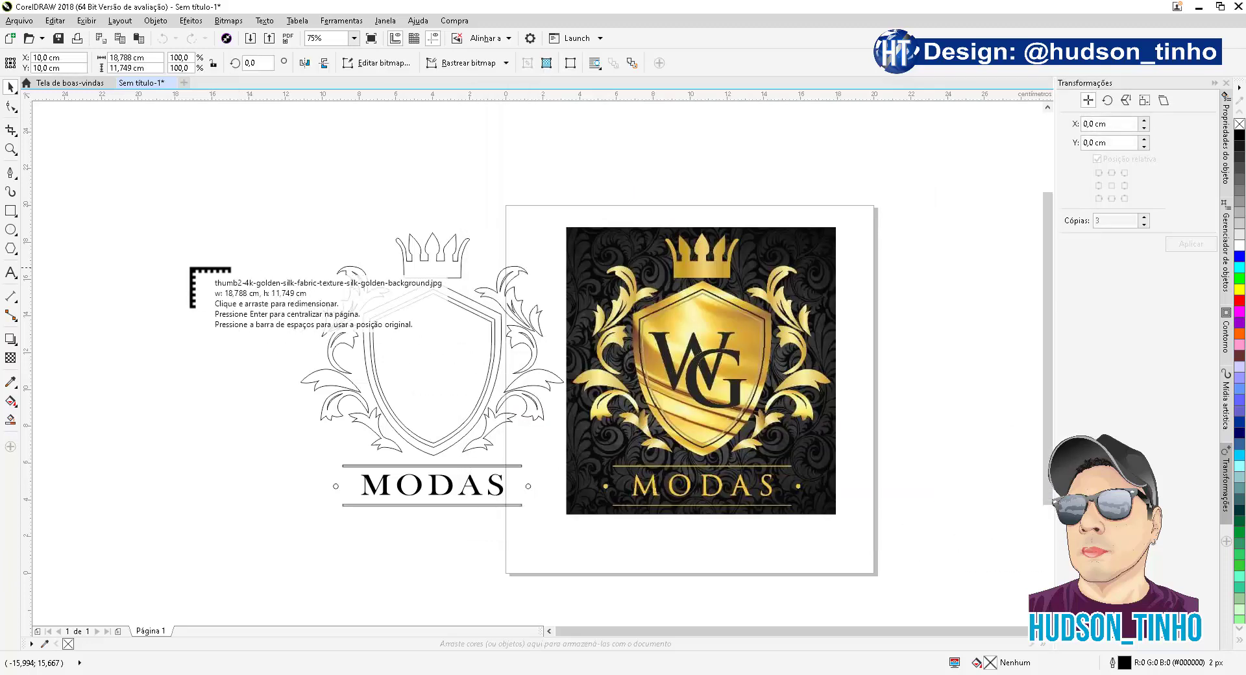
left_click_drag(63, 174, 198, 252)
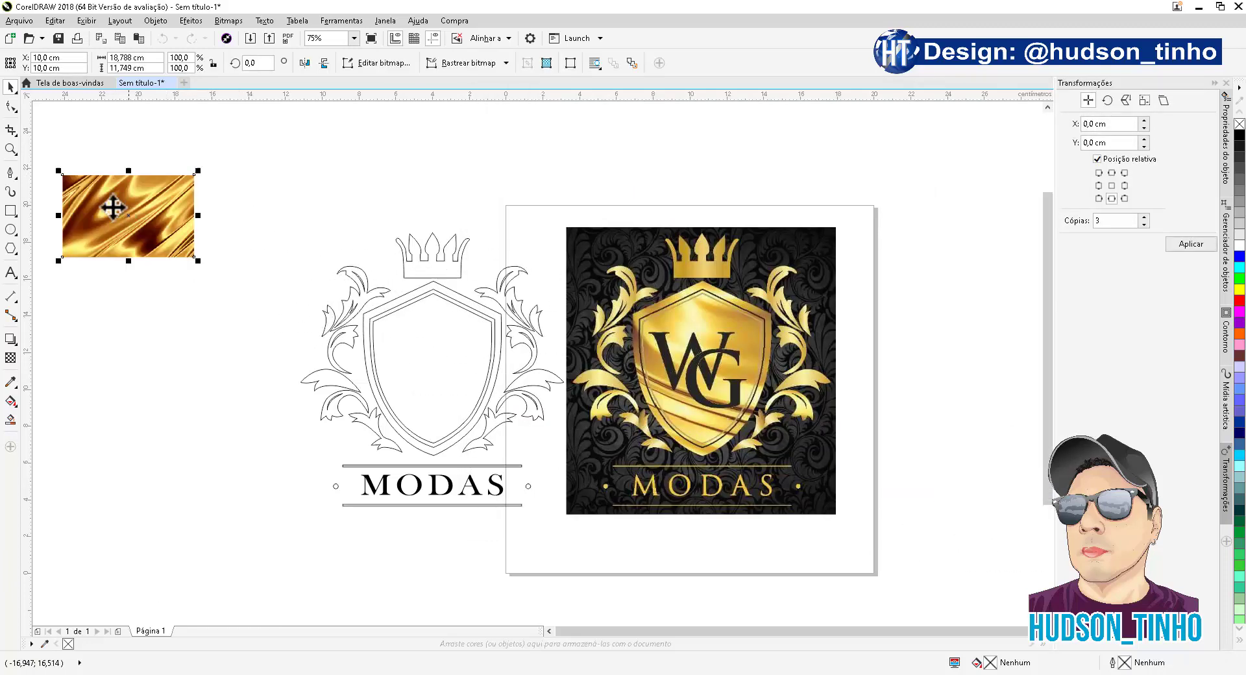
left_click_drag(102, 198, 232, 218)
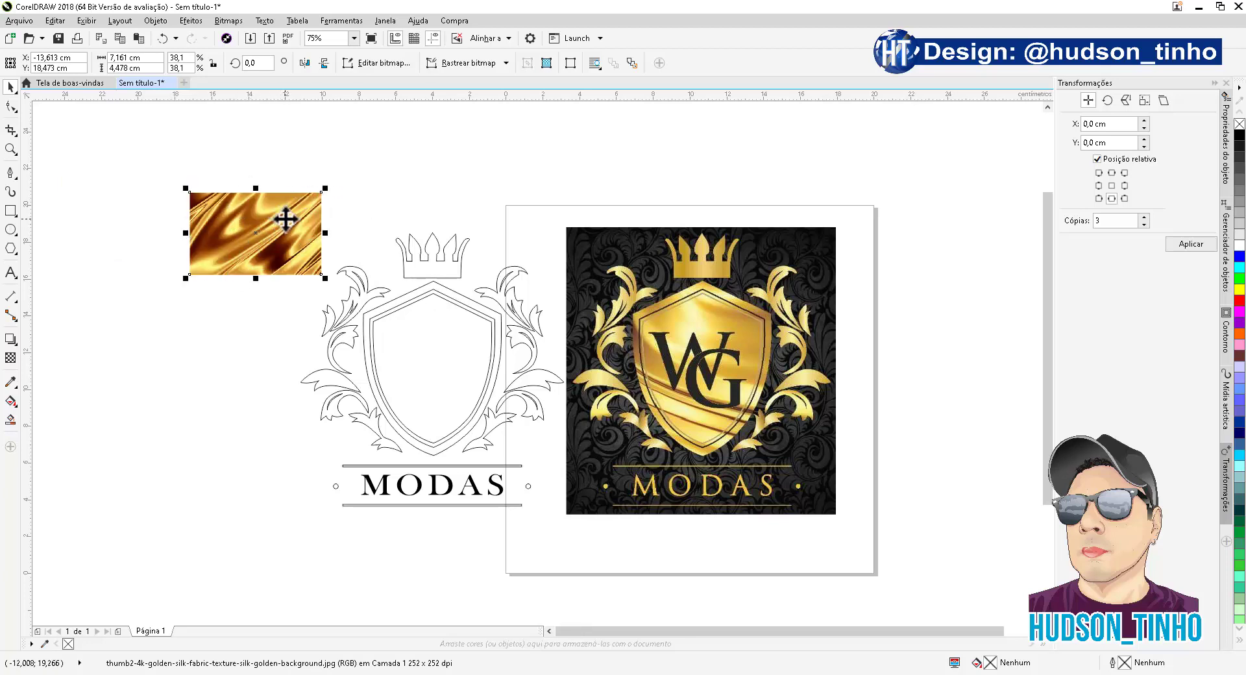
Step: Add 10 colours from the golden silk image to the document palette and delete the image
left_click_drag(285, 220, 81, 644)
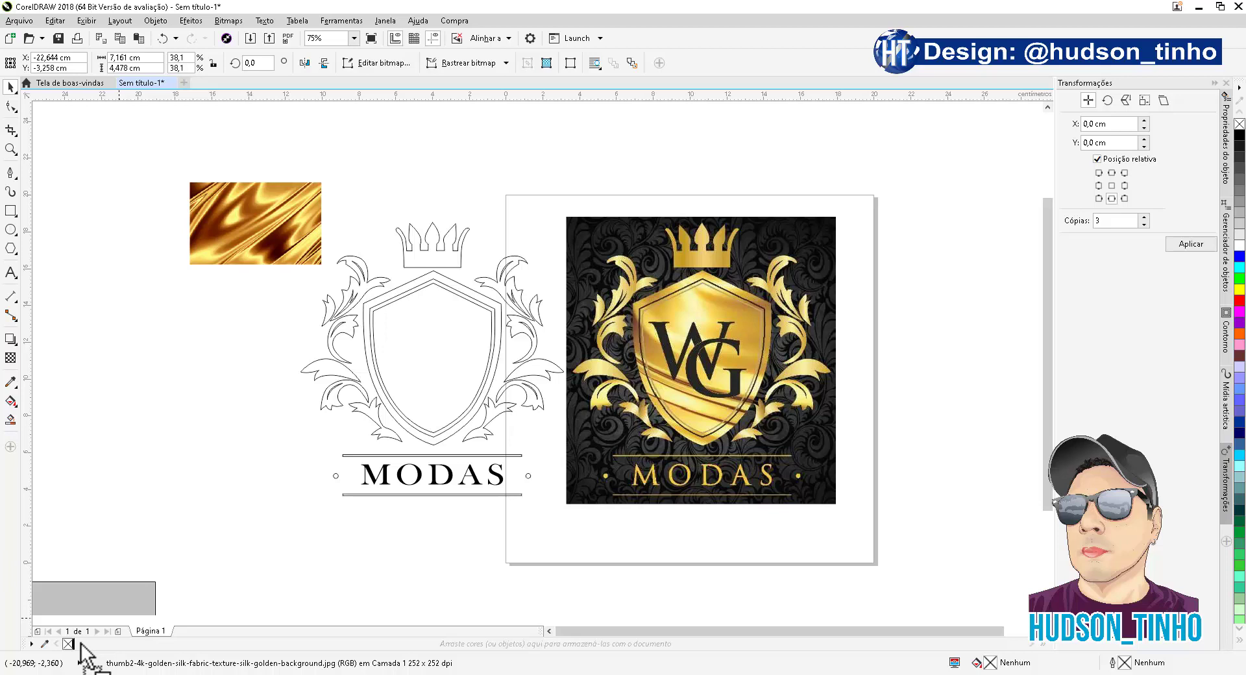
left_click_drag(81, 645, 81, 644)
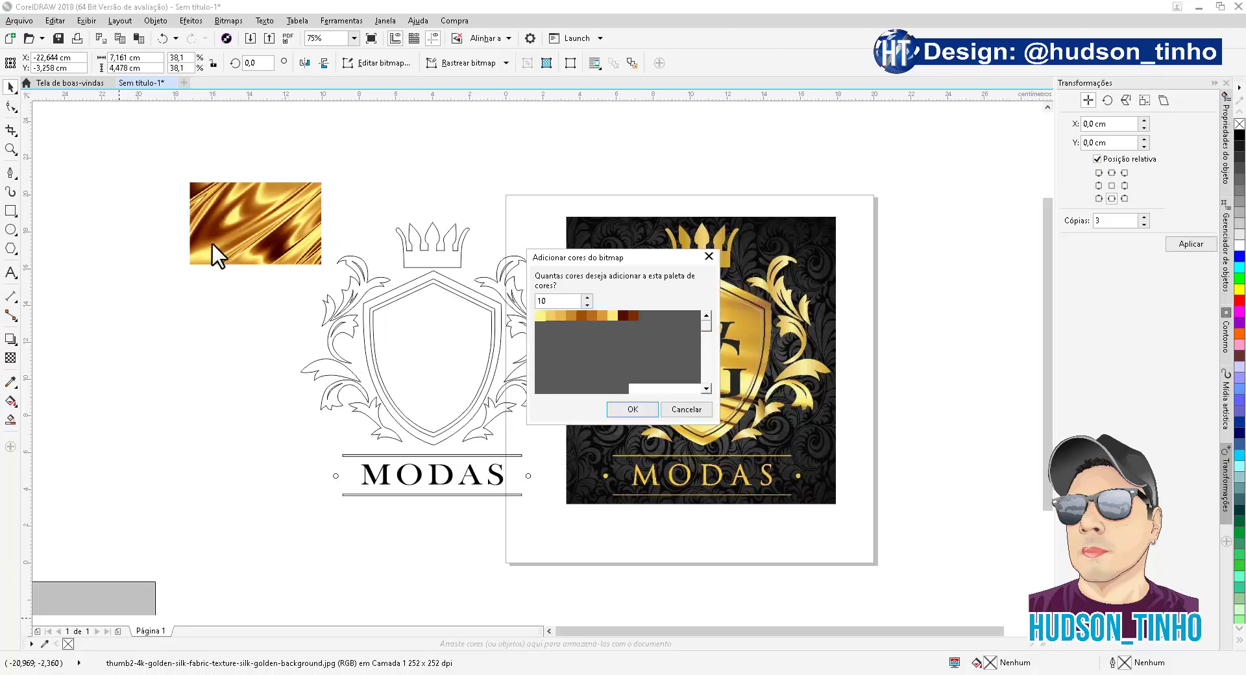
left_click(645, 409)
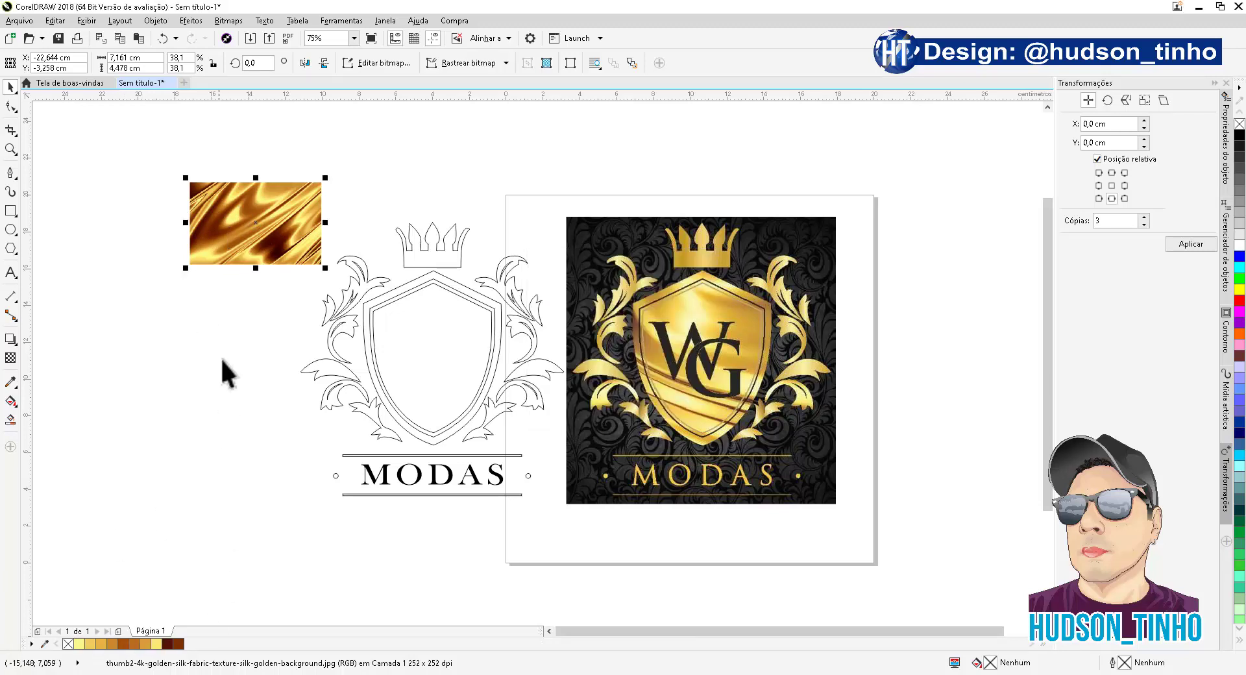
left_click_drag(254, 216, 191, 218)
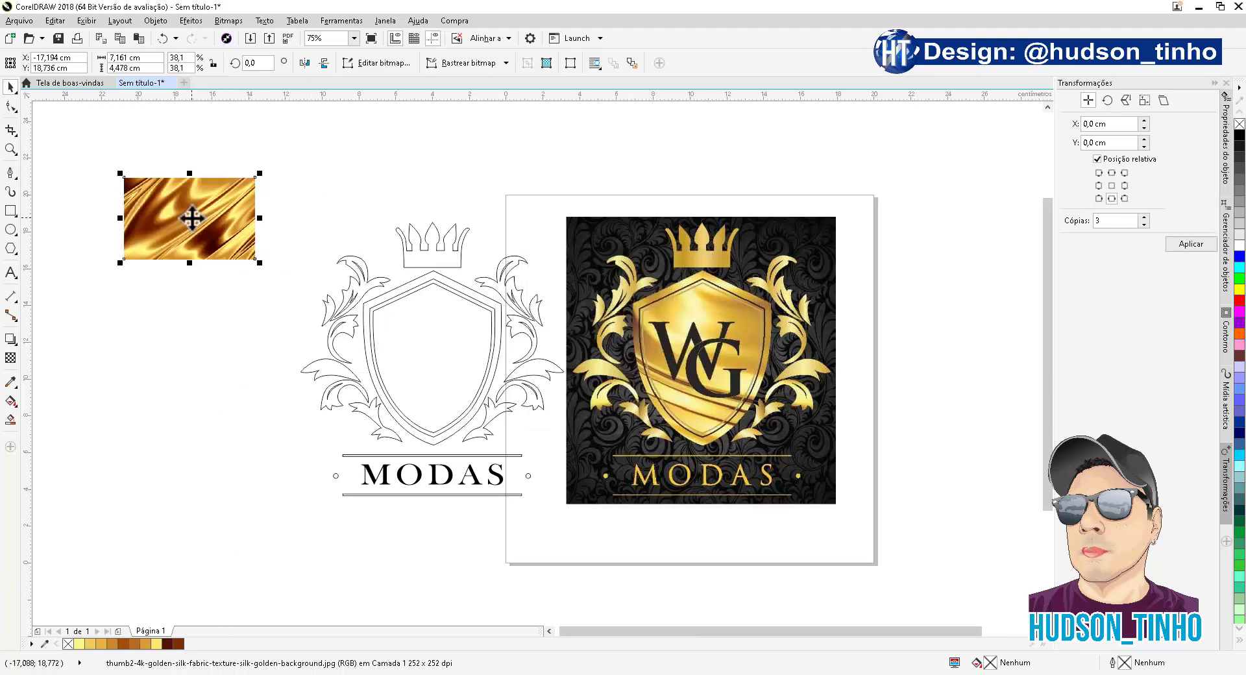
key("Delete")
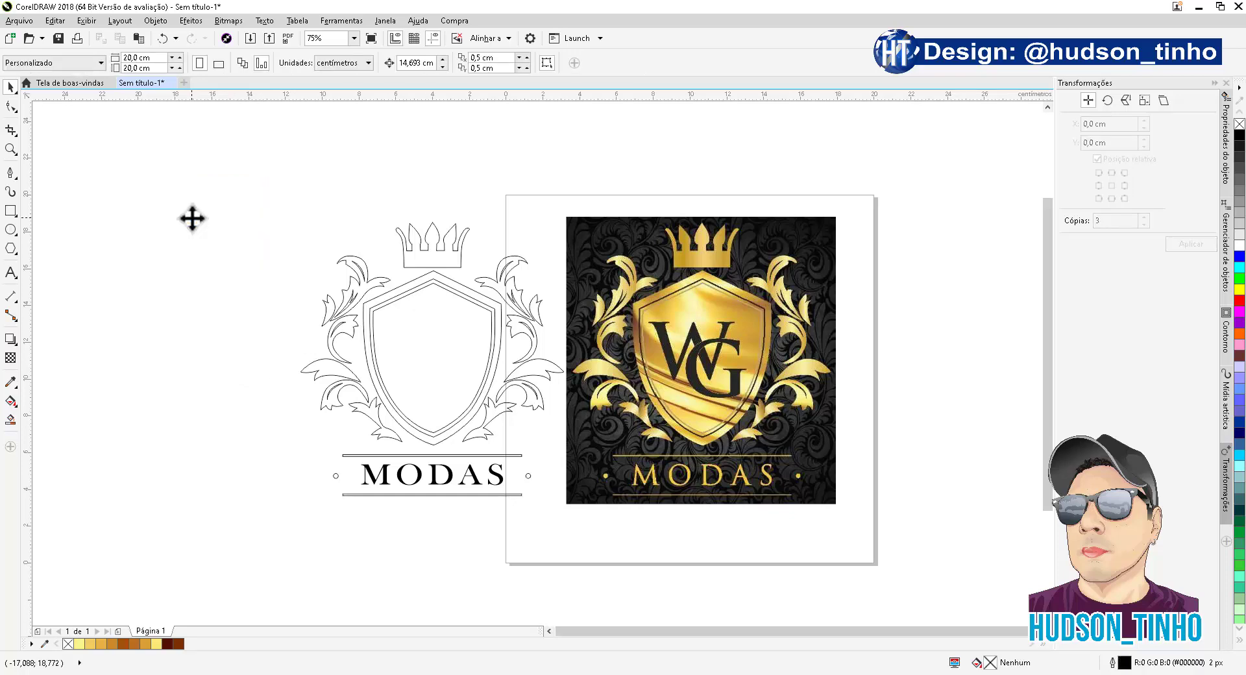
Step: Switch the outline width unit of the shield's middle curve to millimetres and set its width to 0.25 mm
scroll(464, 268, "up", 4)
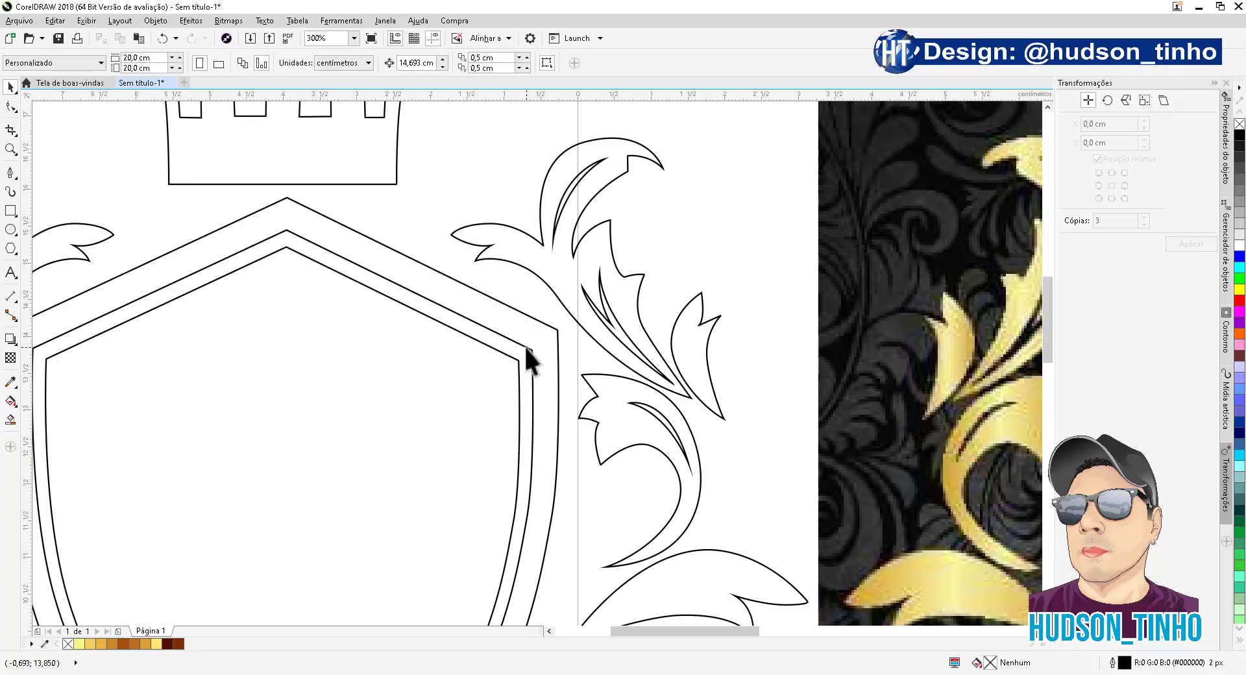
left_click(287, 229)
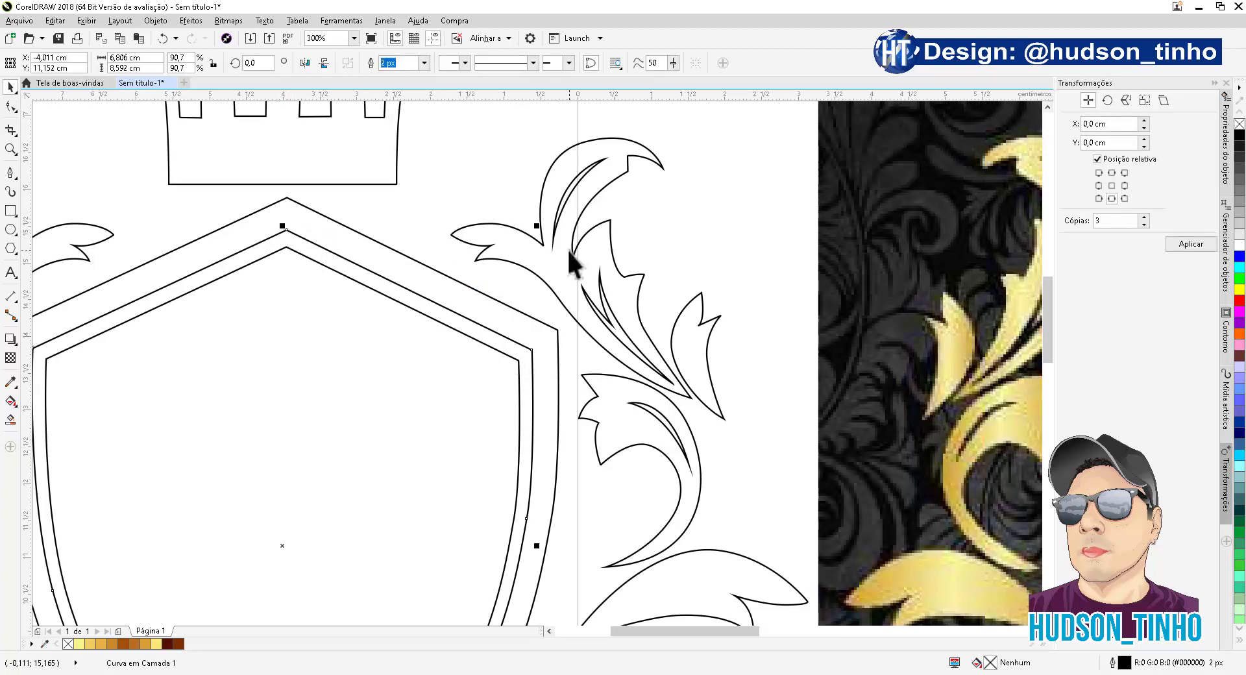
key("F12")
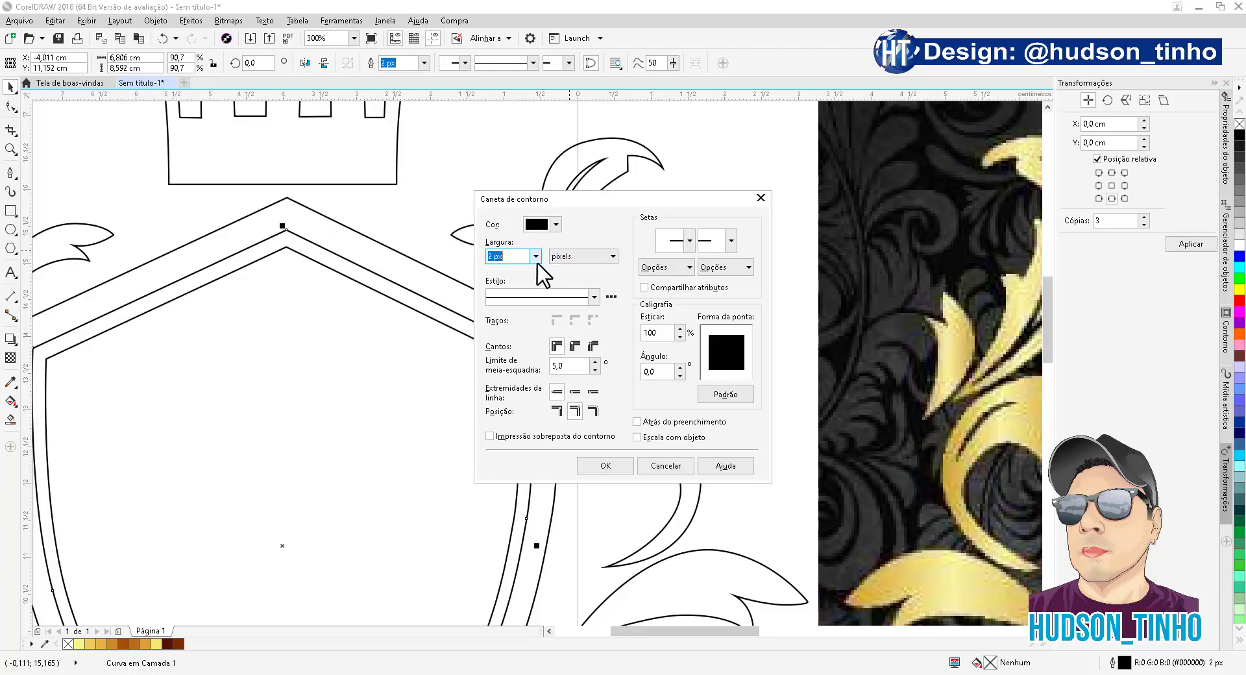
left_click(536, 255)
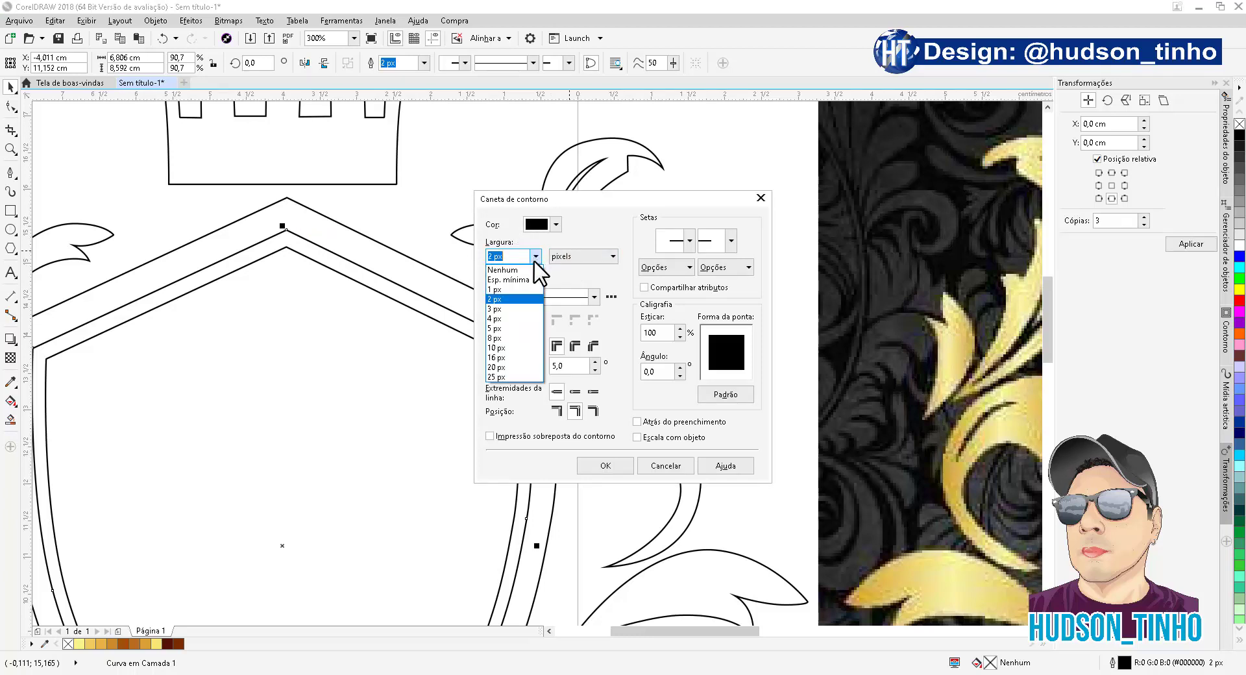
left_click(627, 292)
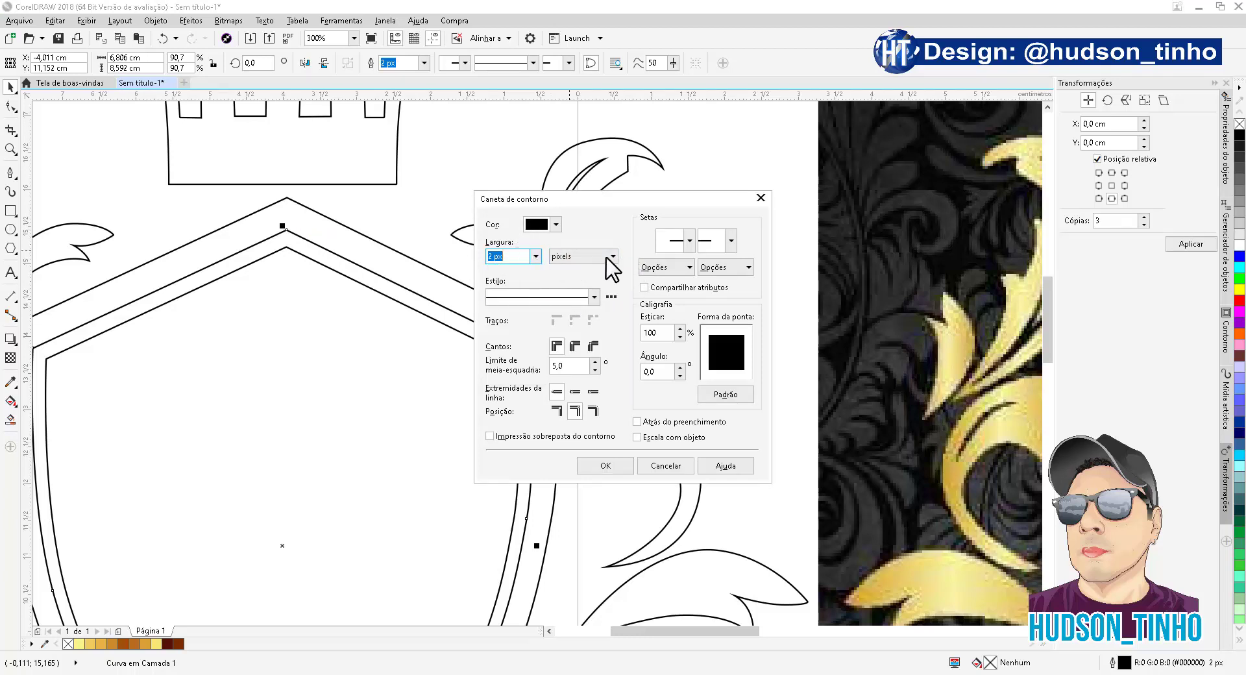
left_click(613, 256)
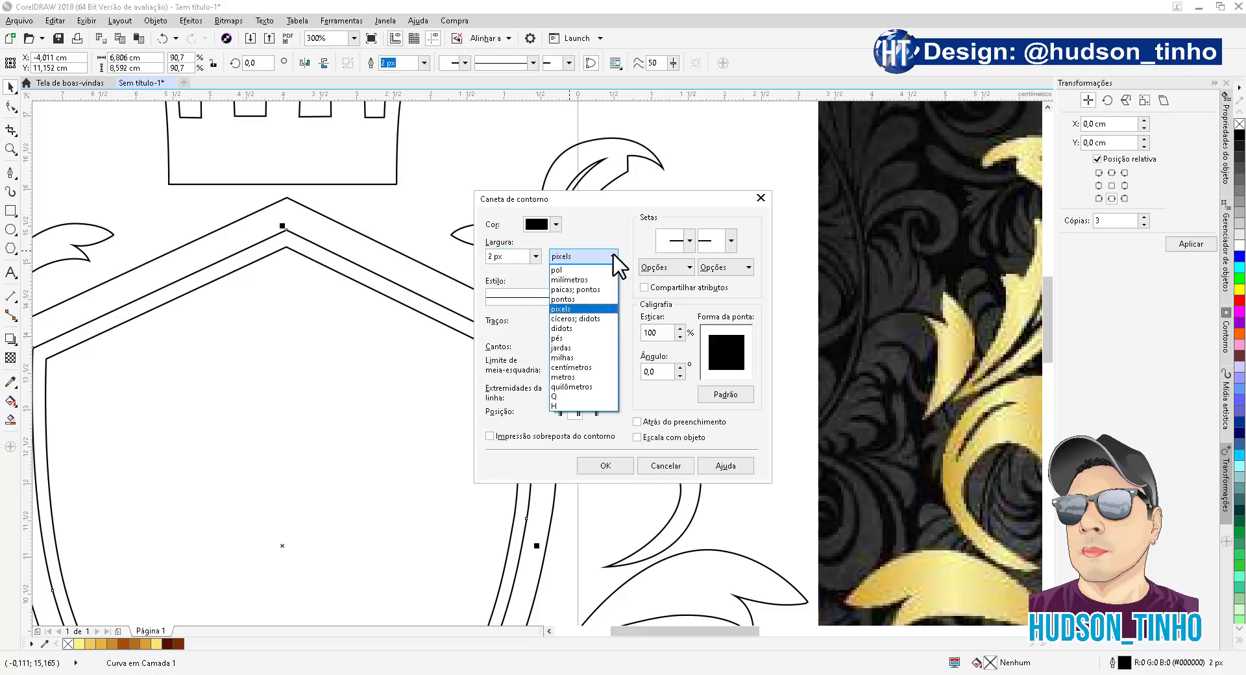
left_click(570, 281)
left_click(535, 256)
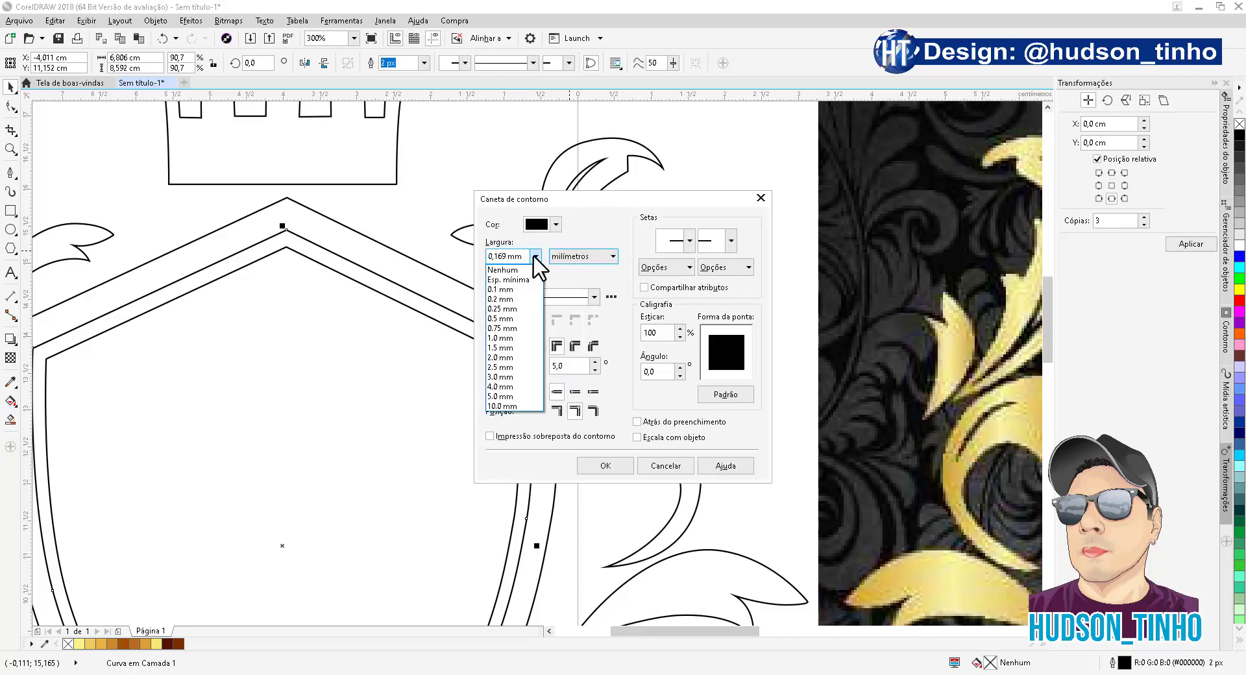
left_click(522, 309)
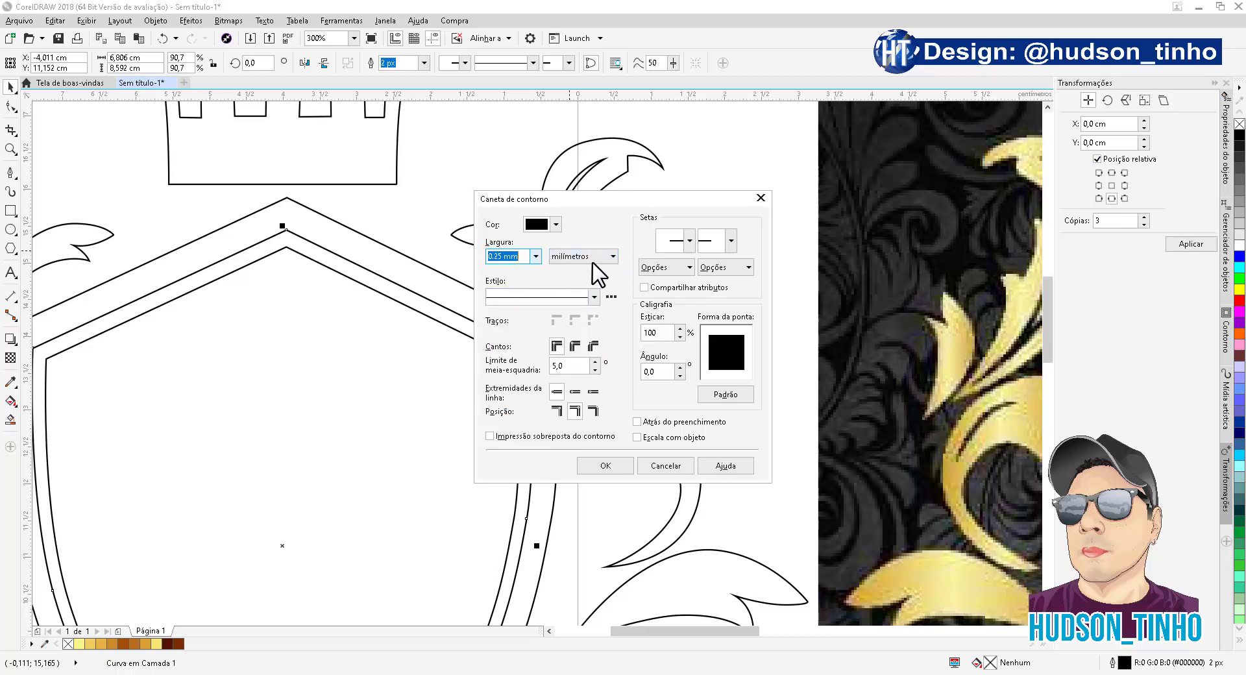
left_click(556, 225)
left_click(601, 229)
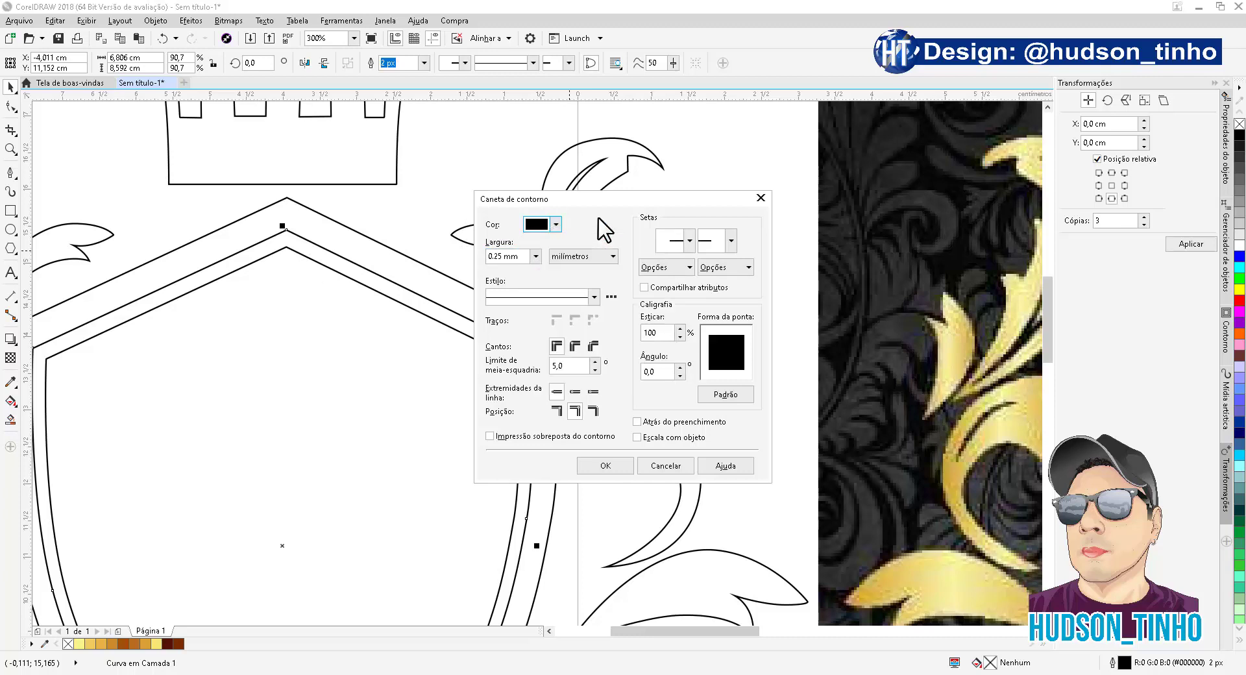
left_click(609, 469)
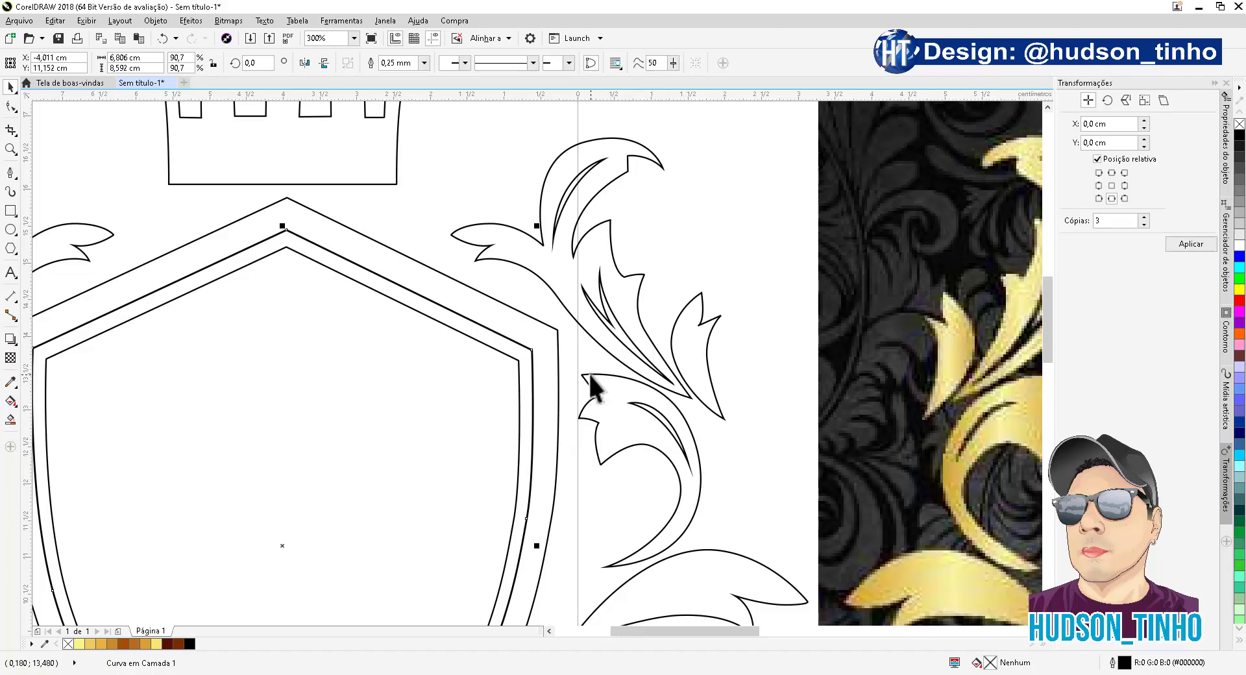
Step: Increase the outline width of the shield's middle curve to 0.75 mm
key("F12")
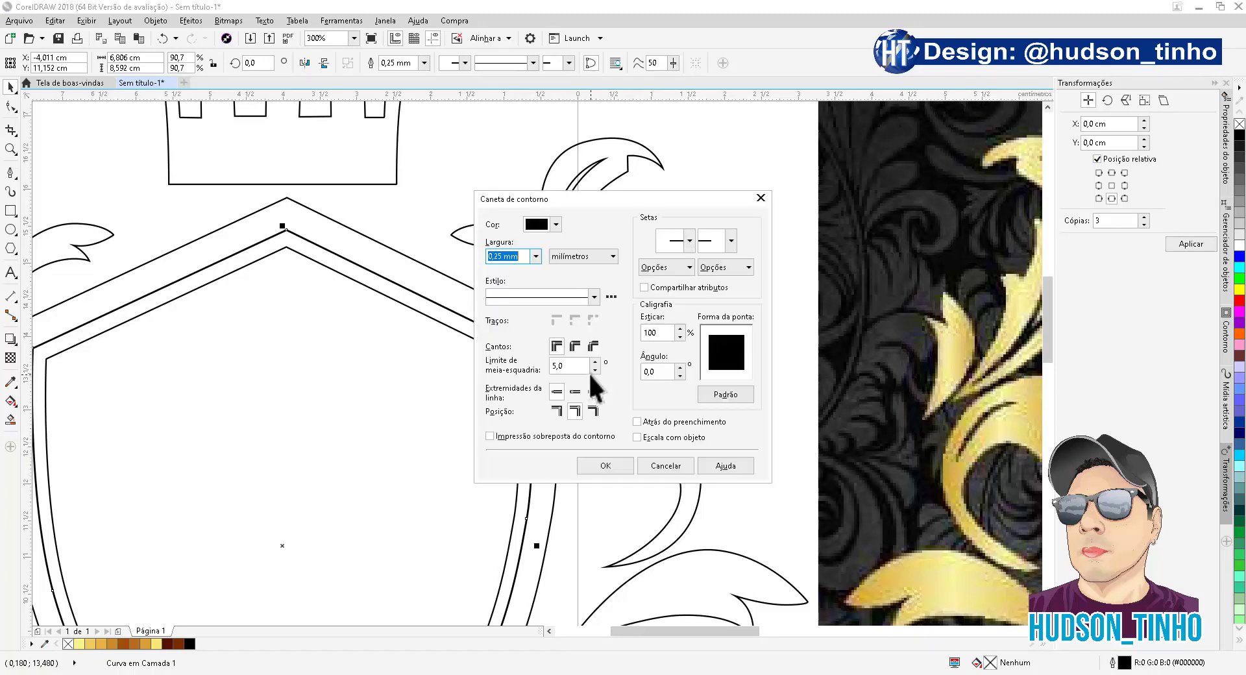
left_click(535, 257)
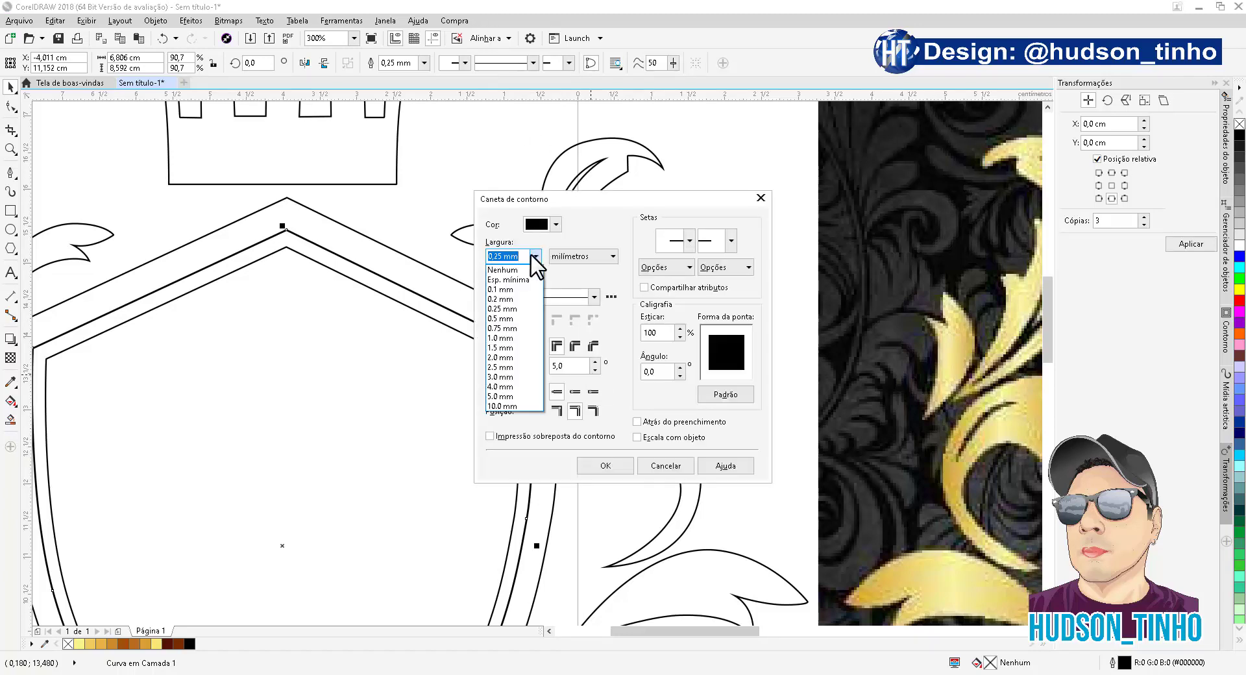
left_click(506, 329)
left_click(597, 465)
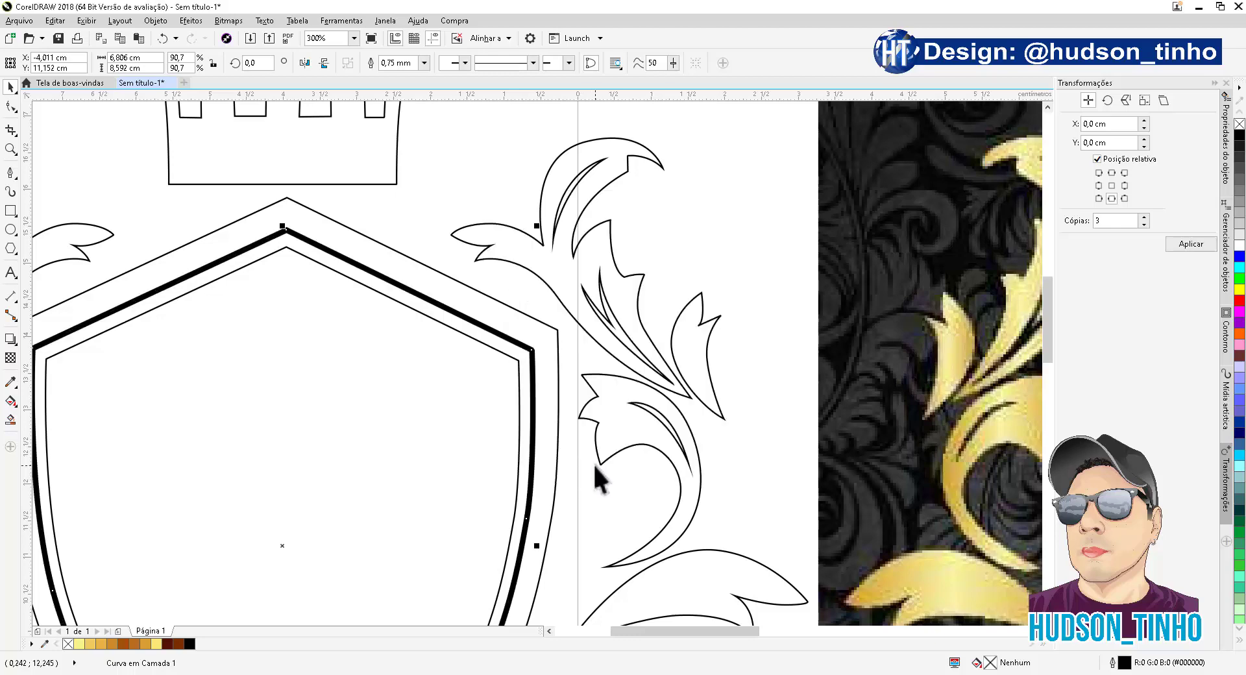
scroll(479, 243, "down", 2)
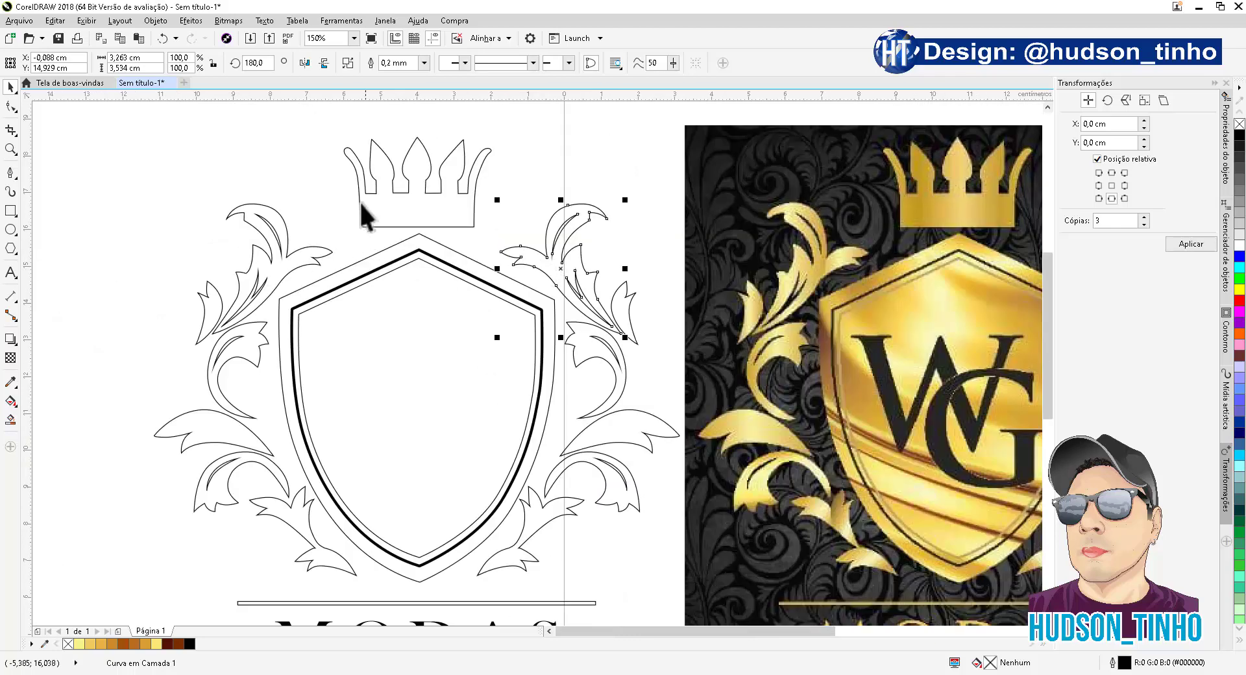
left_click(326, 266)
scroll(438, 219, "down", 1)
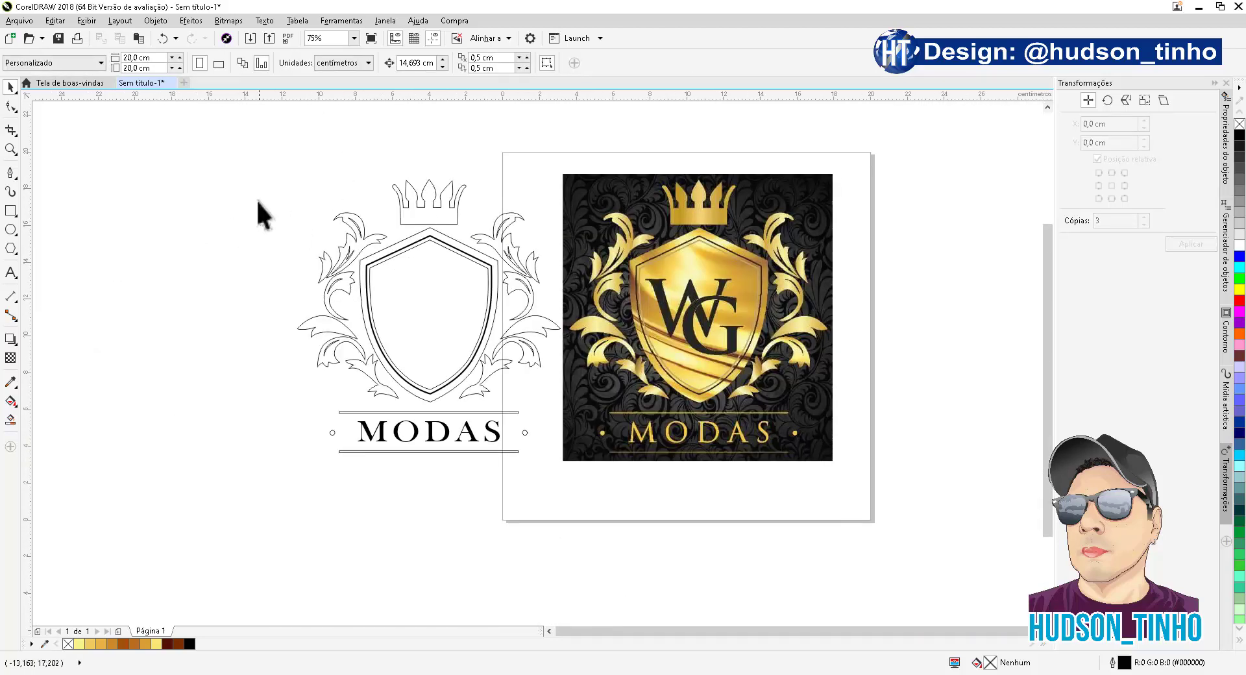
Step: Apply one horizontal black-to-white linear gradient fill across the whole traced crest, including the thin rectangles, dots and MODAS text
scroll(279, 236, "up", 1)
scroll(281, 238, "down", 1)
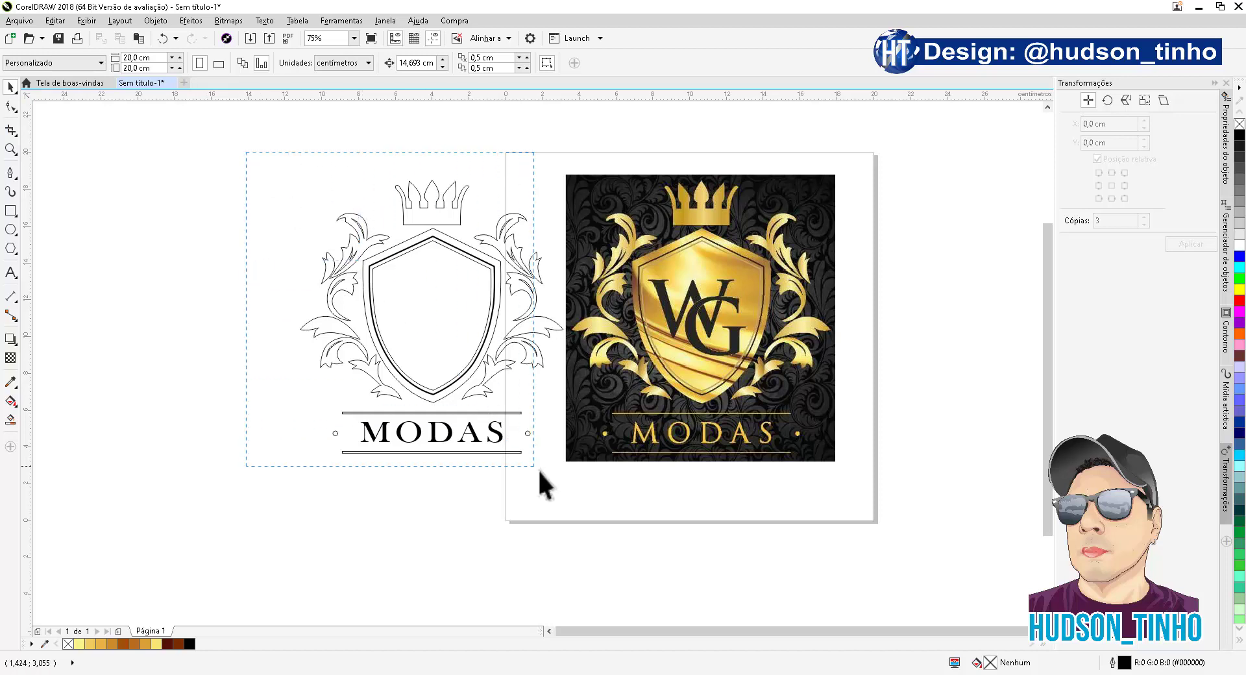
left_click_drag(539, 471, 594, 487)
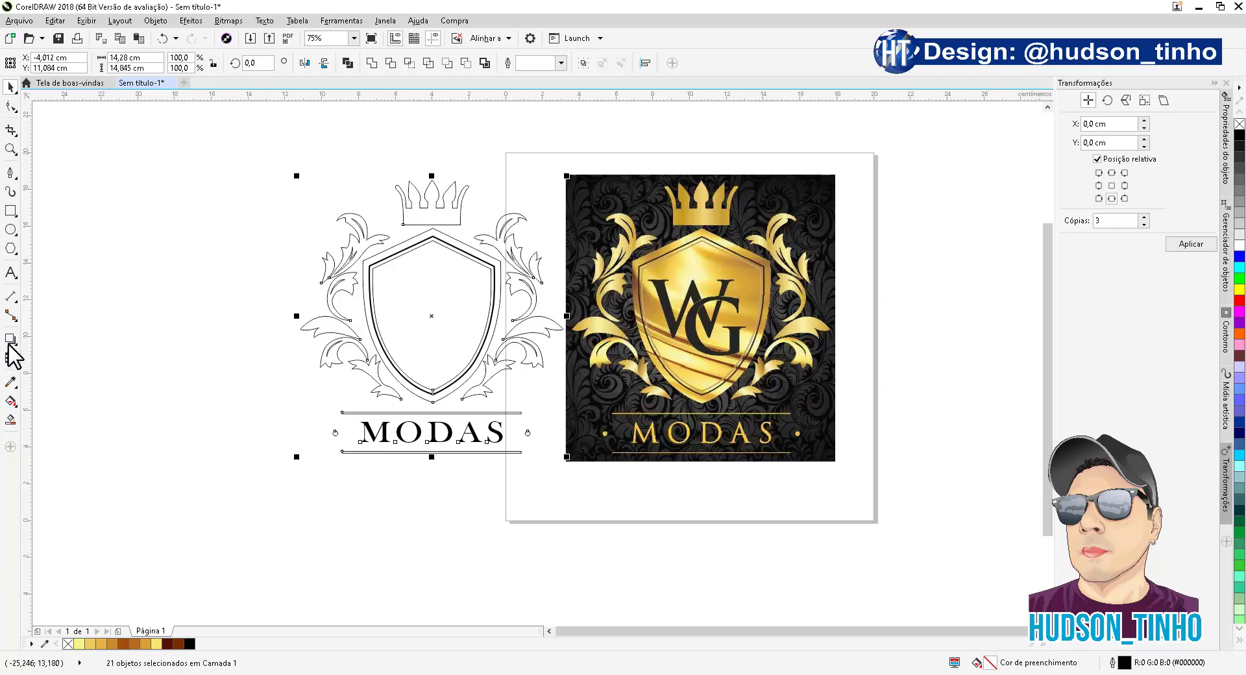
left_click(11, 402)
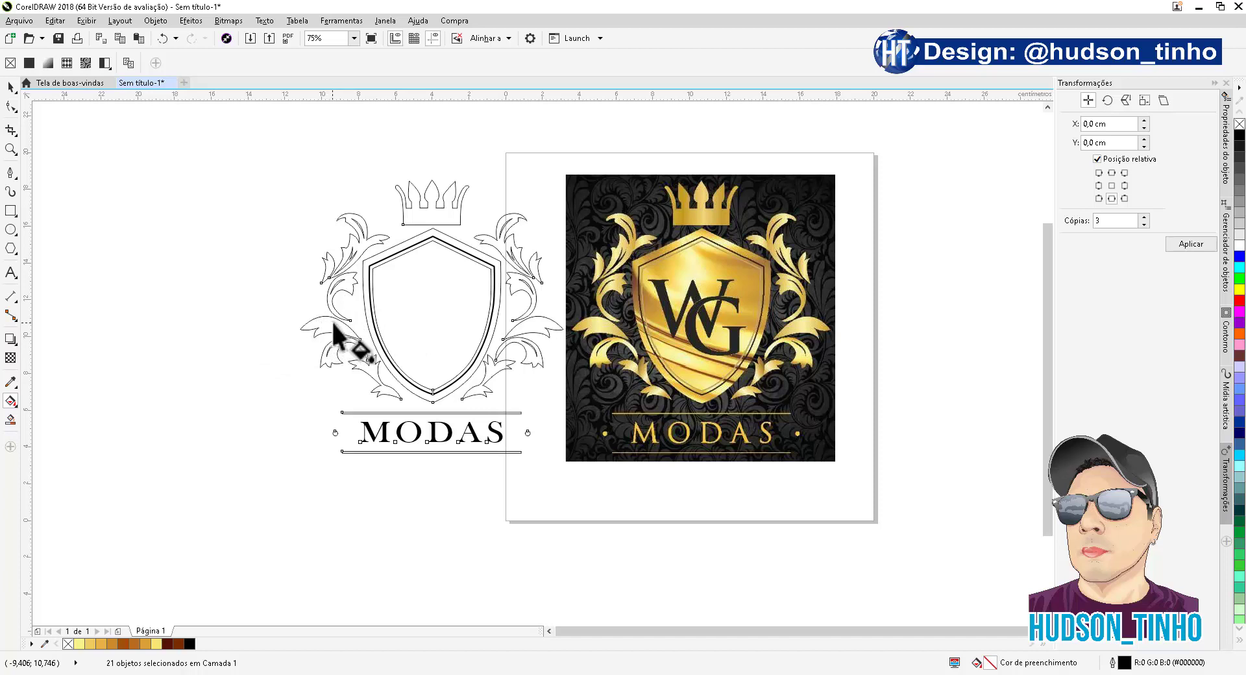
left_click_drag(328, 325, 574, 324)
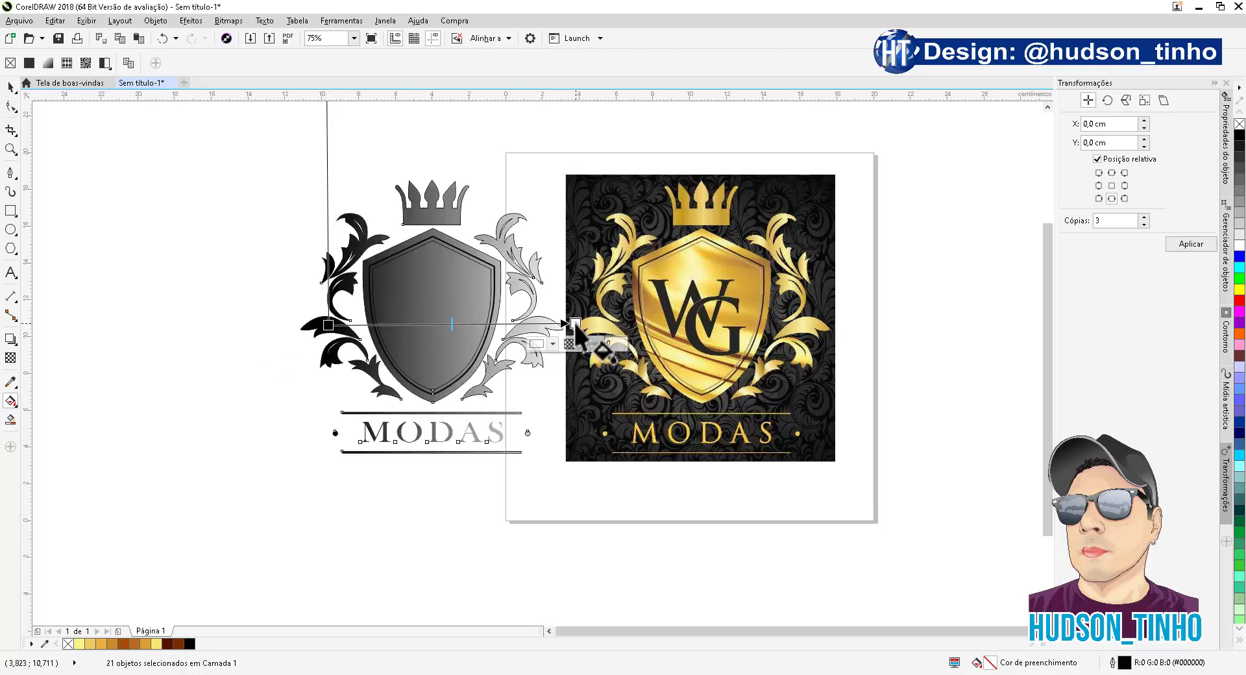
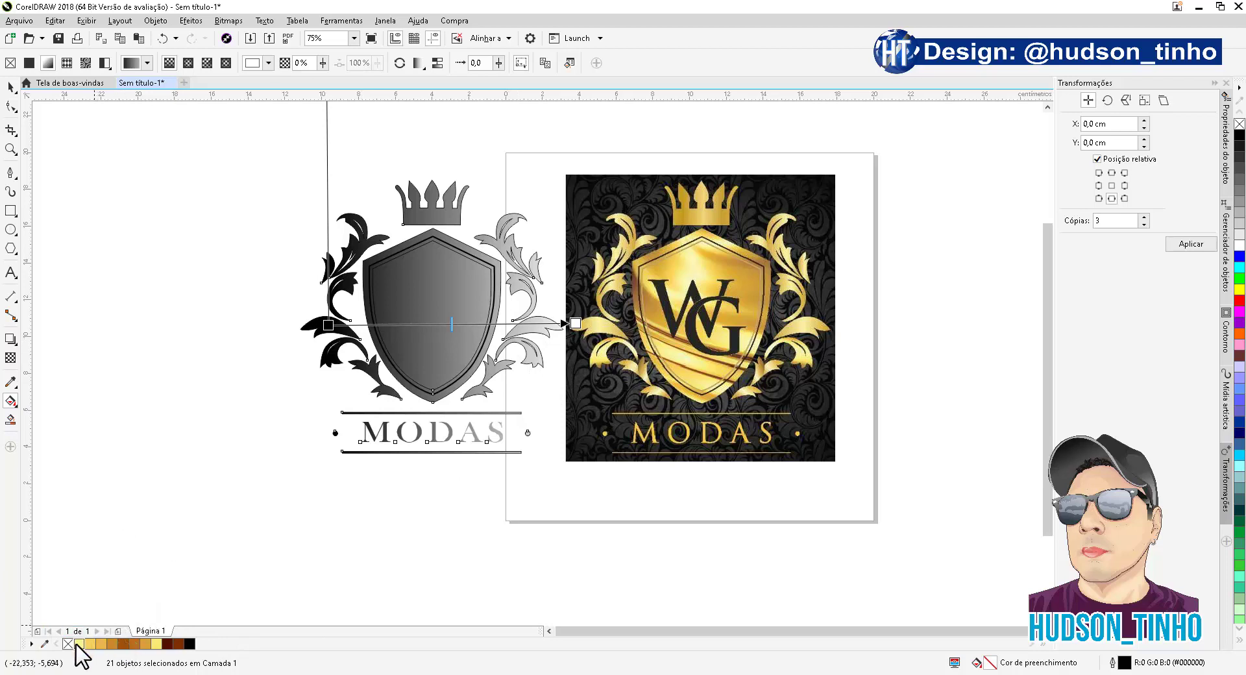
Step: Add six yellow and gold-brown document palette colours along the crest's gradient, and set its start to dark brown and its end to golden brown
left_click_drag(78, 645, 353, 323)
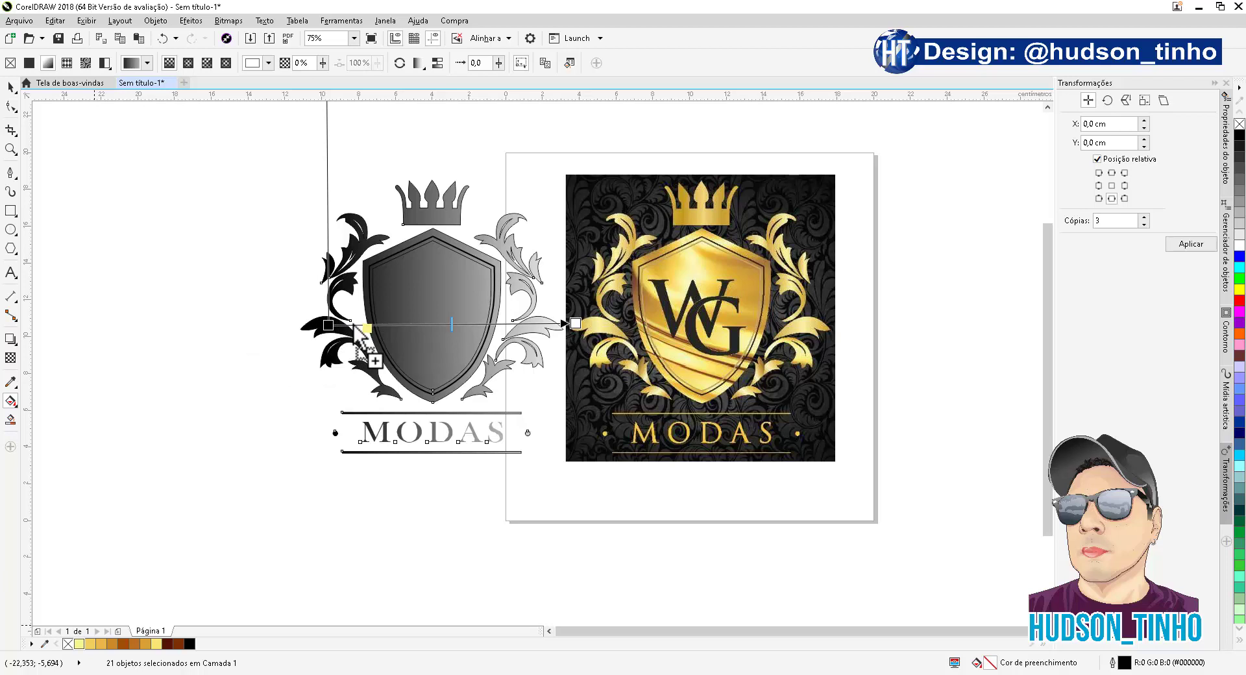
left_click_drag(354, 324, 353, 324)
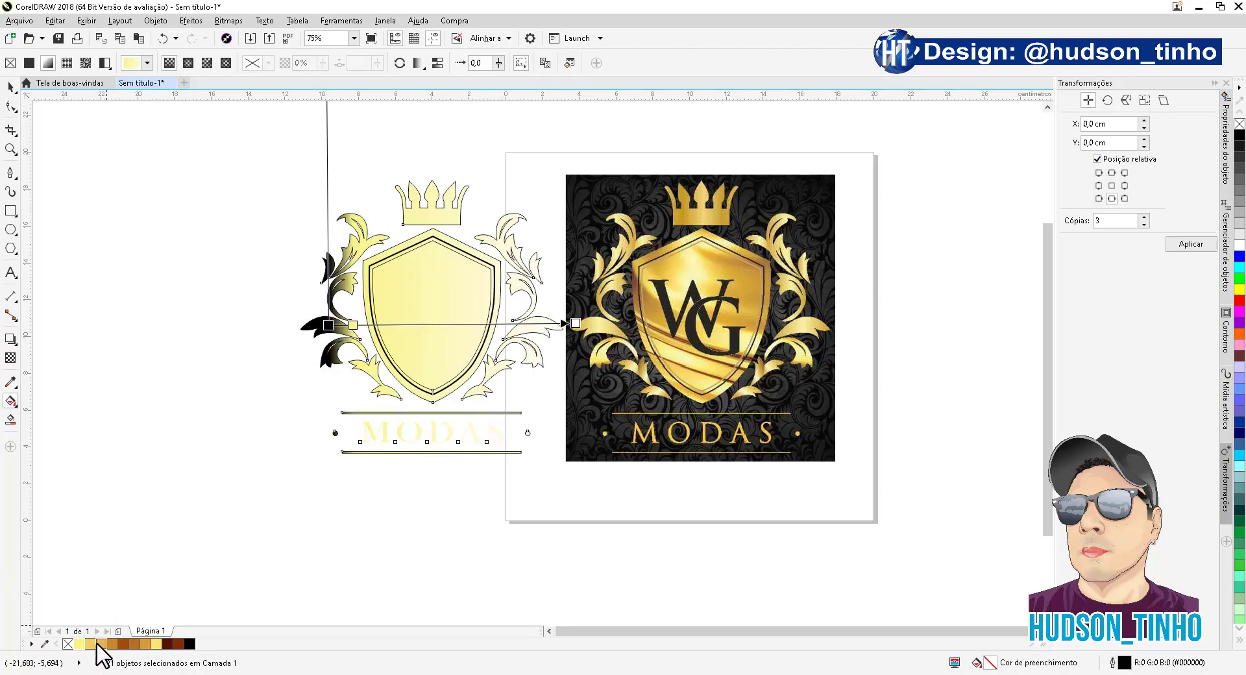
left_click_drag(103, 644, 403, 324)
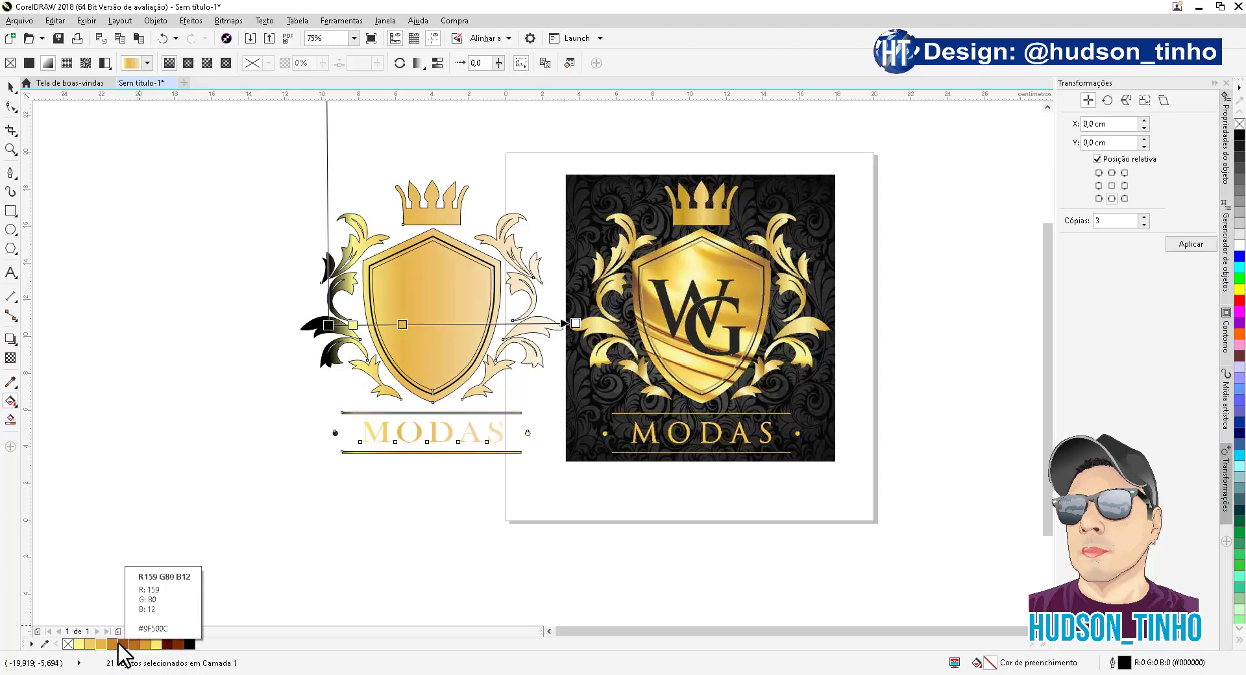
left_click_drag(121, 646, 442, 324)
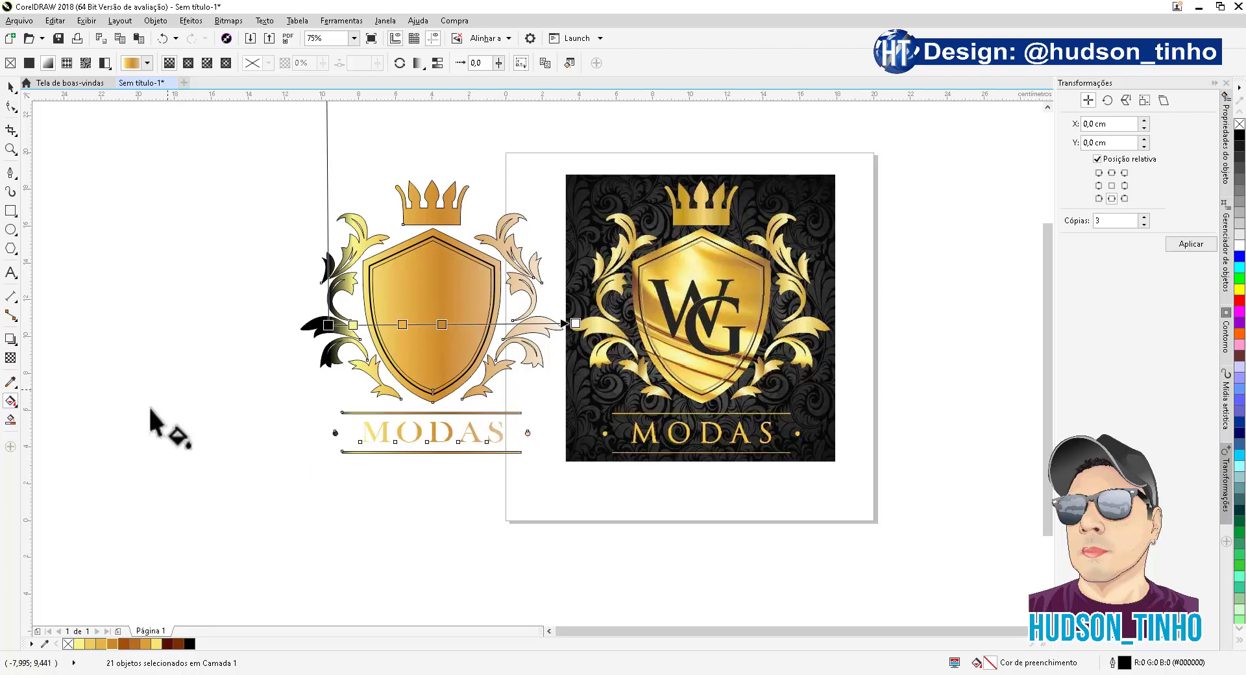
left_click_drag(134, 644, 481, 324)
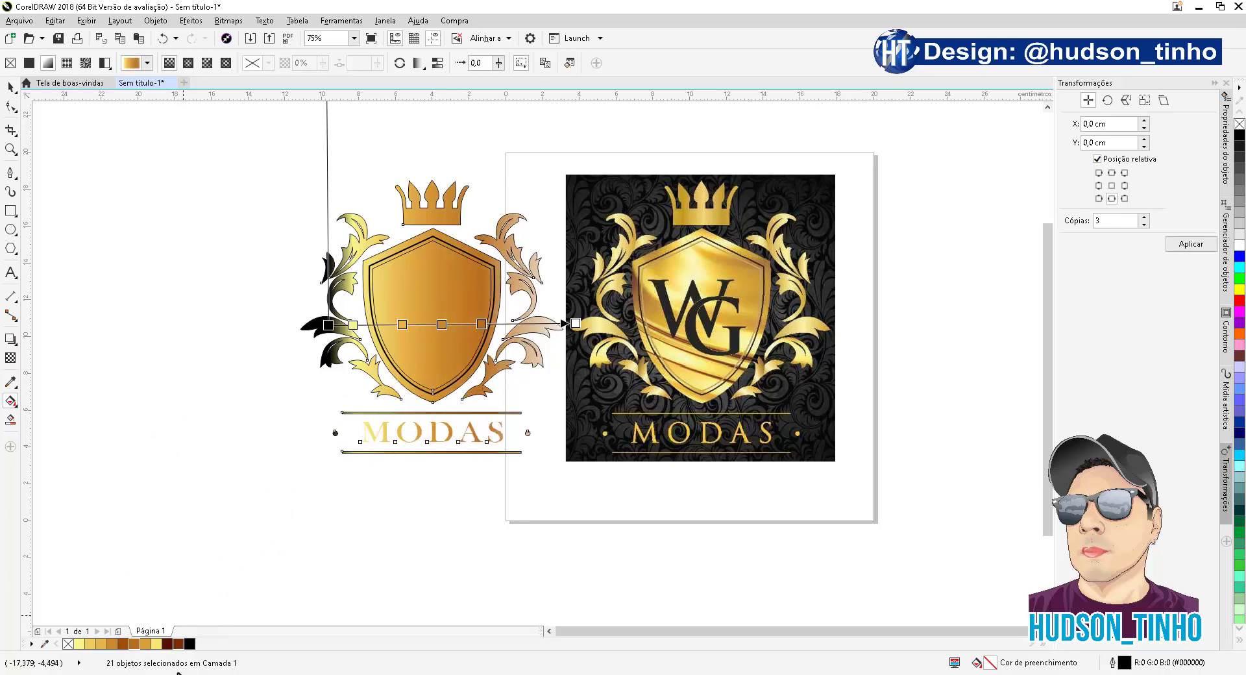
left_click_drag(146, 645, 516, 324)
left_click_drag(176, 644, 541, 324)
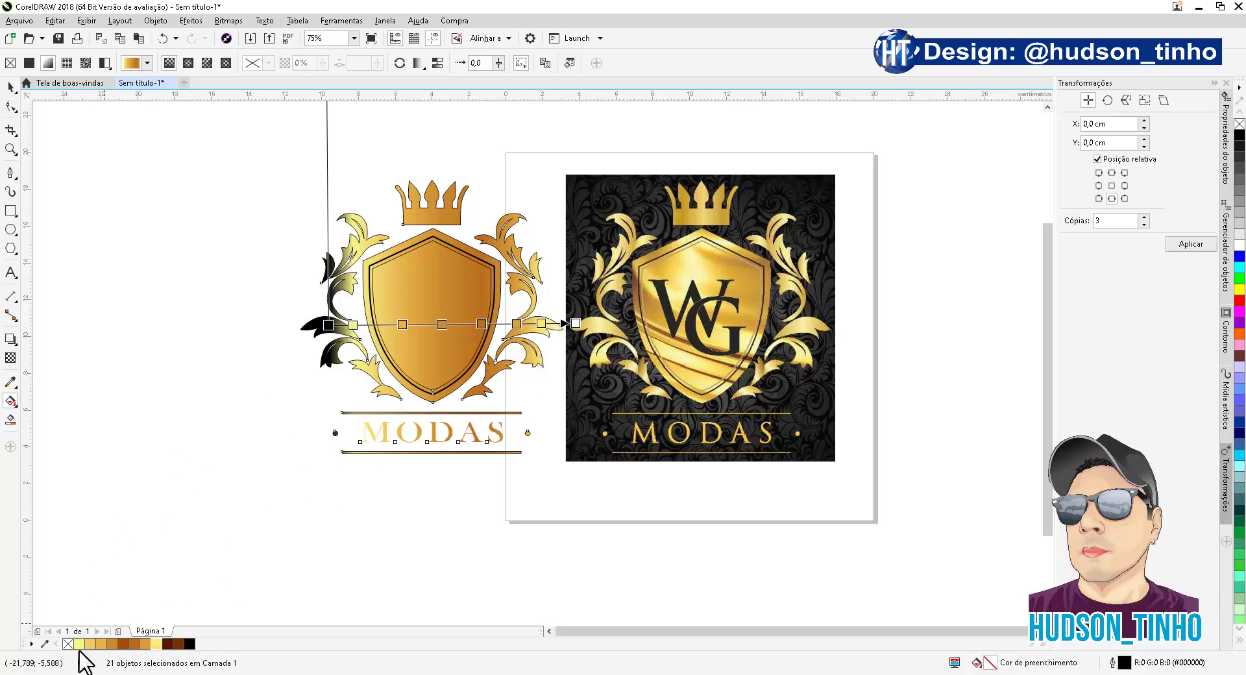
left_click_drag(180, 653, 328, 326)
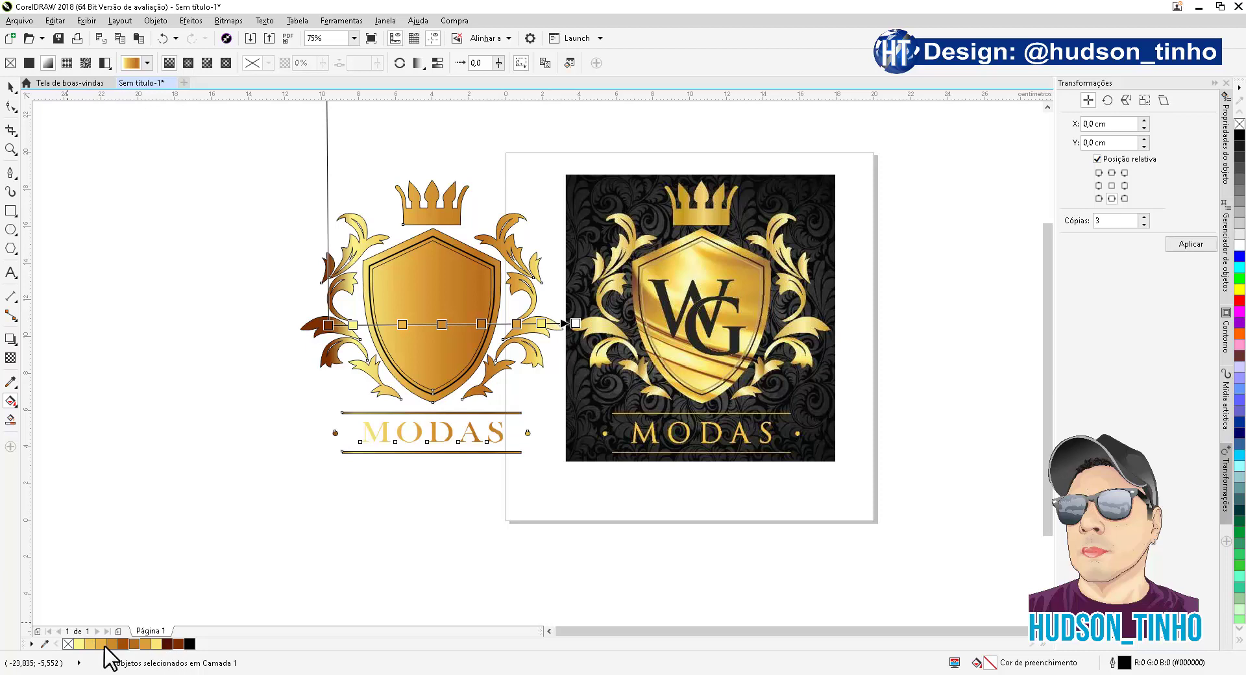
left_click_drag(106, 645, 574, 324)
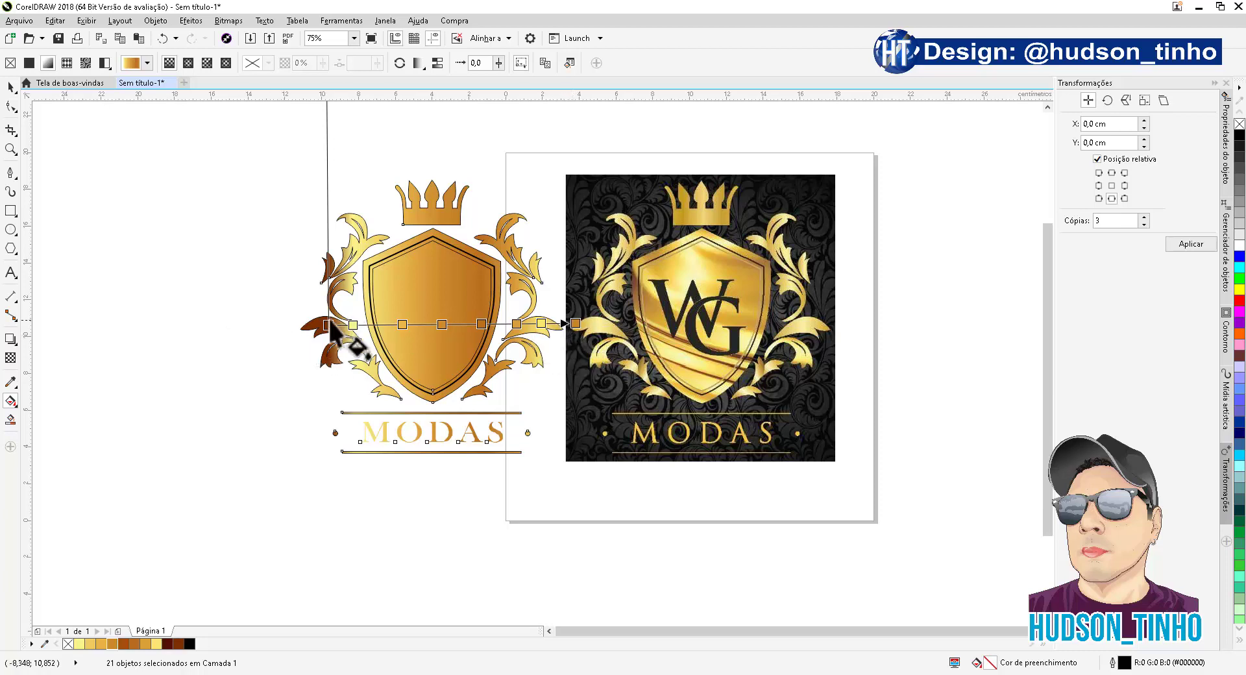
Step: Tilt the crest's gradient diagonally from just above the MODAS text's left end to beside the upper right leaf, and deselect the artwork
left_click_drag(1051, 348, 1051, 336)
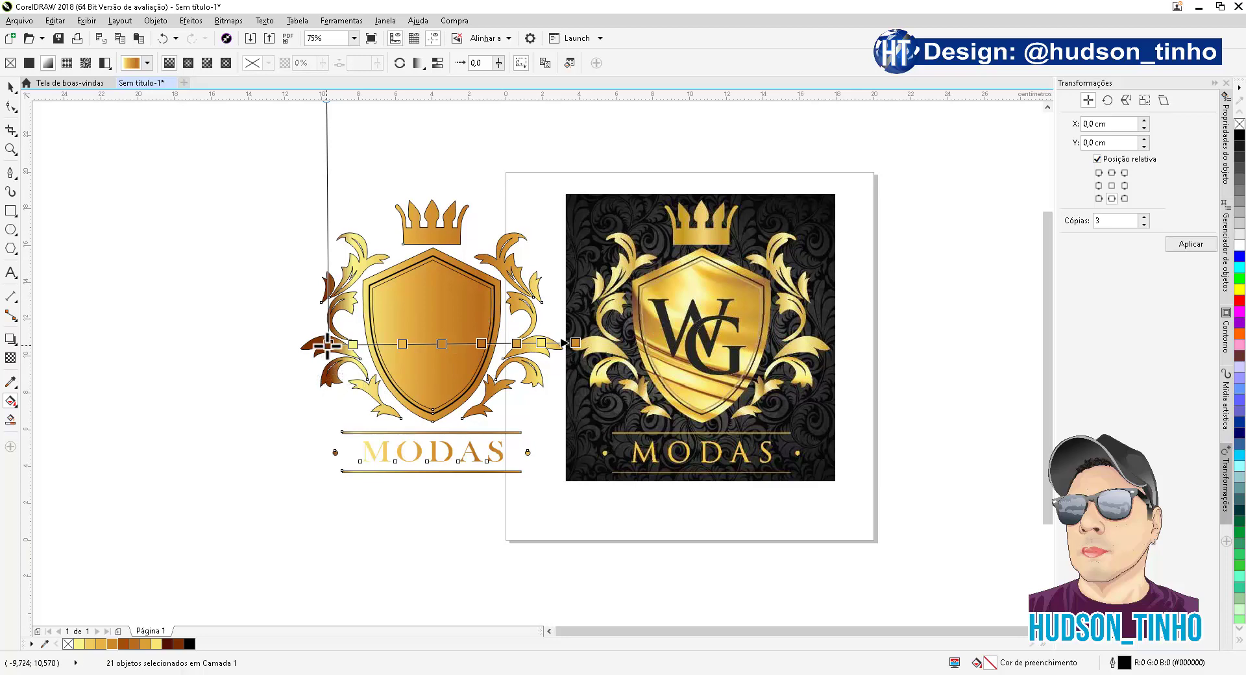
left_click_drag(327, 345, 338, 416)
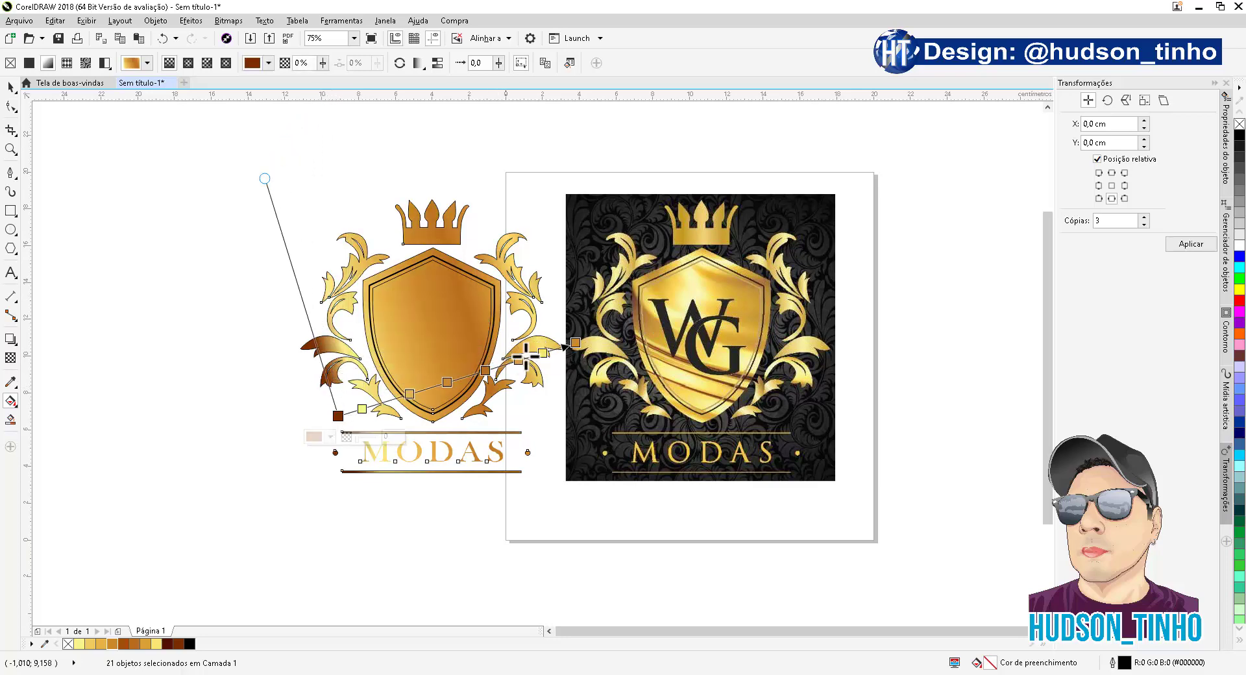
left_click_drag(576, 342, 552, 248)
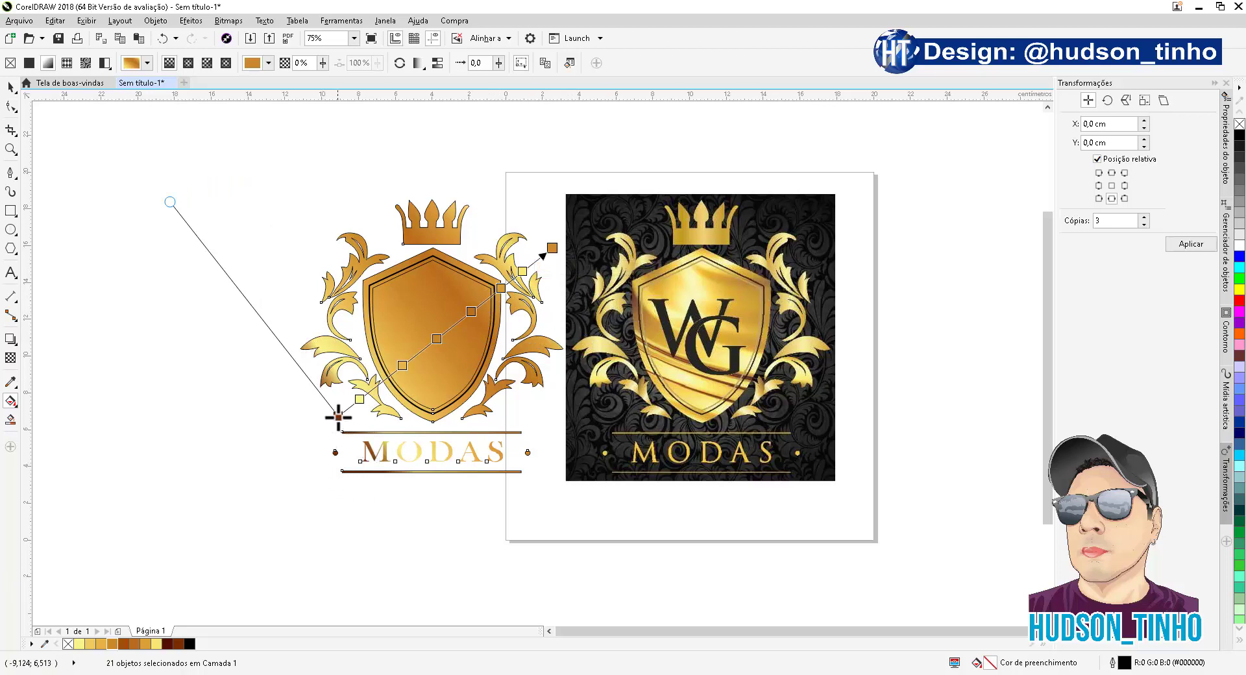
left_click_drag(338, 415, 324, 436)
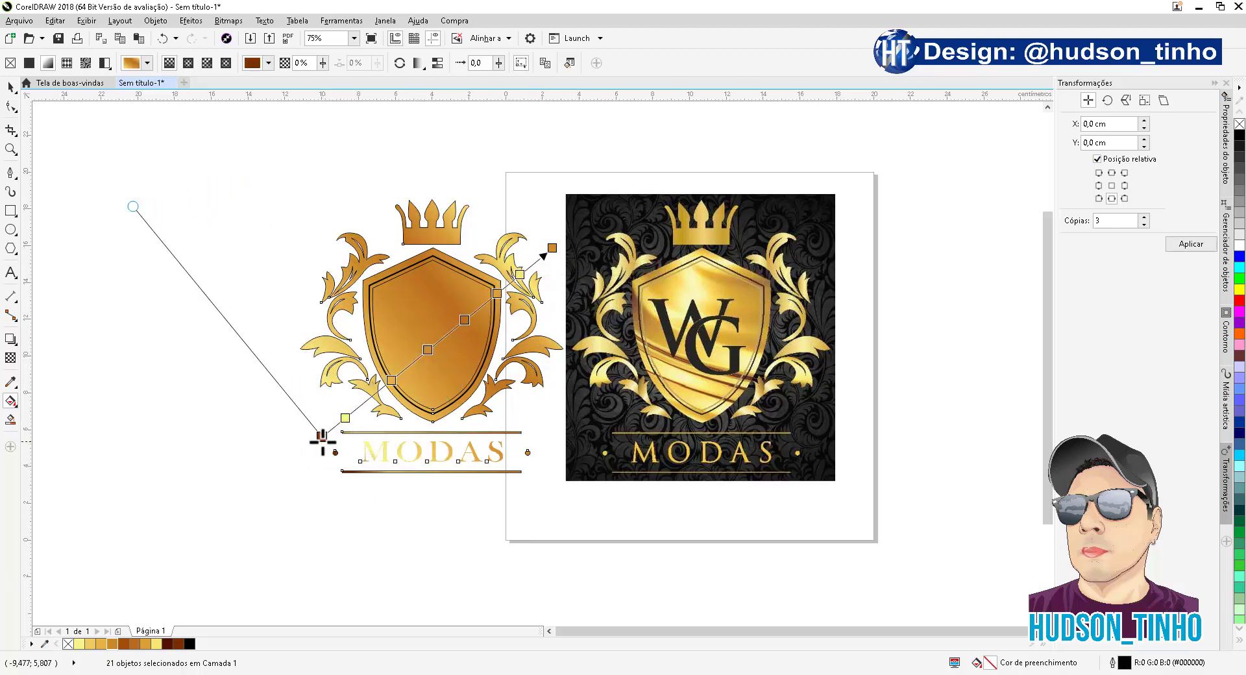
left_click_drag(322, 439, 342, 423)
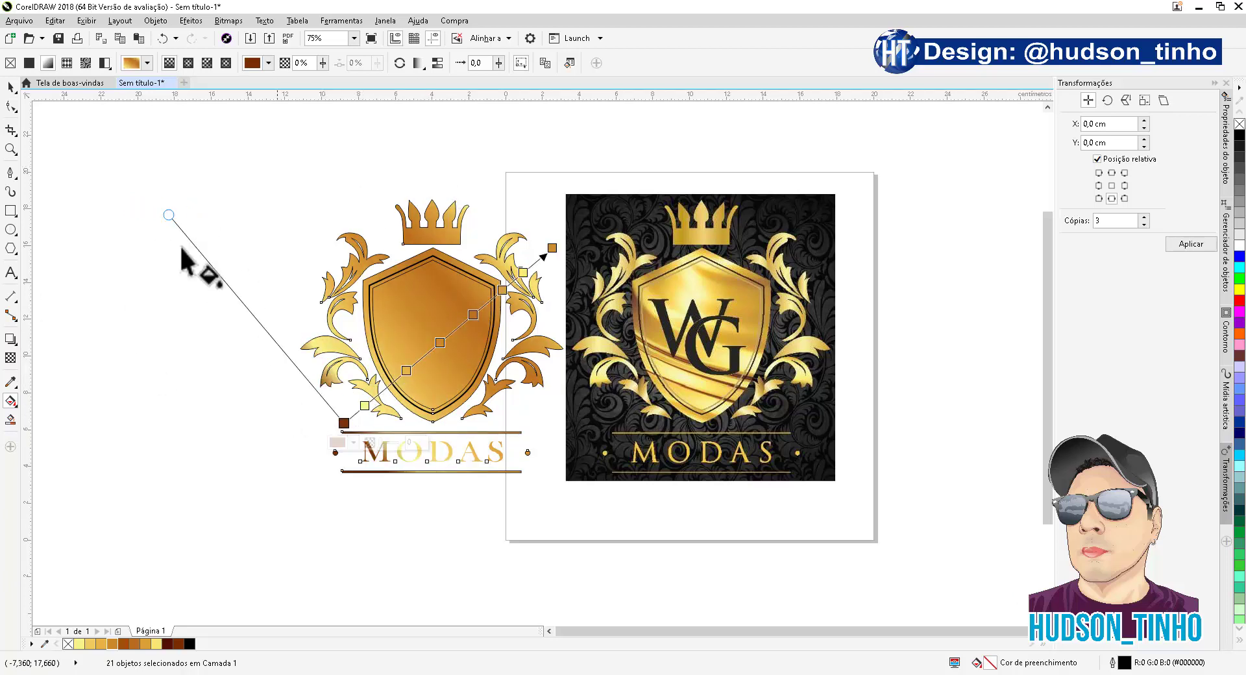
left_click(10, 87)
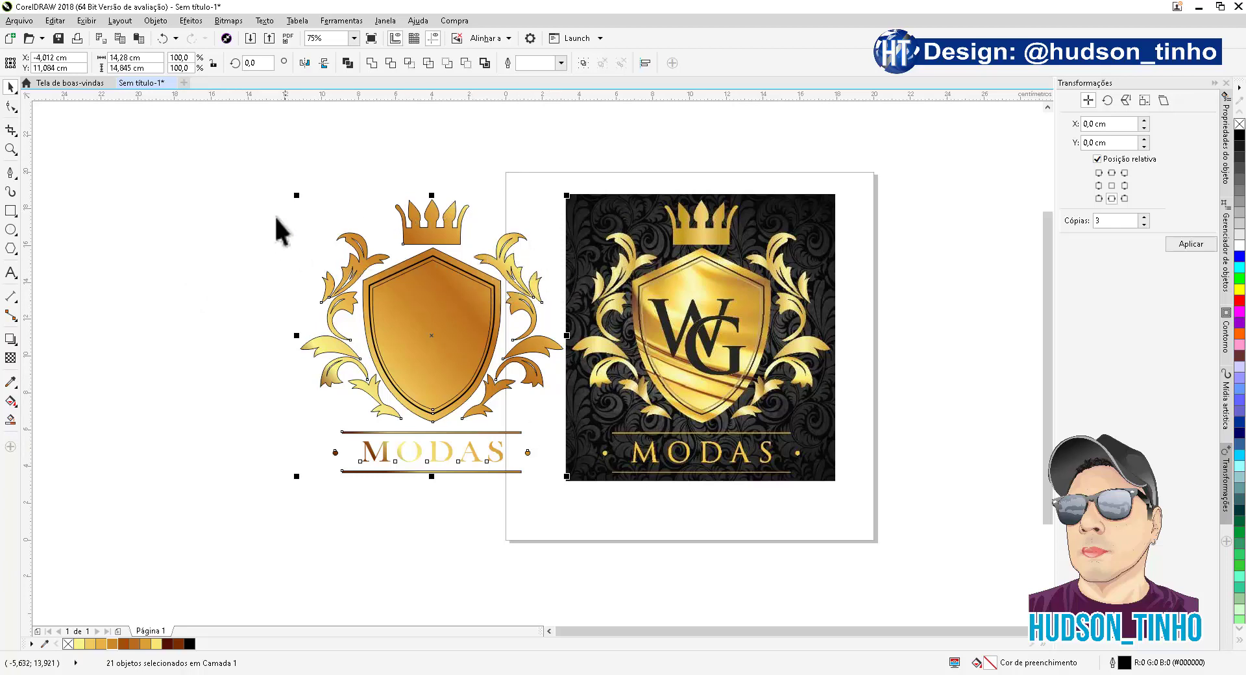
left_click(248, 189)
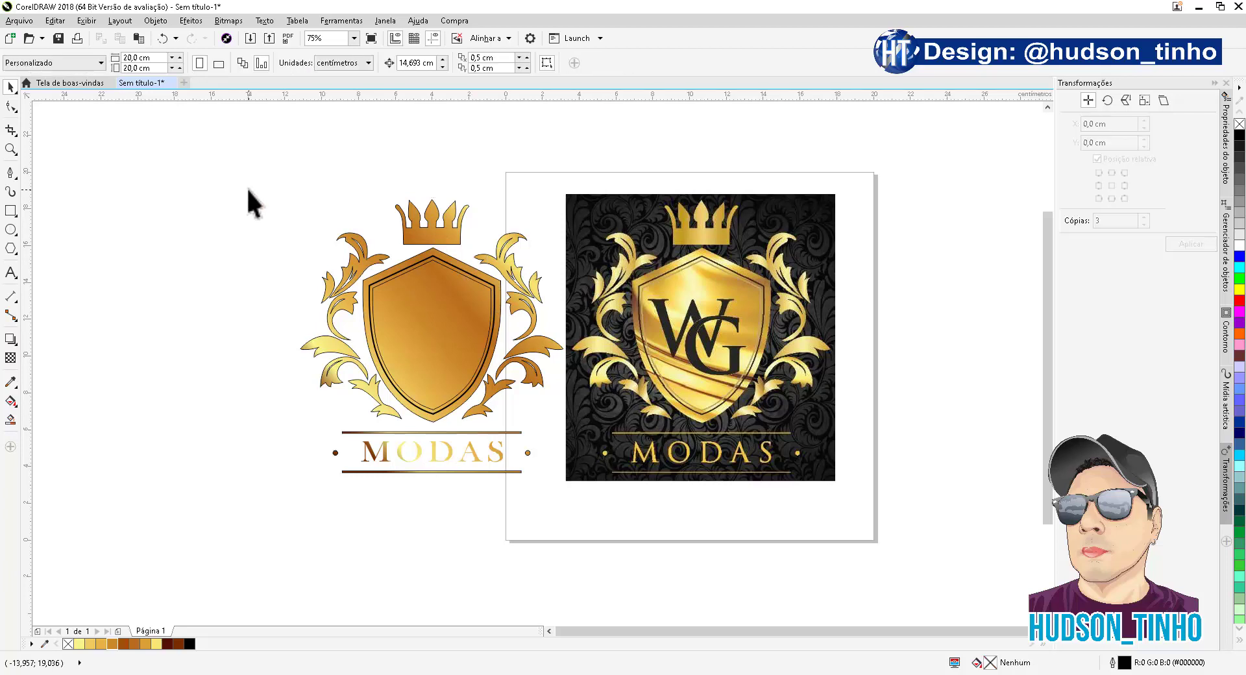
Step: Move the shield's middle curve with the 0.75 mm outline from the traced crest onto the reference image's shield
scroll(480, 285, "up", 2)
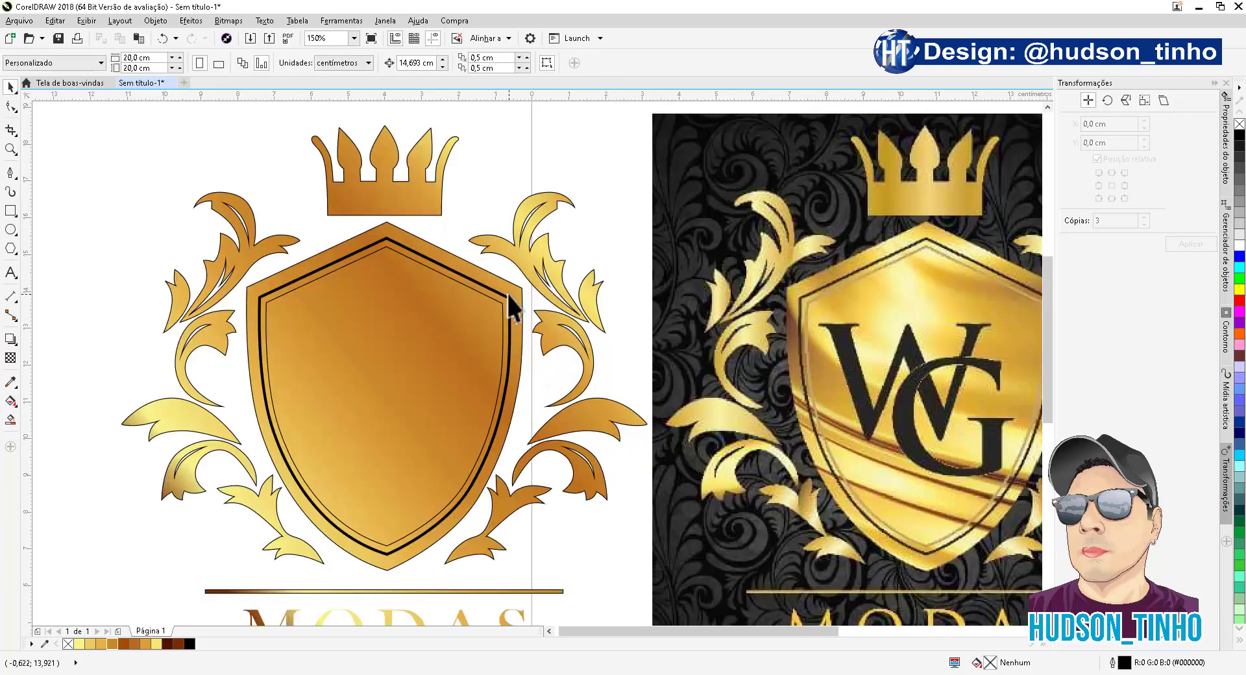
left_click(476, 283)
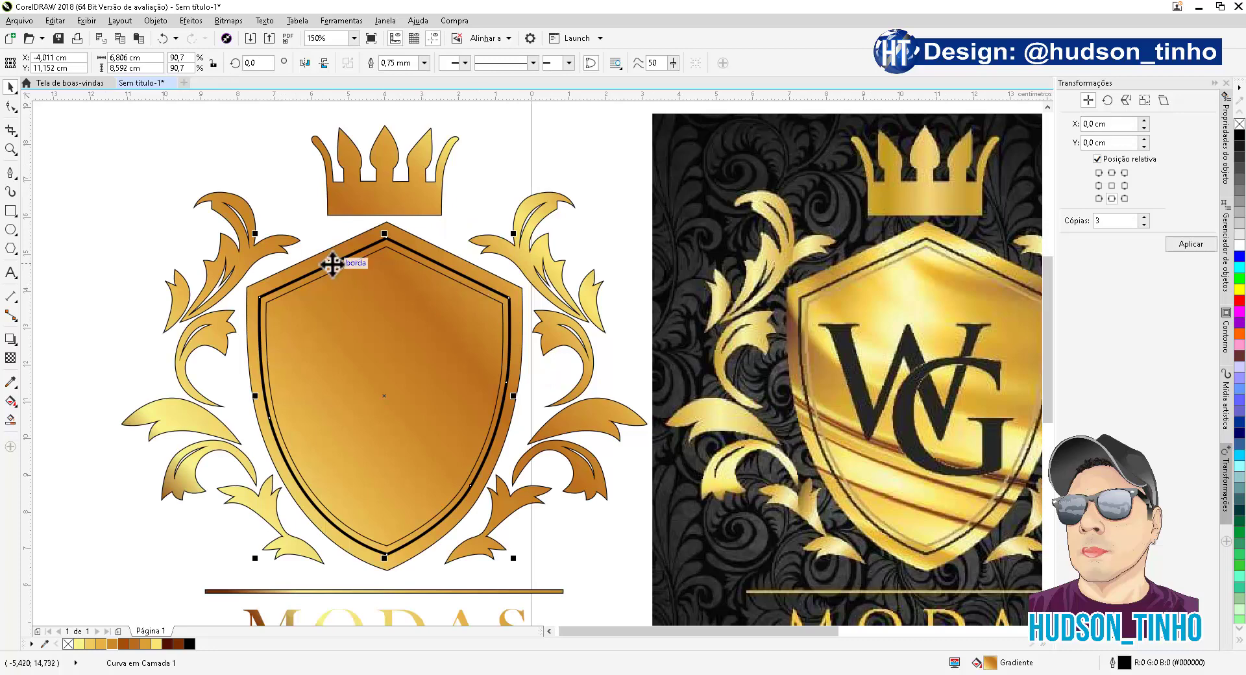
scroll(331, 265, "down", 2)
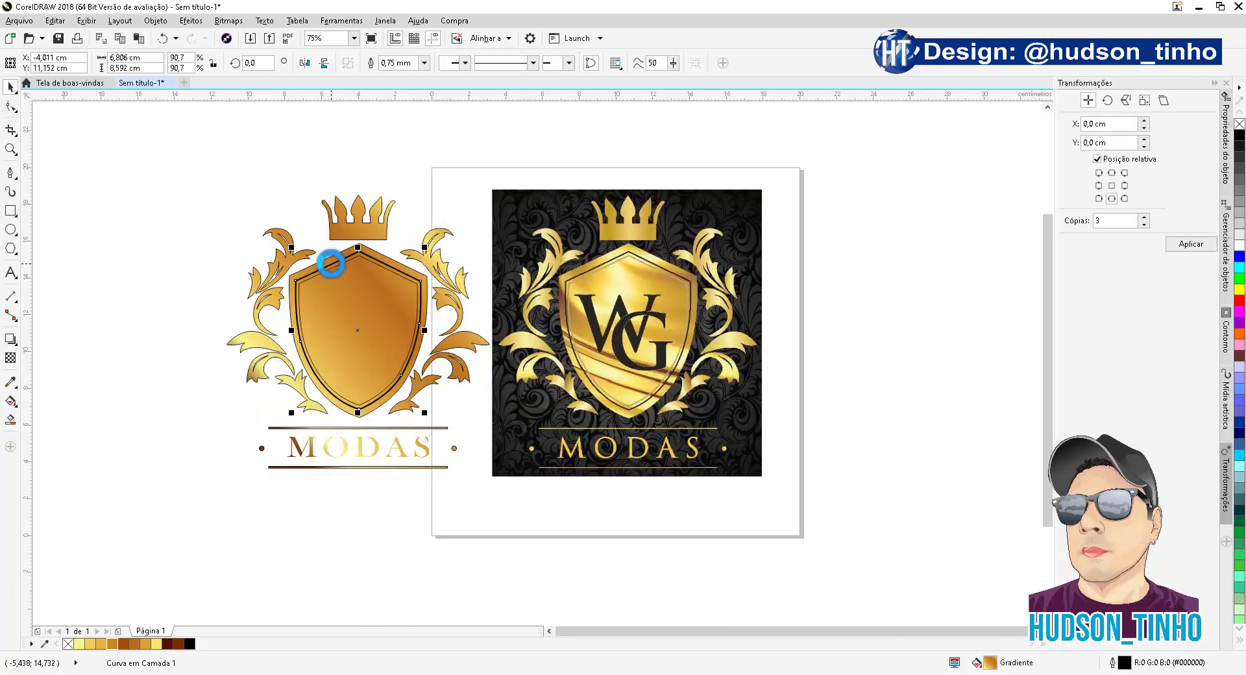
key("ctrl+d")
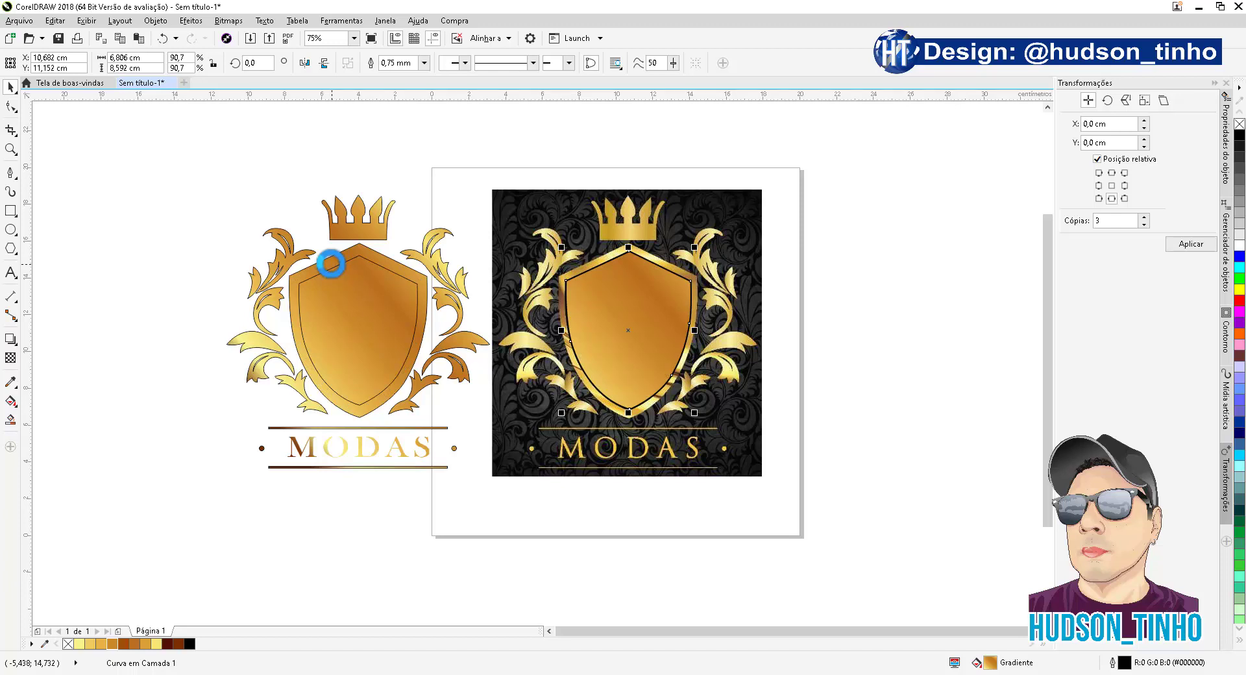
Step: Try removing the outlines from all parts of the traced crest at once
left_click(170, 170)
left_click_drag(476, 484, 510, 520)
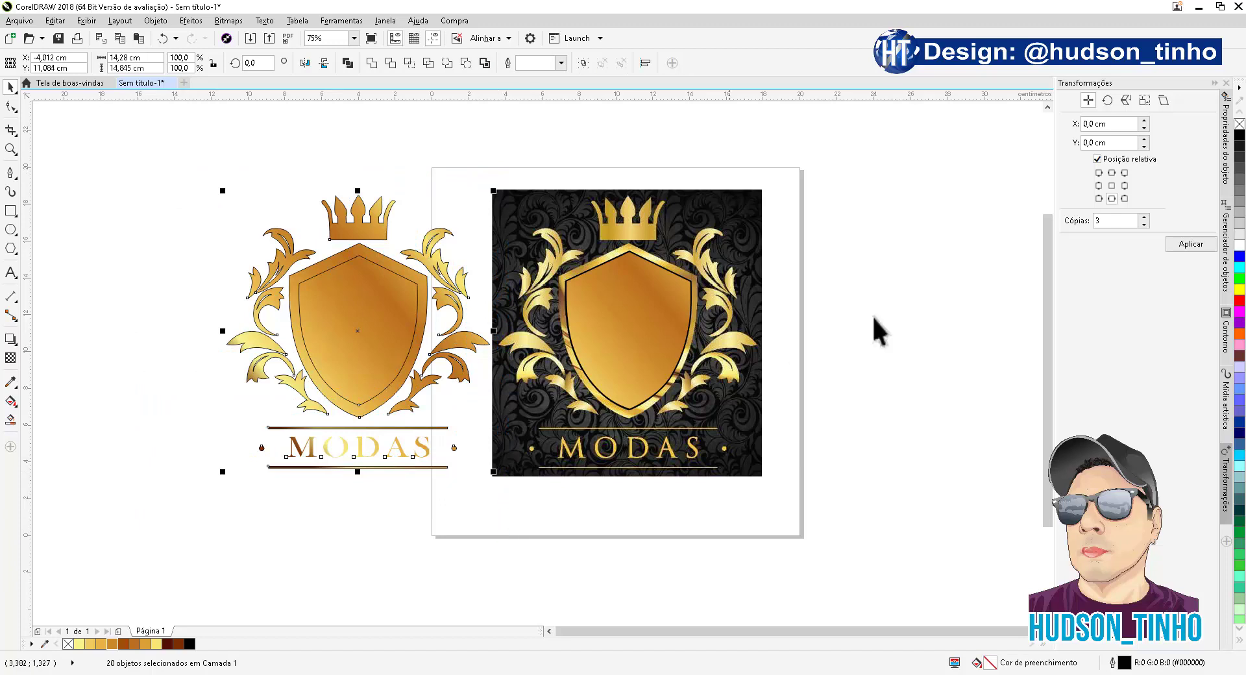
right_click(1240, 125)
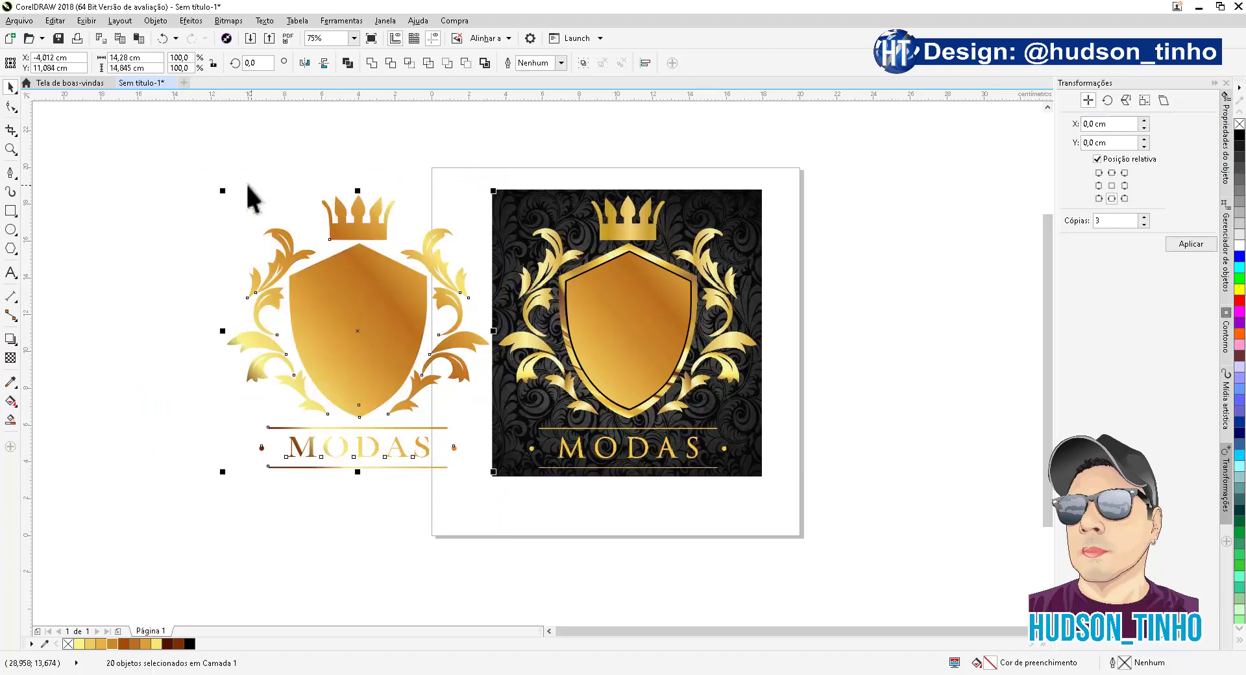
left_click(245, 182)
left_click(633, 285)
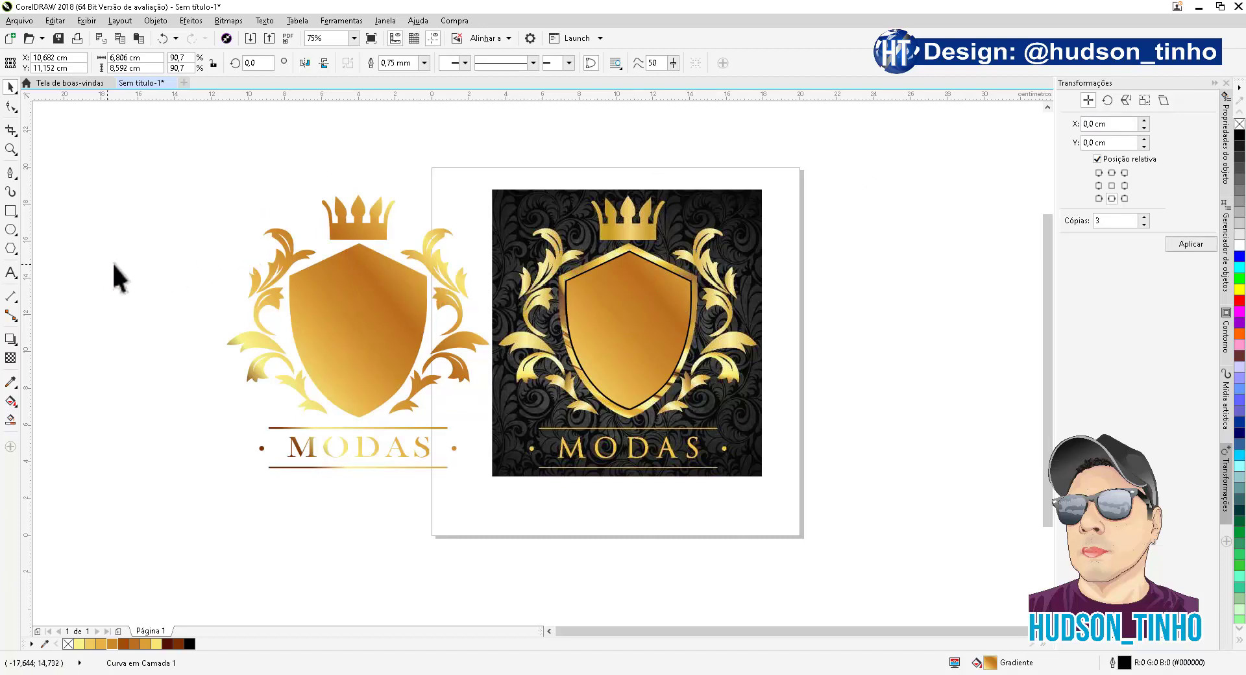
left_click(361, 318)
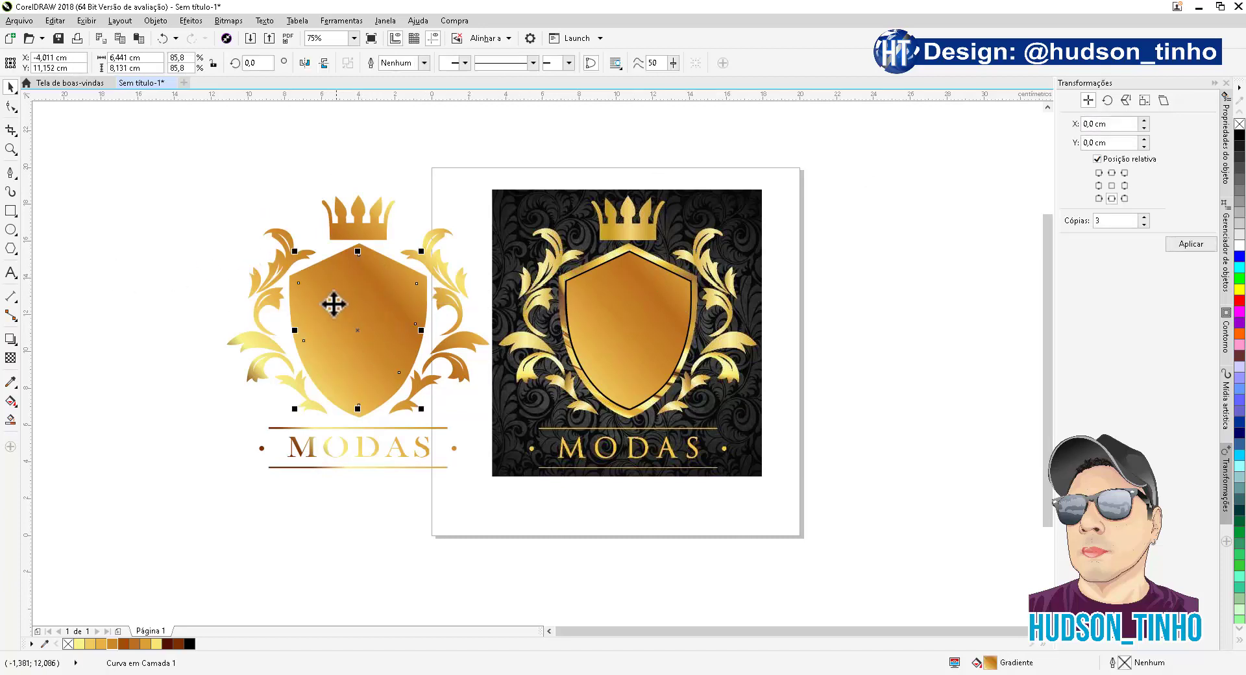
key("ctrl+z")
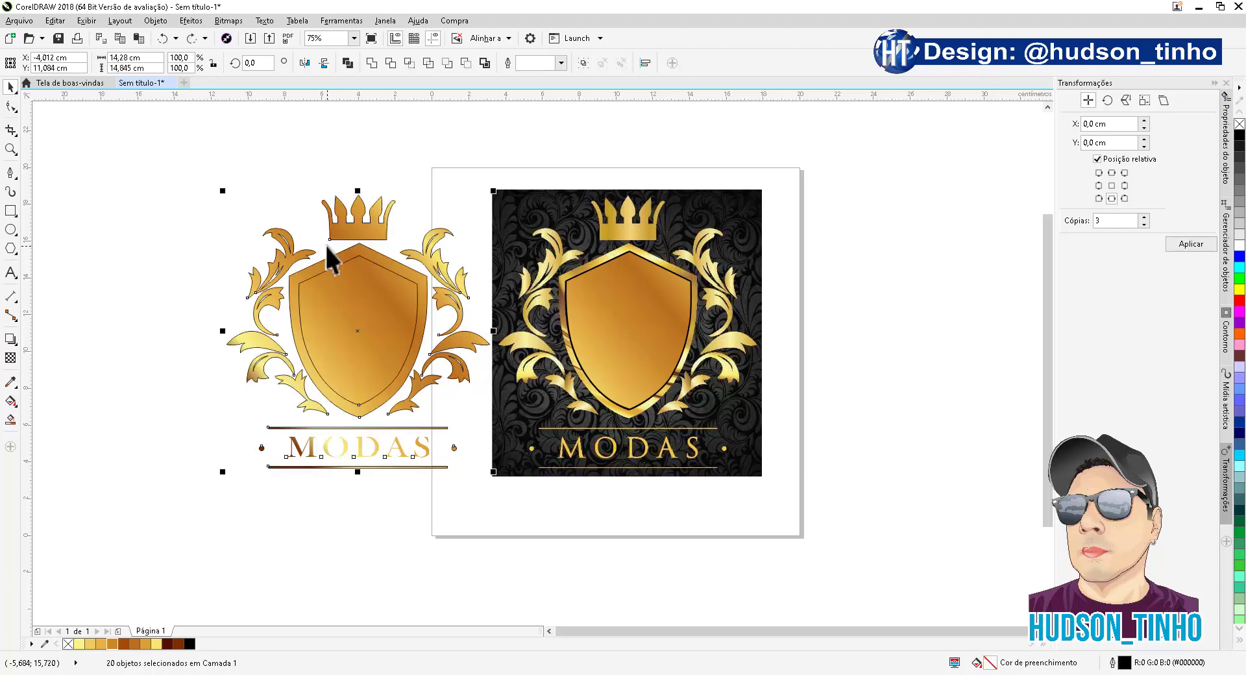
left_click(231, 162)
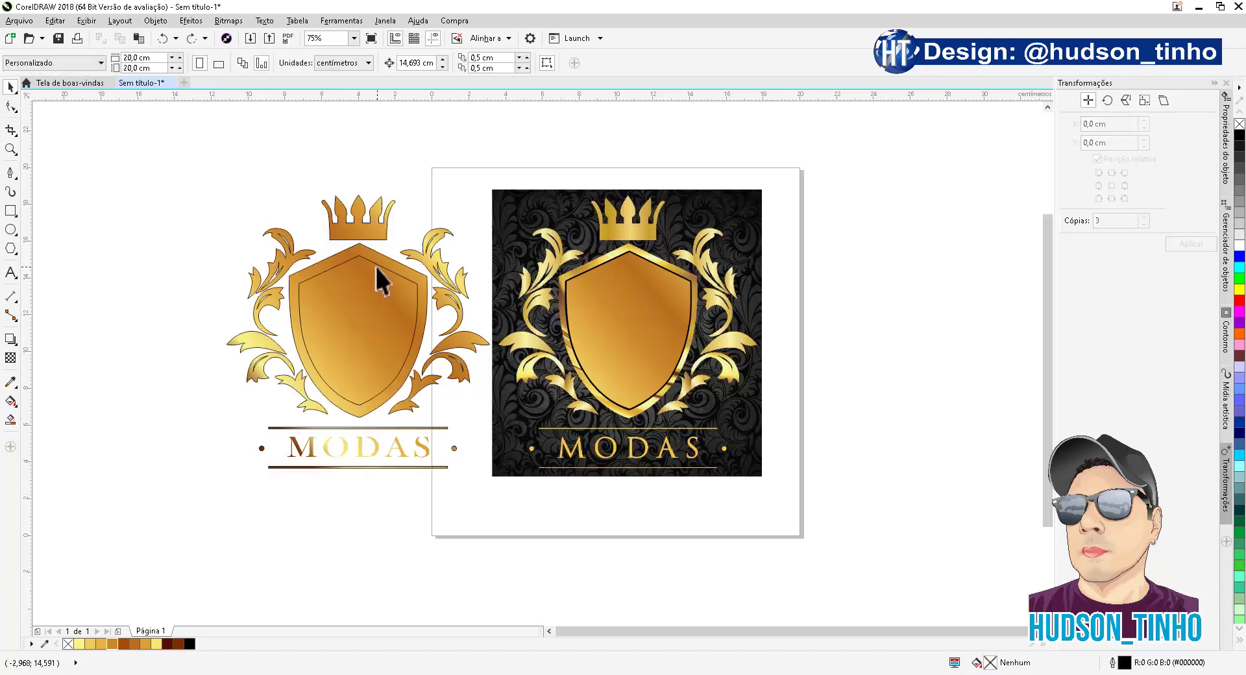
Step: Move the traced shield's innermost curve onto the reference image's shield and set its outline width to 0.5 mm
left_click(375, 262)
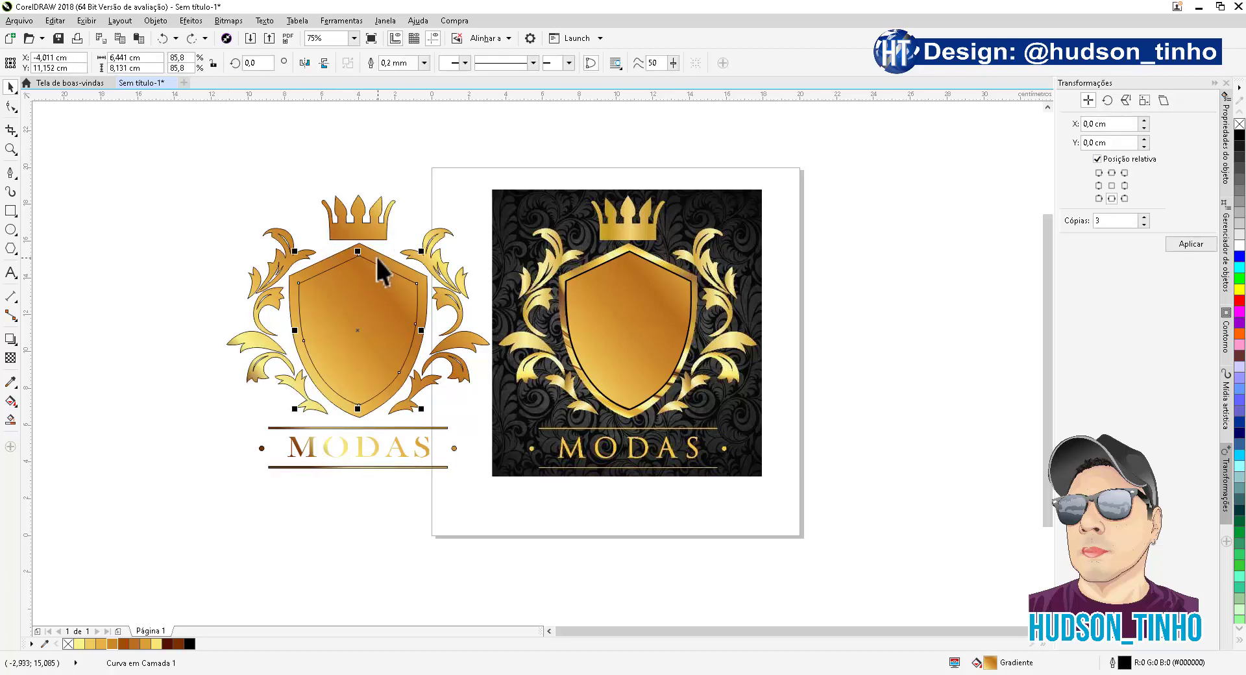
key("ctrl+r")
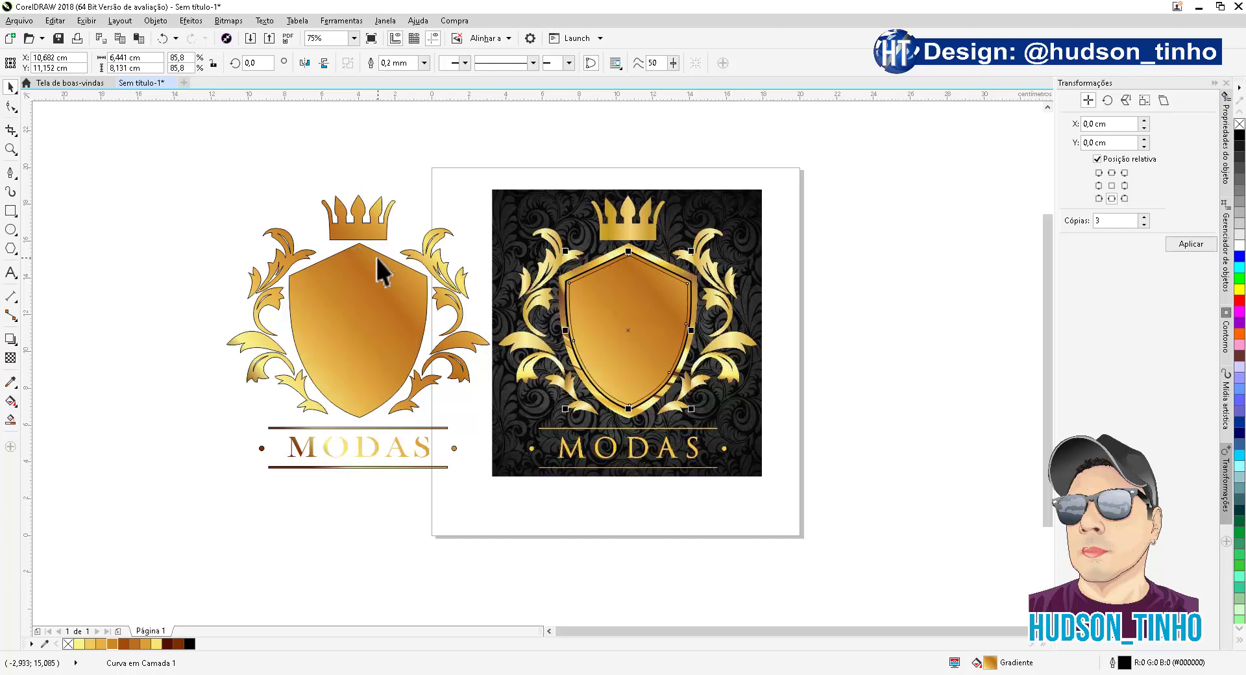
scroll(628, 312, "up", 2)
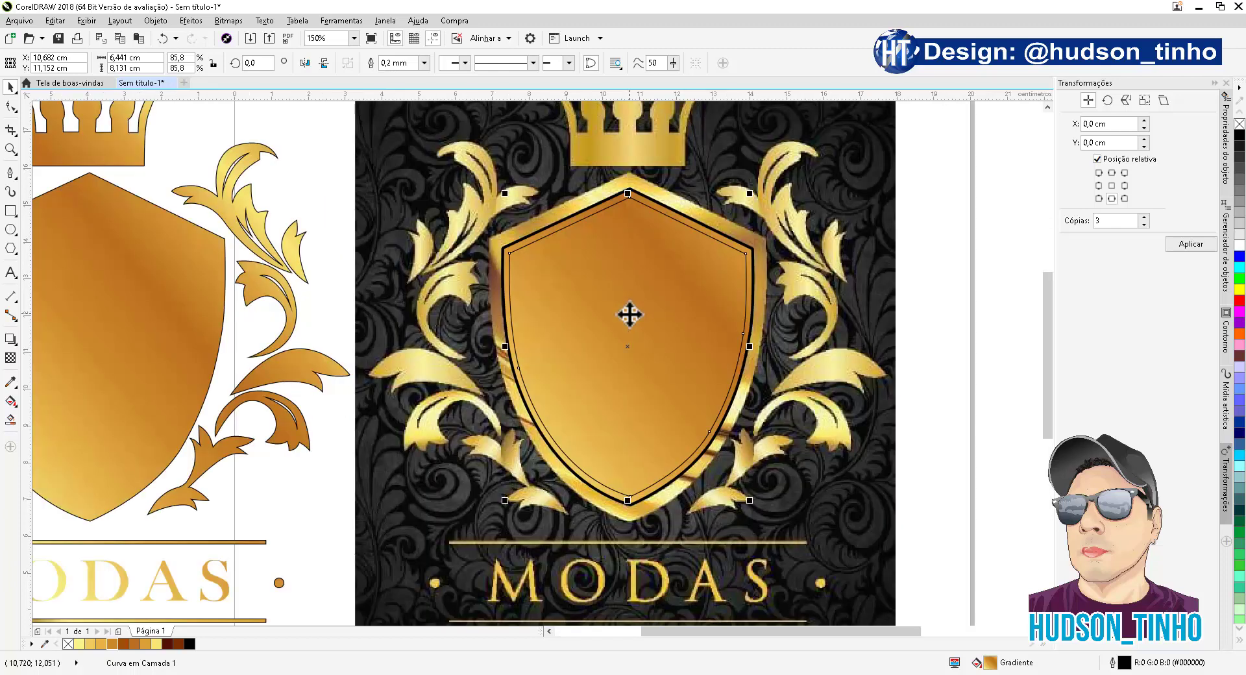
key("F12")
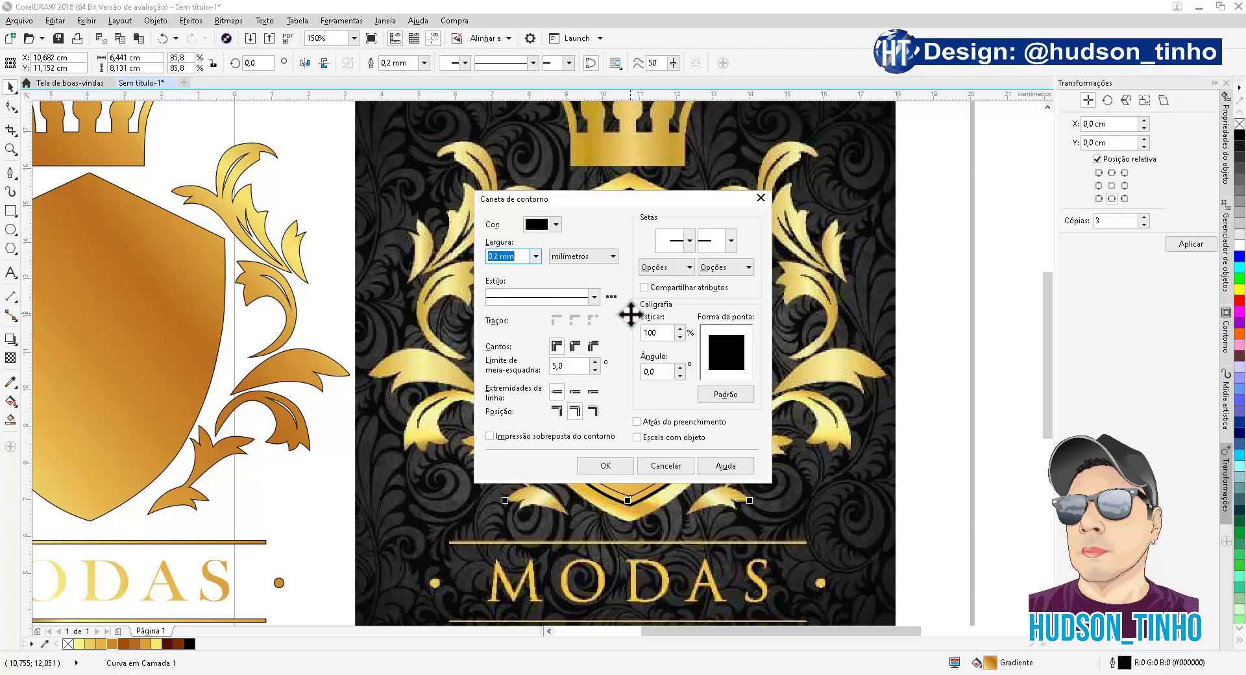
left_click_drag(553, 208, 261, 175)
left_click(244, 223)
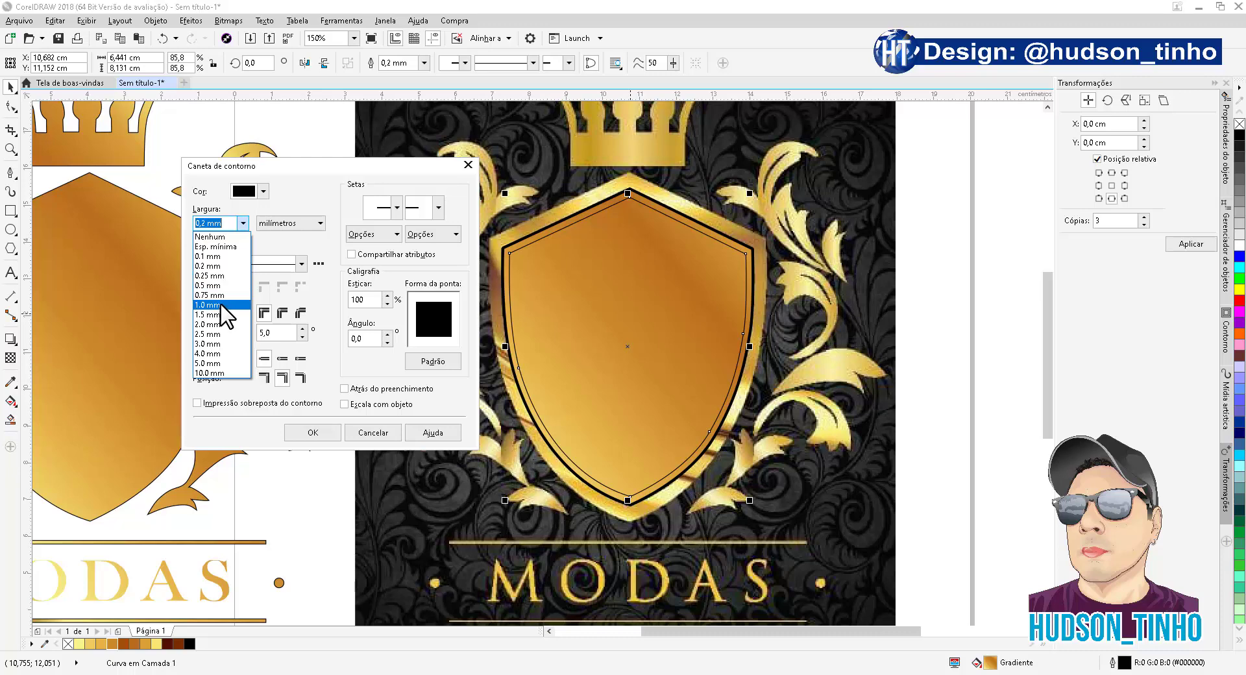
left_click(221, 286)
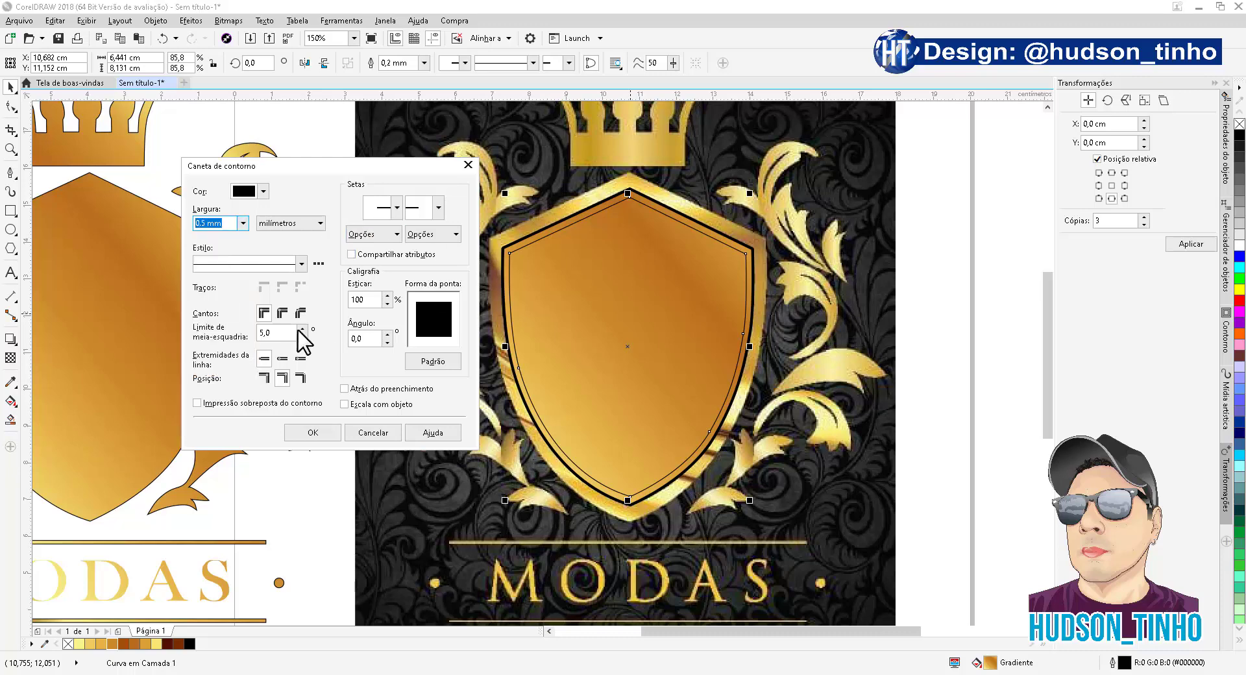
left_click(300, 433)
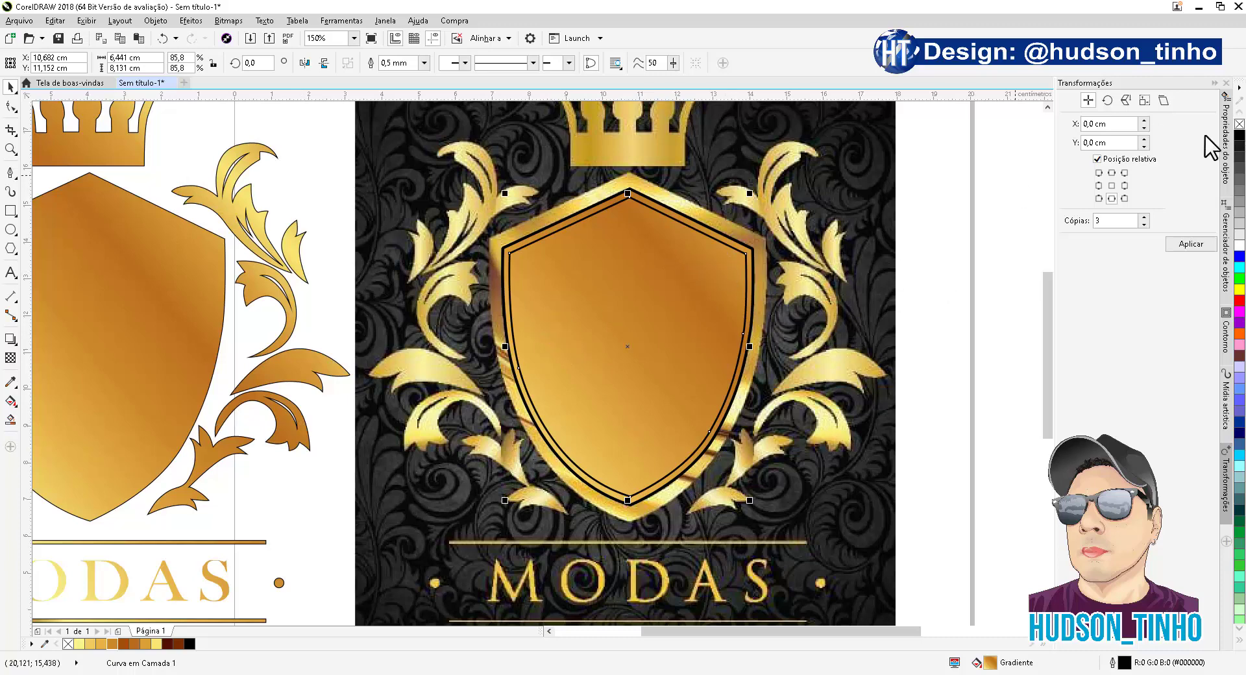
Step: Move the 0.5 mm innermost shield curve to the empty area right of the page and remove its fill
scroll(524, 296, "down", 2)
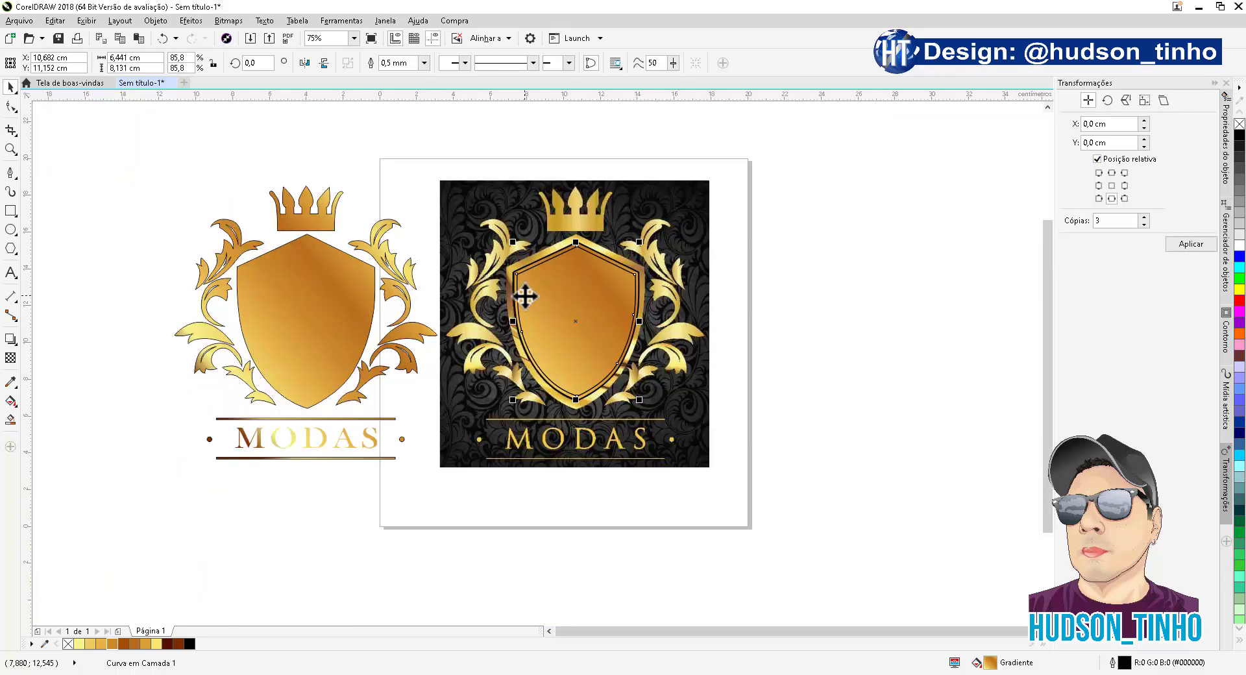
key("ctrl+d")
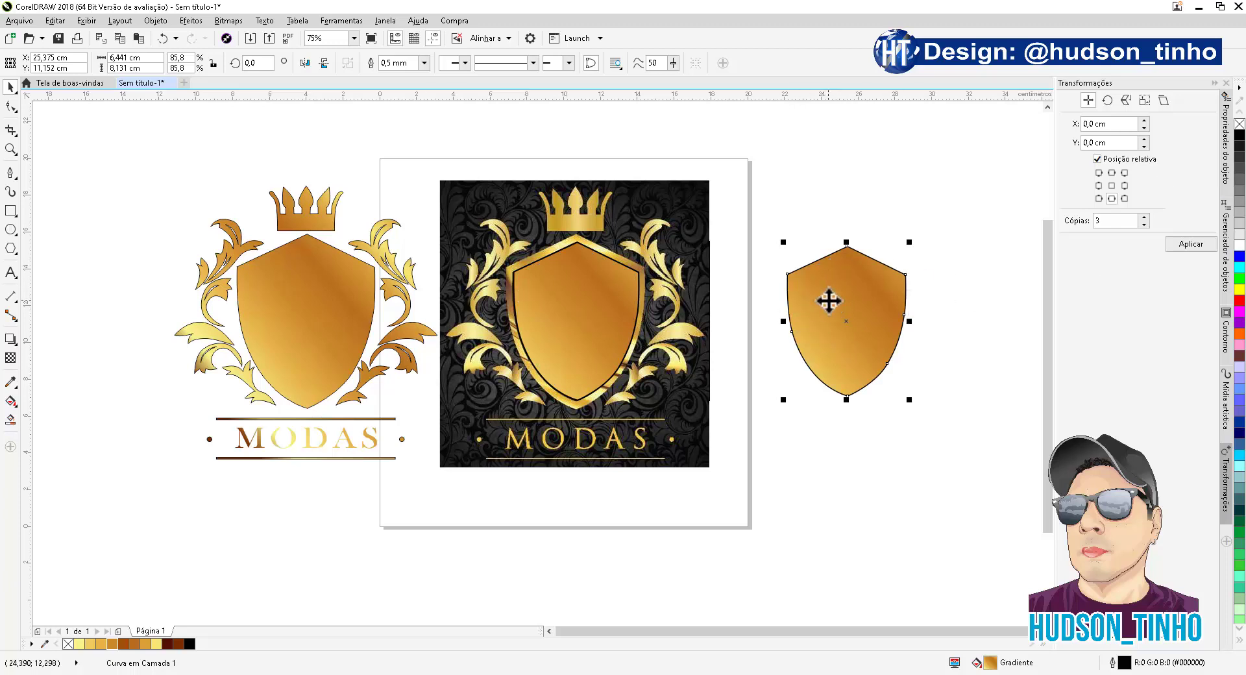
left_click(1239, 125)
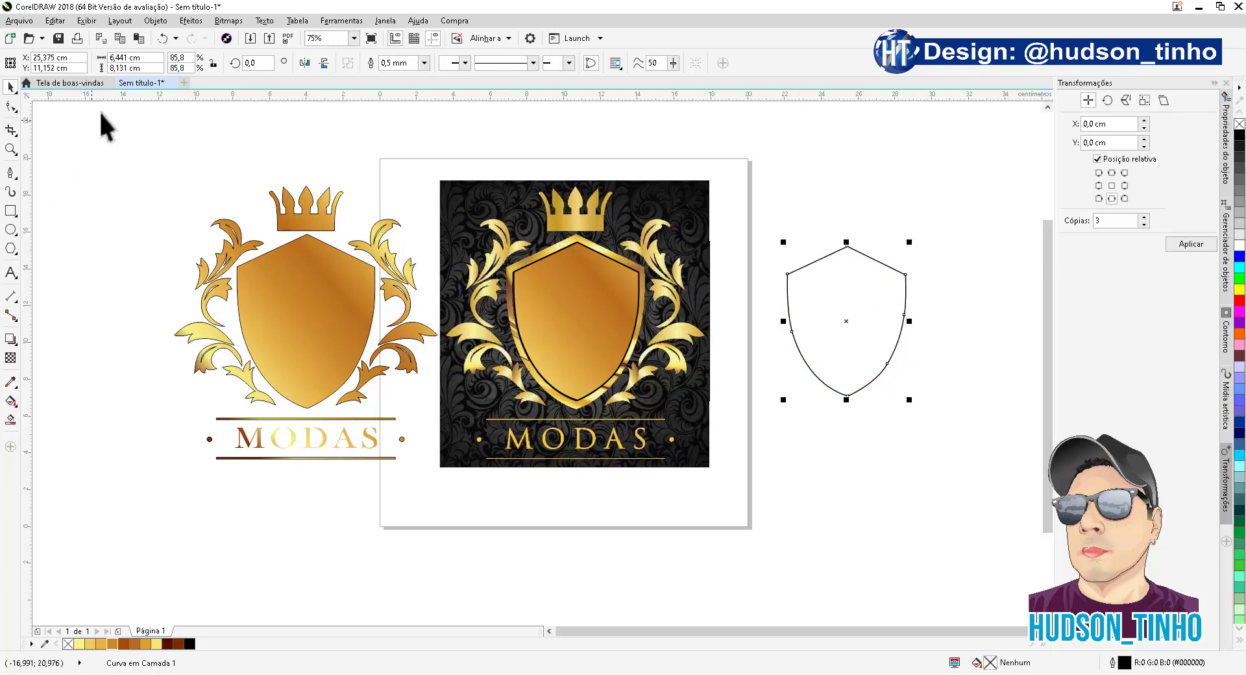
Step: Convert the unfilled shield curve's outline to an object and move it back inside the traced crest's shield
left_click(159, 22)
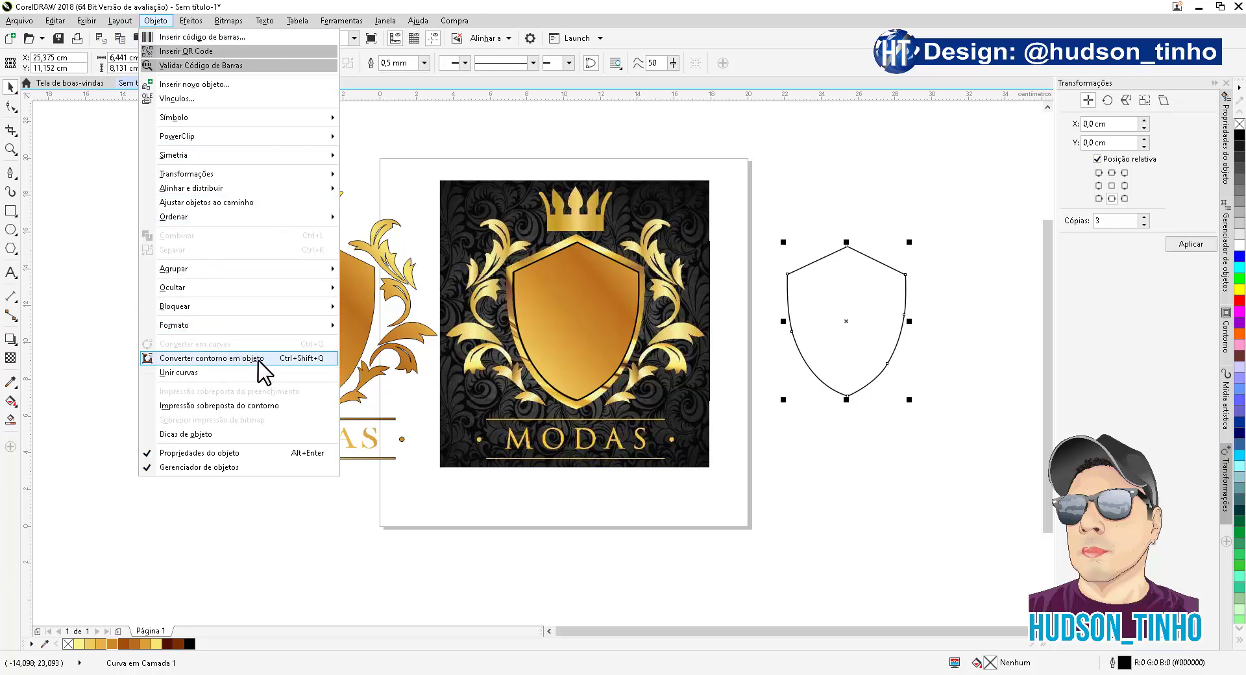
left_click(236, 362)
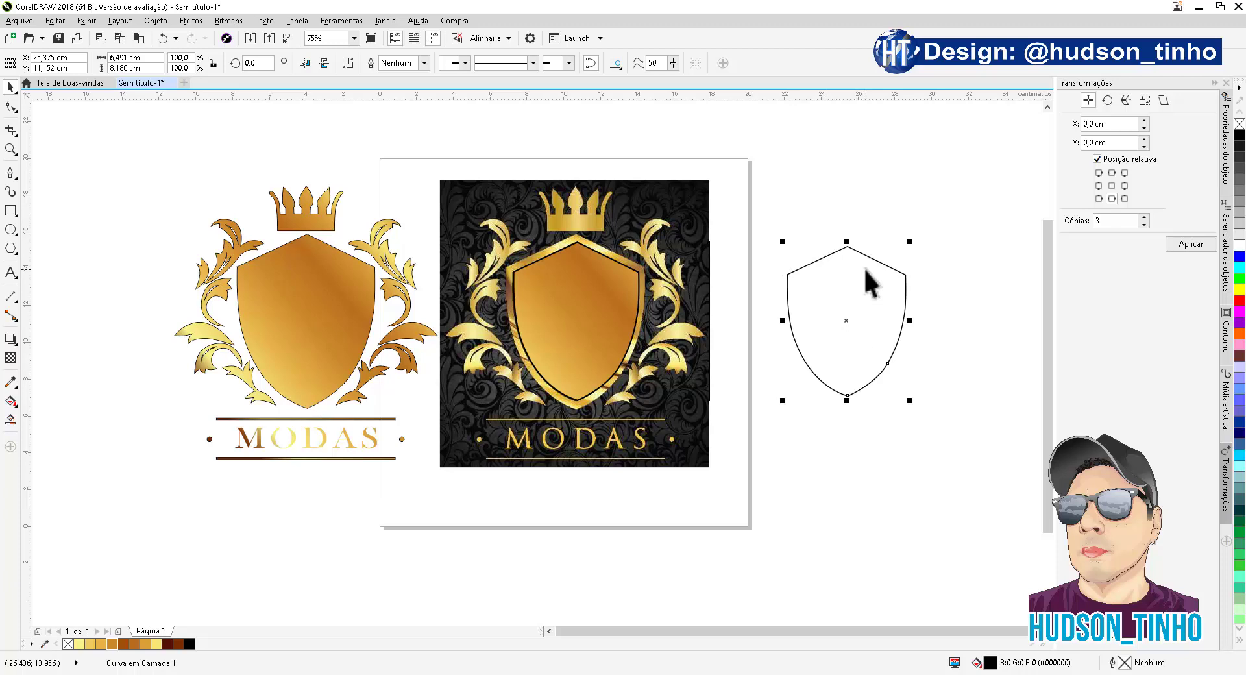
key("ctrl+z")
key("ctrl+z")
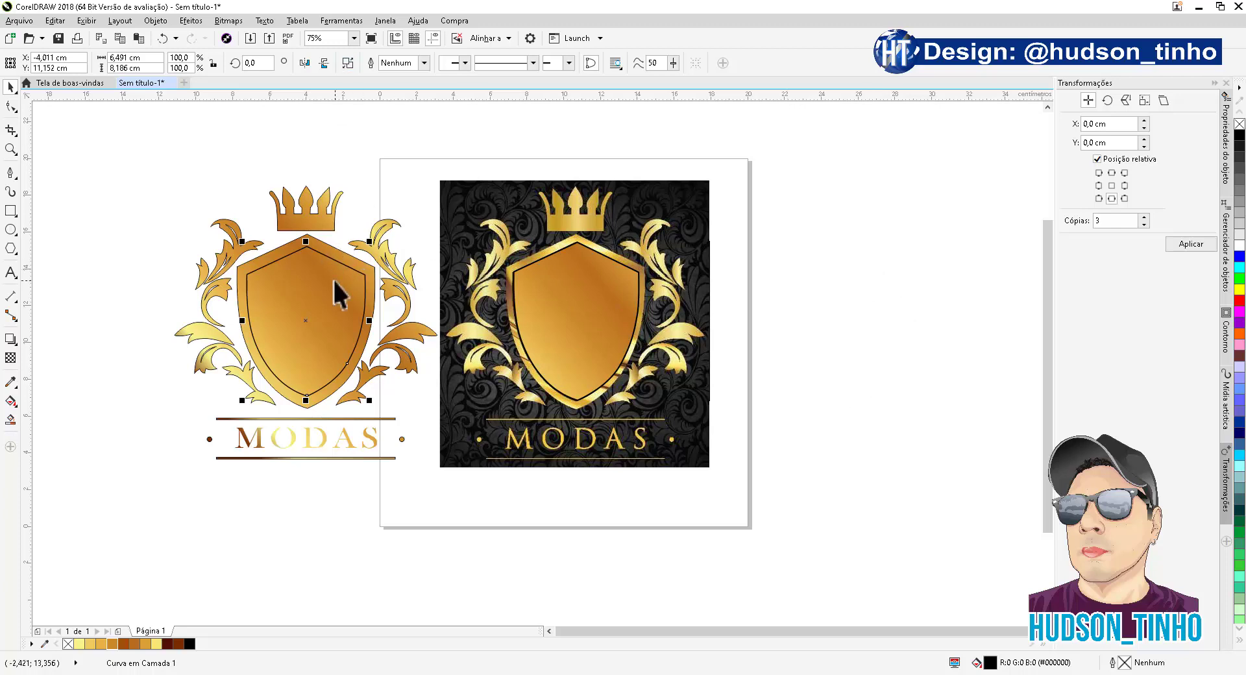
Step: Copy the gold gradient fill from the traced crest's outer left leaf onto the converted shield outline
left_click(11, 402)
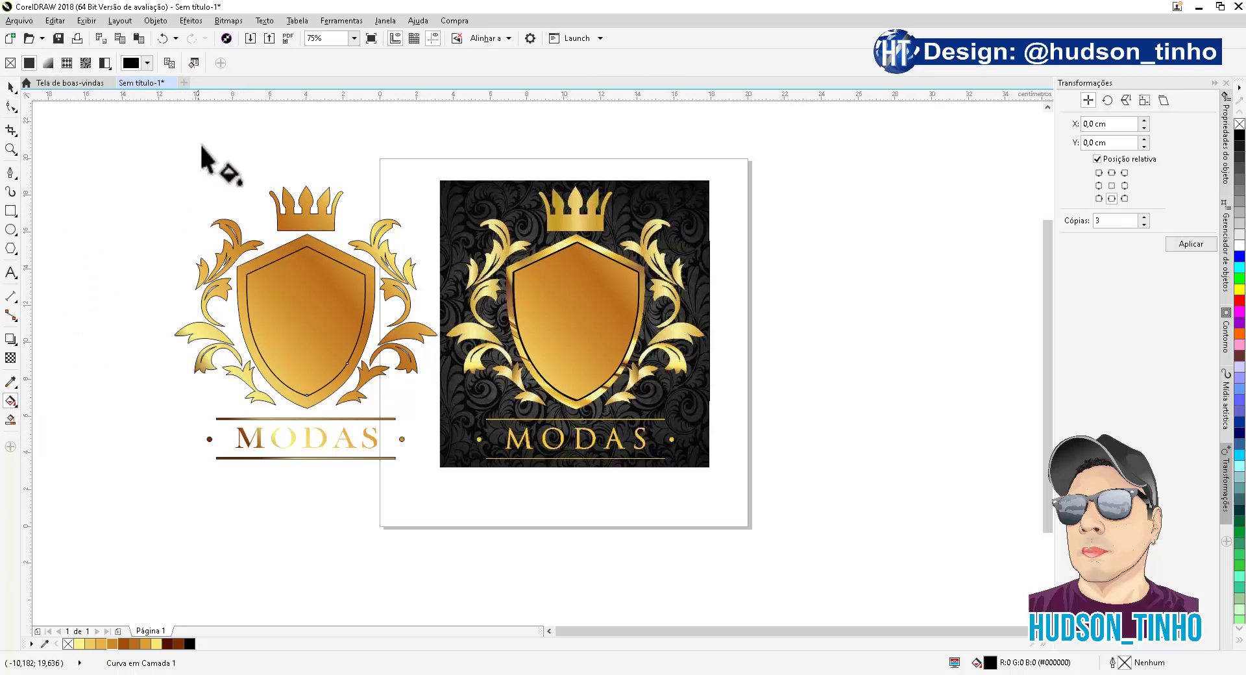
left_click(169, 63)
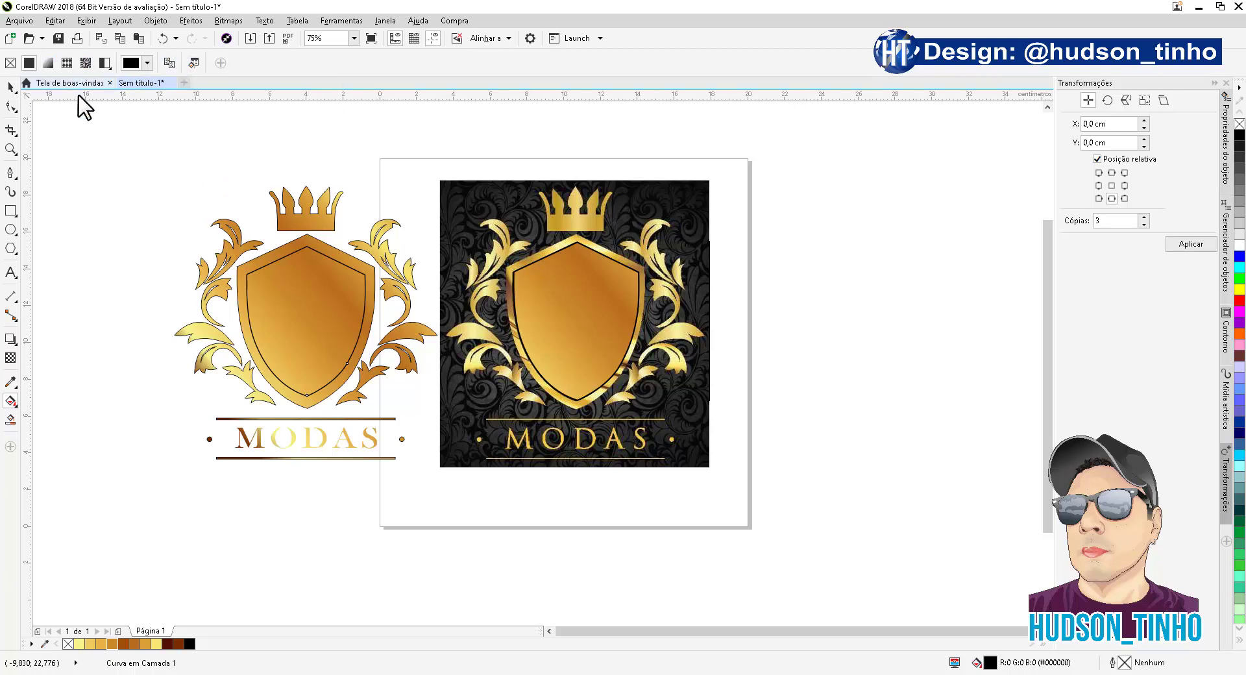
left_click(194, 332)
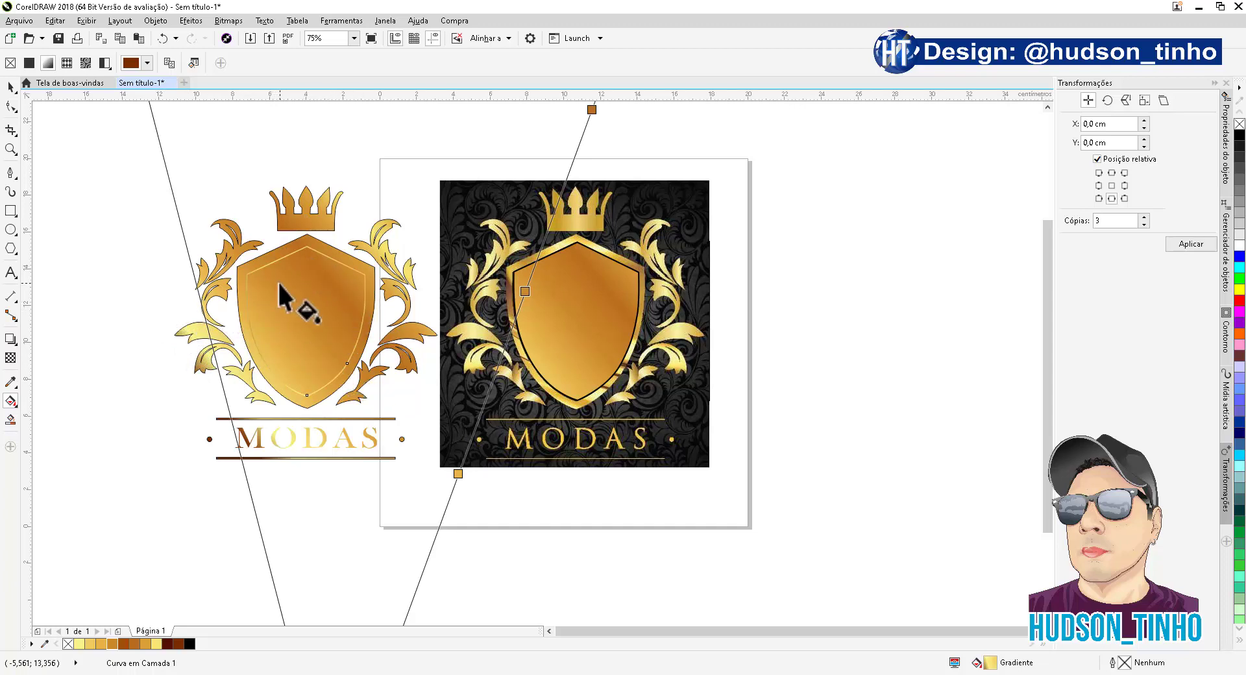
Step: Shorten the shield outline's gradient to run diagonally from the shield's lower left to just beyond its right edge, and deselect the outline
scroll(278, 282, "down", 2)
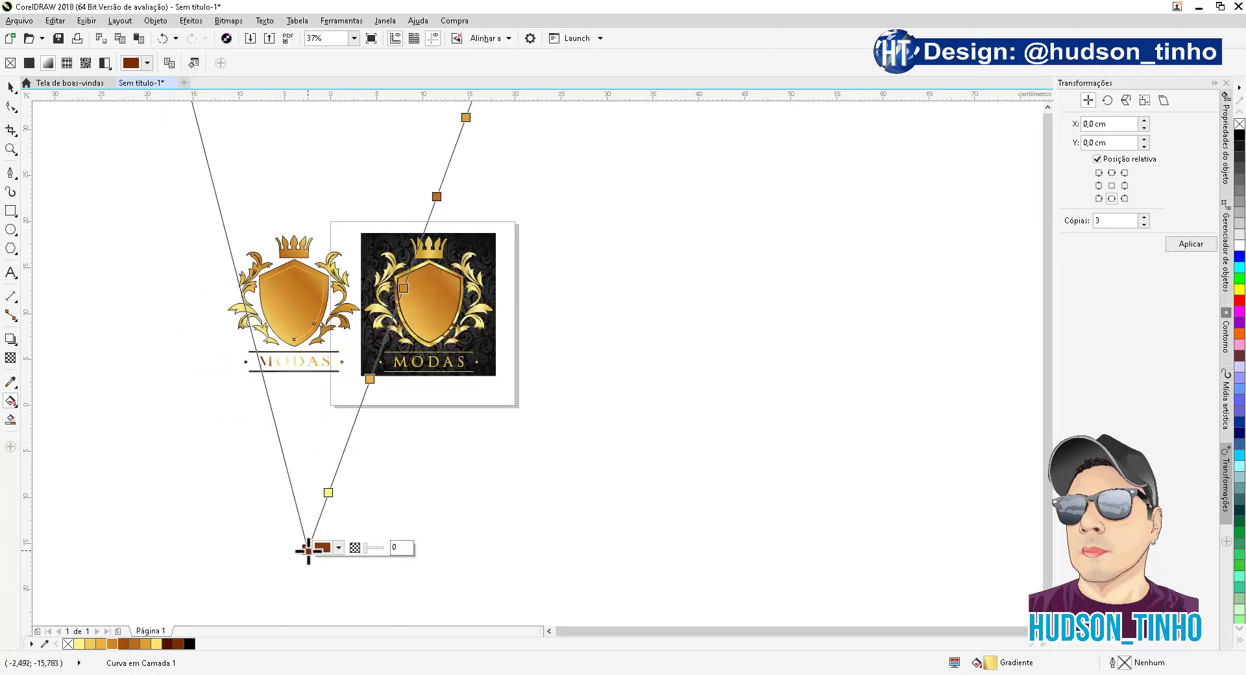
left_click_drag(308, 548, 258, 345)
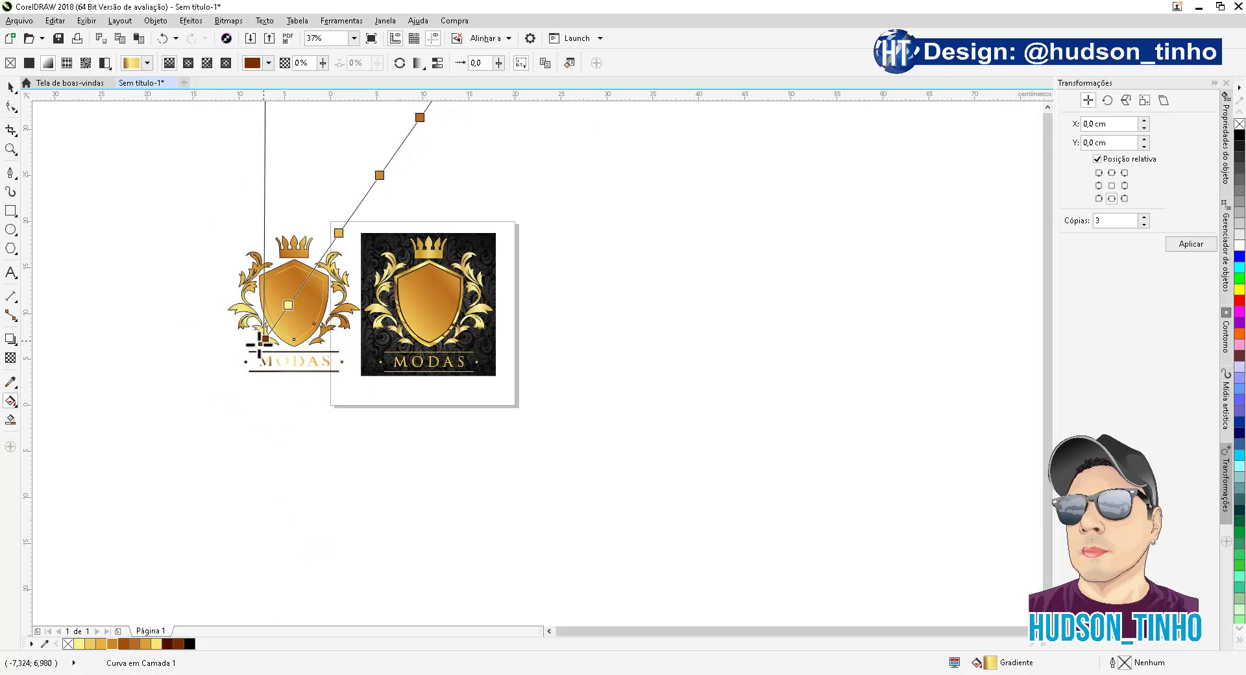
scroll(217, 356, "down", 1)
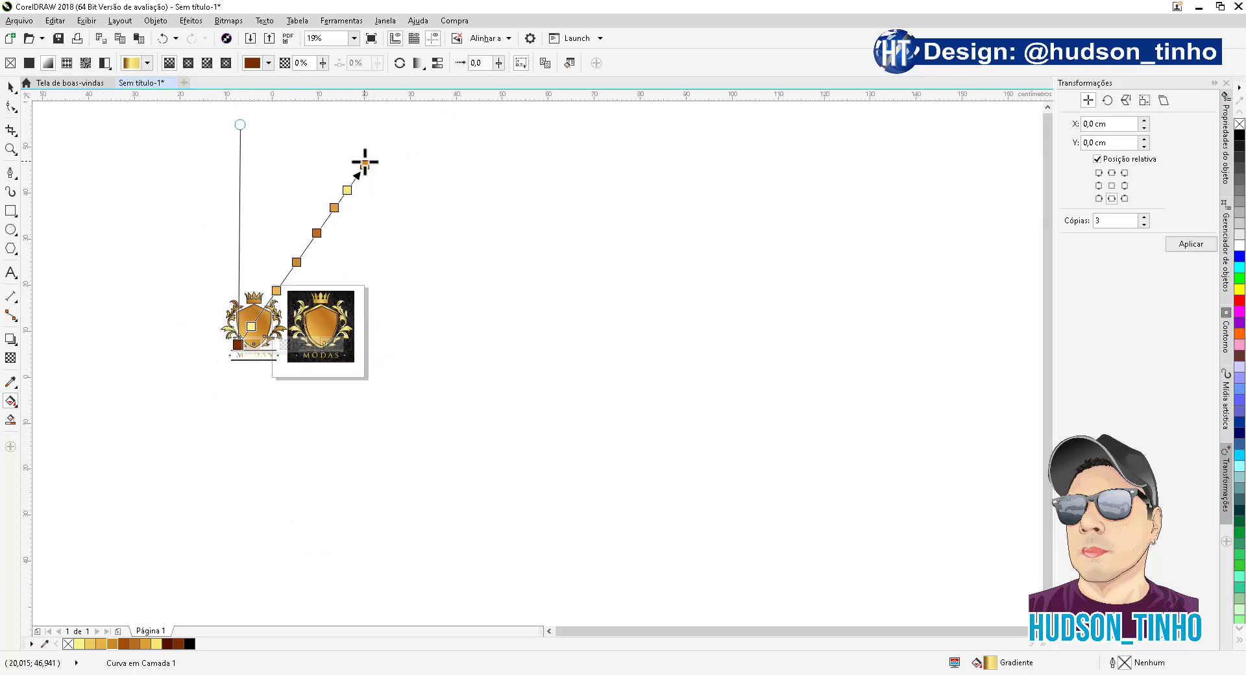
left_click_drag(364, 162, 293, 305)
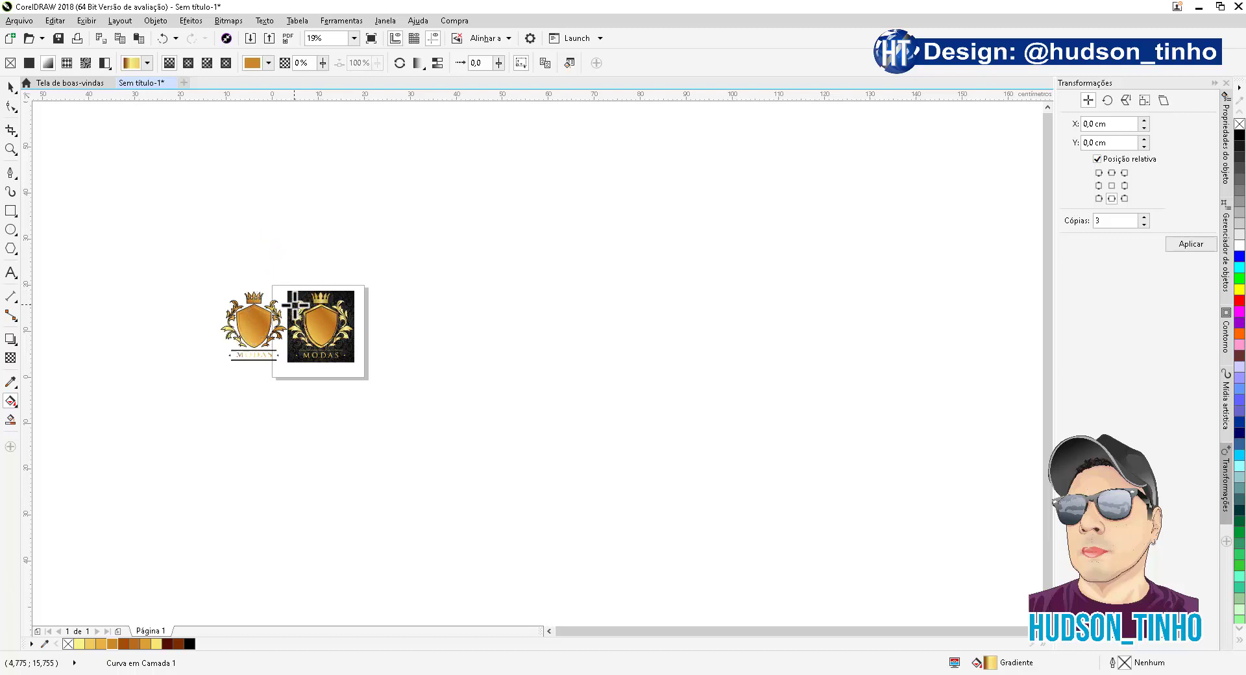
scroll(259, 325, "up", 2)
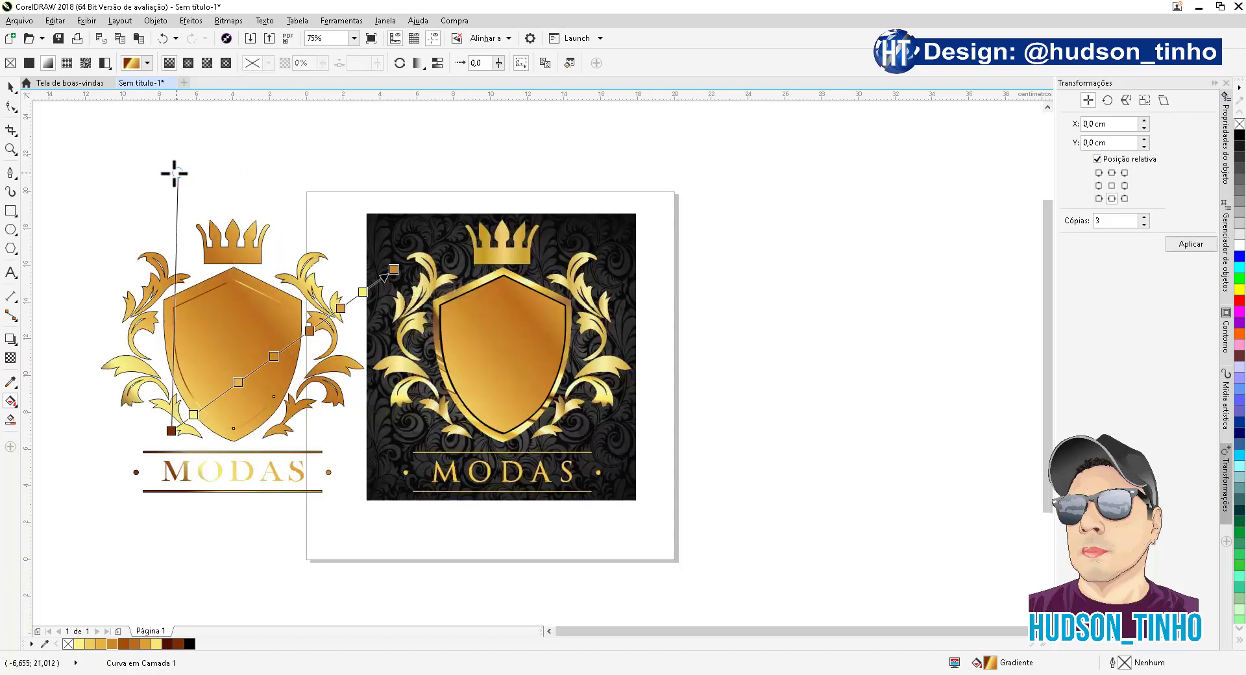
left_click_drag(174, 173, 150, 176)
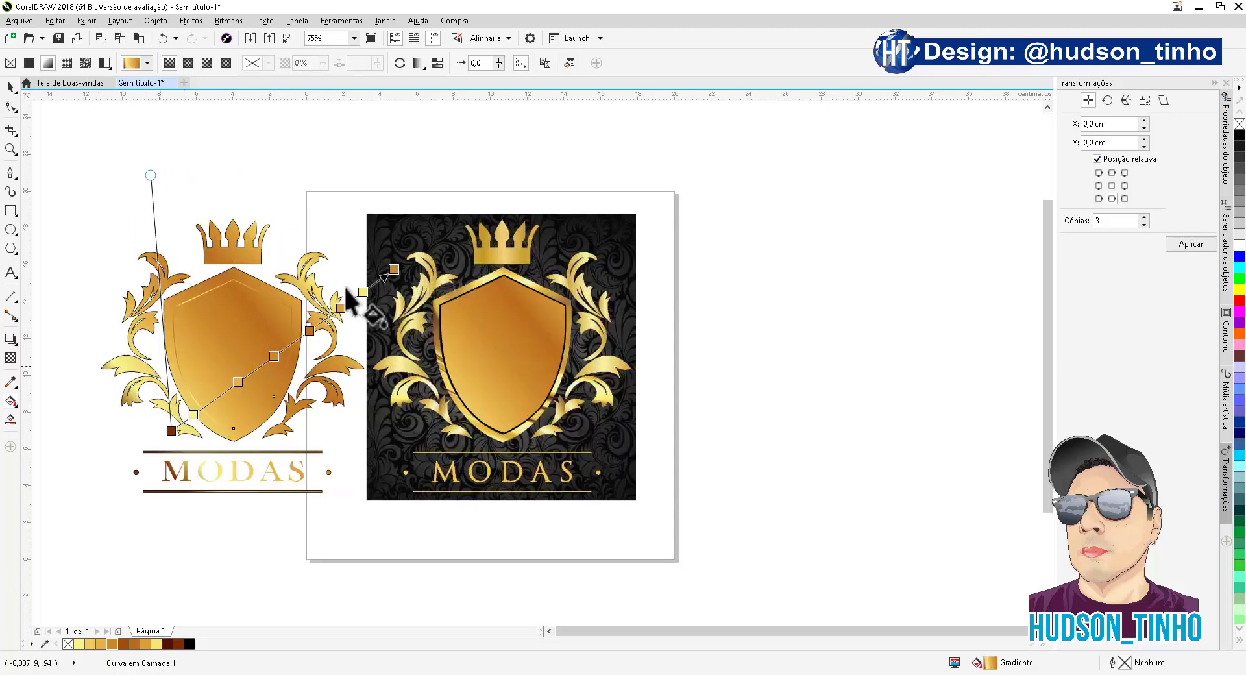
left_click_drag(346, 295, 310, 332)
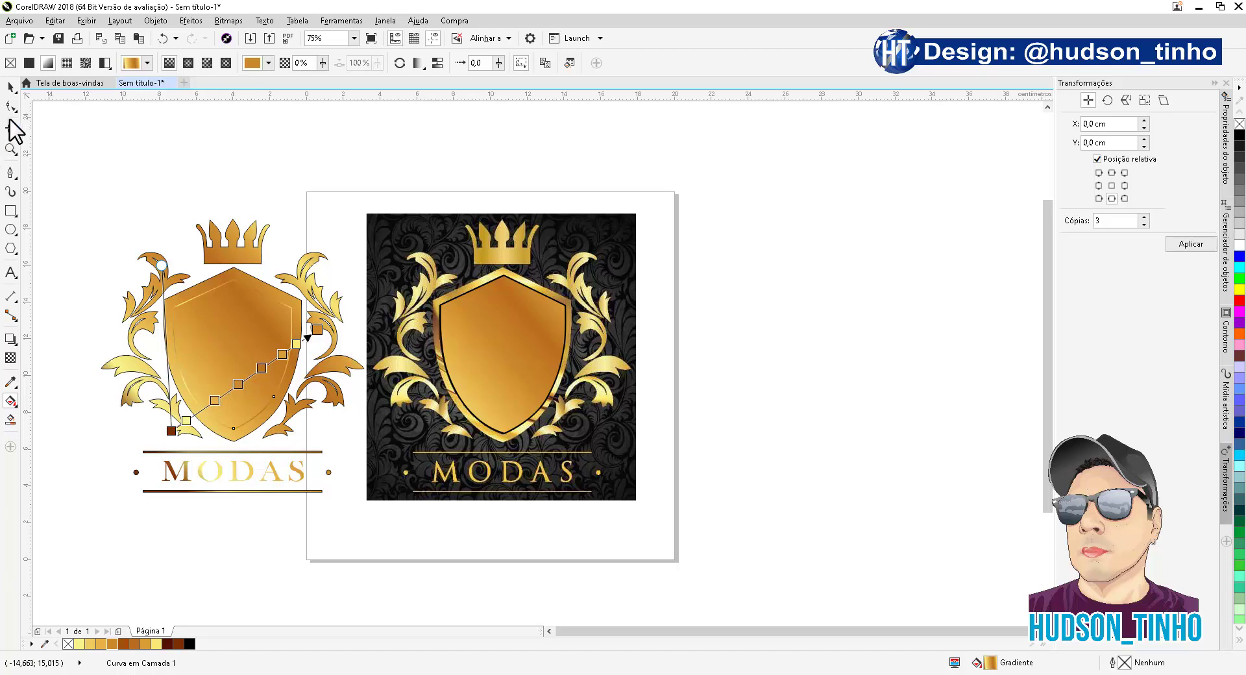
left_click(11, 86)
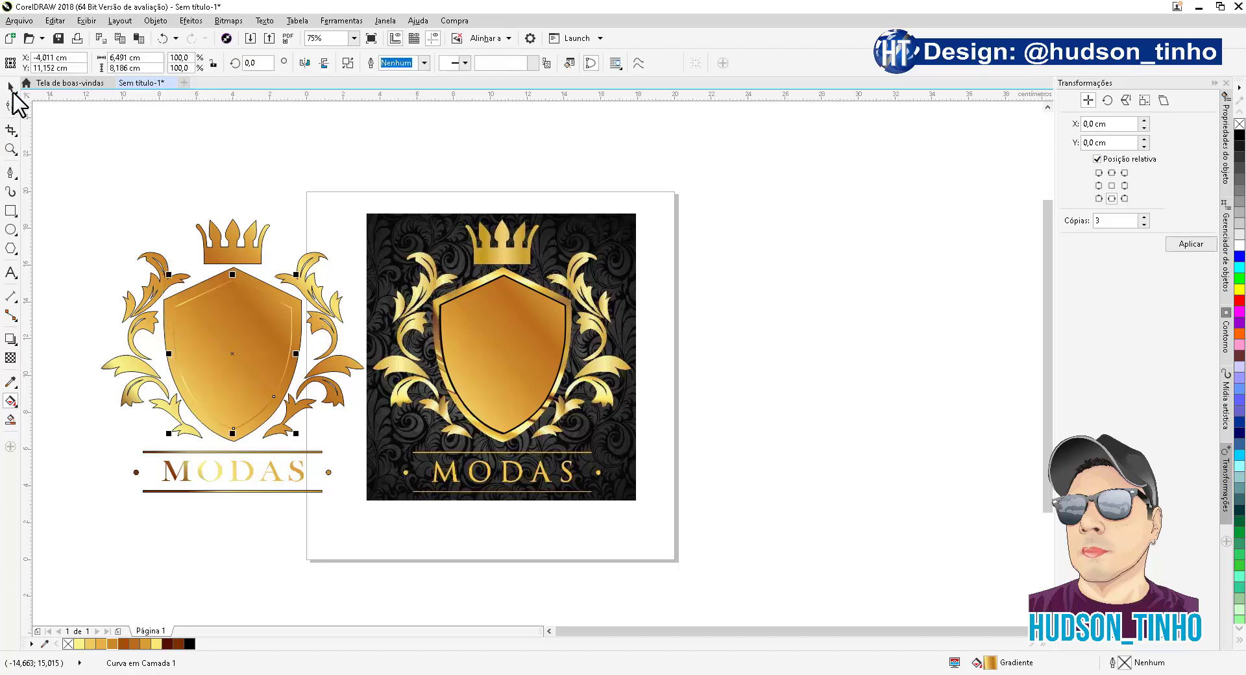
left_click(168, 148)
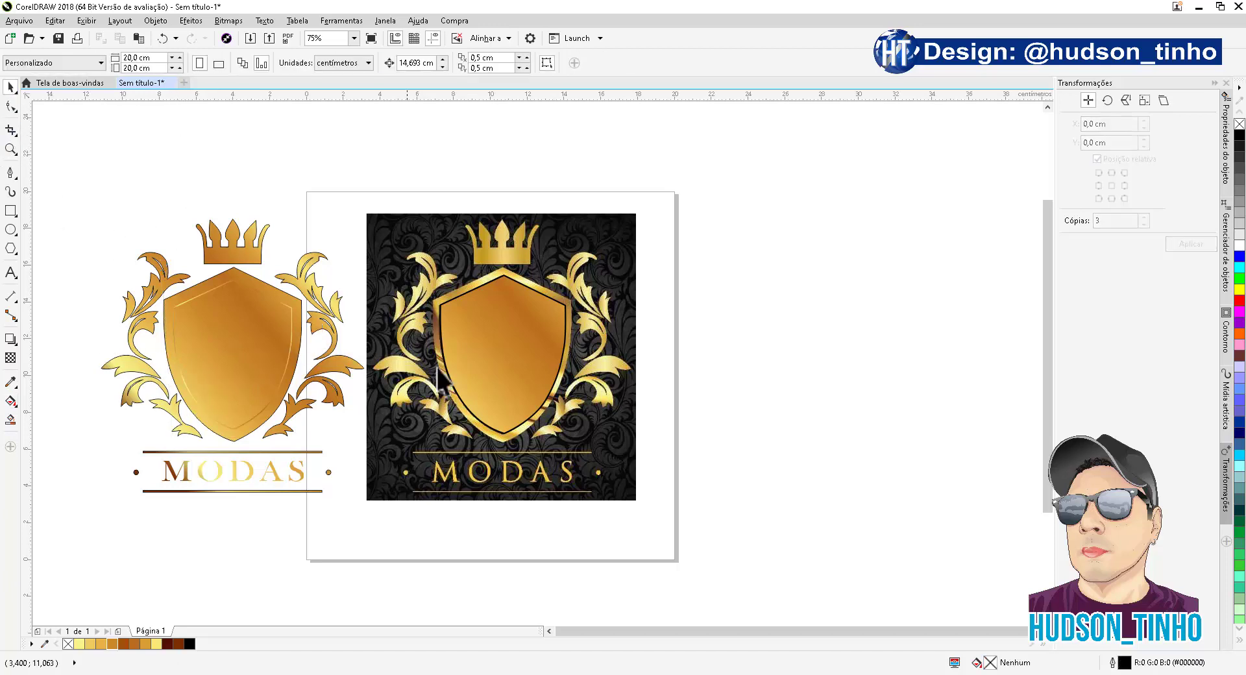
Step: Convert the outline of the 0.75 mm shield curve, stripped of its fill, to an object and move it onto the traced crest's shield
left_click(509, 314)
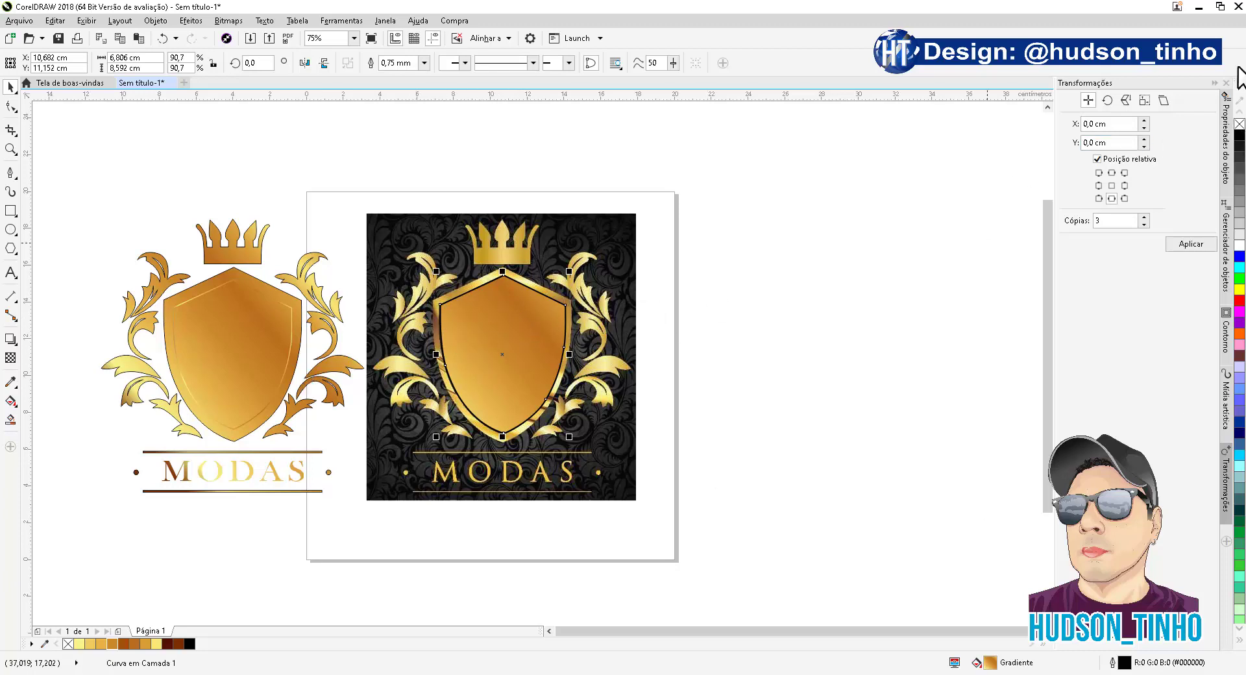
left_click(1239, 124)
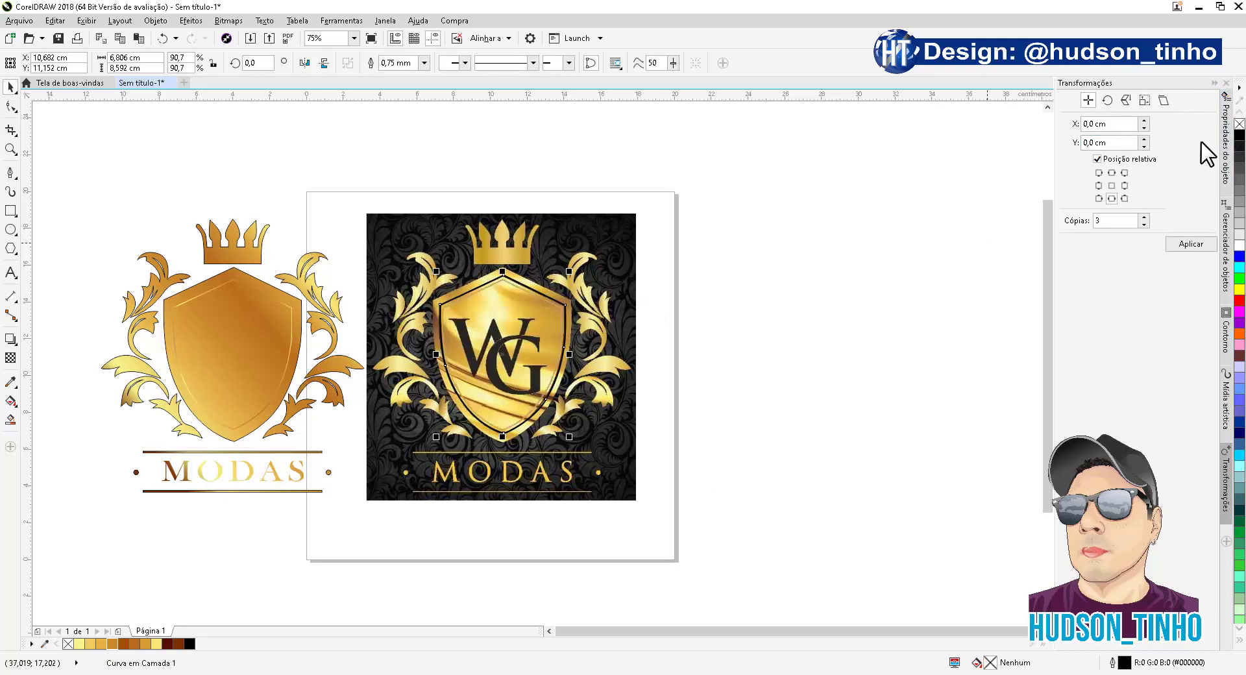
left_click(156, 20)
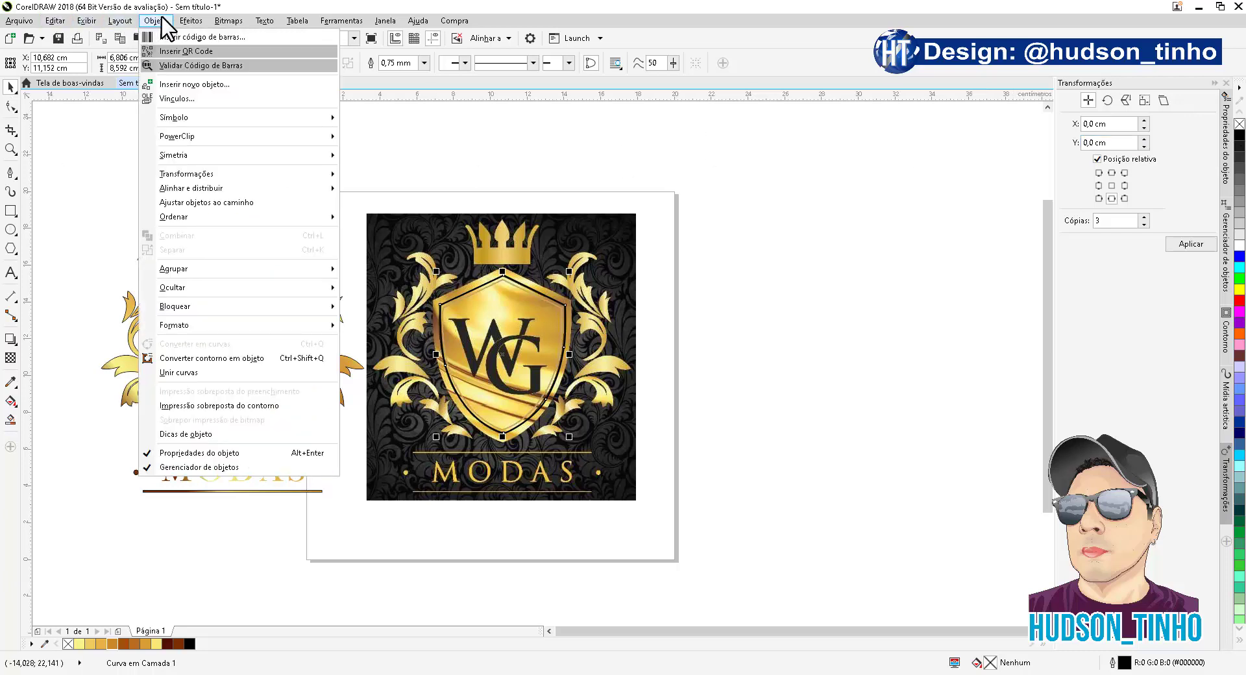
left_click(241, 358)
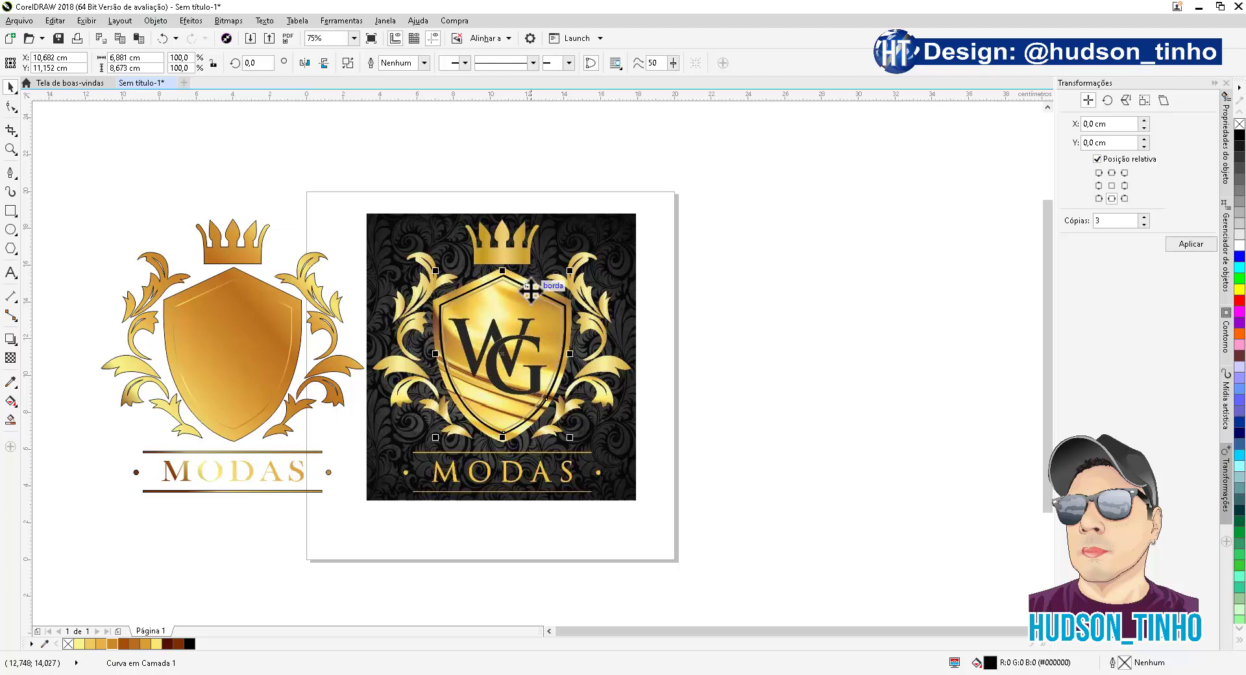
left_click_drag(530, 291, 261, 290)
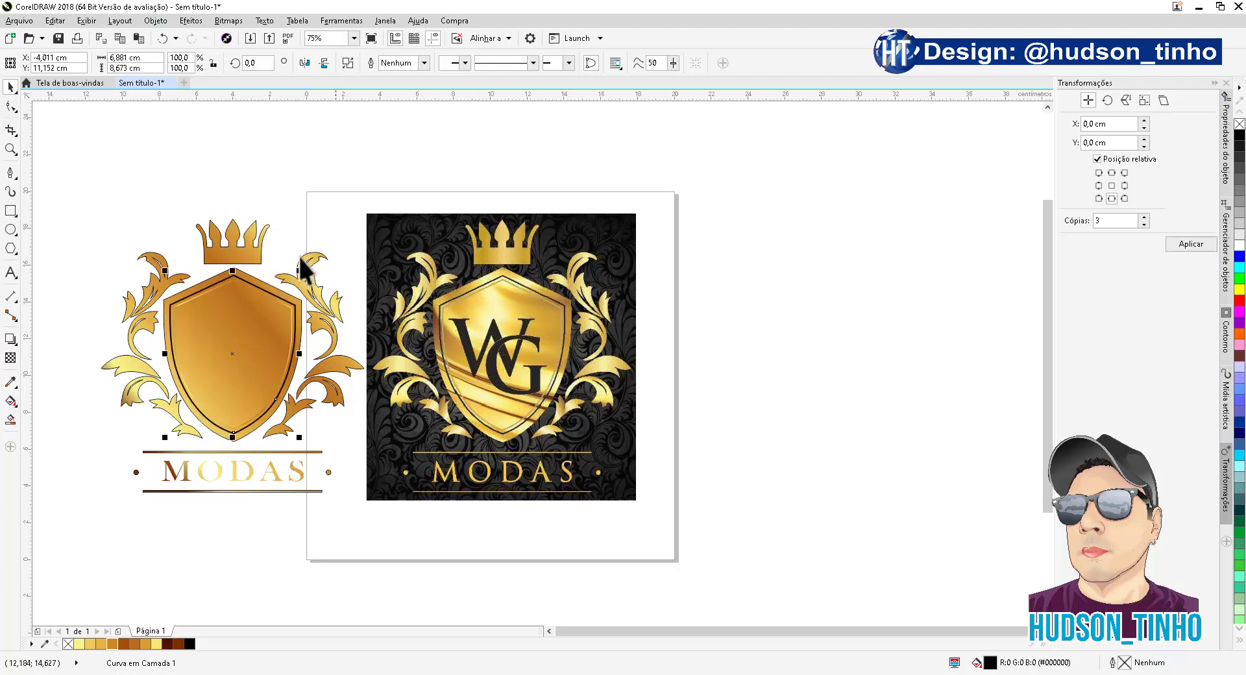
Step: Copy the gold gradient fill from the traced crest's crown onto the black converted shield outline
left_click(11, 402)
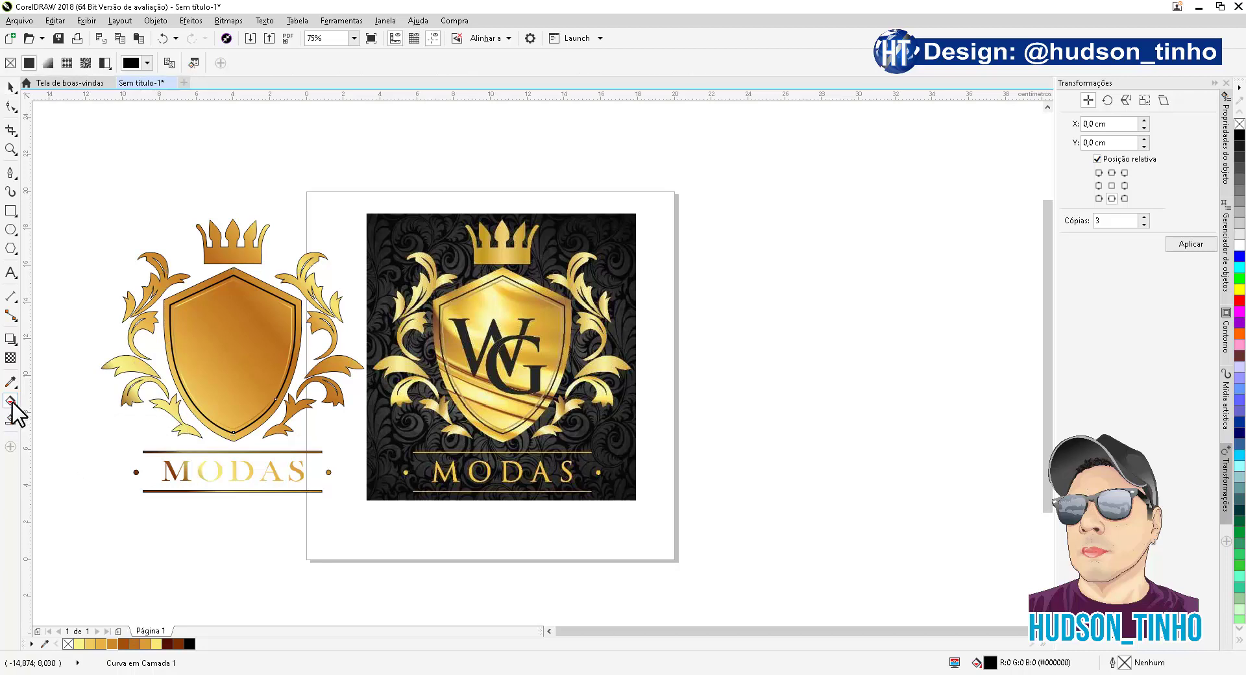
left_click(169, 62)
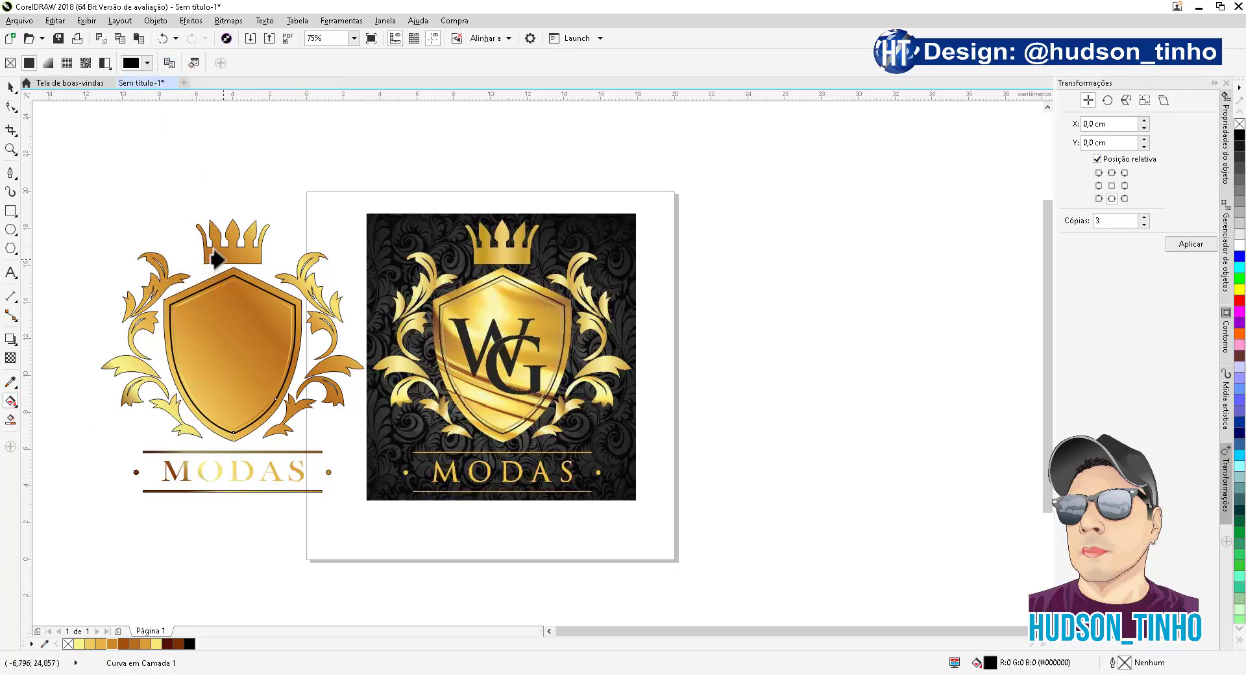
left_click(215, 259)
Step: Shorten and rotate the outline's gradient to rise diagonally from below the shield's lower left to just beyond its lower right edge
scroll(324, 310, "down", 2)
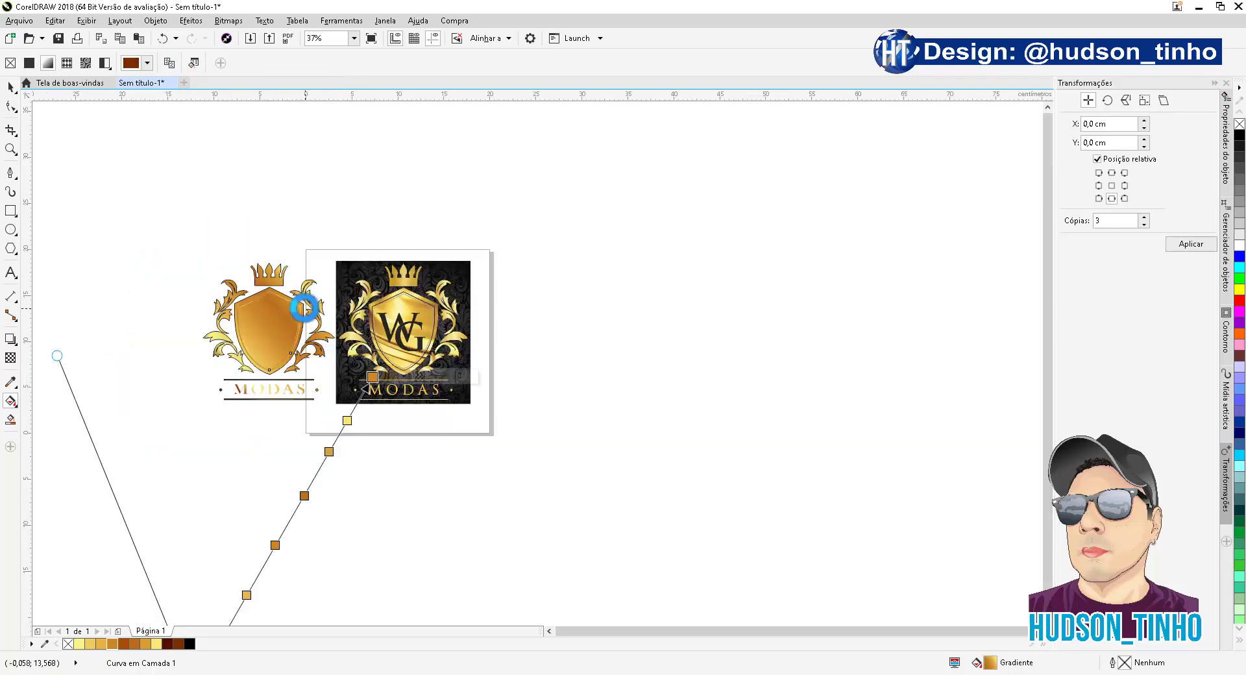
scroll(256, 344, "up", 5)
scroll(312, 358, "down", 3)
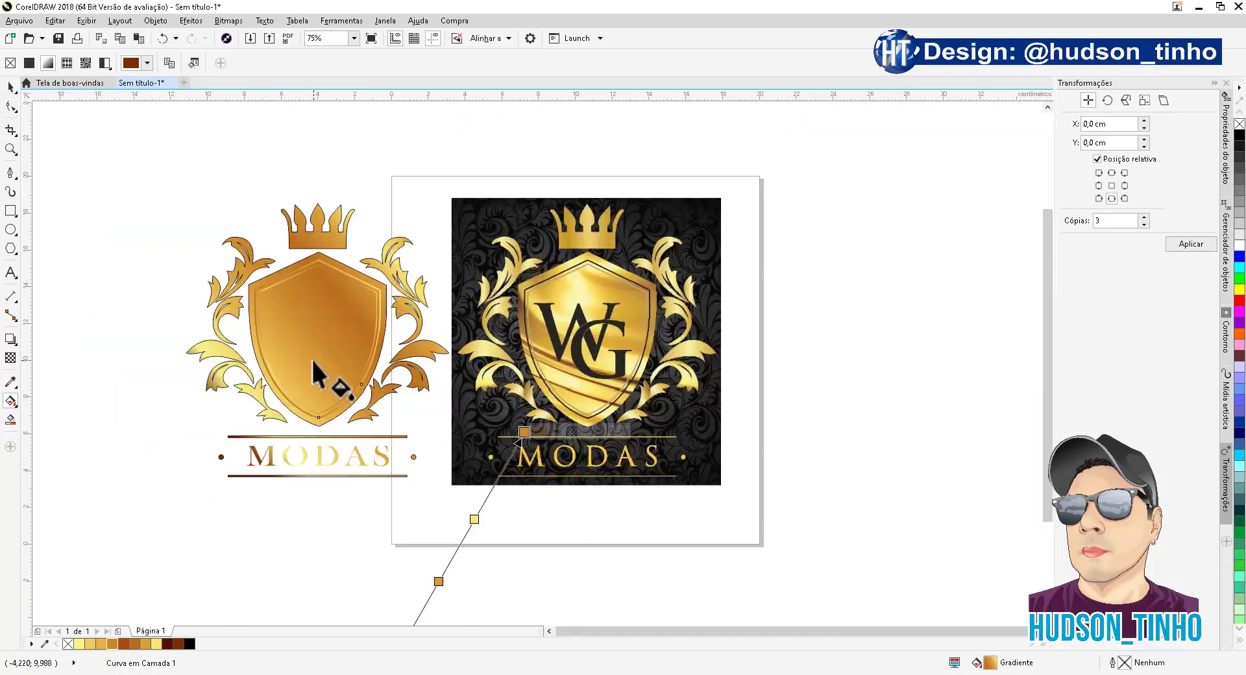
scroll(312, 358, "down", 4)
left_click_drag(272, 529, 250, 384)
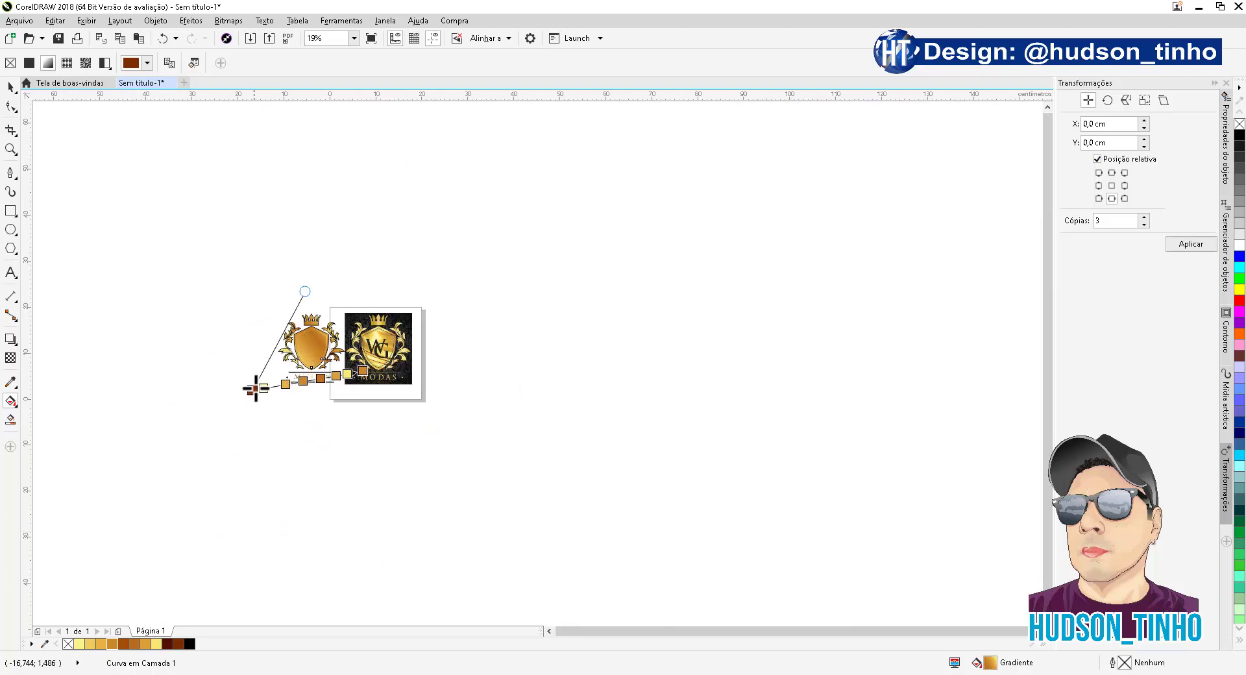
scroll(311, 305, "up", 4)
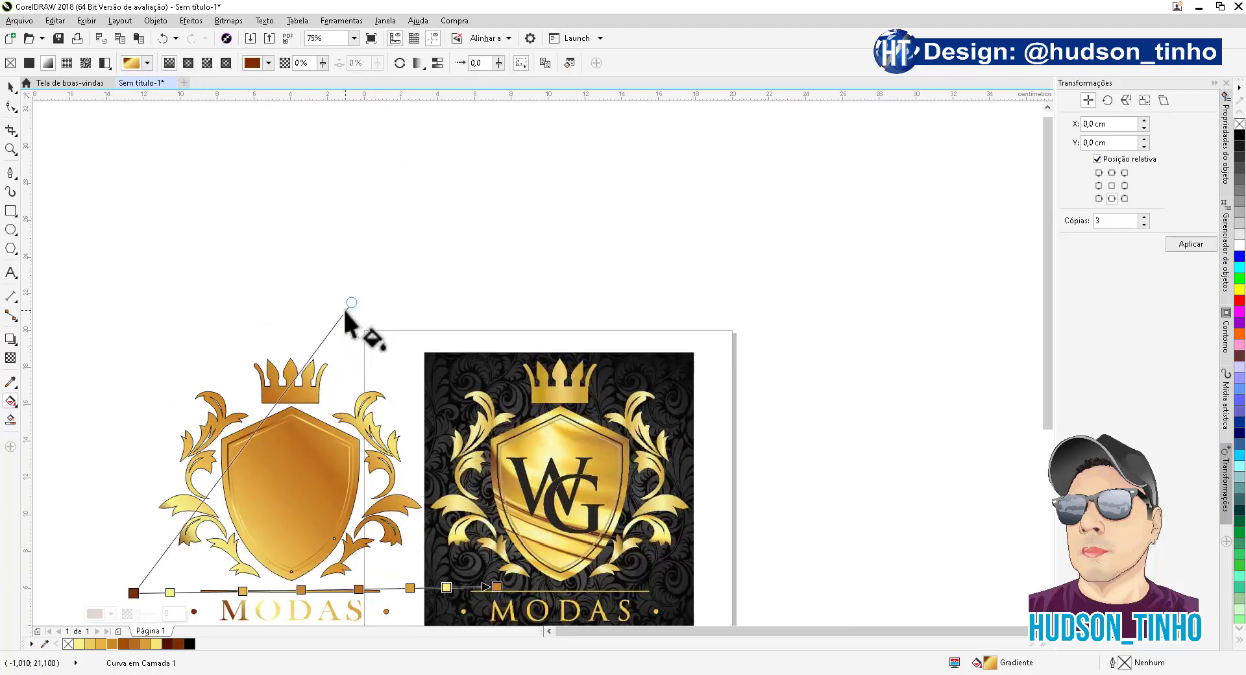
left_click_drag(354, 302, 224, 267)
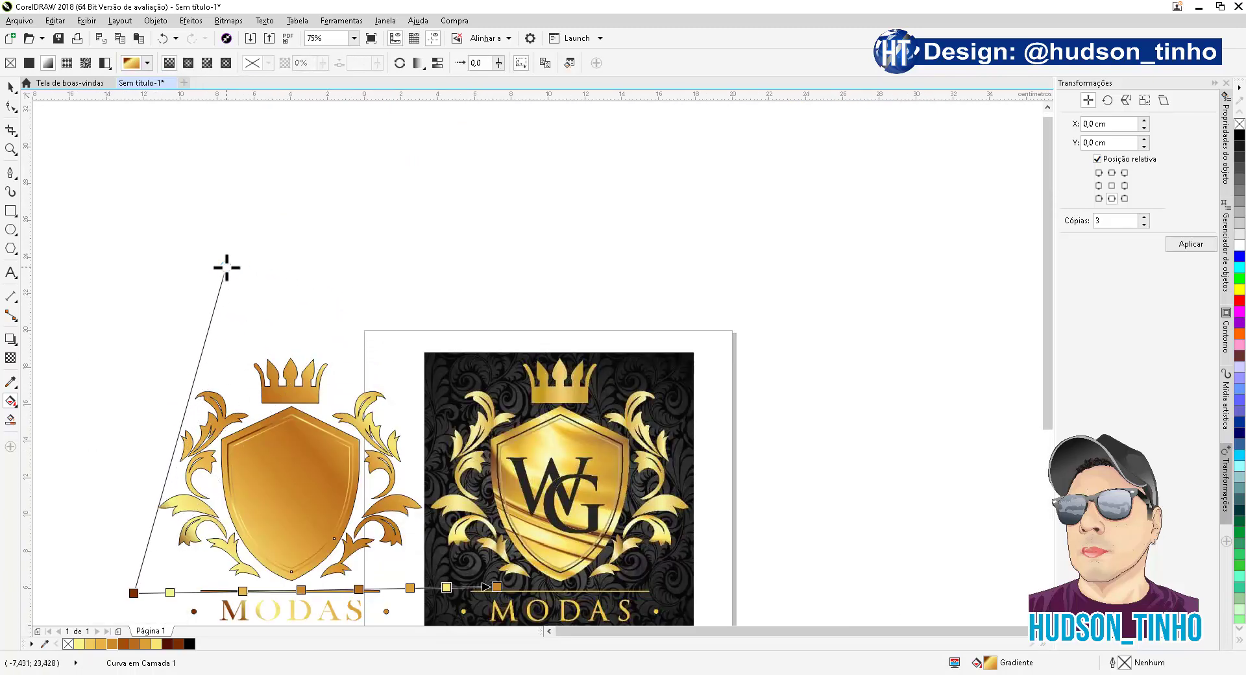
left_click_drag(496, 587, 390, 547)
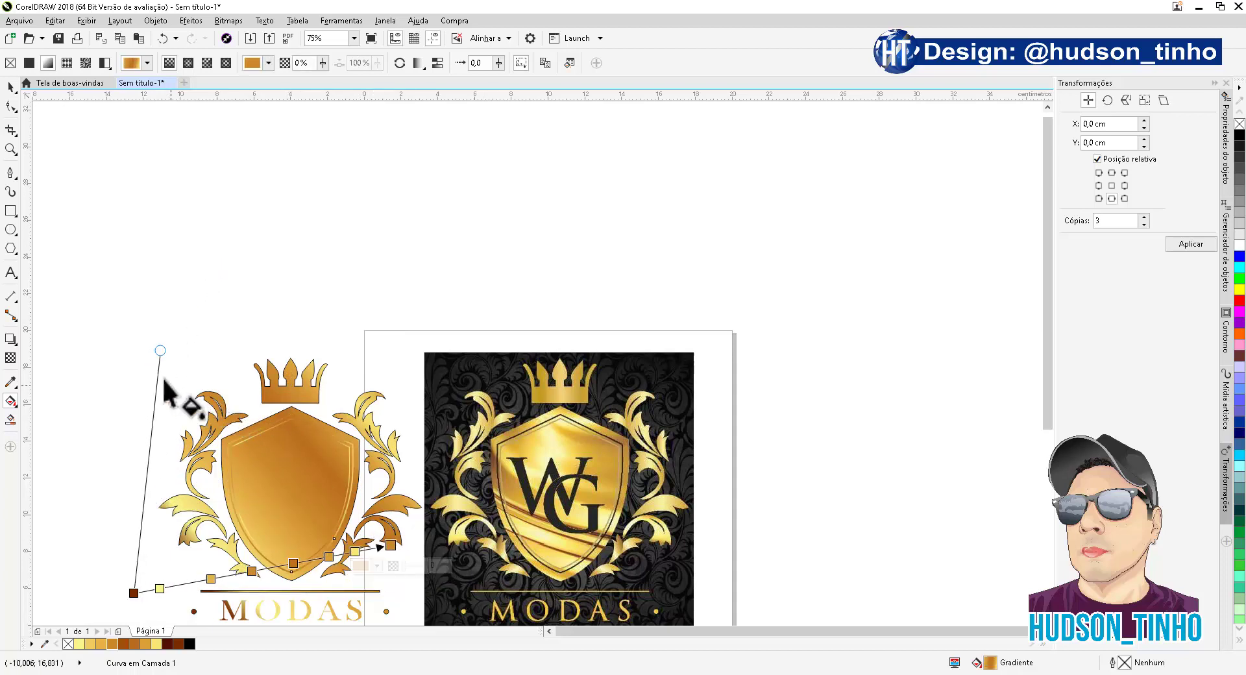
left_click(372, 506)
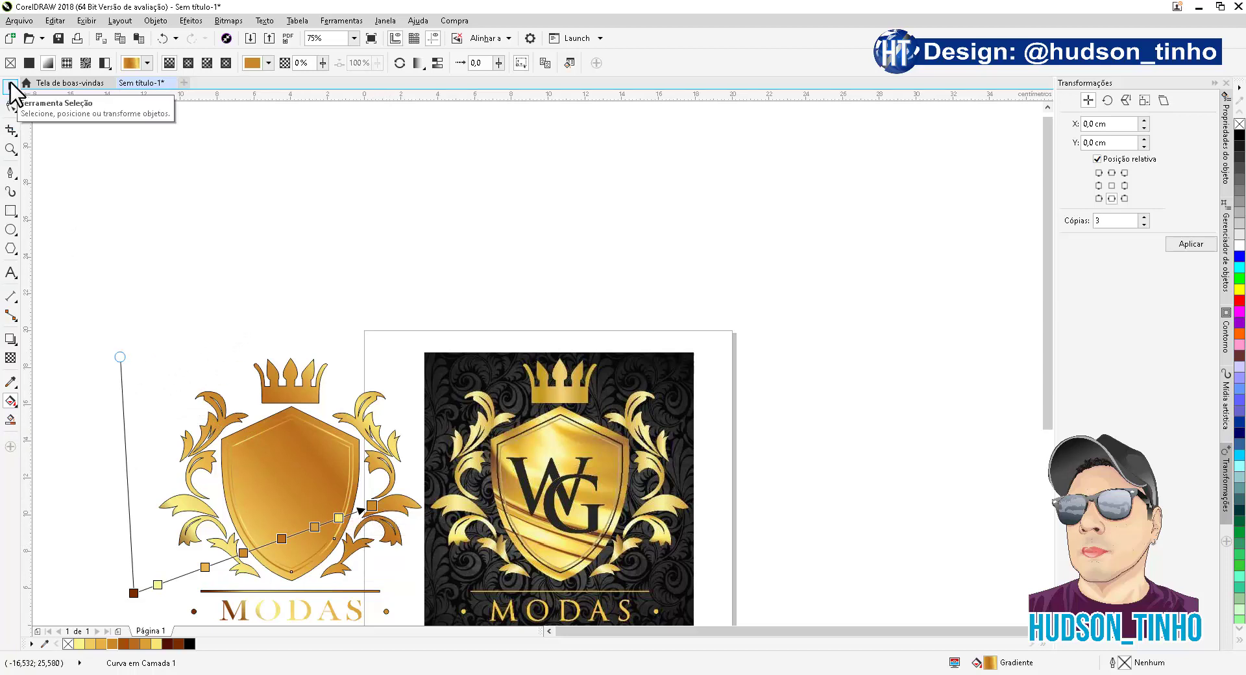
left_click(10, 87)
Step: Remove the outlines from all parts of the traced crest and deselect them
scroll(237, 295, "down", 2)
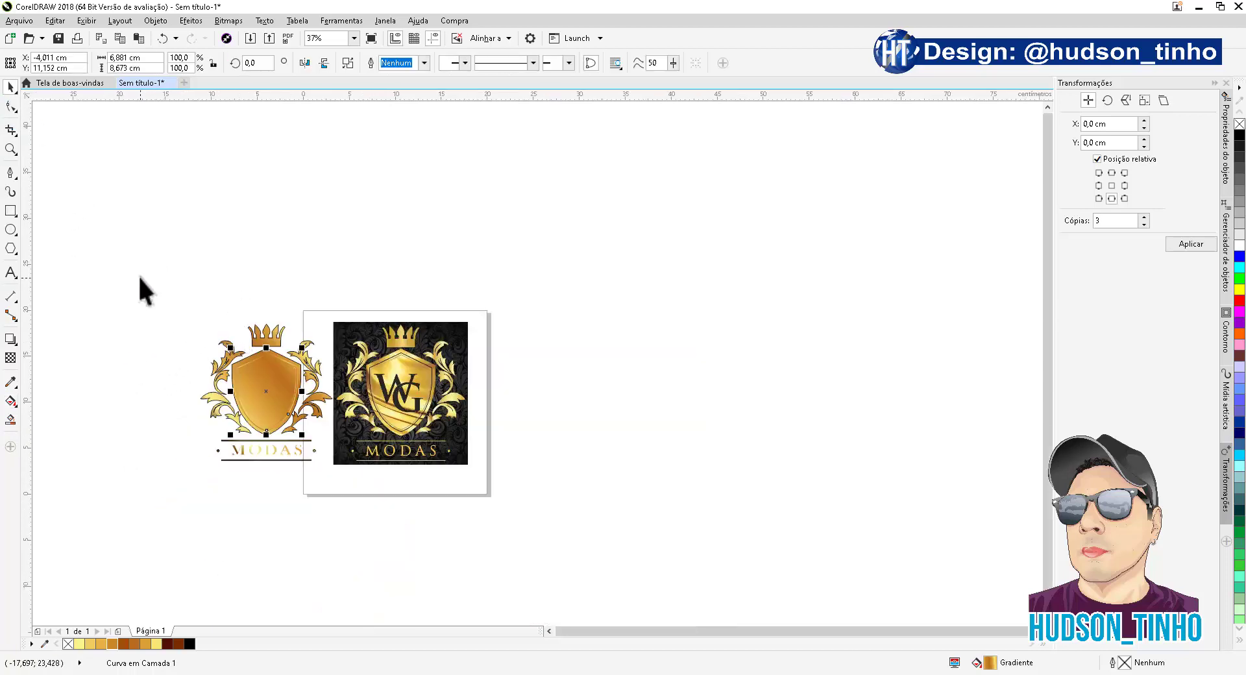
left_click_drag(339, 502, 341, 504)
scroll(248, 426, "up", 2)
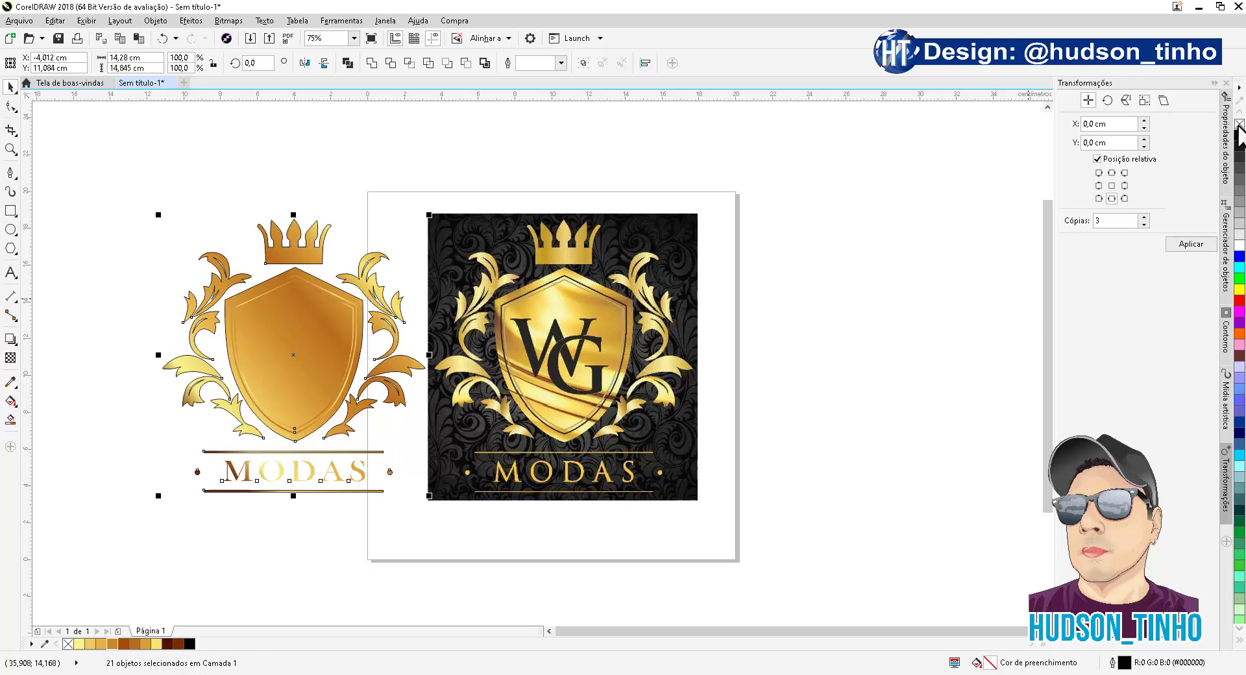
right_click(1239, 125)
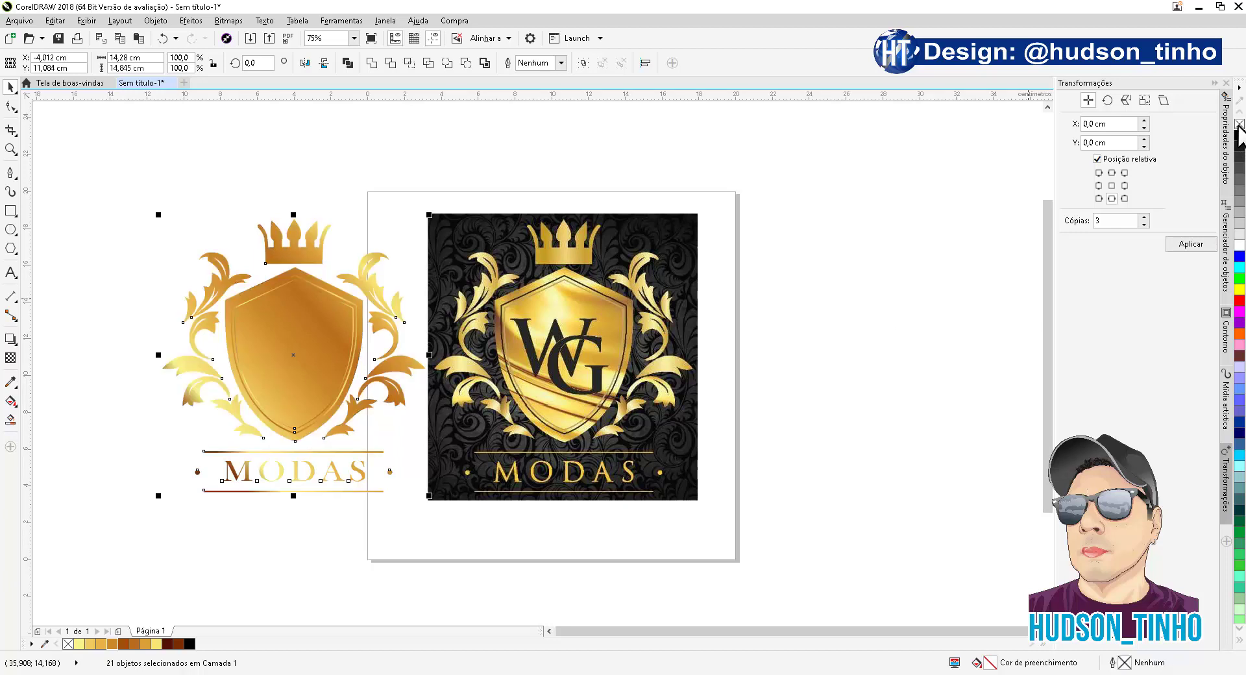
left_click(177, 134)
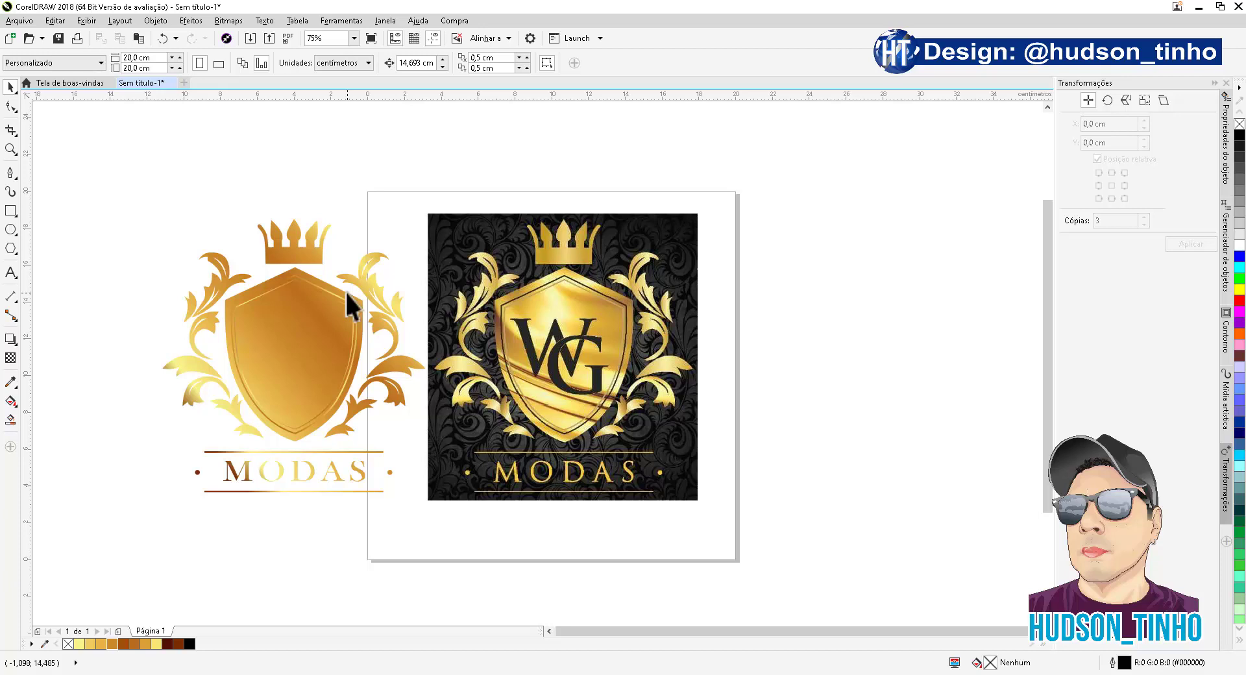
Step: Draw a rectangle about 15.7 × 15.8 cm around the traced crest and fill it with black
left_click(9, 211)
left_click_drag(140, 209, 427, 500)
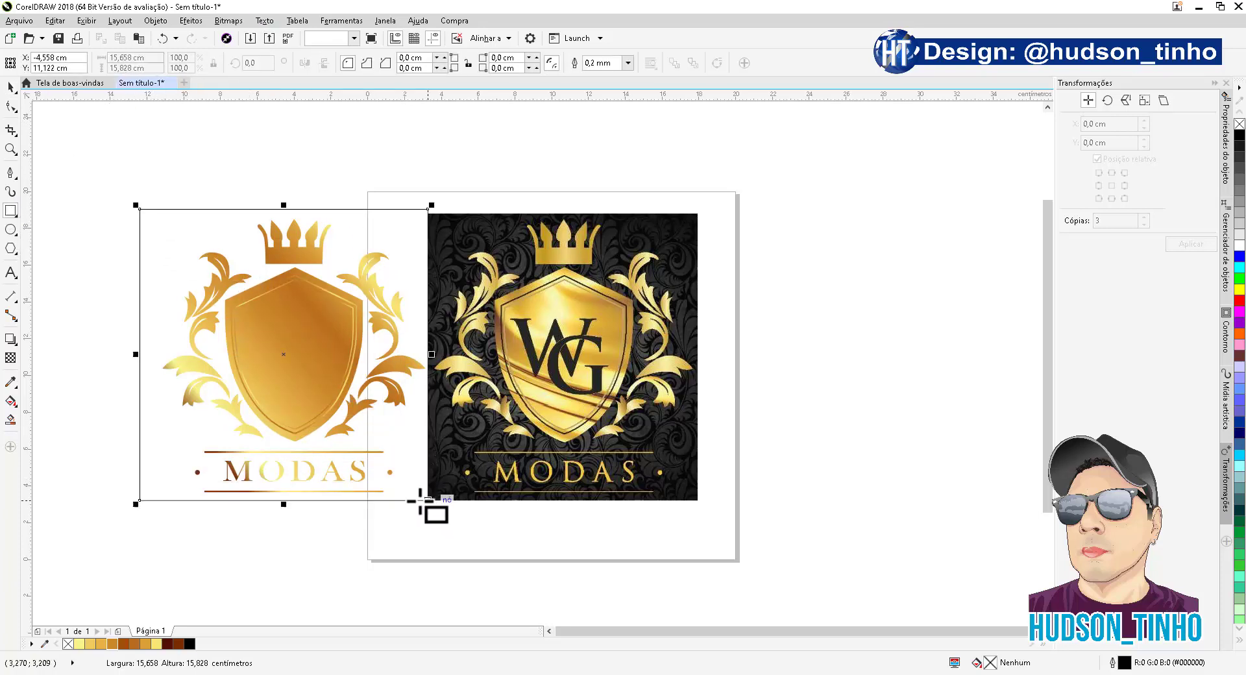
left_click(1239, 137)
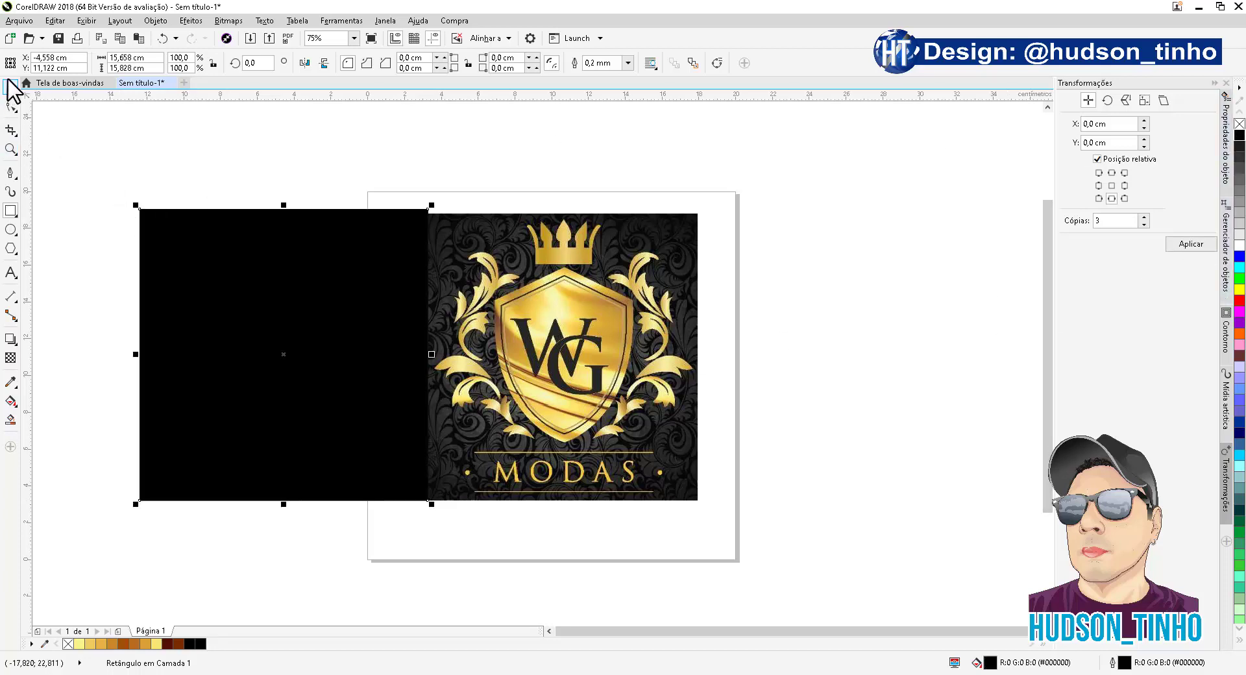
Step: Send the black rectangle behind the traced crest and stretch its lower edge down to a height of about 16.5 cm
left_click(9, 88)
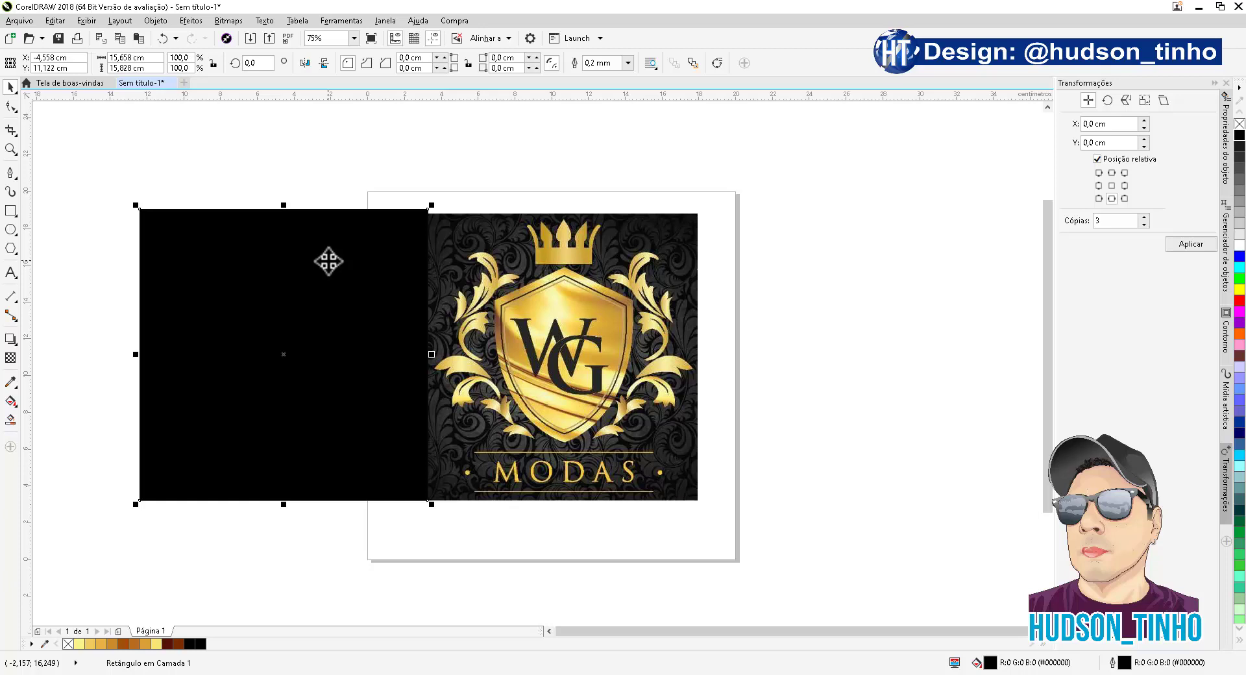
key("shift+Page_Down")
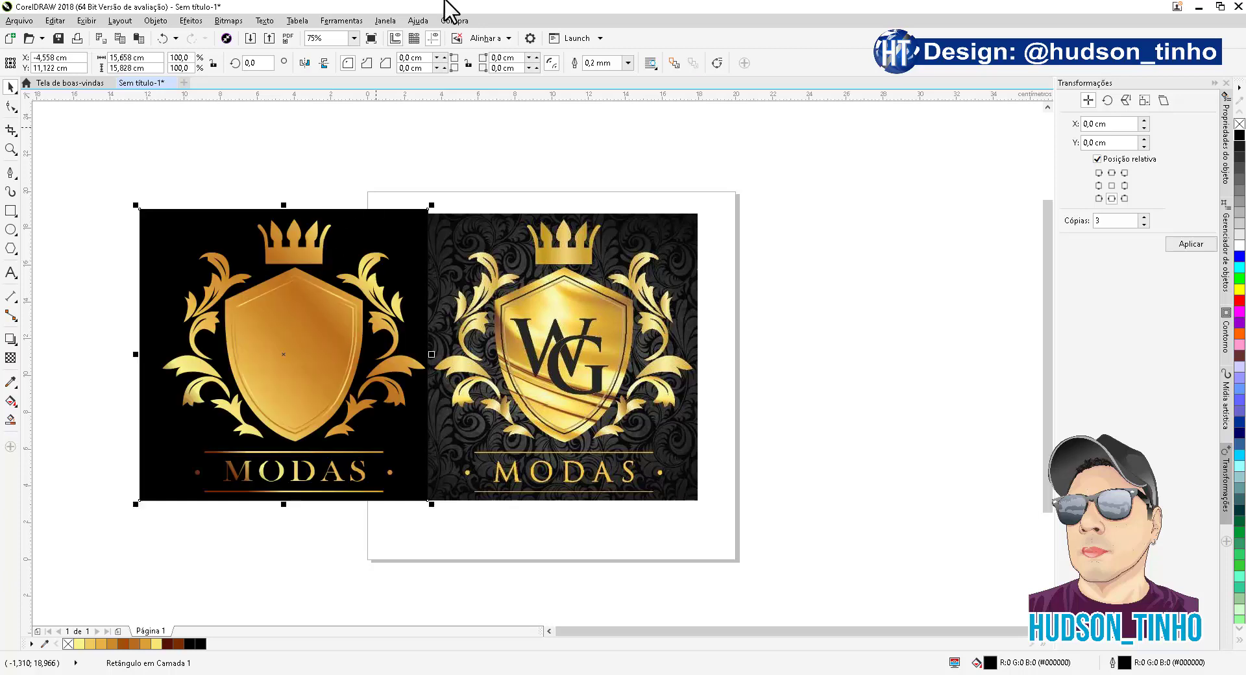
left_click_drag(284, 510, 286, 520)
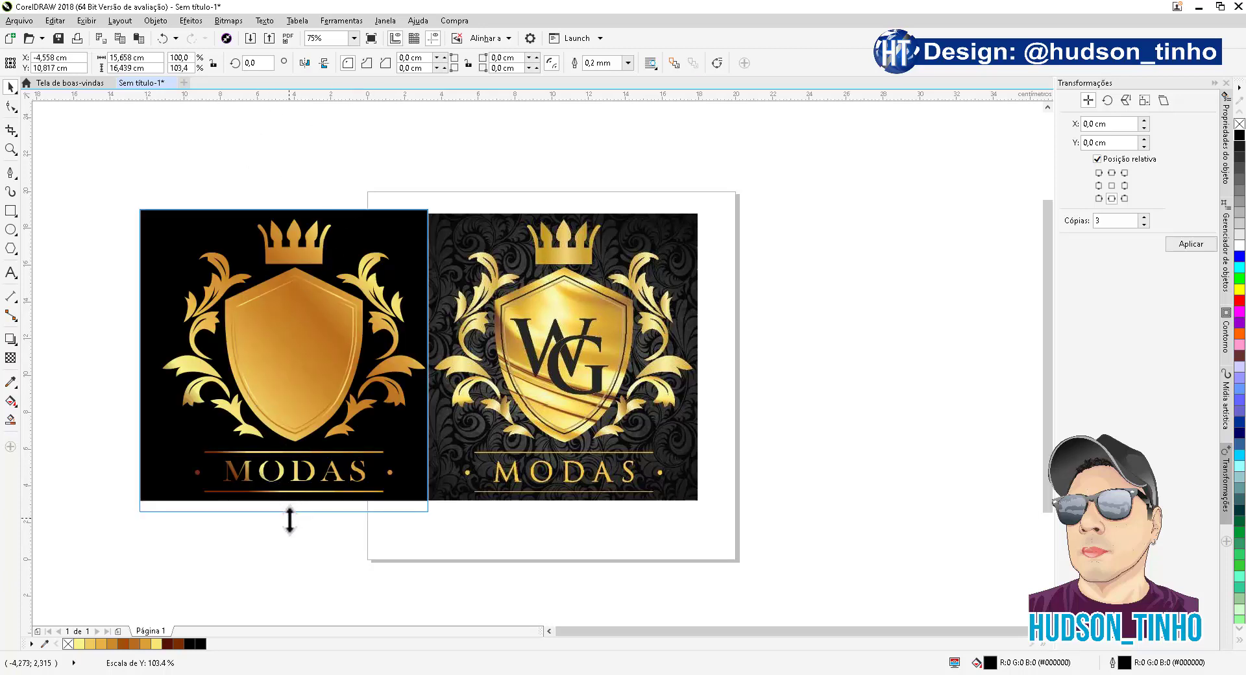
left_click(97, 243)
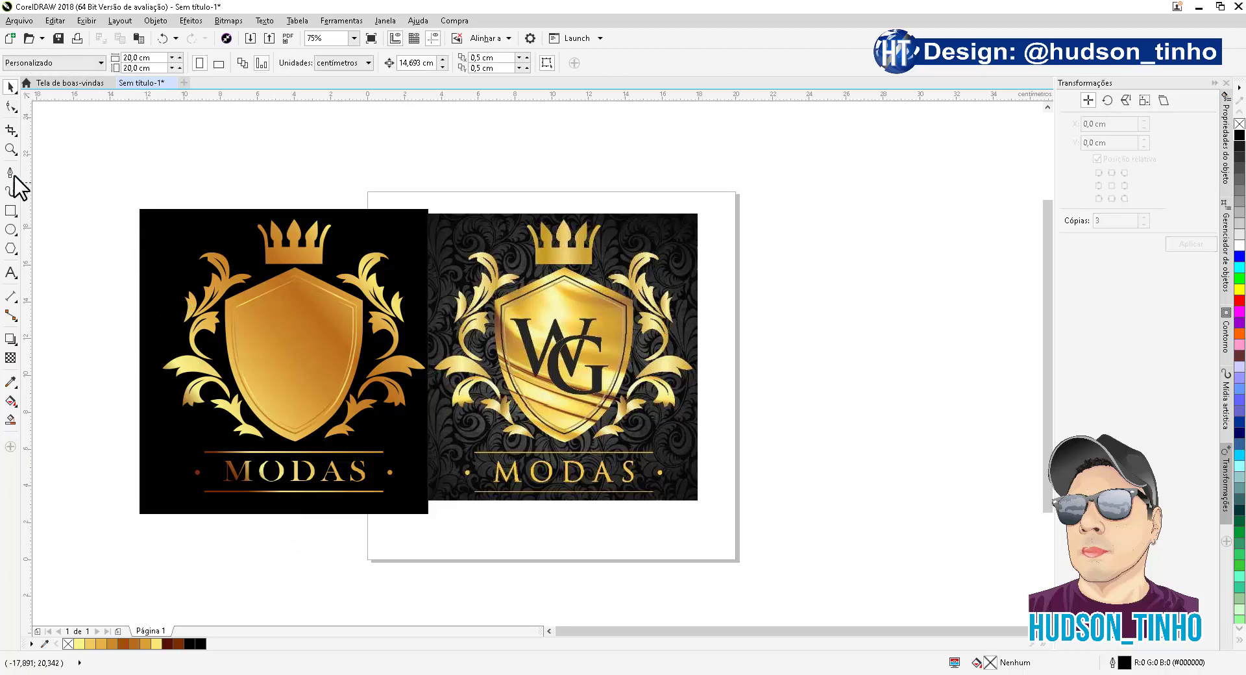
Step: Compare the crest on black with the reference image, and delete the black background rectangle
scroll(367, 290, "up", 1)
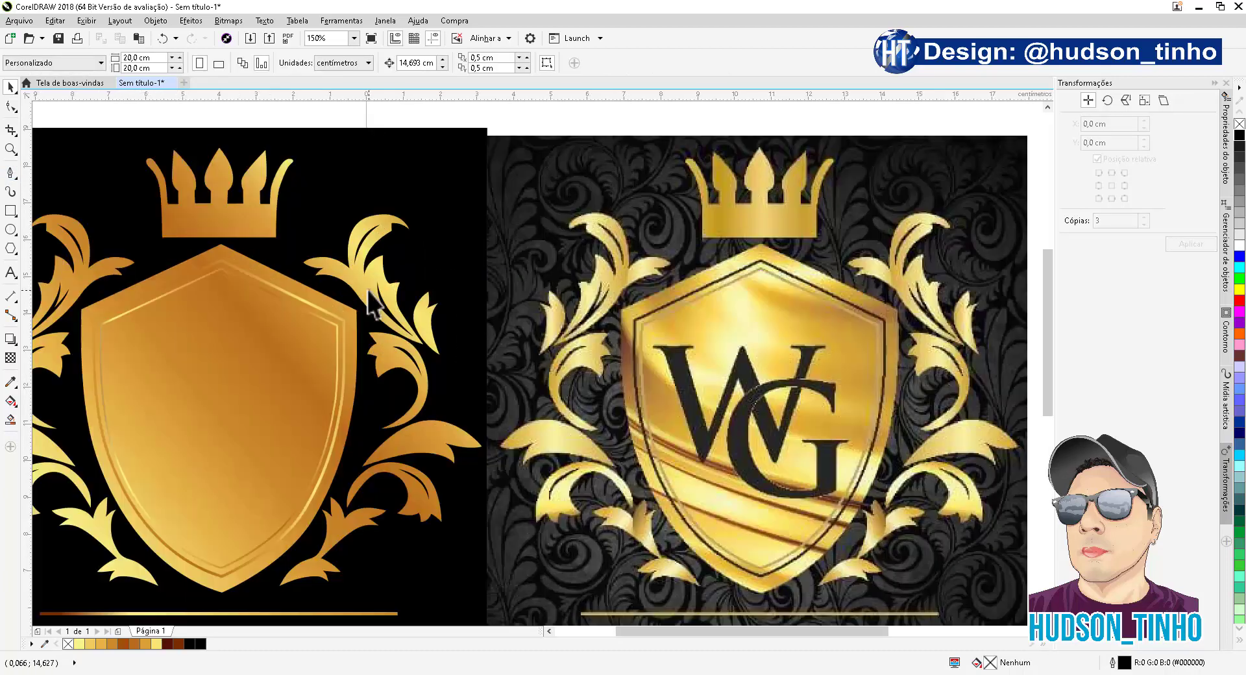
scroll(406, 364, "down", 1)
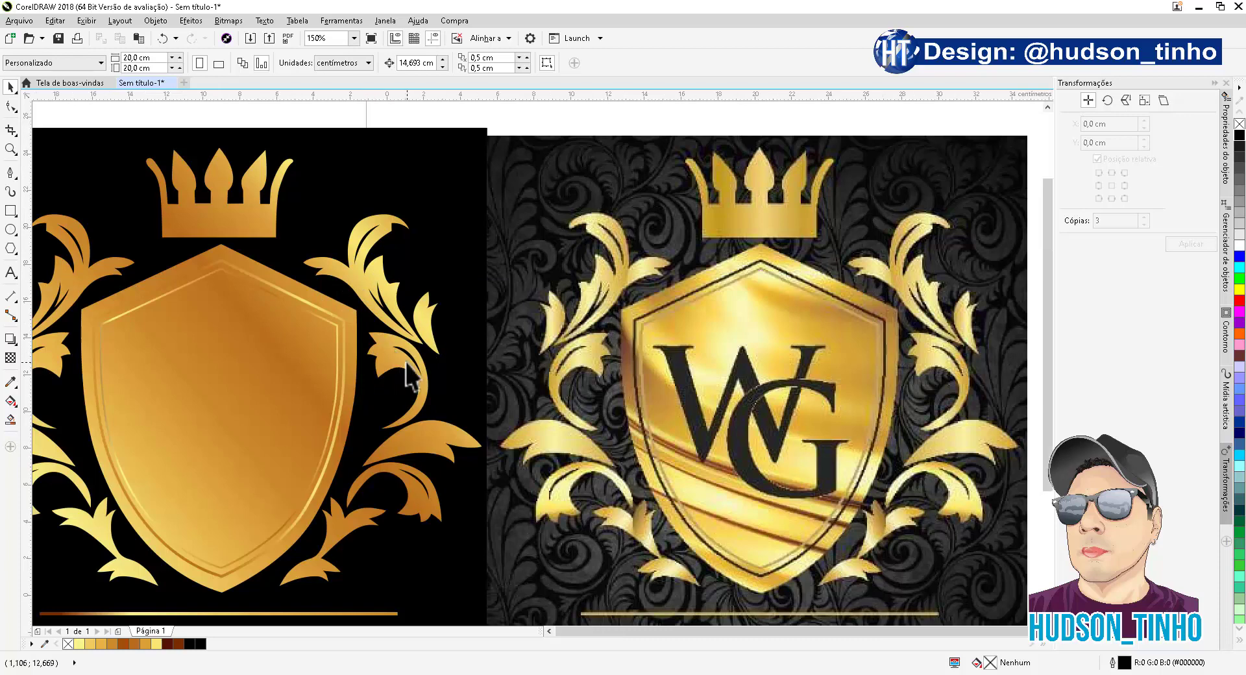
scroll(318, 411, "up", 1)
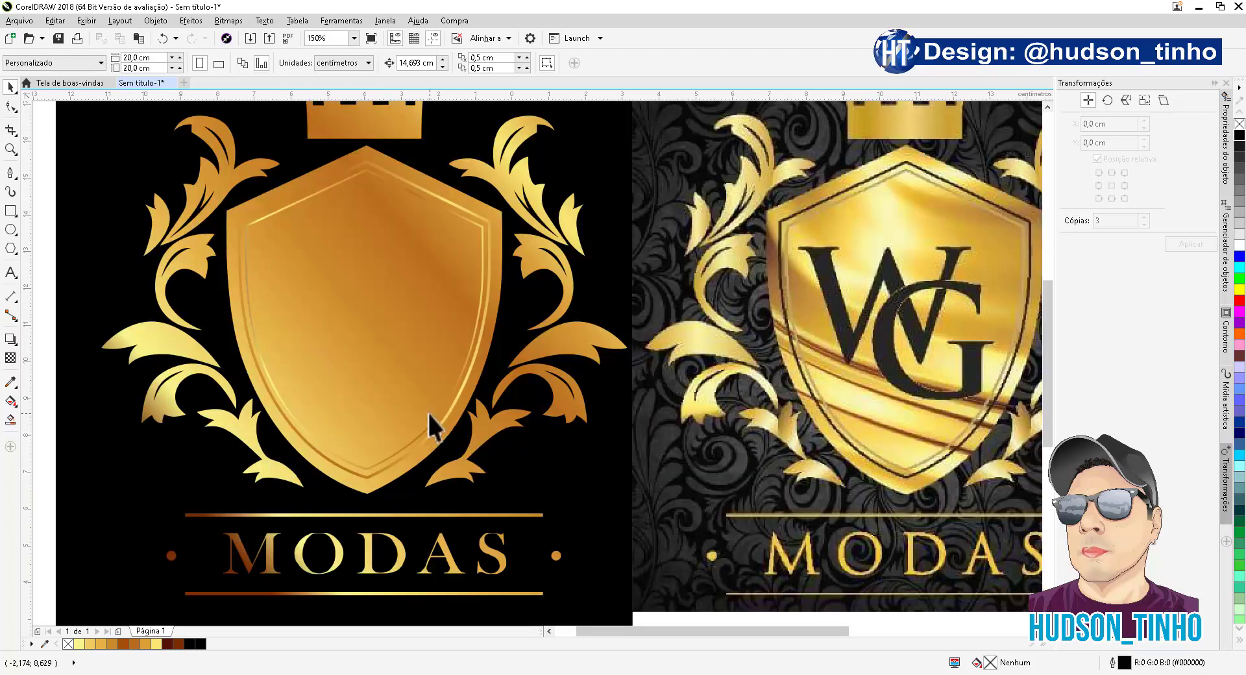
scroll(428, 414, "down", 1)
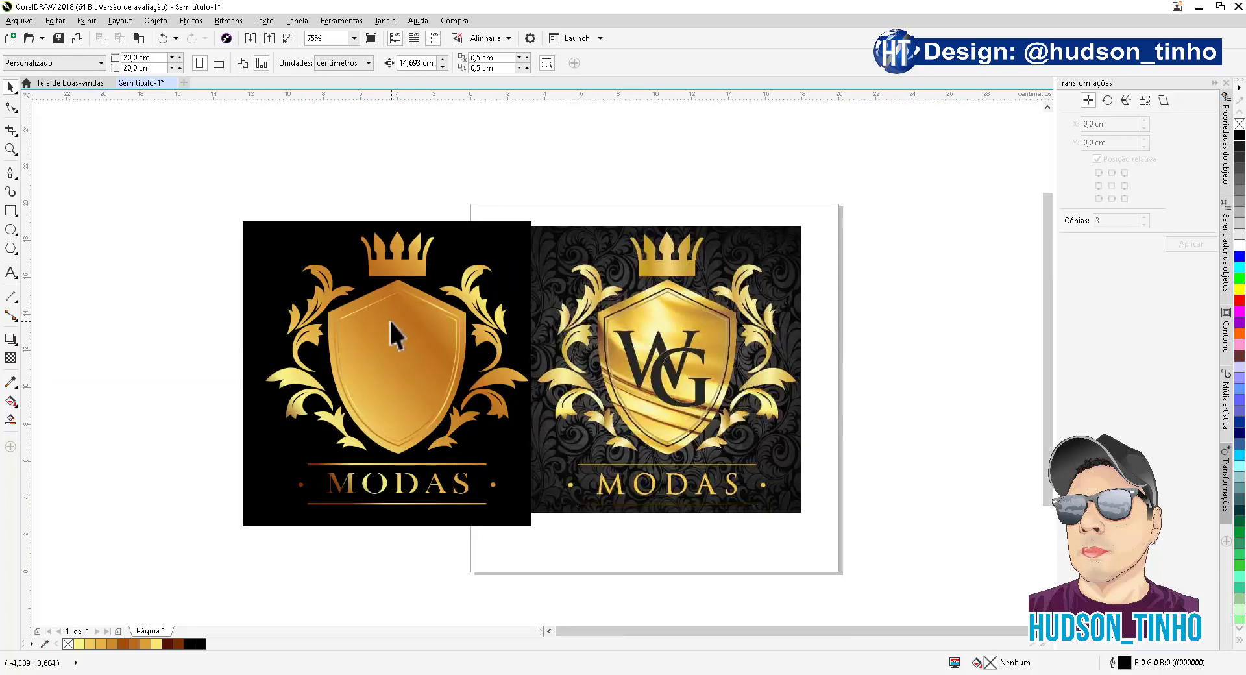
left_click(286, 229)
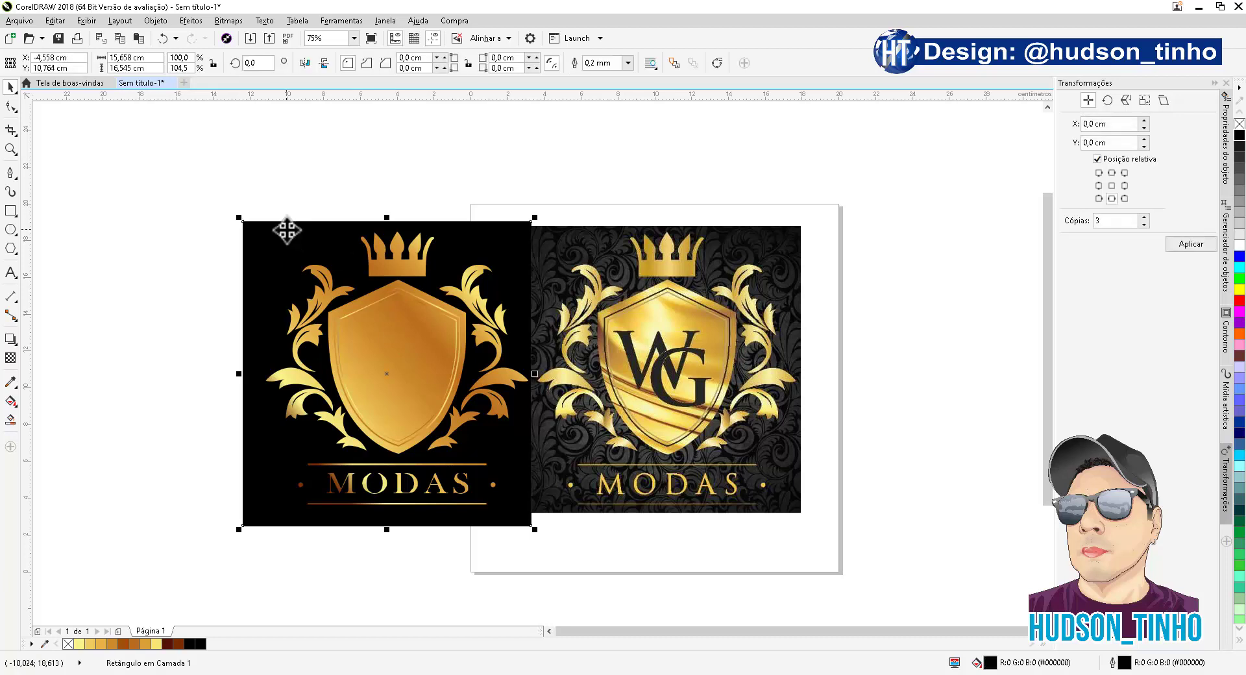
key("Delete")
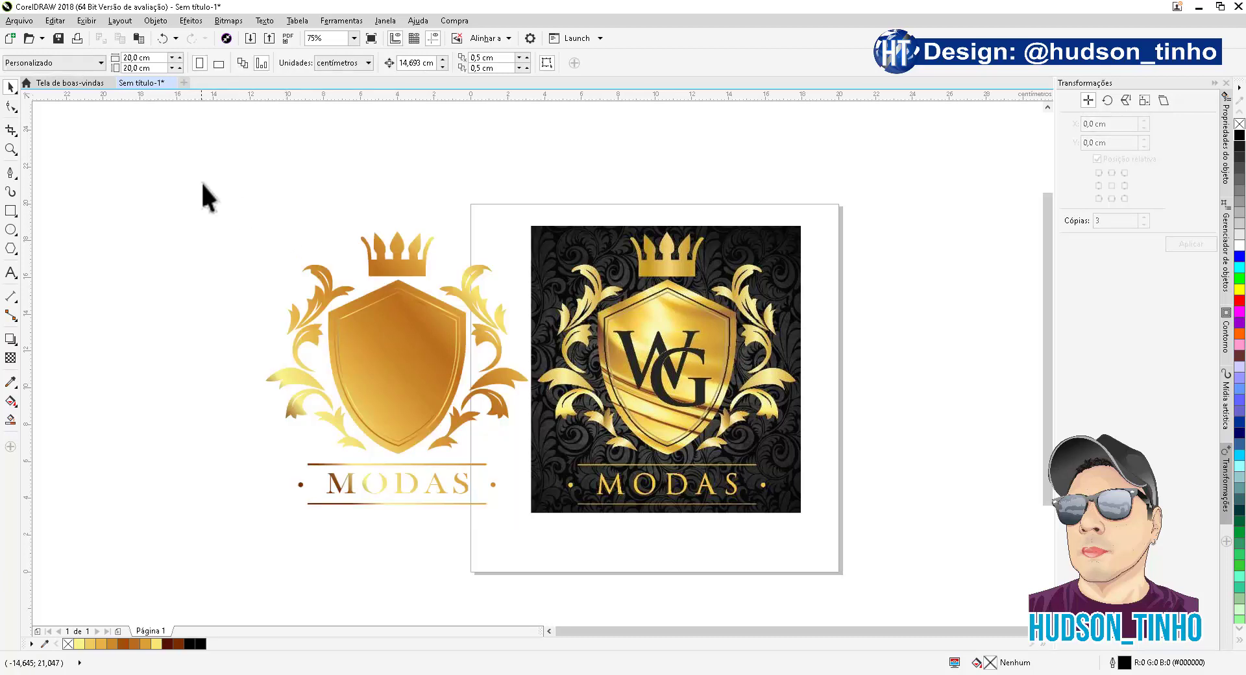
Step: Duplicate the whole traced crest to the left of the original and weld the copy's parts into a single curve
left_click_drag(530, 518, 539, 531)
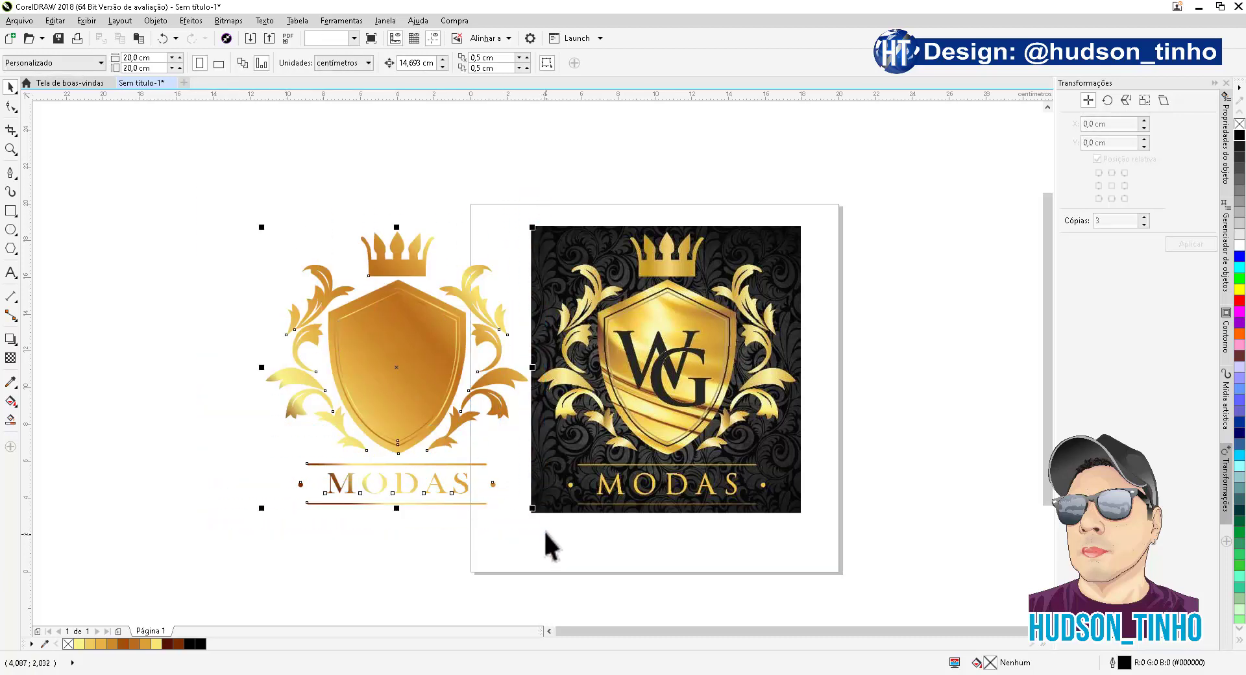
scroll(390, 375, "down", 1)
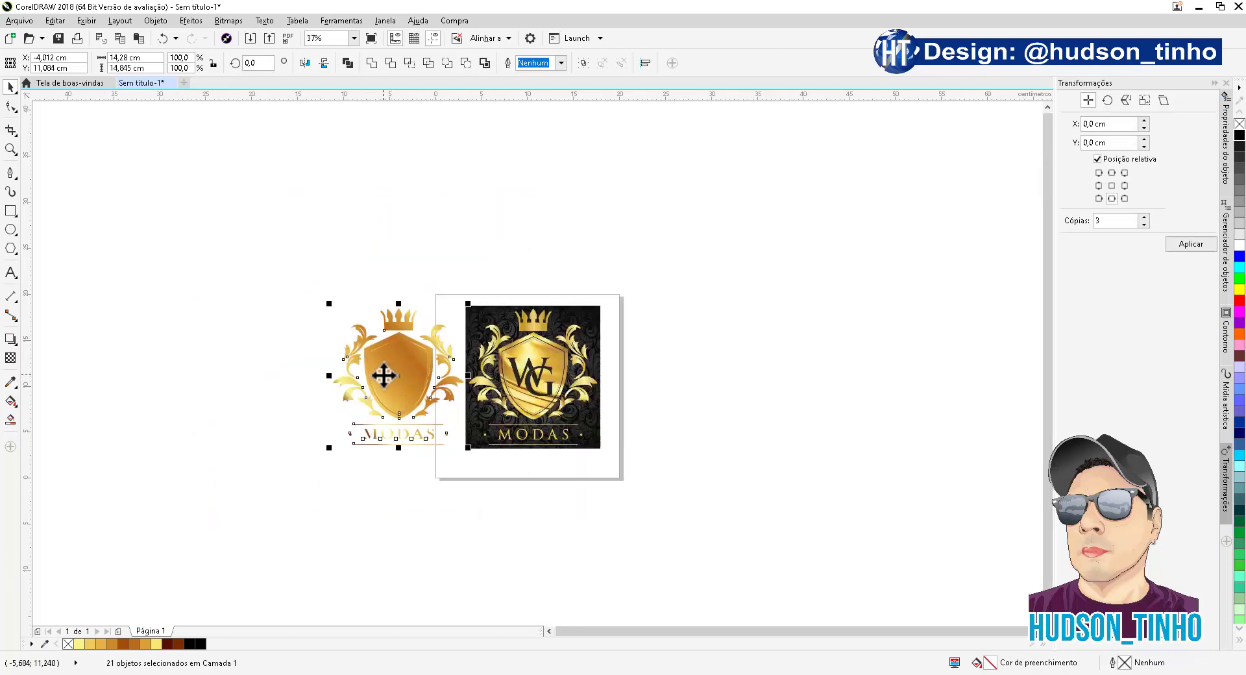
key("ctrl+d")
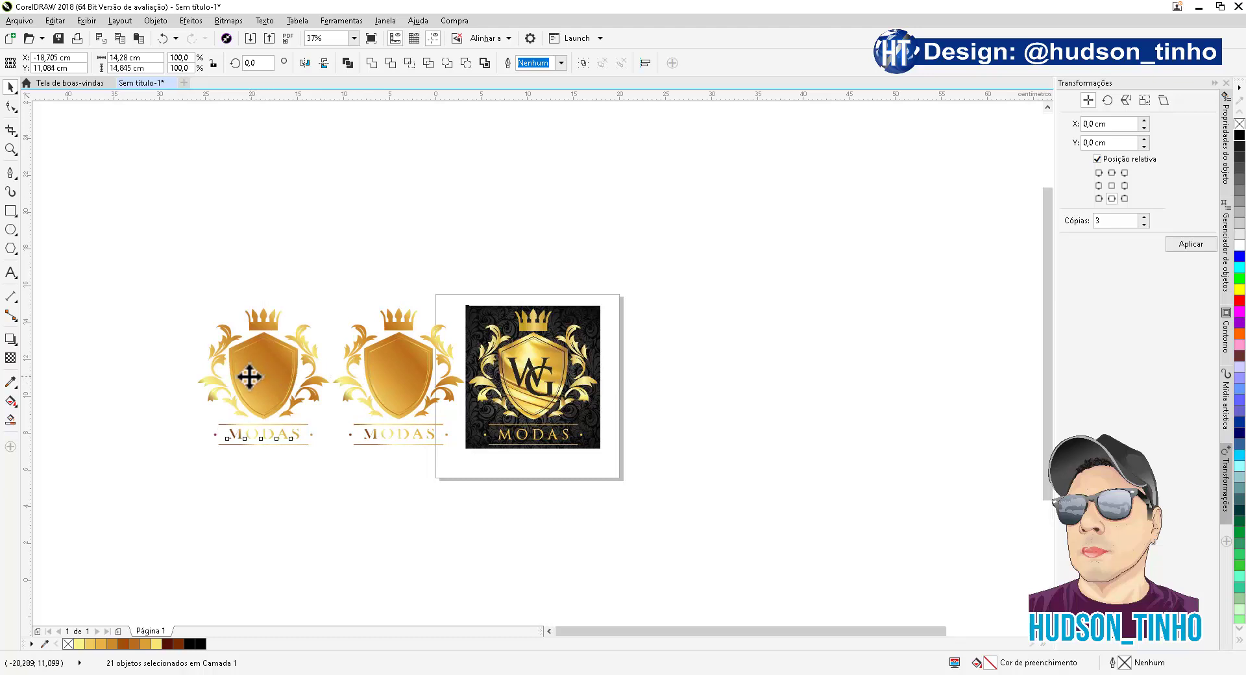
scroll(247, 369, "up", 1)
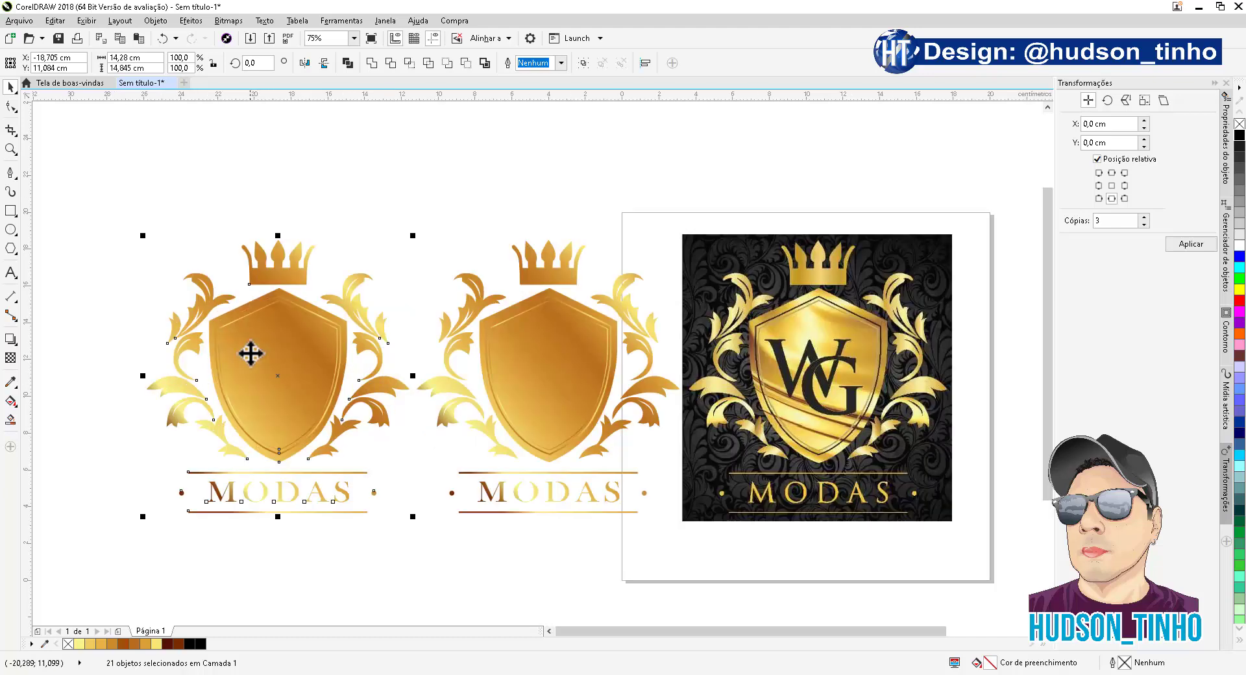
left_click(373, 62)
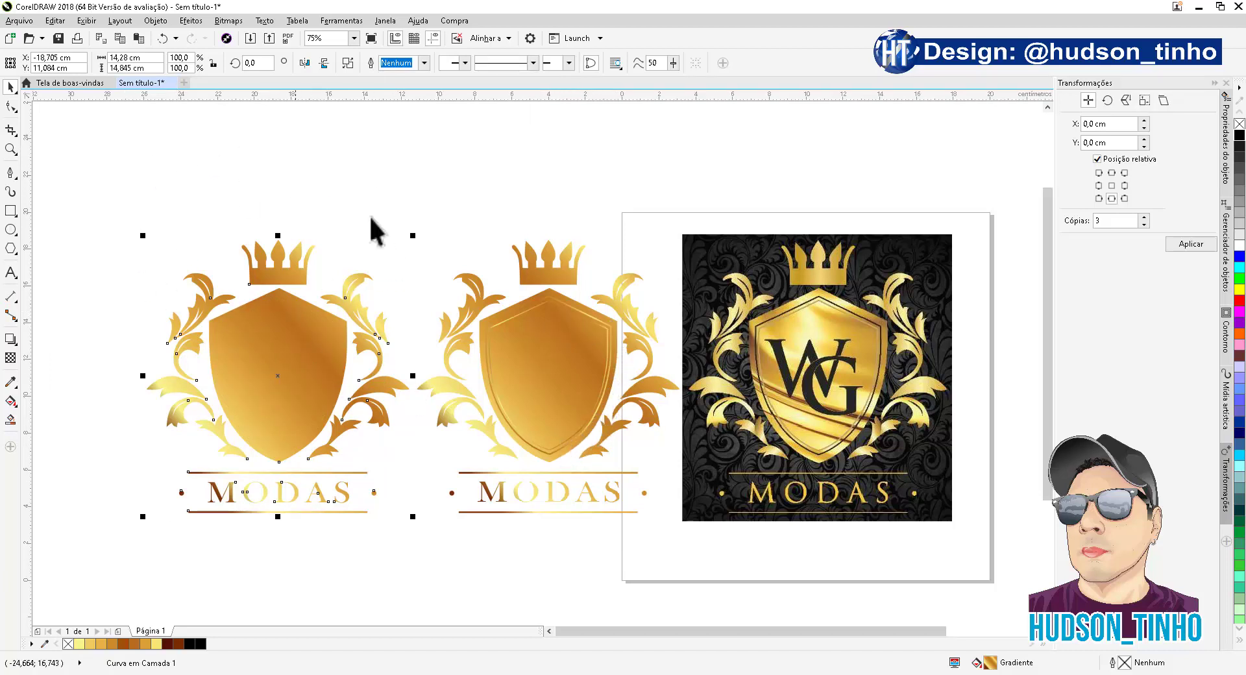
Step: Duplicate the two inner shield outlines from the original crest onto the welded copy's shield
left_click(109, 185)
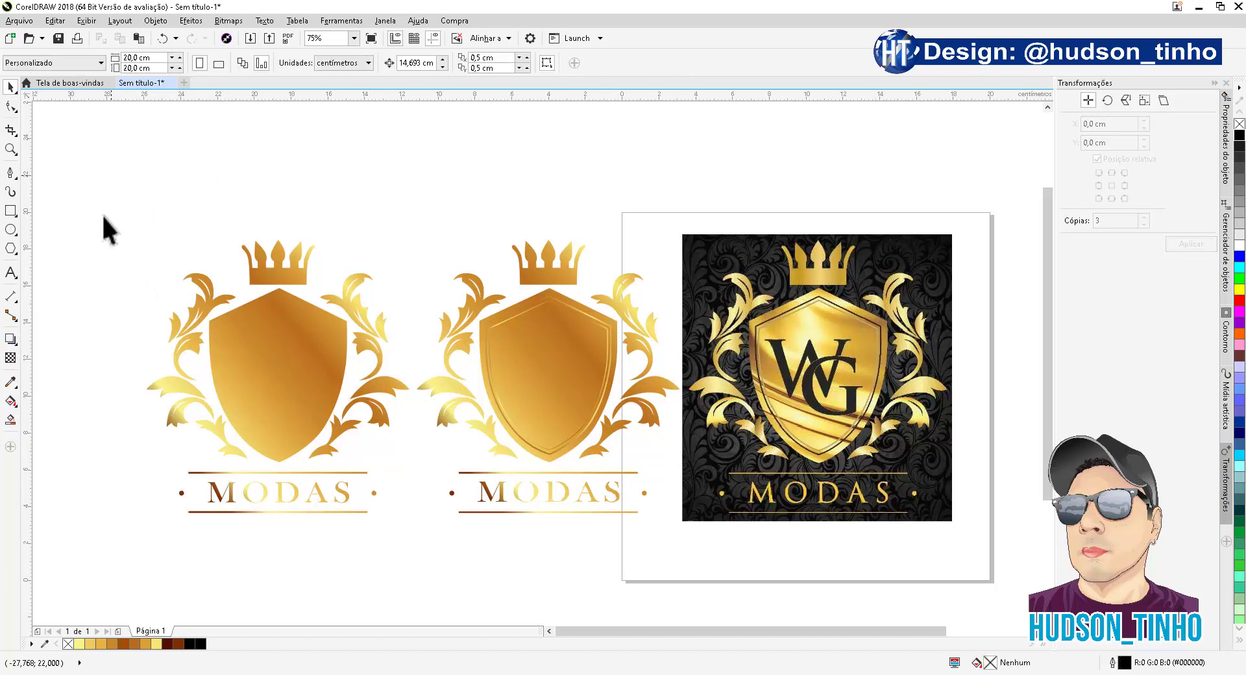
left_click(557, 301)
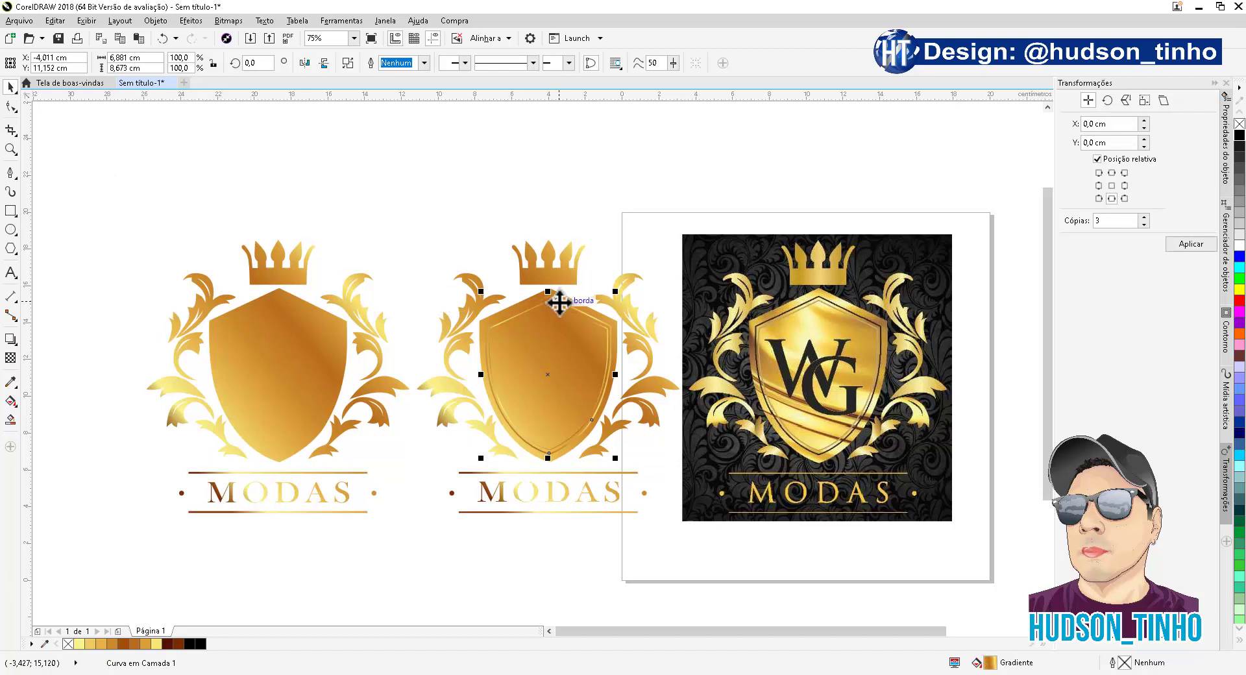
key("ctrl+d")
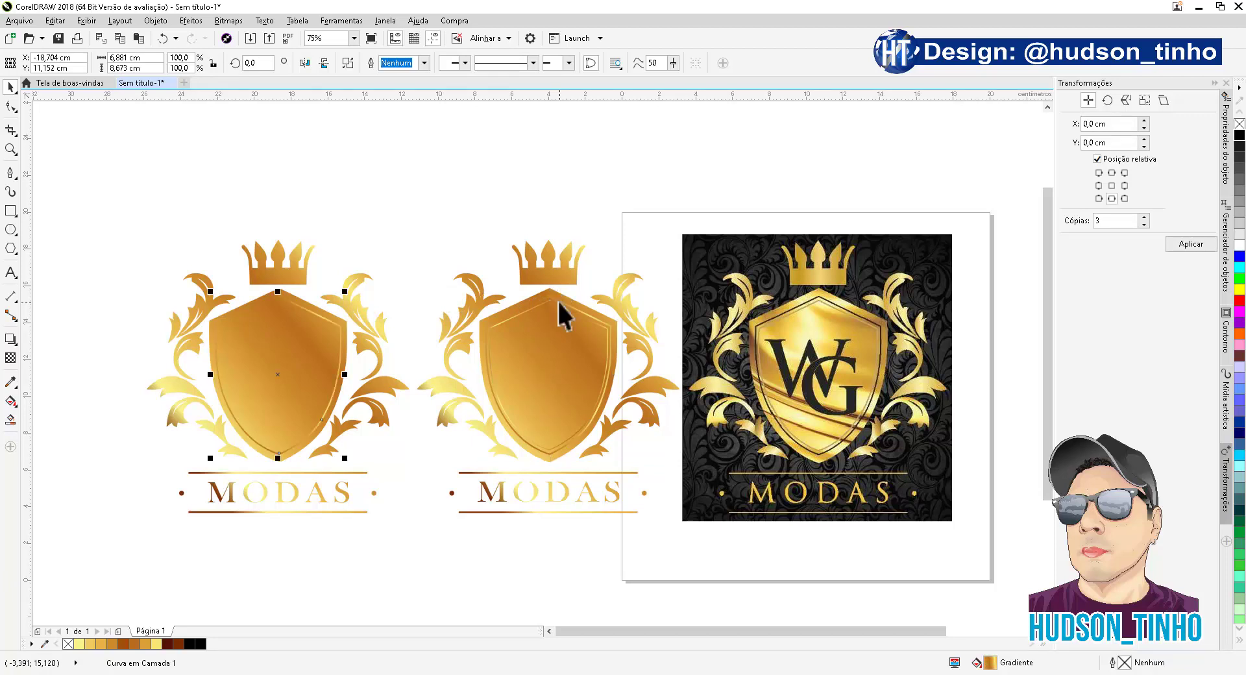
left_click(605, 329)
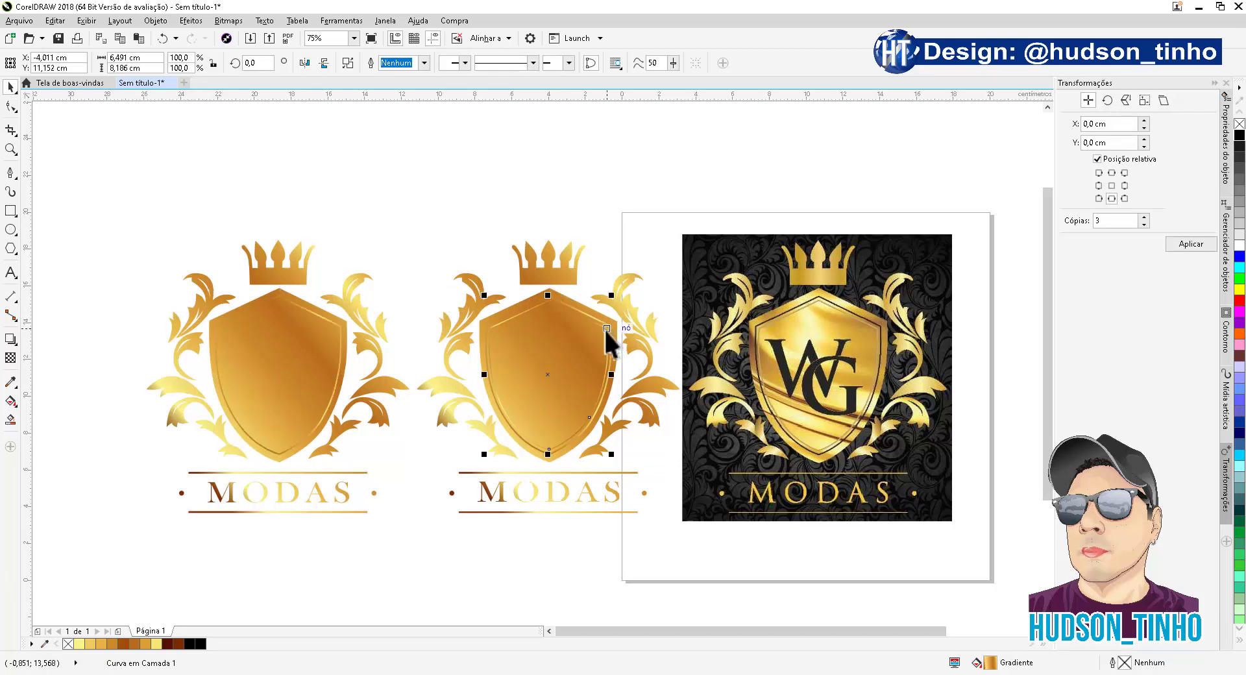
key("ctrl+d")
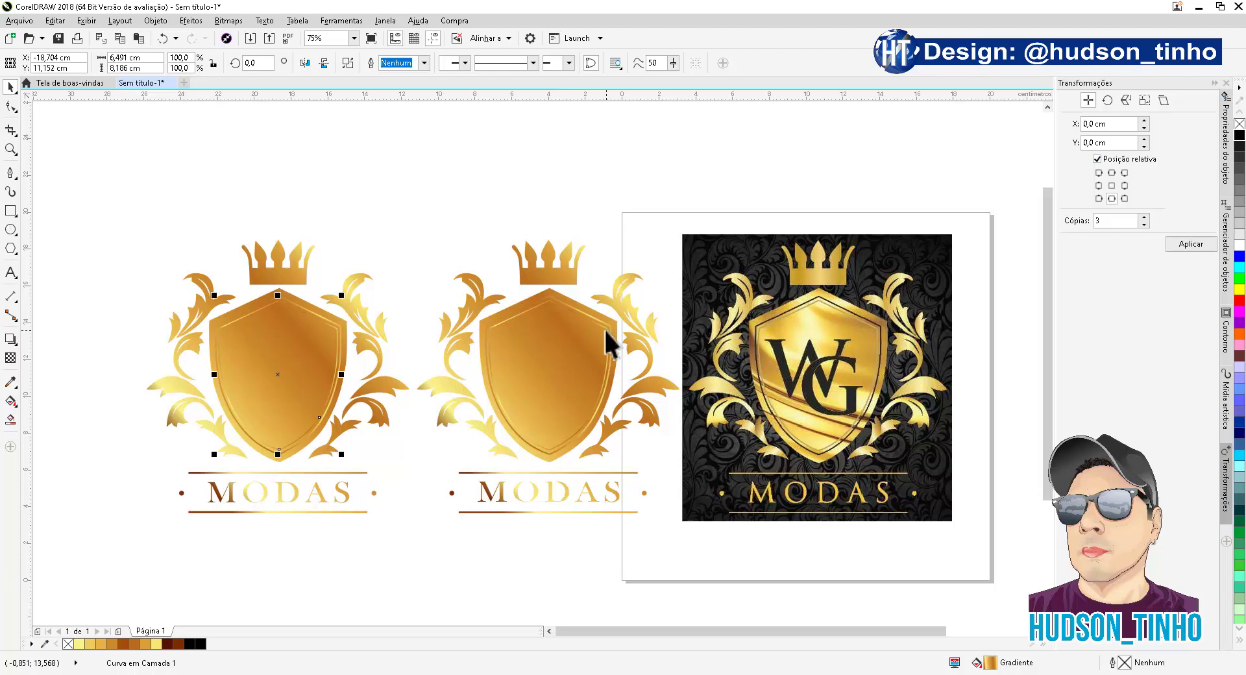
left_click(172, 236)
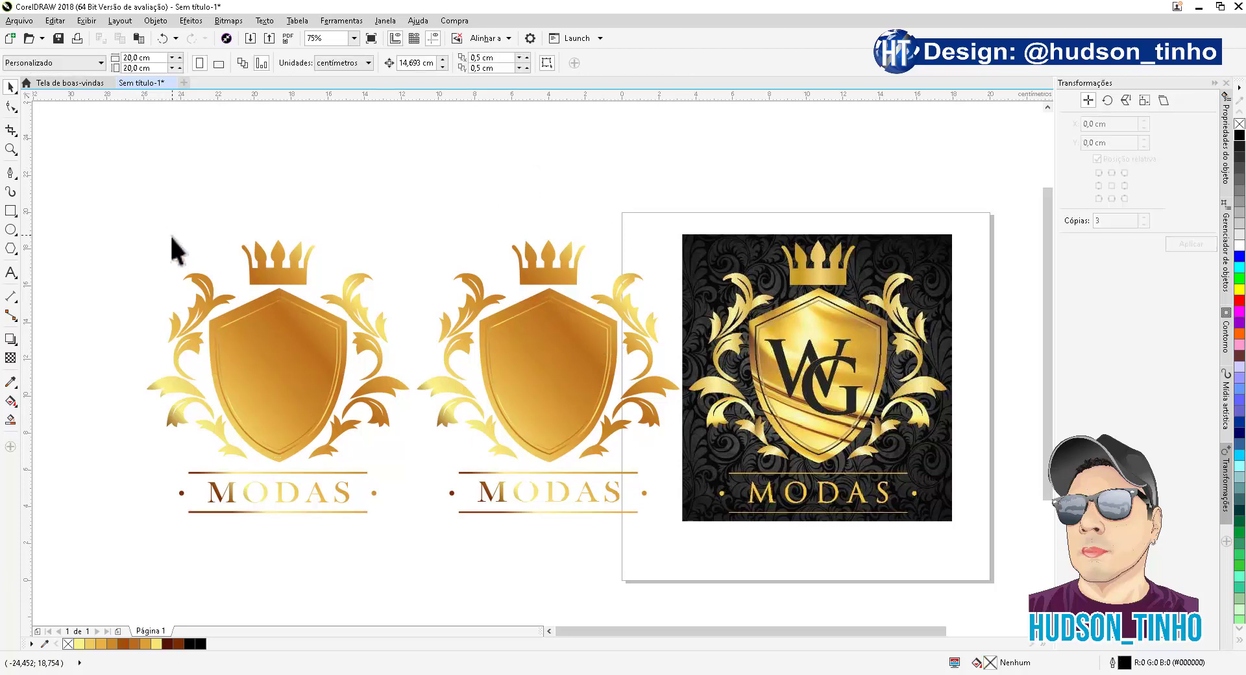
Step: Import the golden silk fabric texture image at about 26.2 × 16.4 cm and place it over the welded crest copy
right_click(156, 198)
left_click(196, 269)
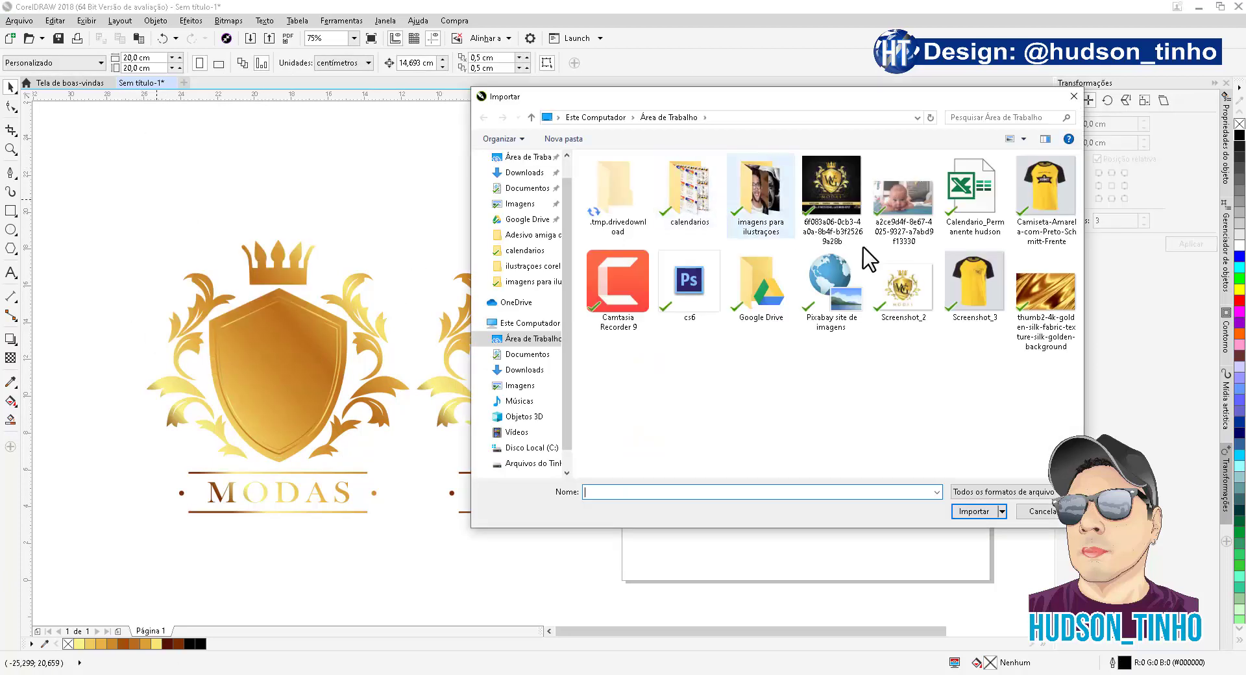
left_click(1022, 295)
left_click(973, 514)
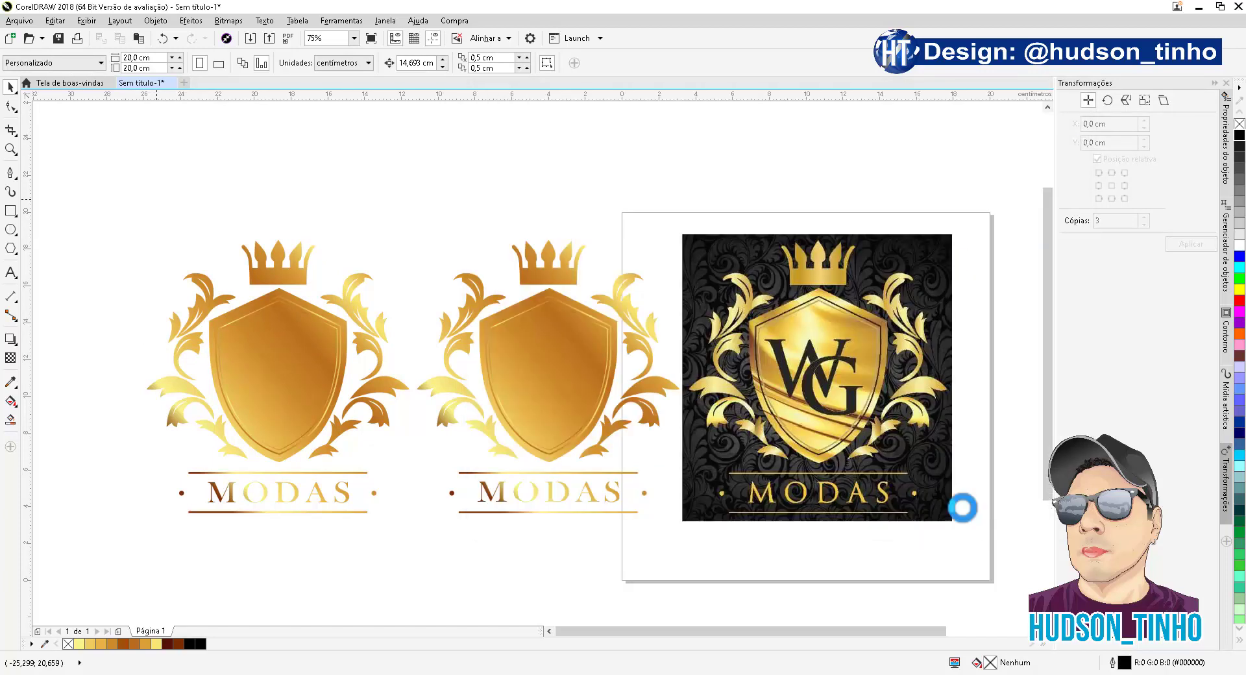
scroll(543, 278, "down", 2)
left_click_drag(72, 213, 312, 362)
left_click_drag(195, 251, 327, 303)
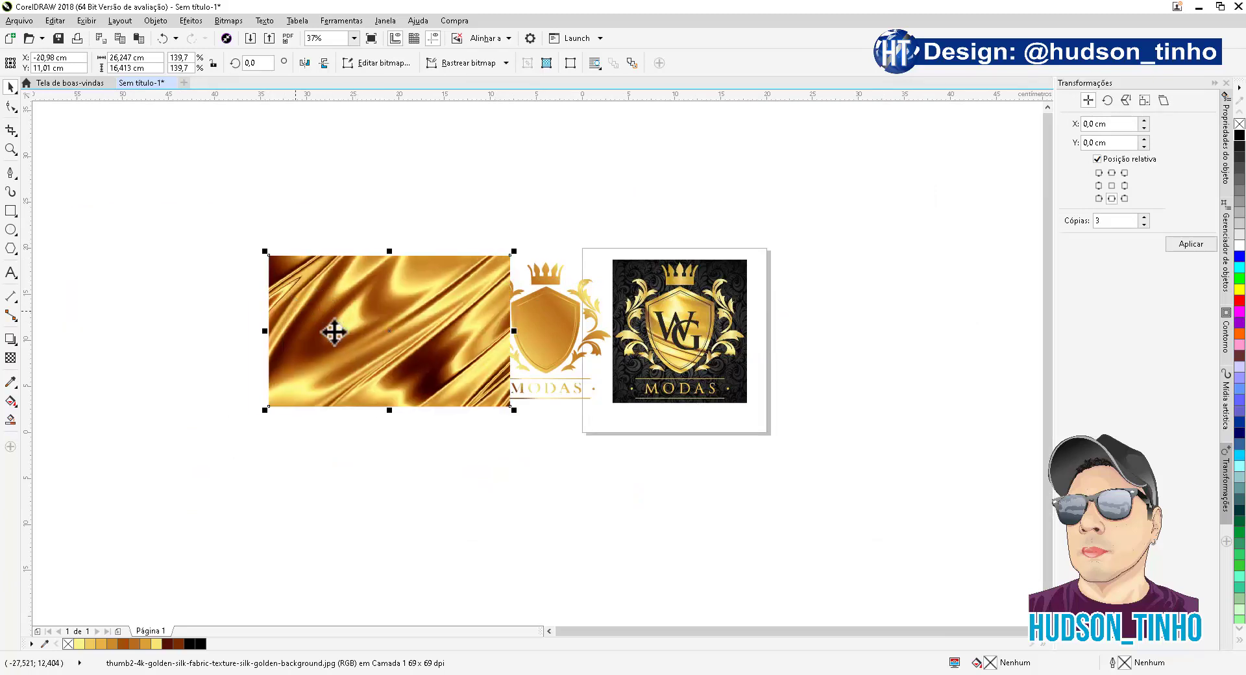
Step: Send the golden silk image behind the crests and PowerClip it inside the welded crest copy
scroll(373, 339, "up", 2)
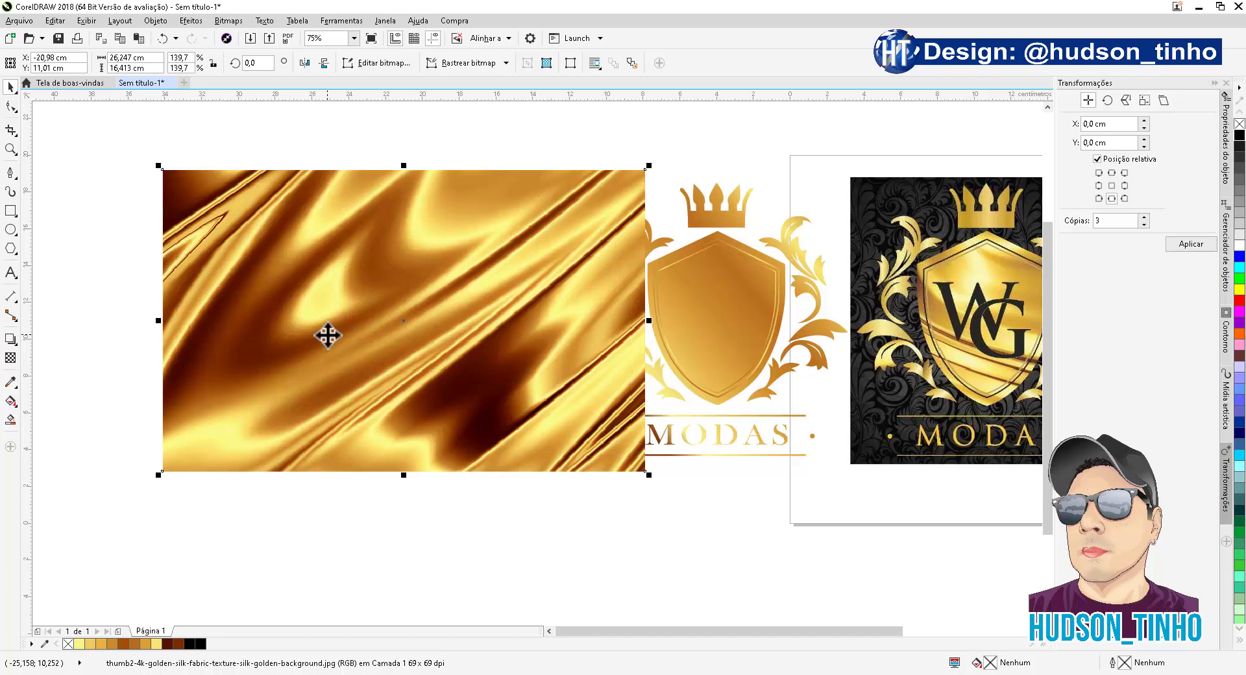
key("shift+Page_Down")
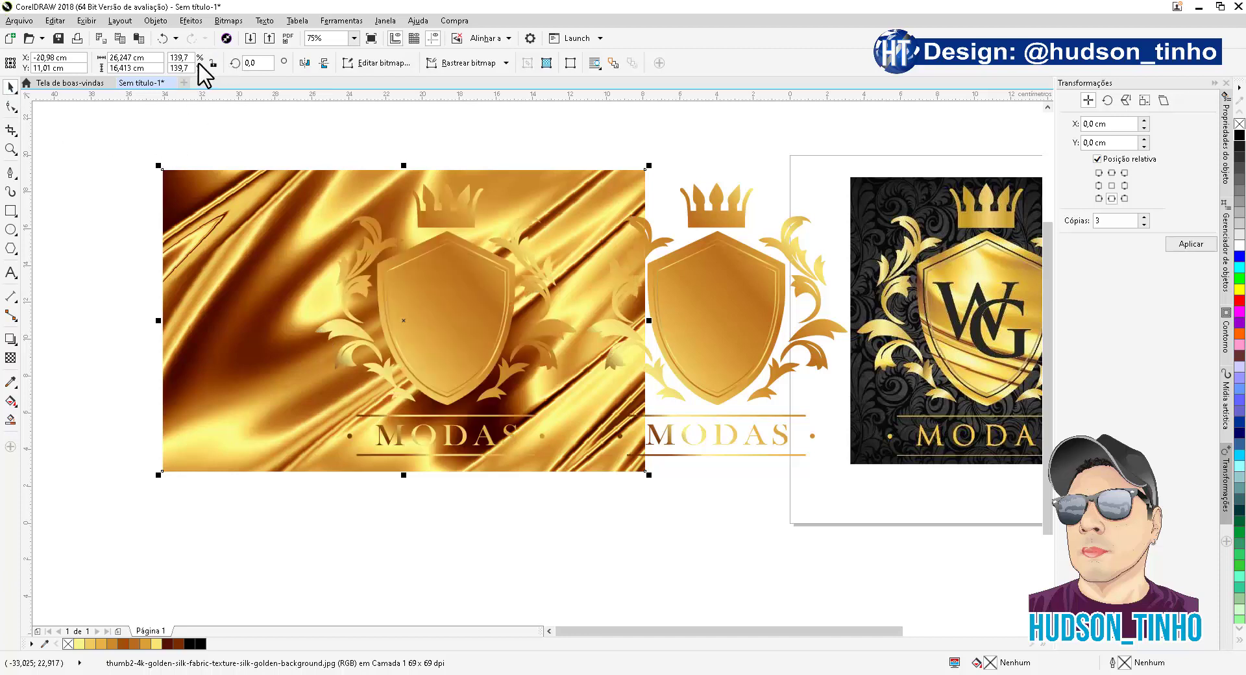
left_click(167, 21)
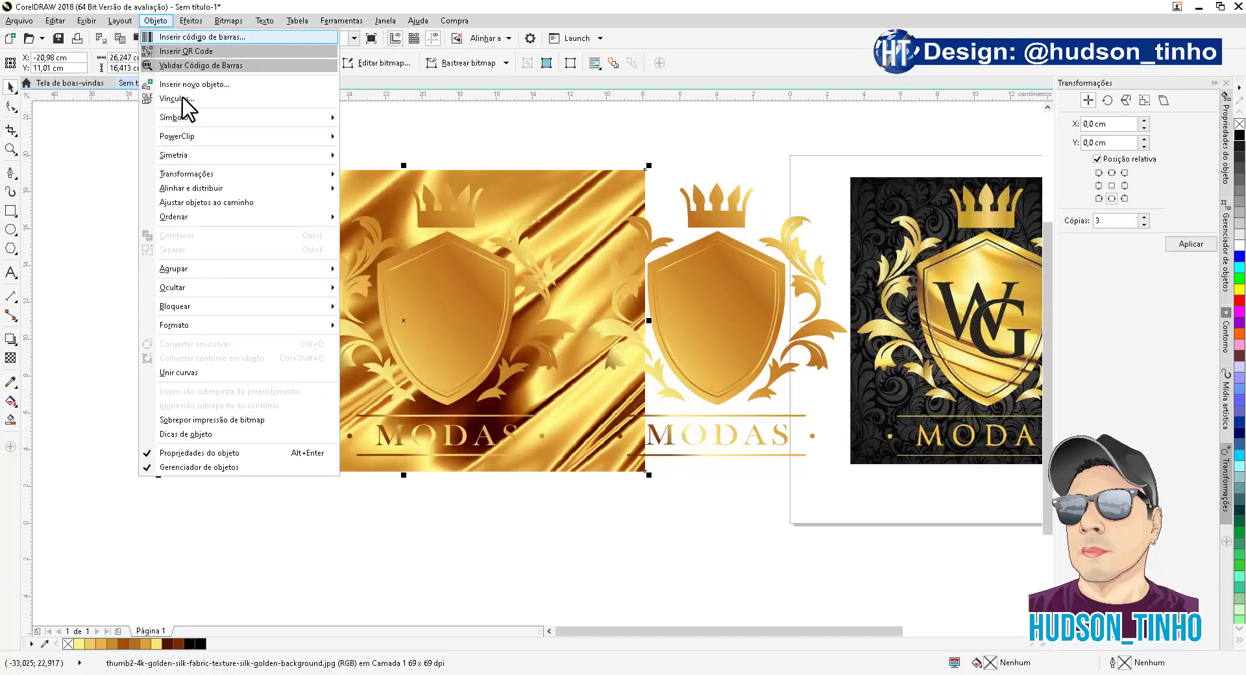
mouse_move(253, 137)
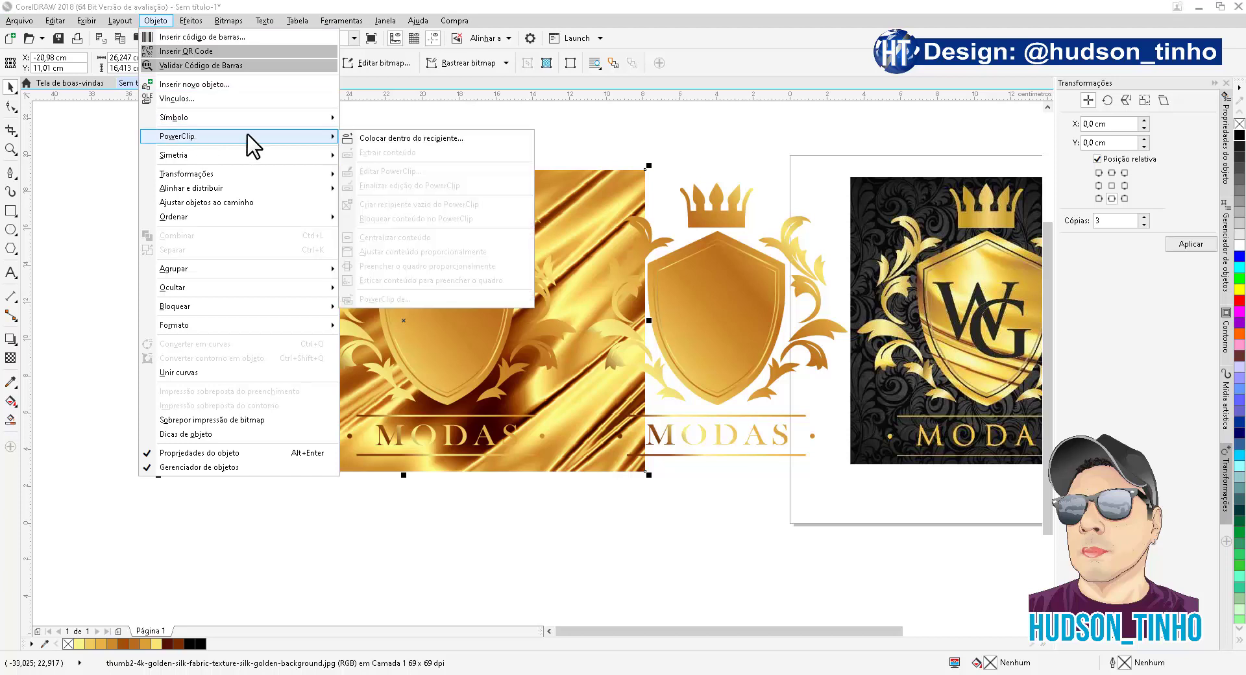
left_click(398, 139)
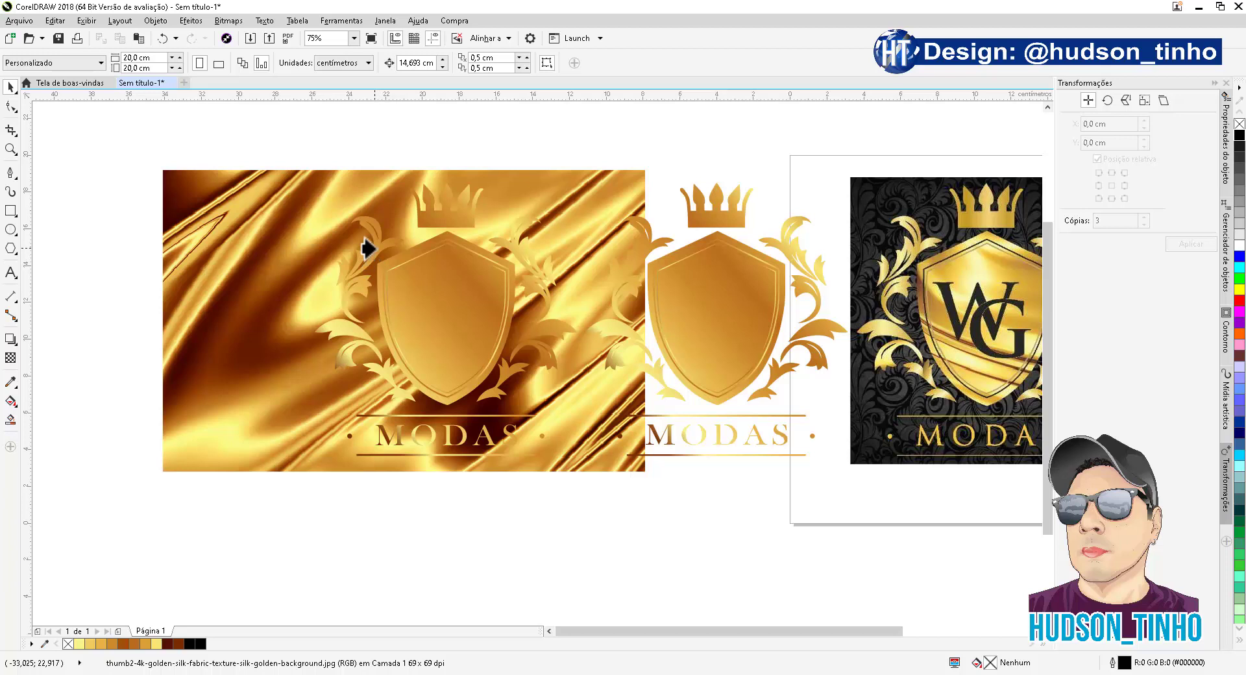
left_click(373, 266)
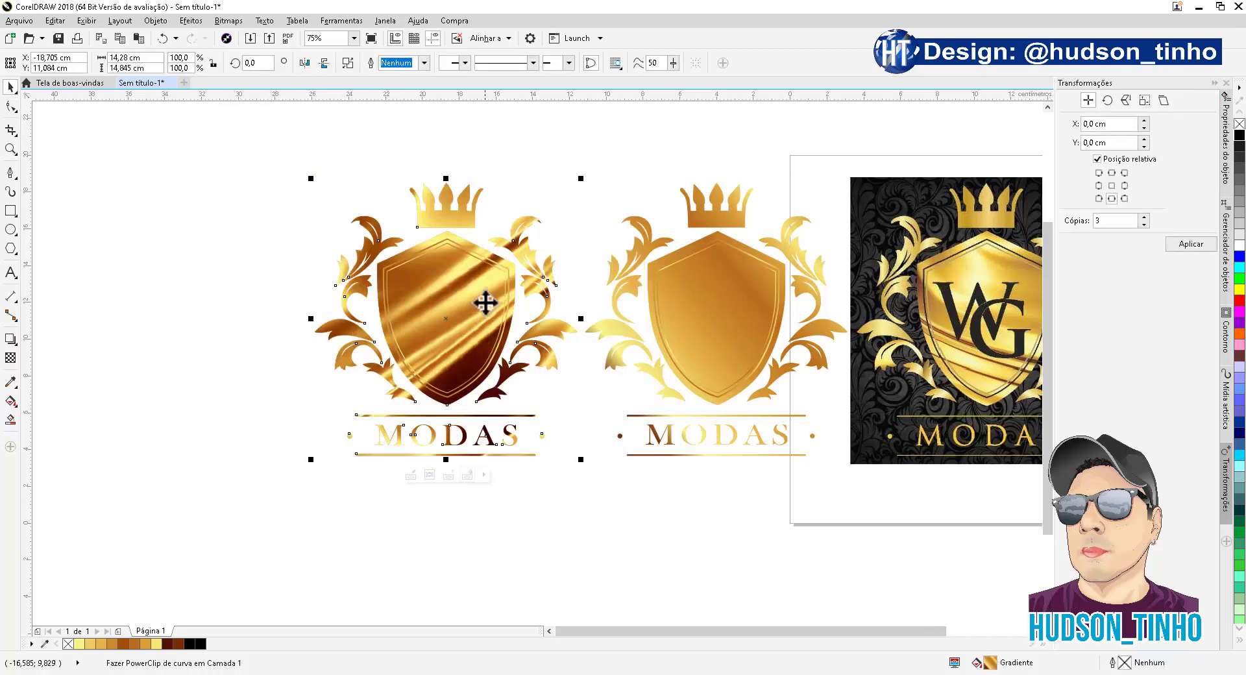
Step: Examine the silk texture up close on the clipped crest's shield, leaves and crown
left_click(319, 216)
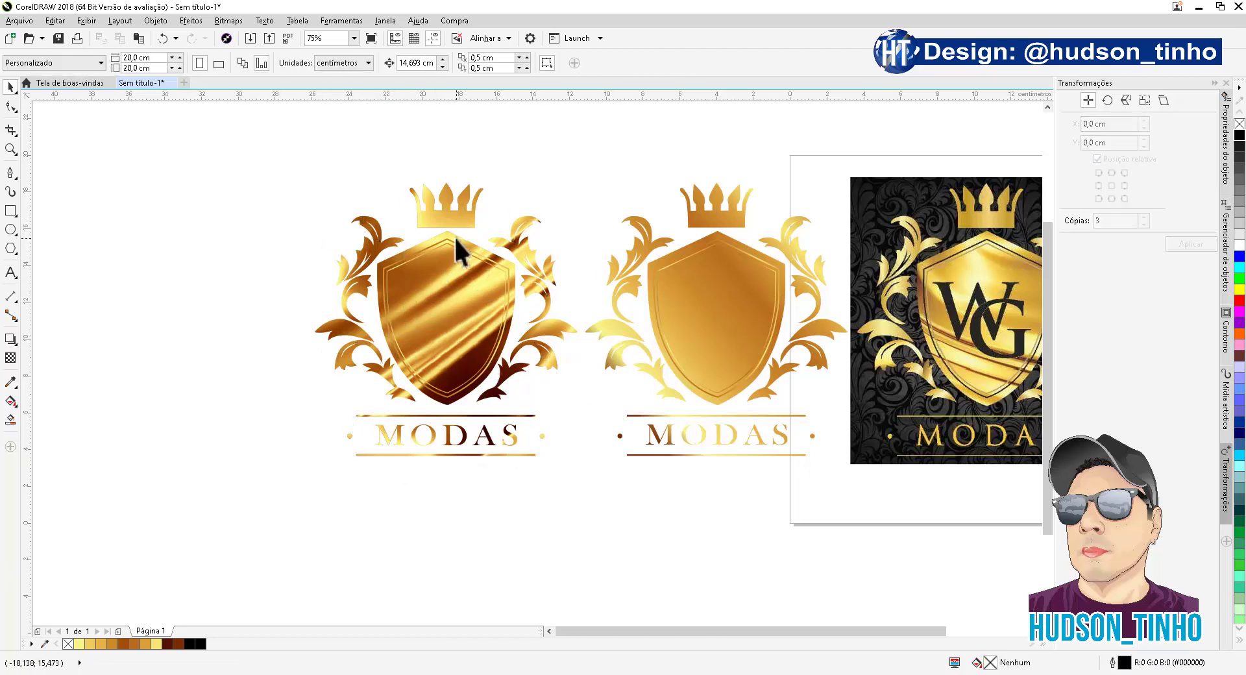
scroll(604, 283, "up", 2)
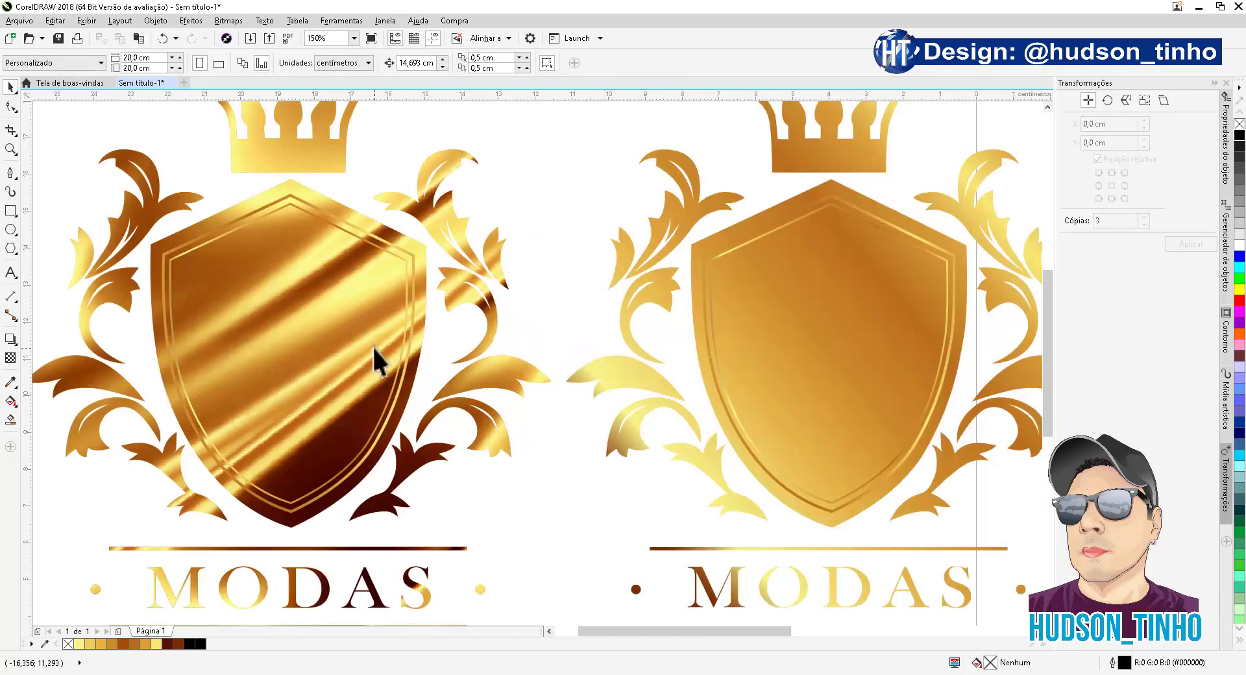
scroll(375, 348, "down", 2)
scroll(344, 321, "up", 2)
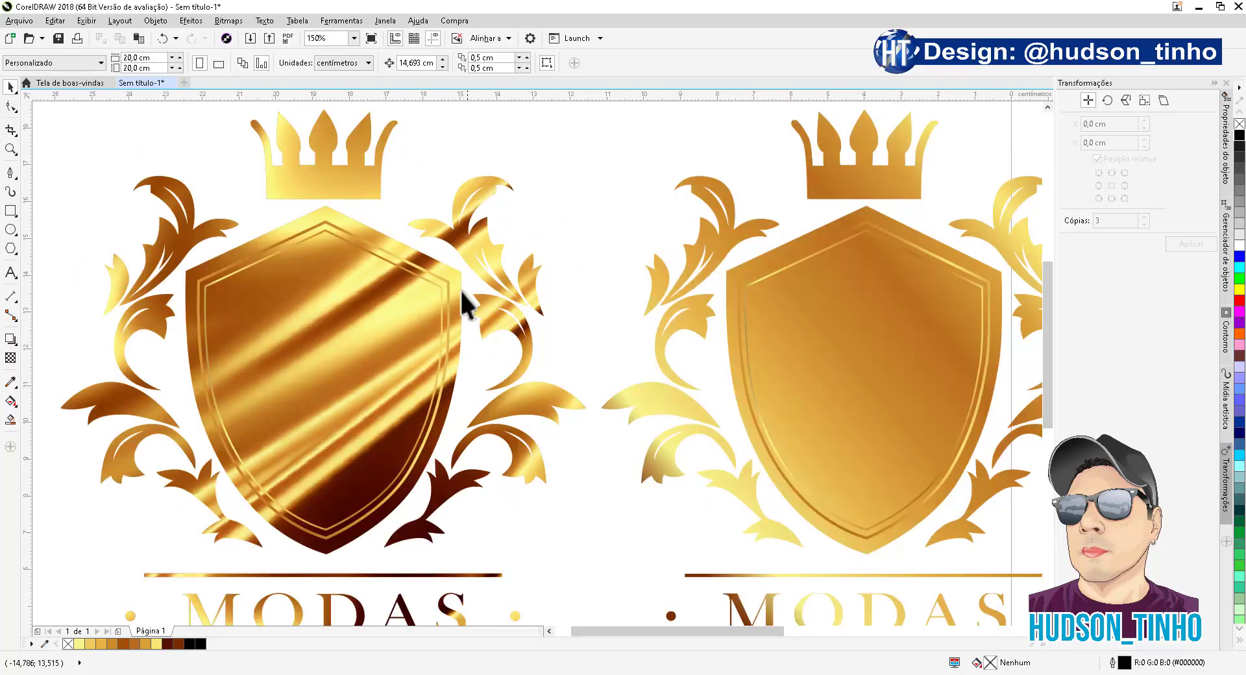
scroll(362, 286, "down", 2)
scroll(235, 190, "up", 2)
scroll(545, 260, "up", 2)
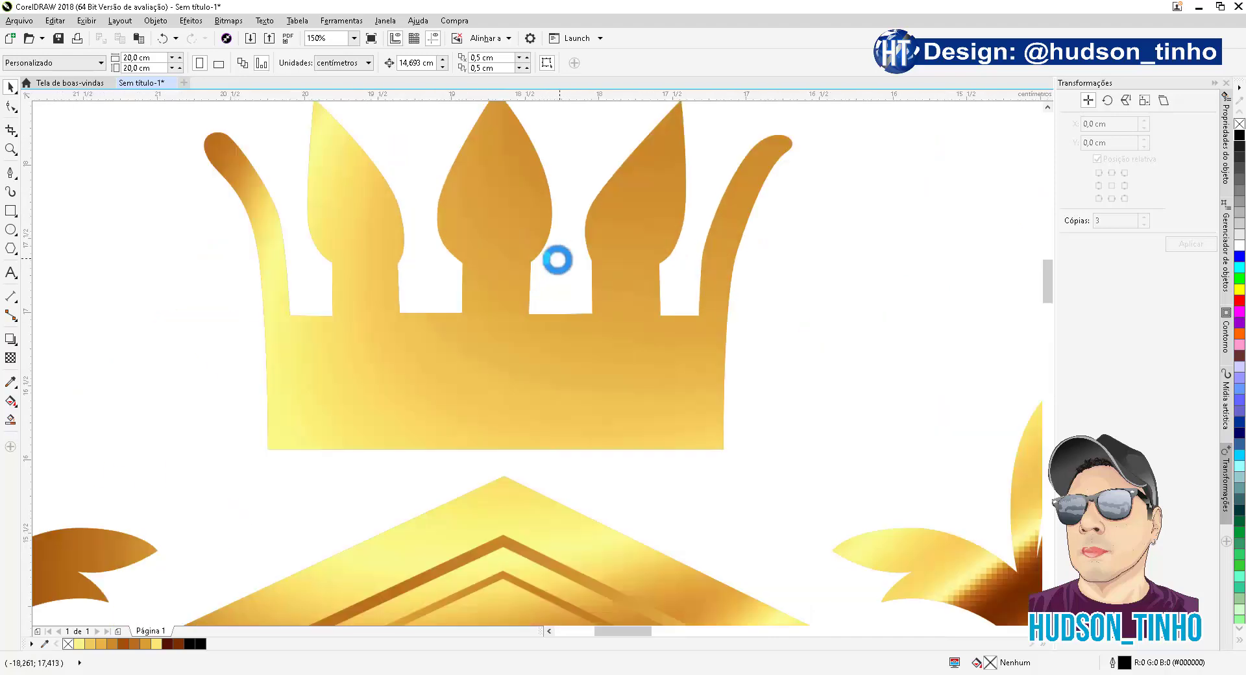
Step: Edit the clipped crest's PowerClip contents and reposition the silk image to about X -17.6, Y 11.3 cm, then finish editing
left_click(556, 334)
scroll(445, 278, "down", 5)
scroll(448, 321, "up", 2)
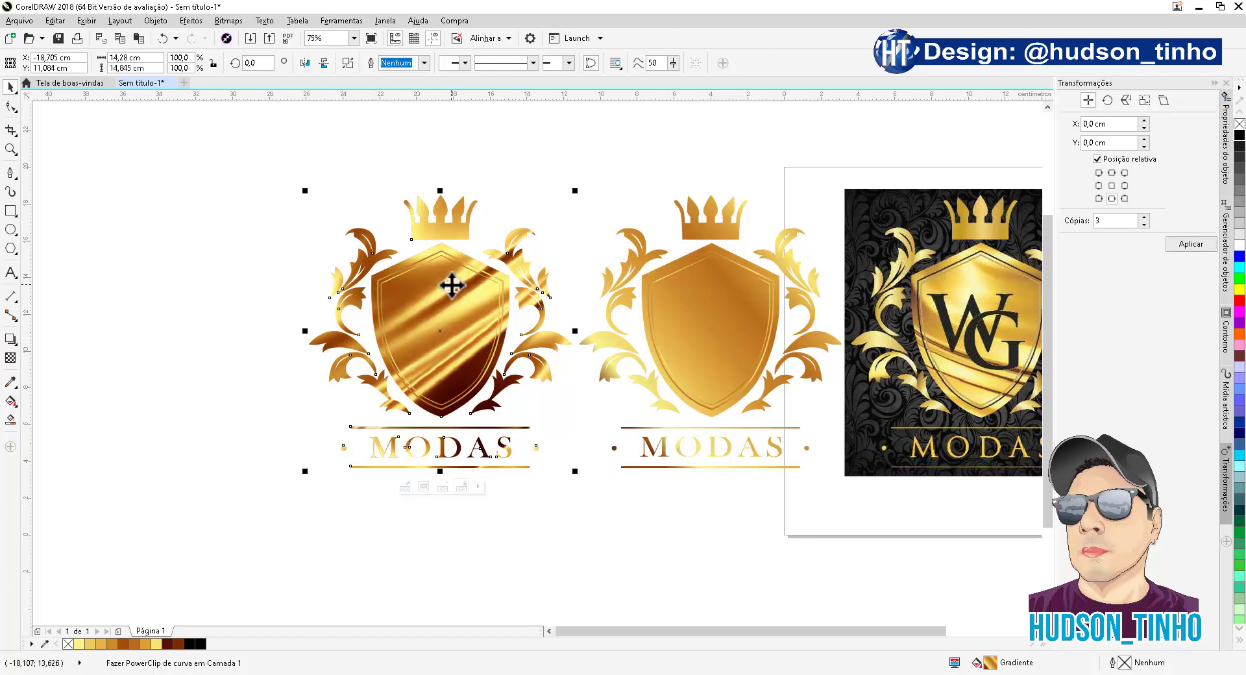
left_click(404, 486)
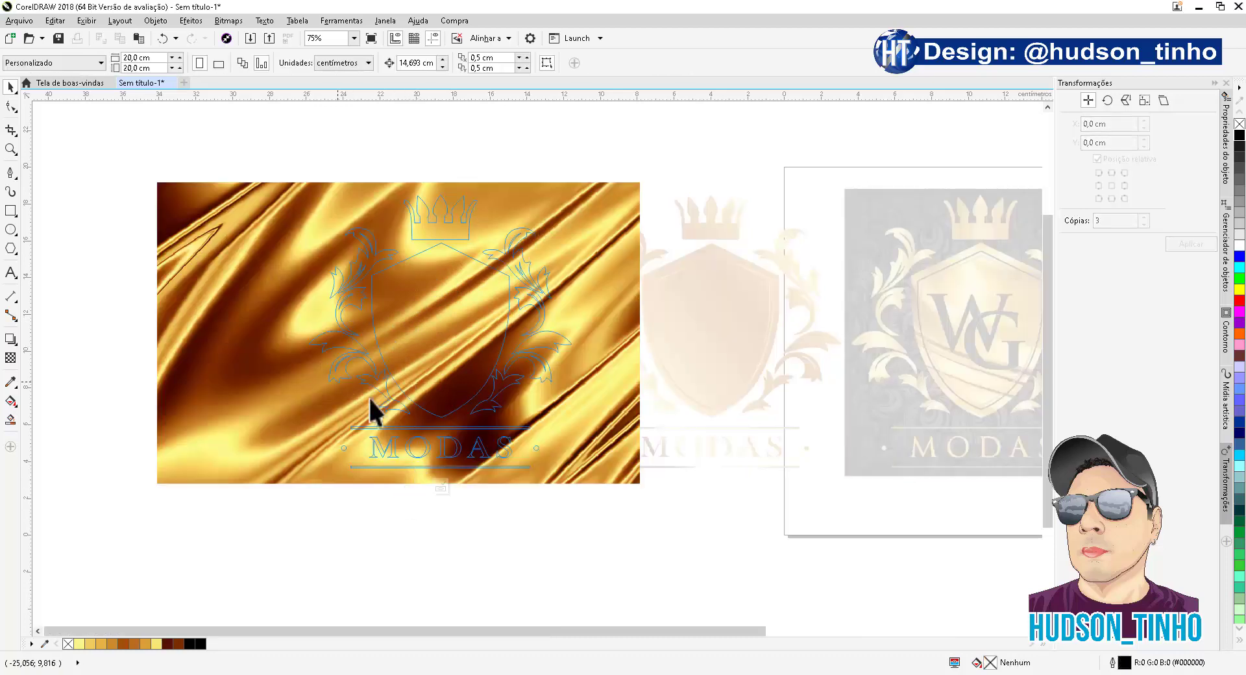
left_click(238, 217)
left_click_drag(239, 217, 273, 254)
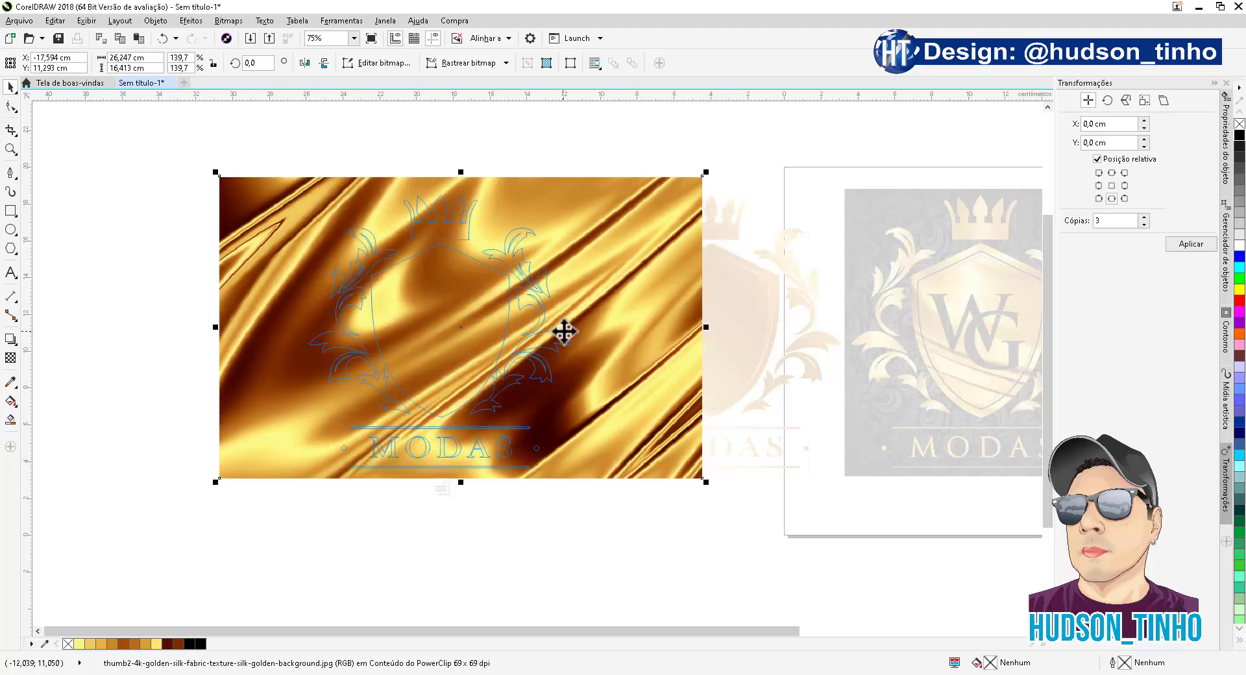
left_click(442, 486)
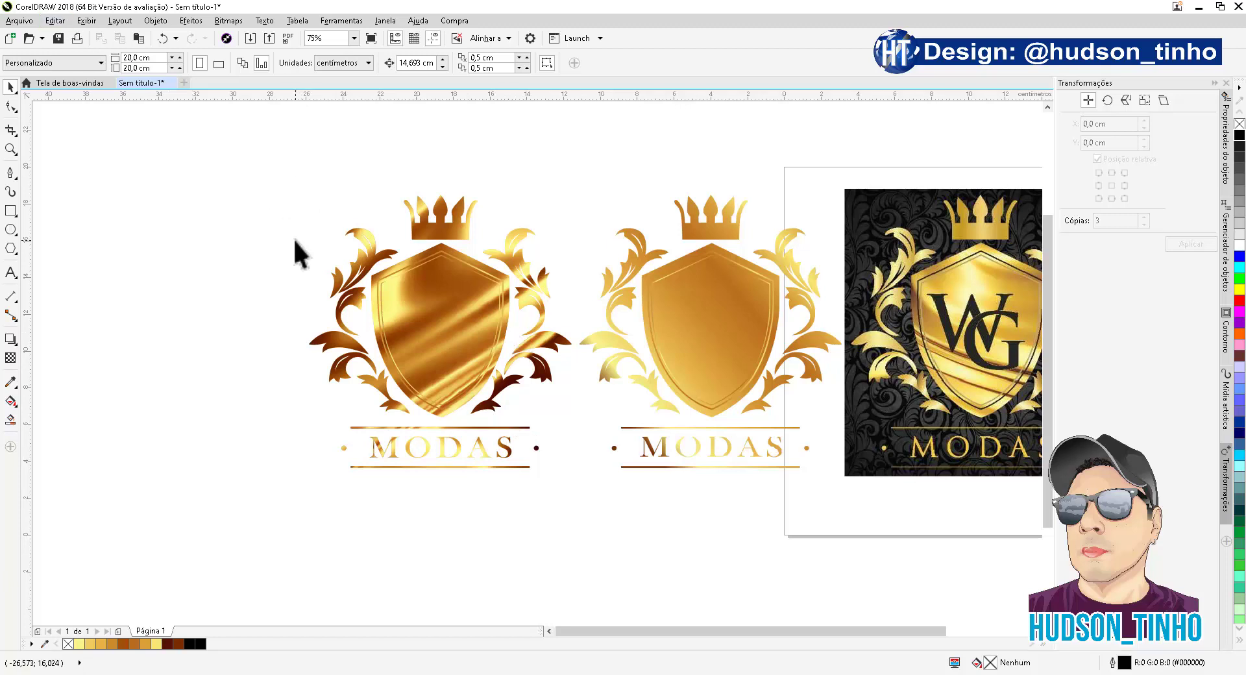
scroll(295, 247, "up", 1)
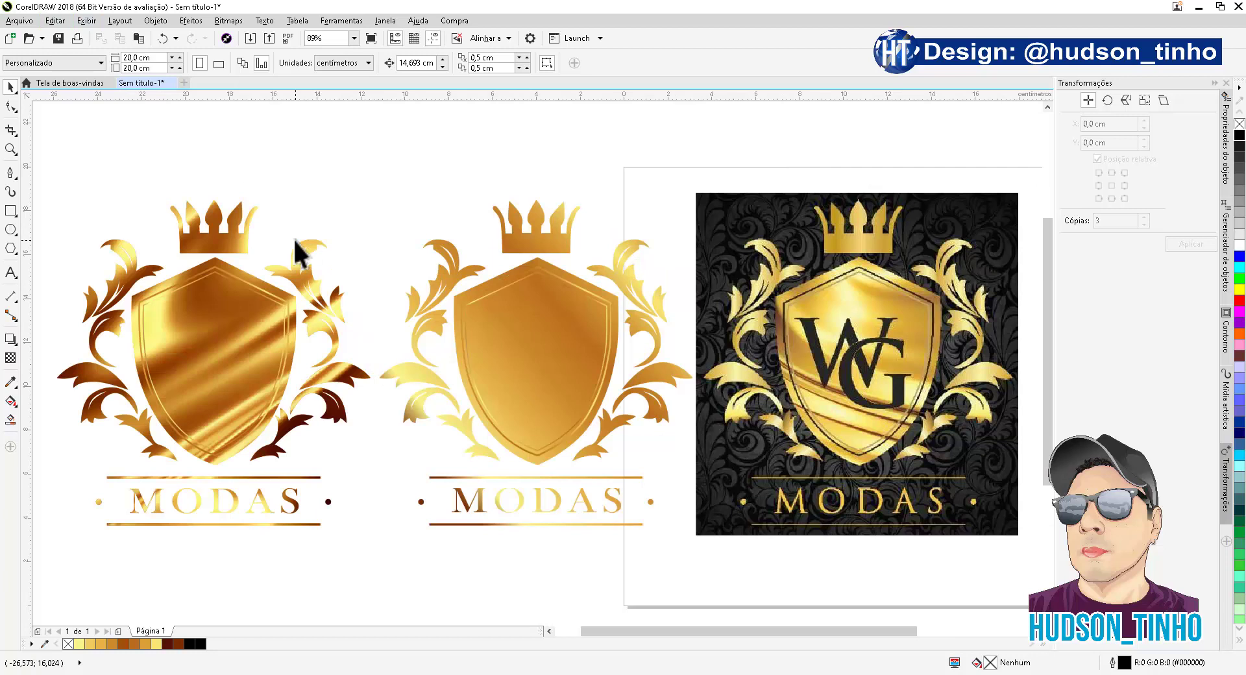